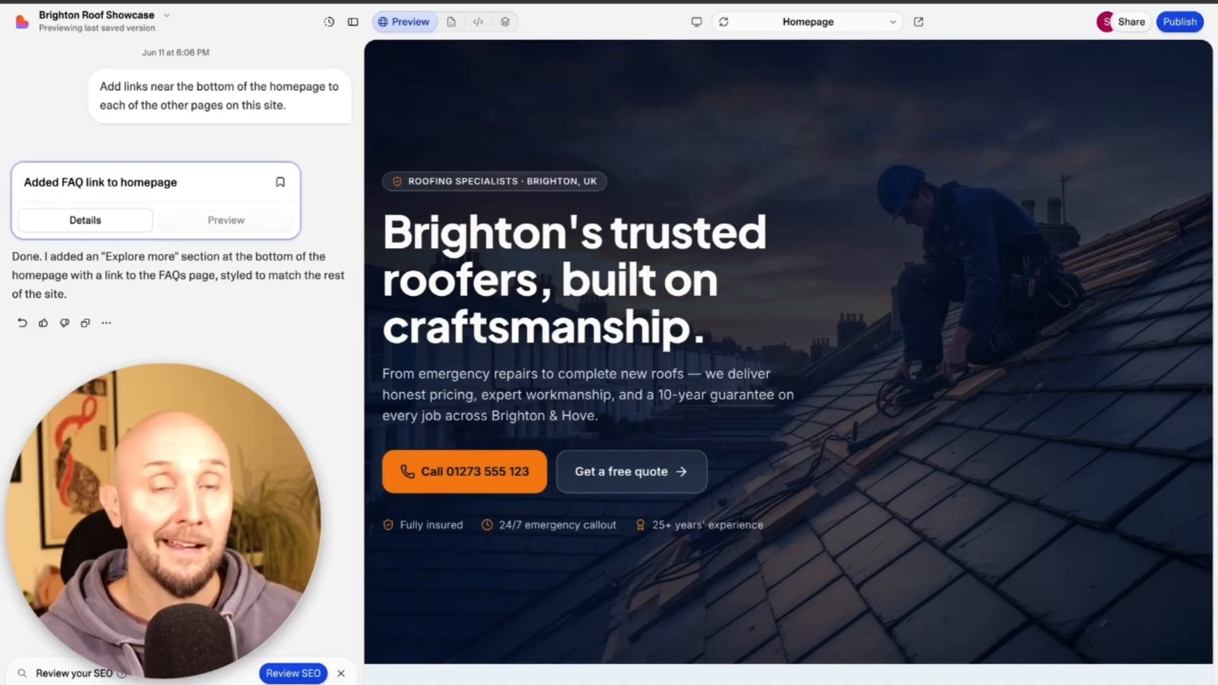
Scroll up and down through the Expert Roofers homepage to review its content.
{"action": "scroll", "coordinate": [688, 100], "scroll_direction": "down", "scroll_amount": 1}
{"action": "scroll", "coordinate": [688, 100], "scroll_direction": "up", "scroll_amount": 1}
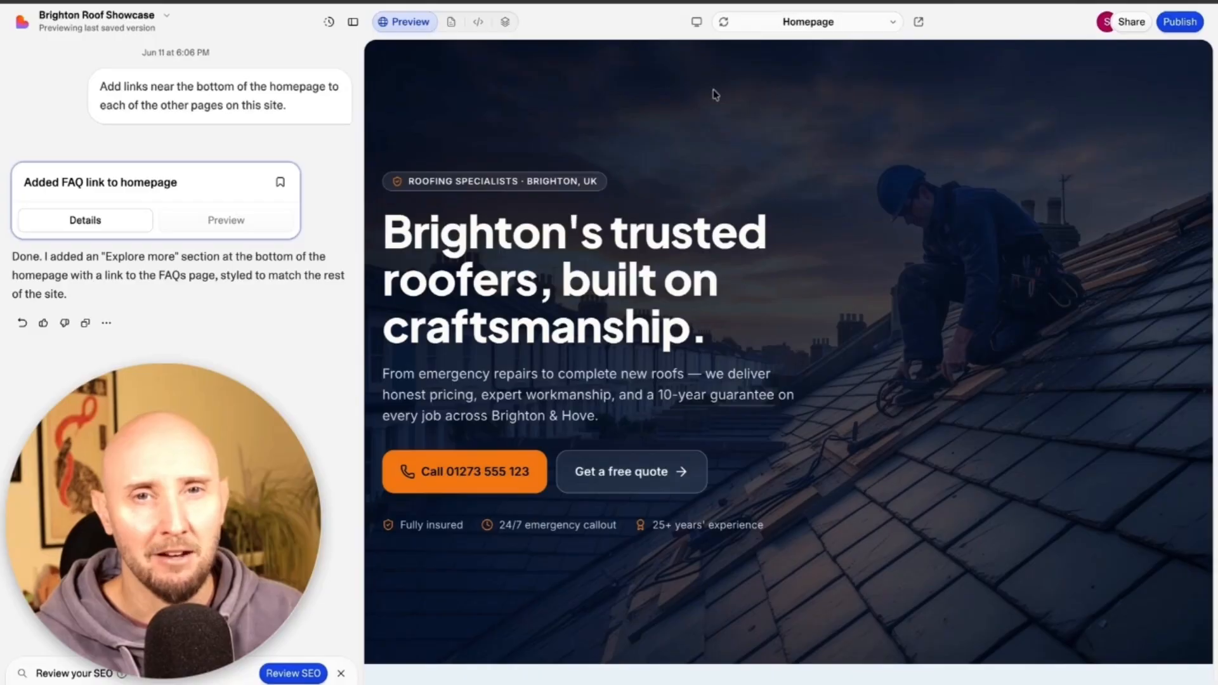
{"action": "scroll", "coordinate": [751, 269], "scroll_direction": "down", "scroll_amount": 20}
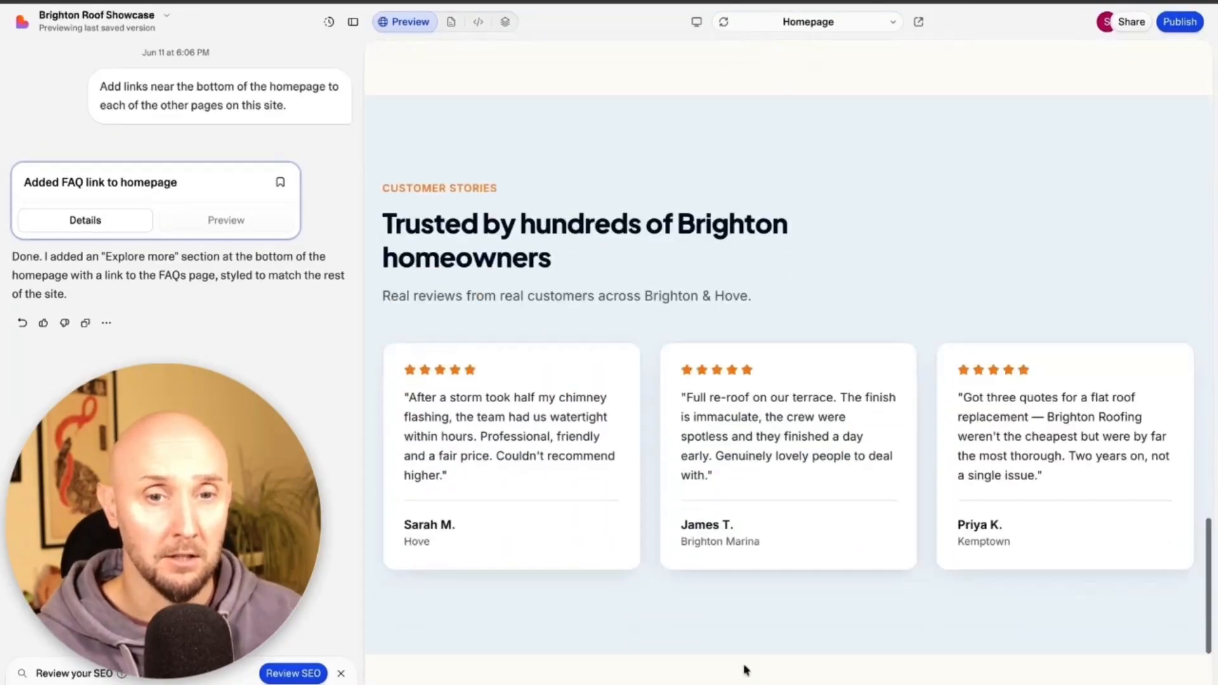
{"action": "scroll", "coordinate": [747, 660], "scroll_direction": "up", "scroll_amount": 15}
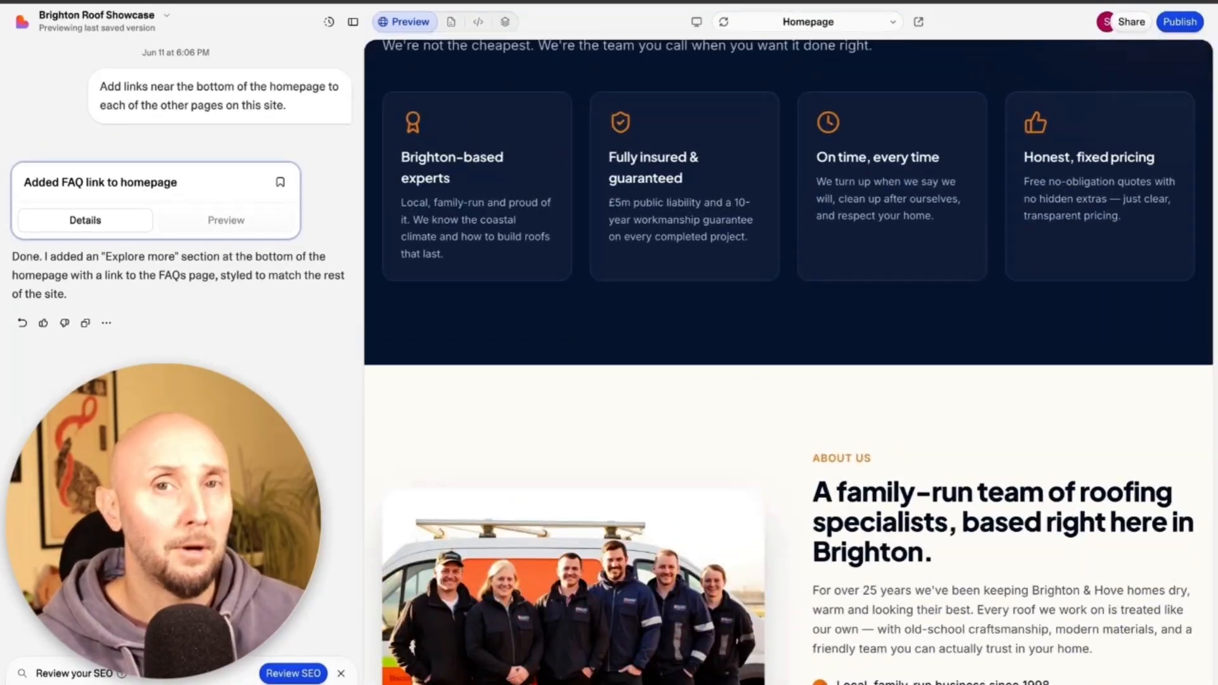
{"action": "scroll", "coordinate": [754, 409], "scroll_direction": "up", "scroll_amount": 10}
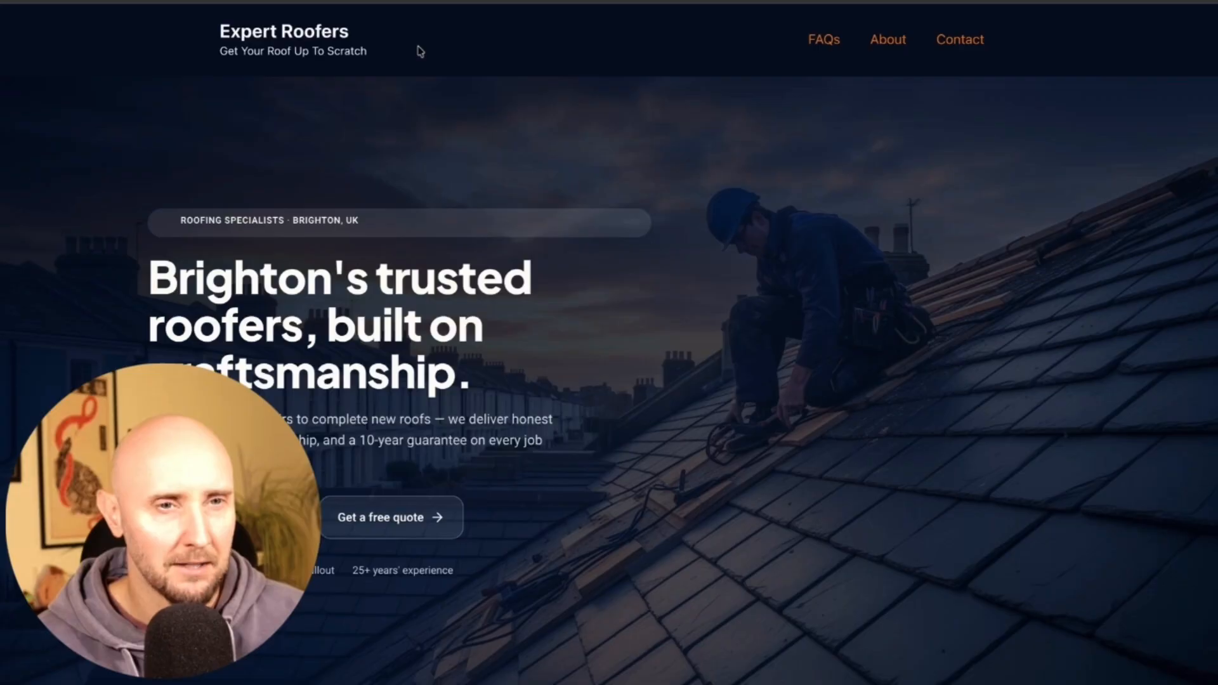
{"action": "scroll", "coordinate": [421, 51], "scroll_direction": "down", "scroll_amount": 20}
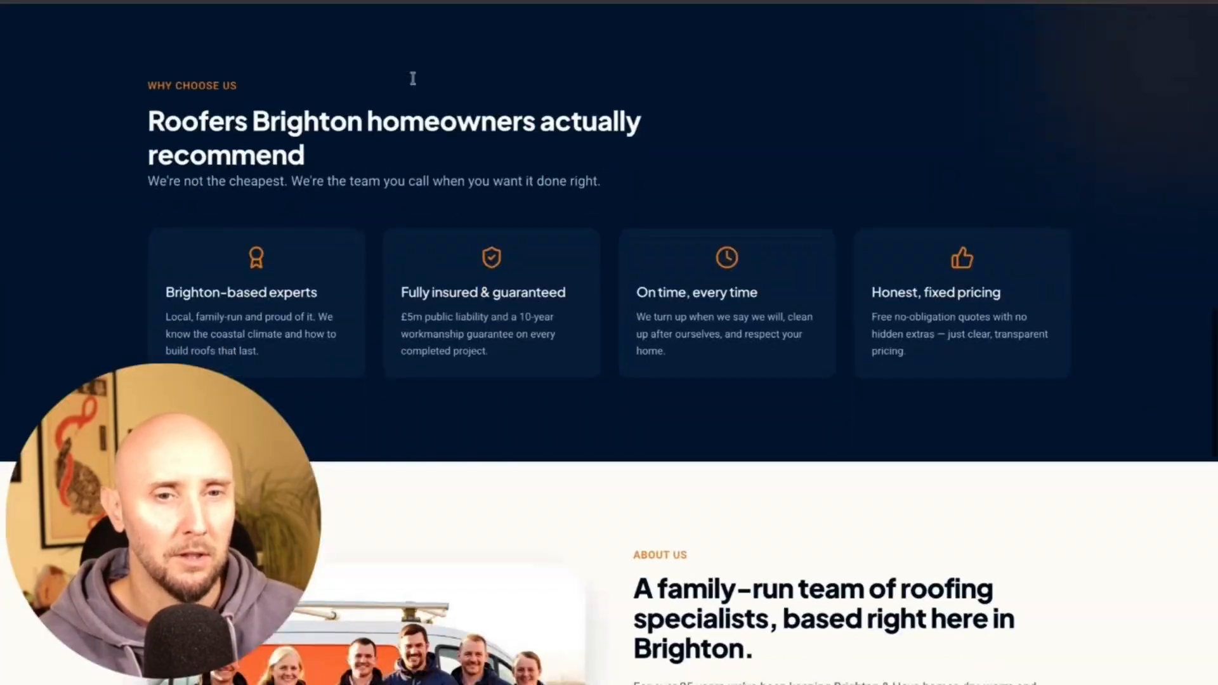
{"action": "scroll", "coordinate": [413, 78], "scroll_direction": "down", "scroll_amount": 20}
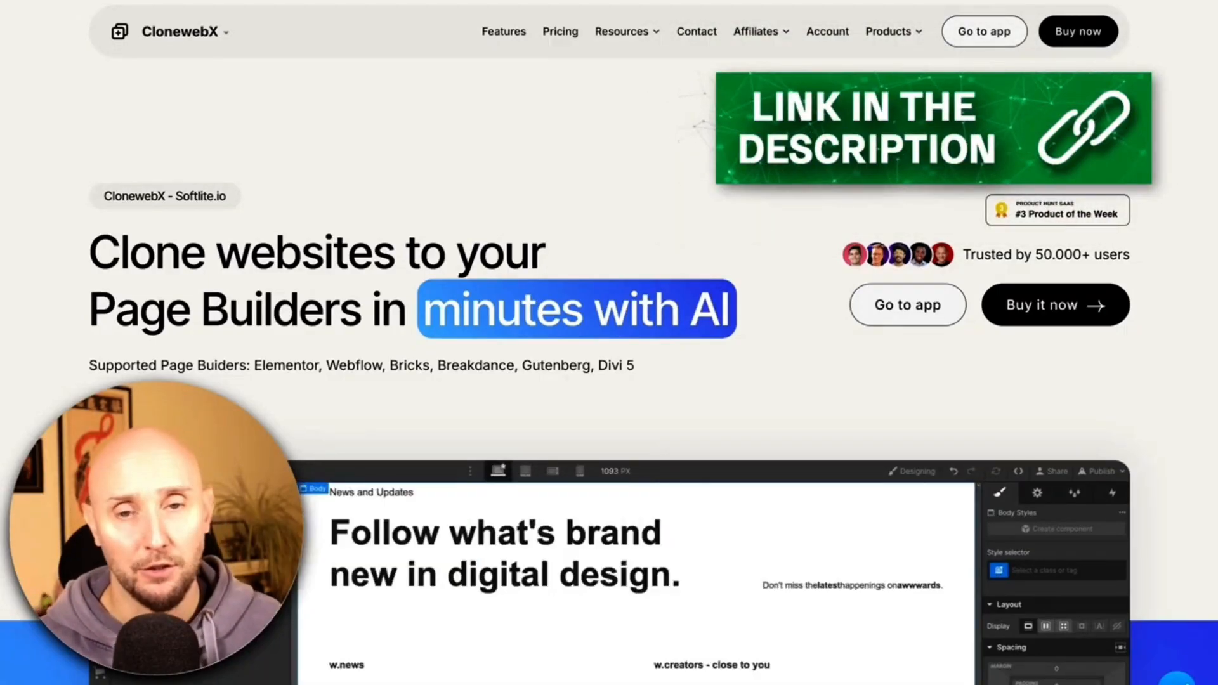
Scroll to Pricing and review the Free plan's site limit, 10 exports and Webflow builder support.
{"action": "scroll", "coordinate": [27, 149], "scroll_direction": "down", "scroll_amount": 3}
{"action": "scroll", "coordinate": [78, 150], "scroll_direction": "down", "scroll_amount": 10}
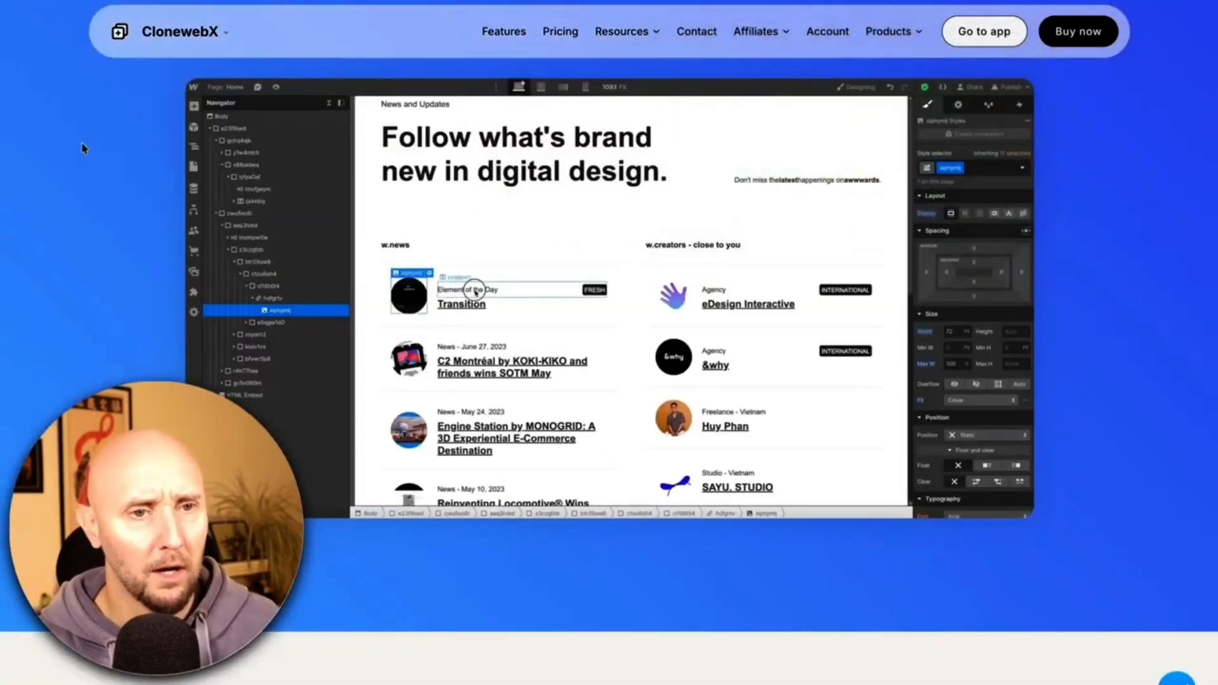
{"action": "scroll", "coordinate": [53, 164], "scroll_direction": "down", "scroll_amount": 10}
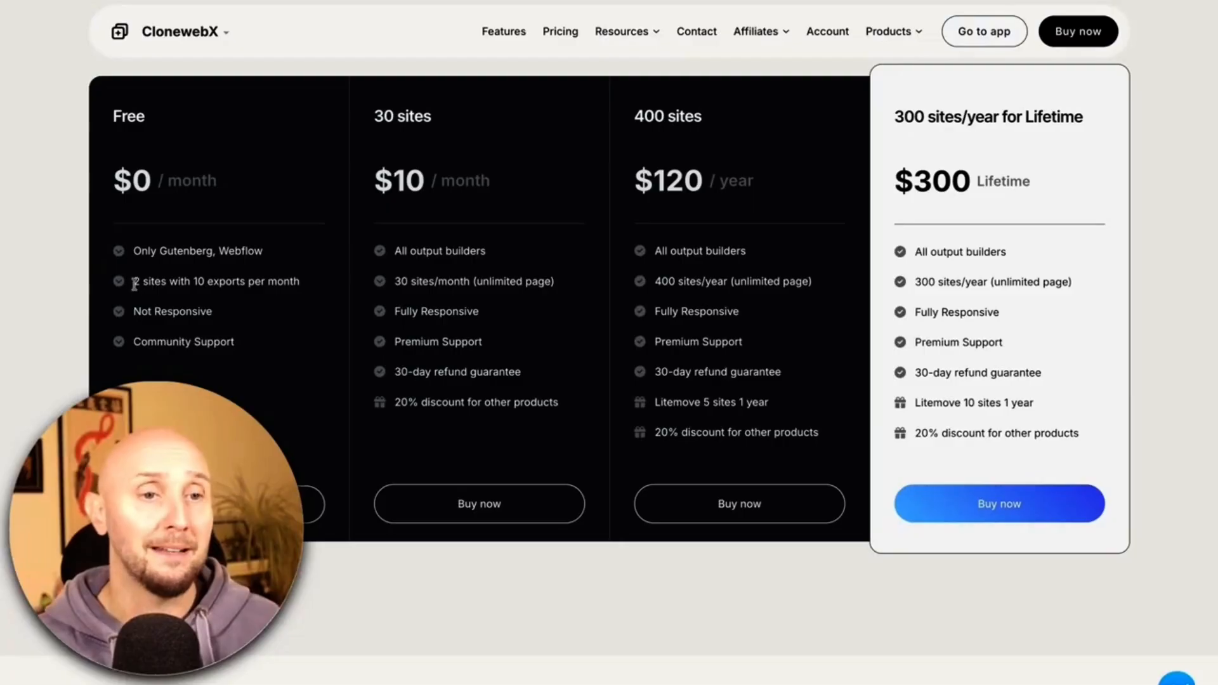
{"action": "left_click_drag", "start_coordinate": [134, 282], "coordinate": [228, 282]}
{"action": "left_click", "coordinate": [189, 284]}
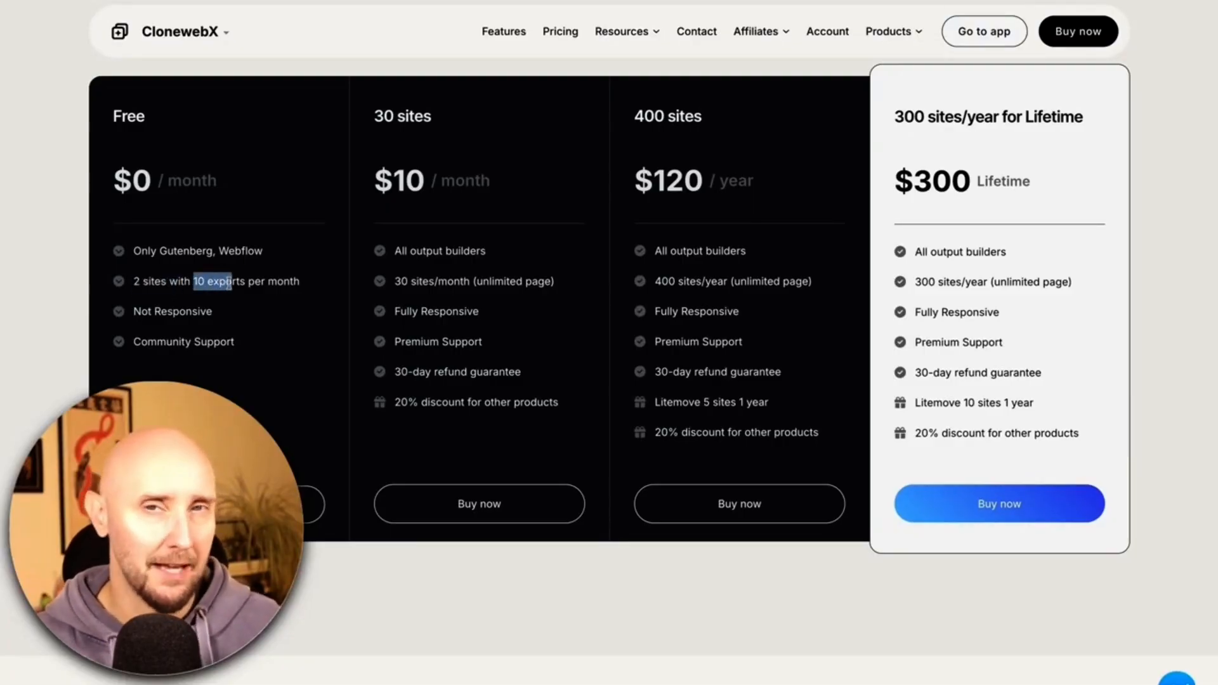
{"action": "left_click", "coordinate": [234, 282]}
{"action": "scroll", "coordinate": [233, 282], "scroll_direction": "up", "scroll_amount": 1}
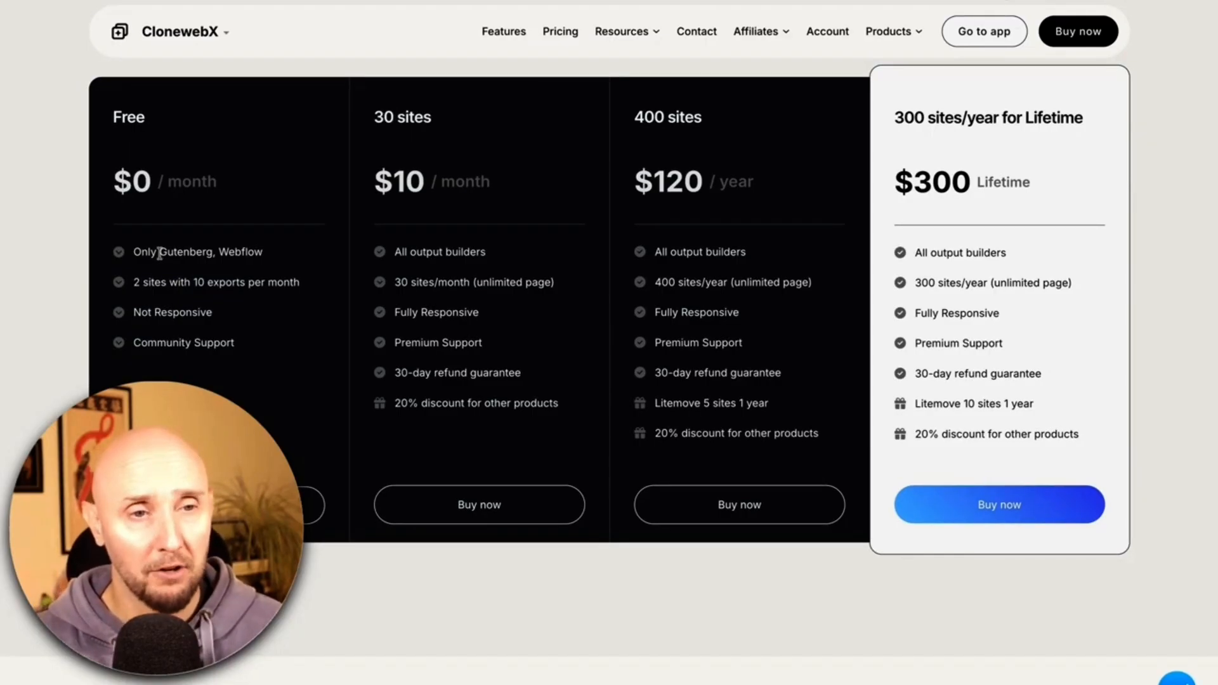
{"action": "left_click_drag", "start_coordinate": [159, 252], "coordinate": [269, 253]}
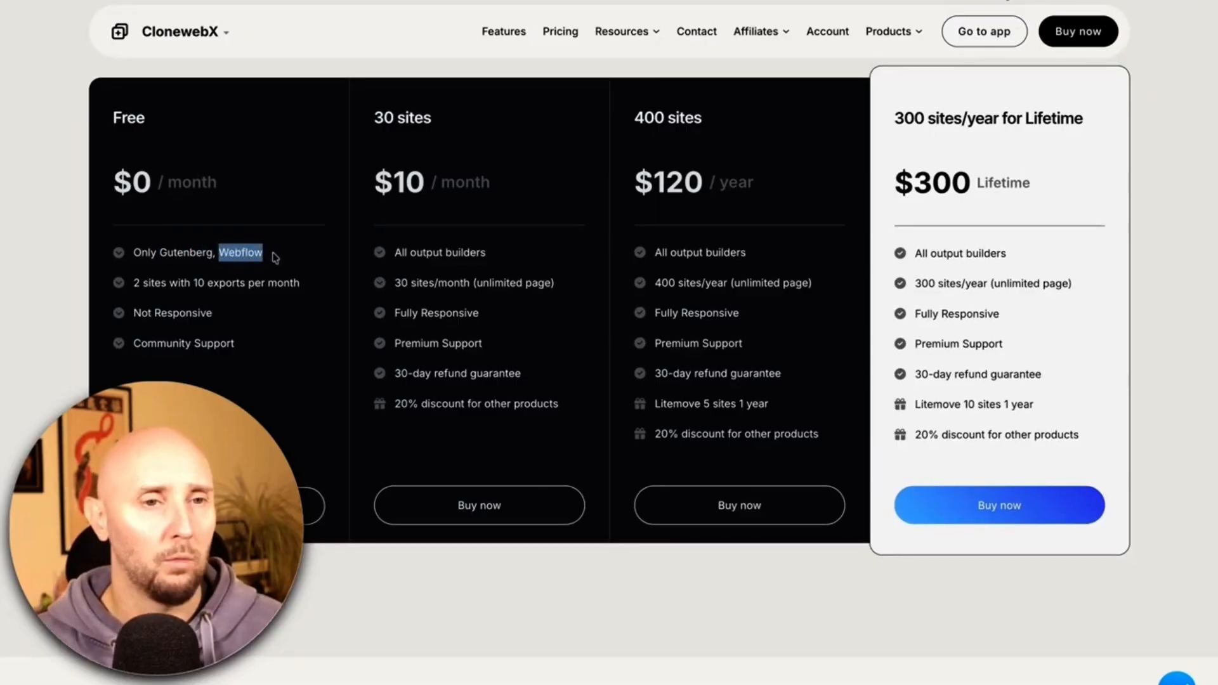
{"action": "left_click", "coordinate": [275, 257]}
{"action": "scroll", "coordinate": [274, 257], "scroll_direction": "up", "scroll_amount": 1}
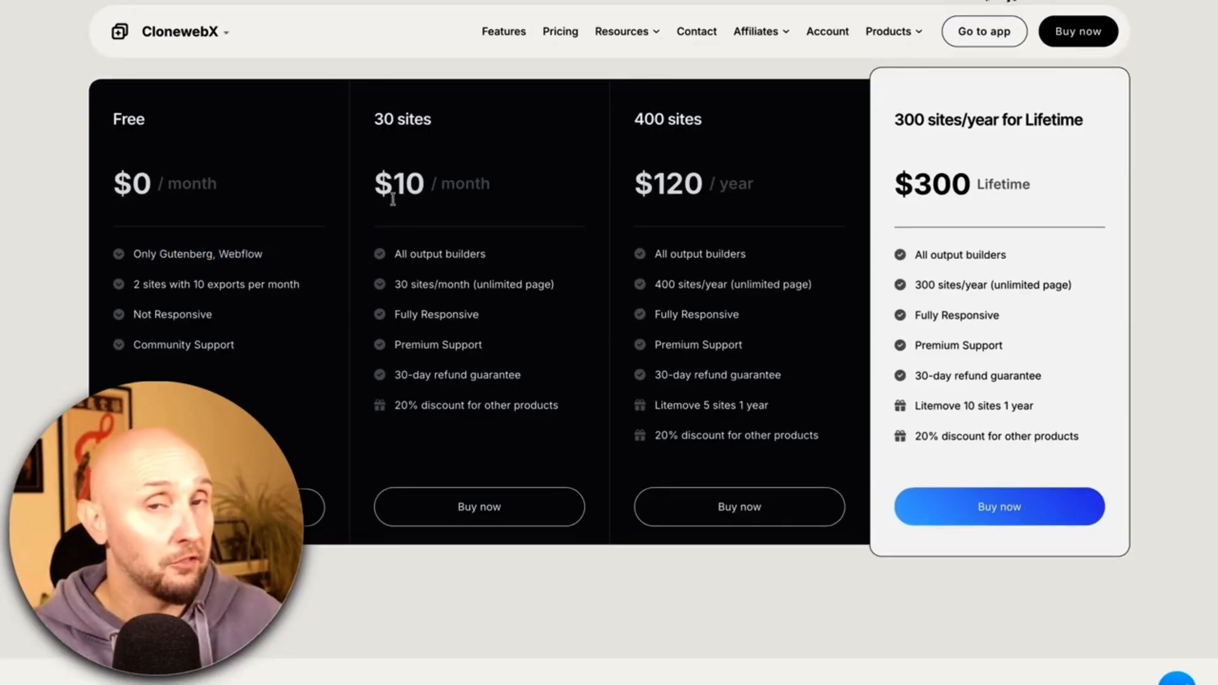
Review the 30 sites plan's $10 / month price, All output builders and Premium Support, then buy it.
{"action": "left_click_drag", "start_coordinate": [375, 182], "coordinate": [501, 187]}
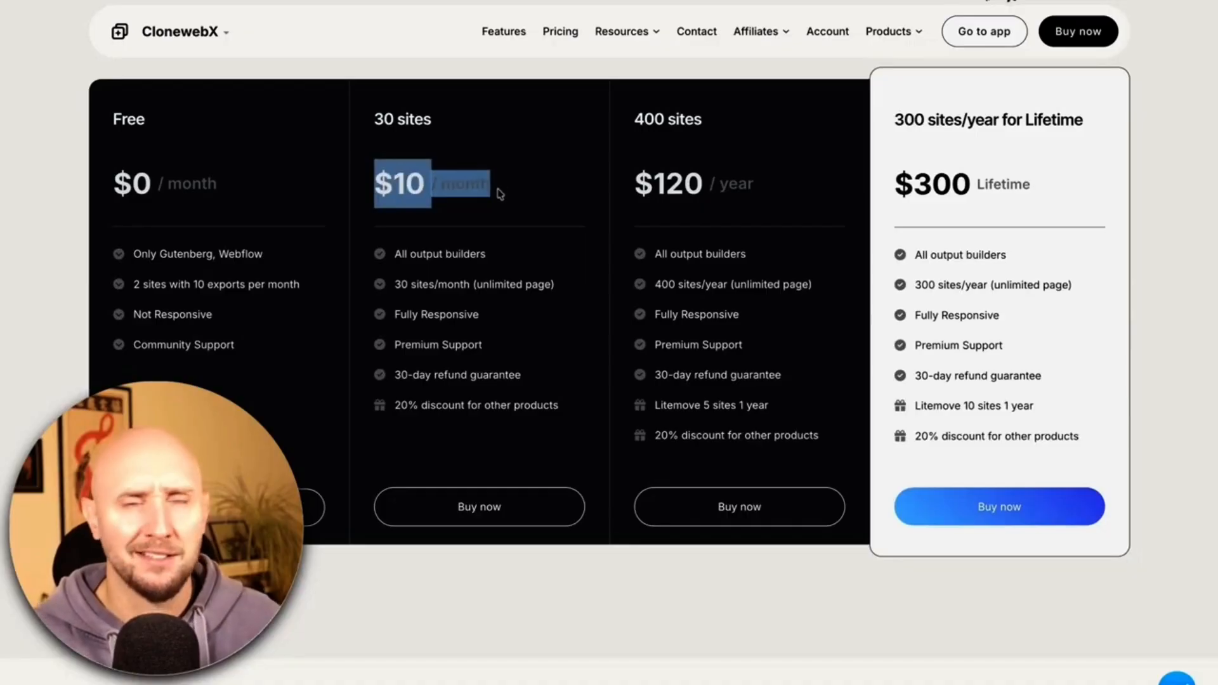
{"action": "left_click", "coordinate": [500, 195]}
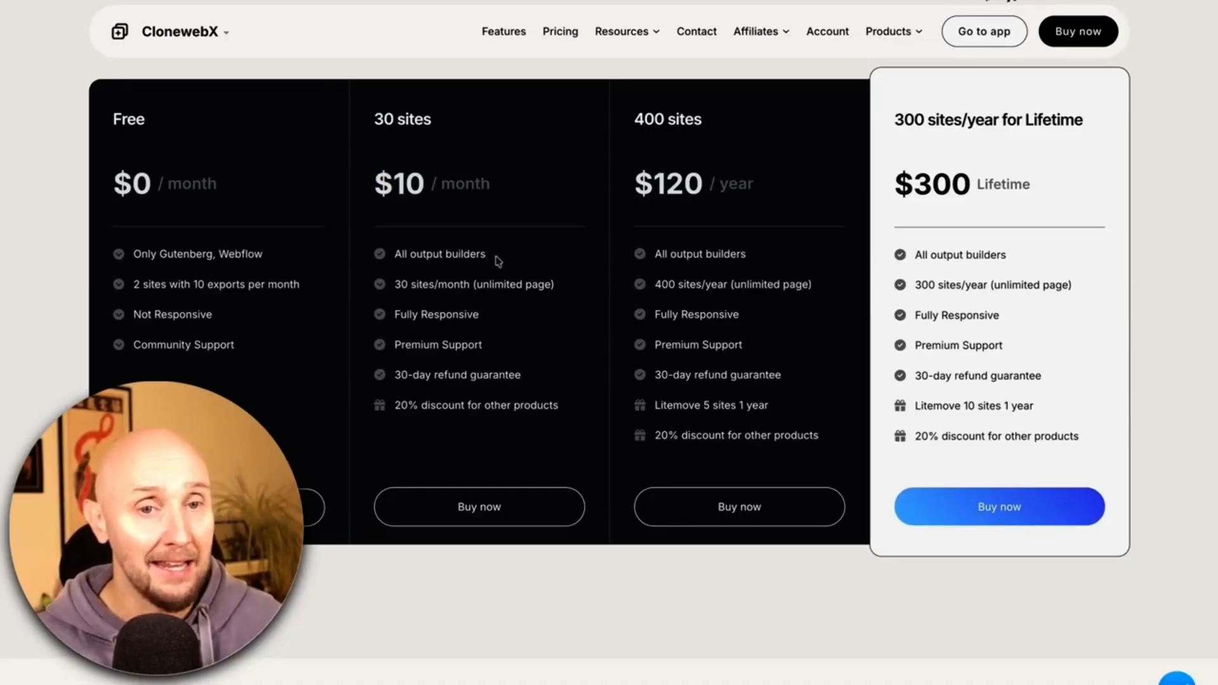
{"action": "left_click_drag", "start_coordinate": [498, 261], "coordinate": [393, 256]}
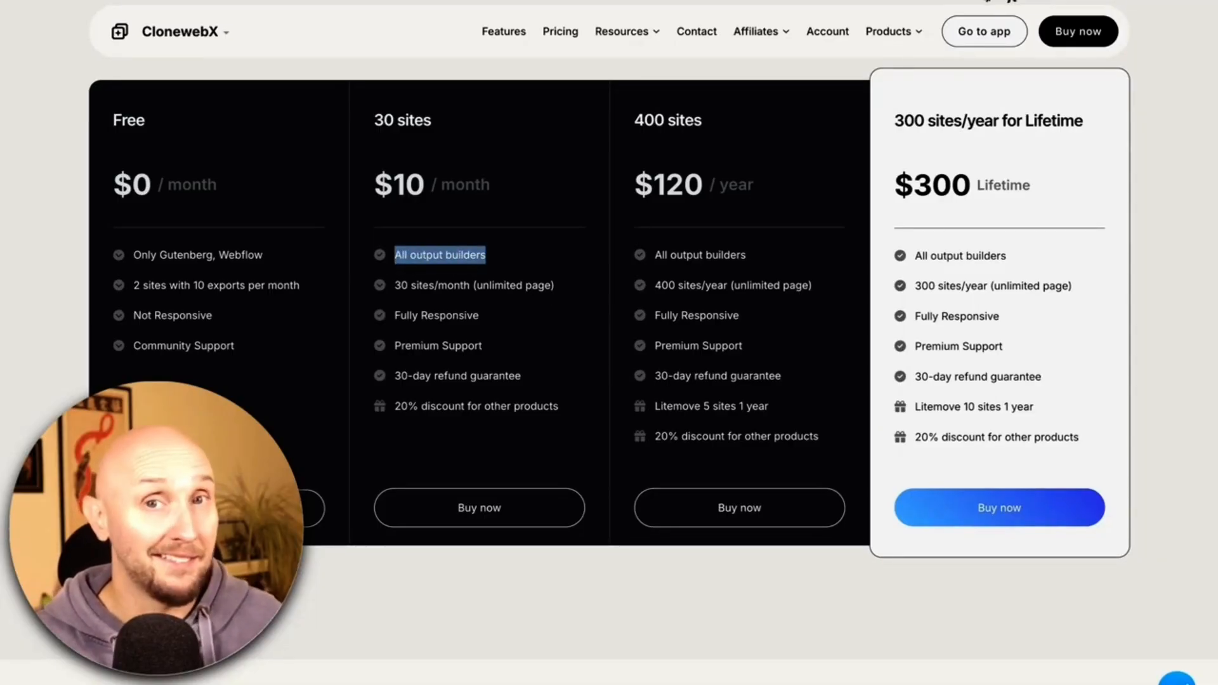
{"action": "left_click", "coordinate": [394, 257]}
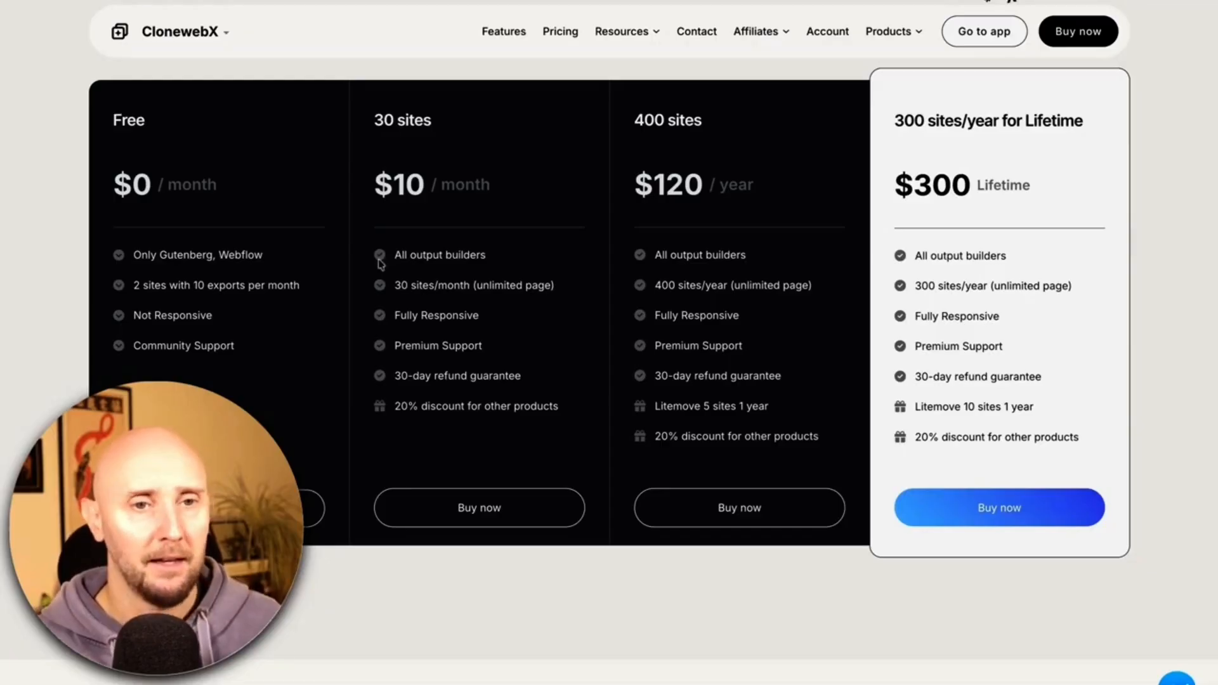
{"action": "left_click_drag", "start_coordinate": [488, 337], "coordinate": [396, 356]}
{"action": "left_click", "coordinate": [388, 353]}
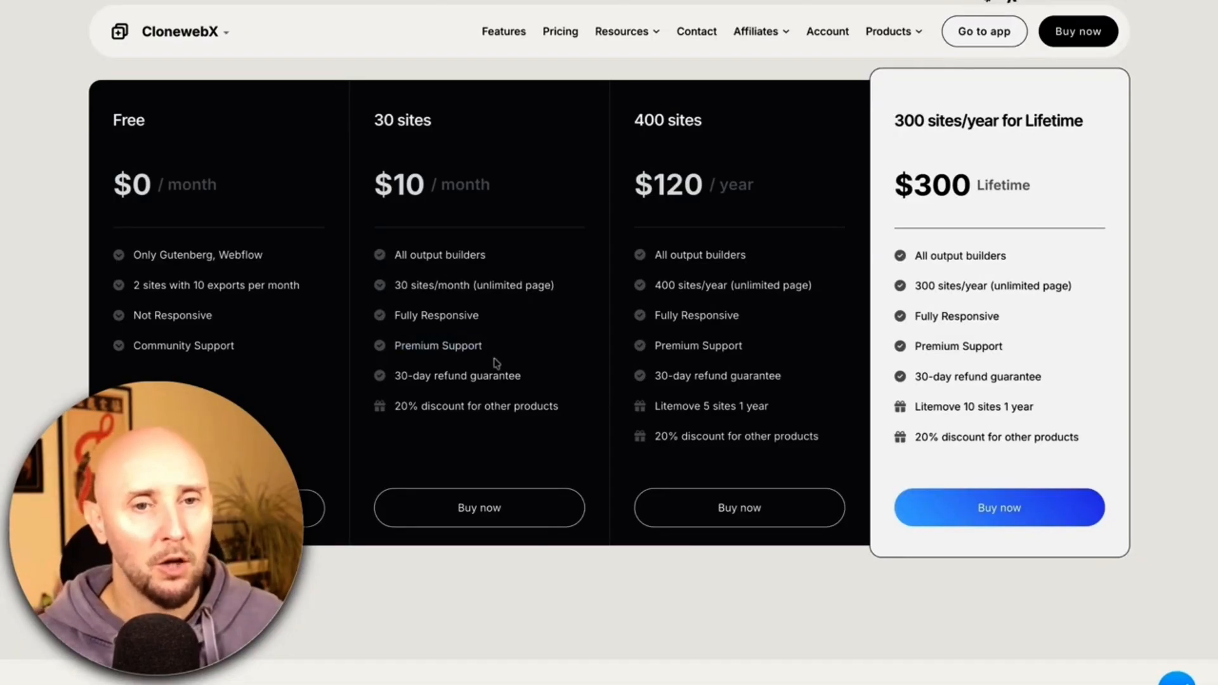
{"action": "left_click", "coordinate": [492, 513]}
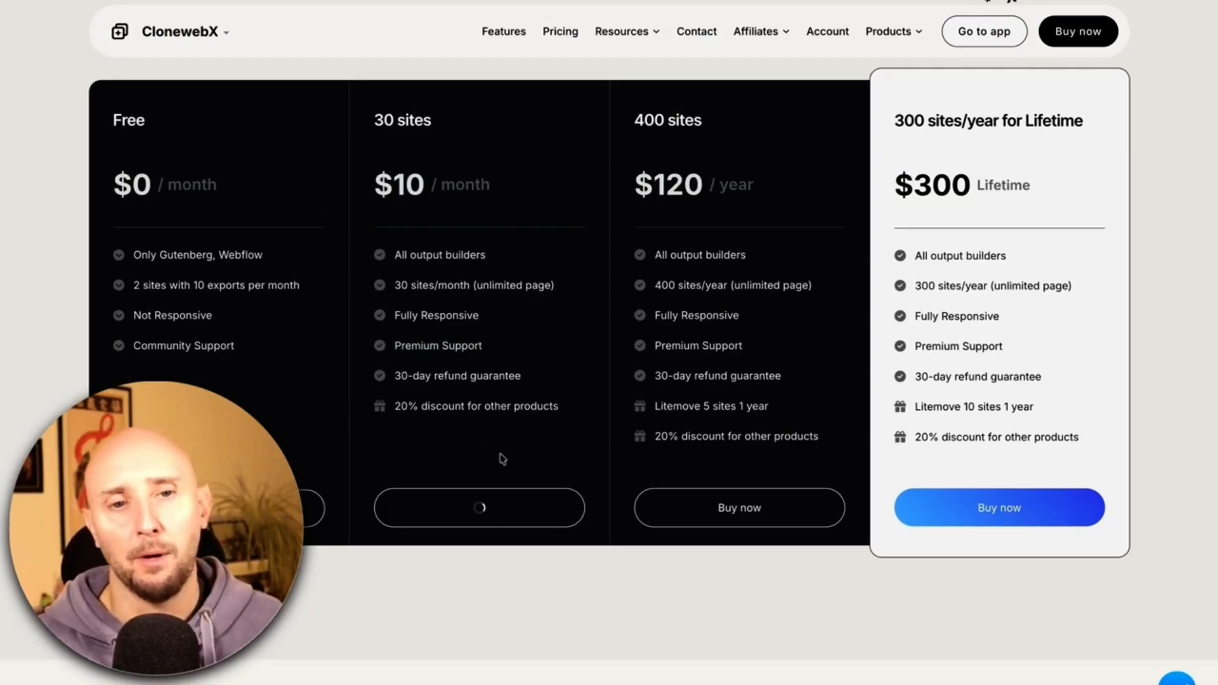
{"action": "scroll", "coordinate": [681, 273], "scroll_direction": "down", "scroll_amount": 4}
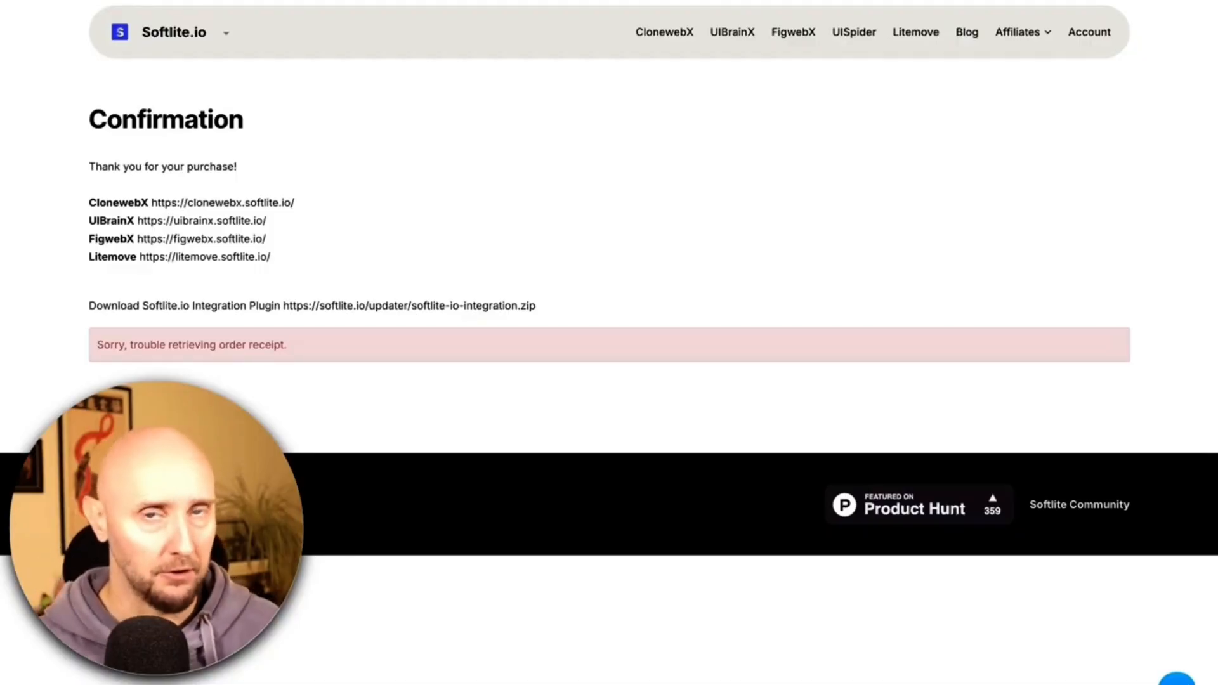
Review the integration plugin download and ClonewebX lines on the confirmation page, then follow the ClonewebX link.
{"action": "left_click_drag", "start_coordinate": [89, 306], "coordinate": [285, 307]}
{"action": "left_click", "coordinate": [370, 278]}
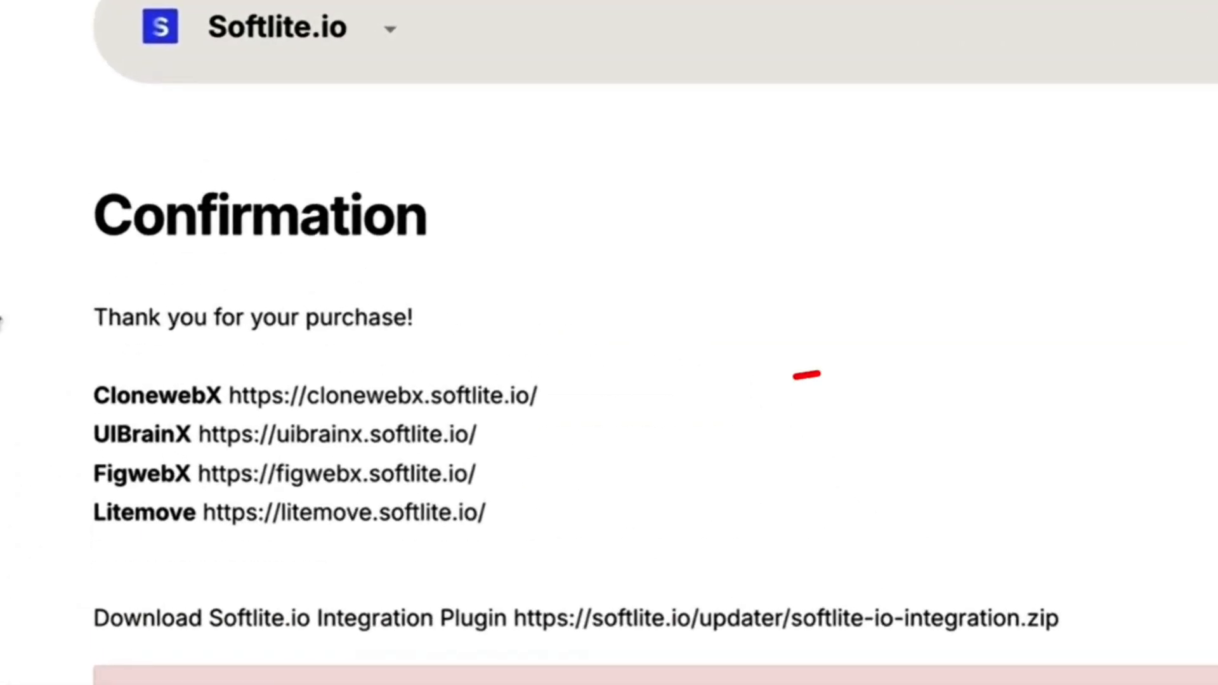
{"action": "left_click_drag", "start_coordinate": [92, 395], "coordinate": [383, 396]}
{"action": "left_click", "coordinate": [484, 344]}
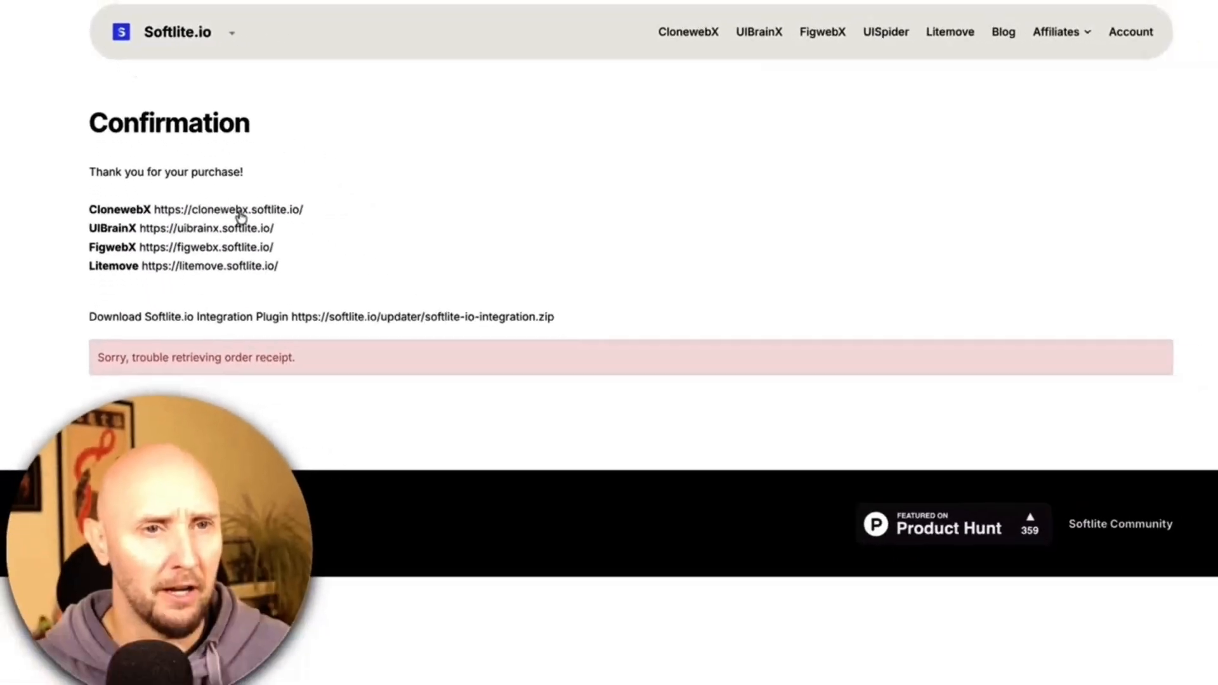
{"action": "left_click", "coordinate": [235, 208]}
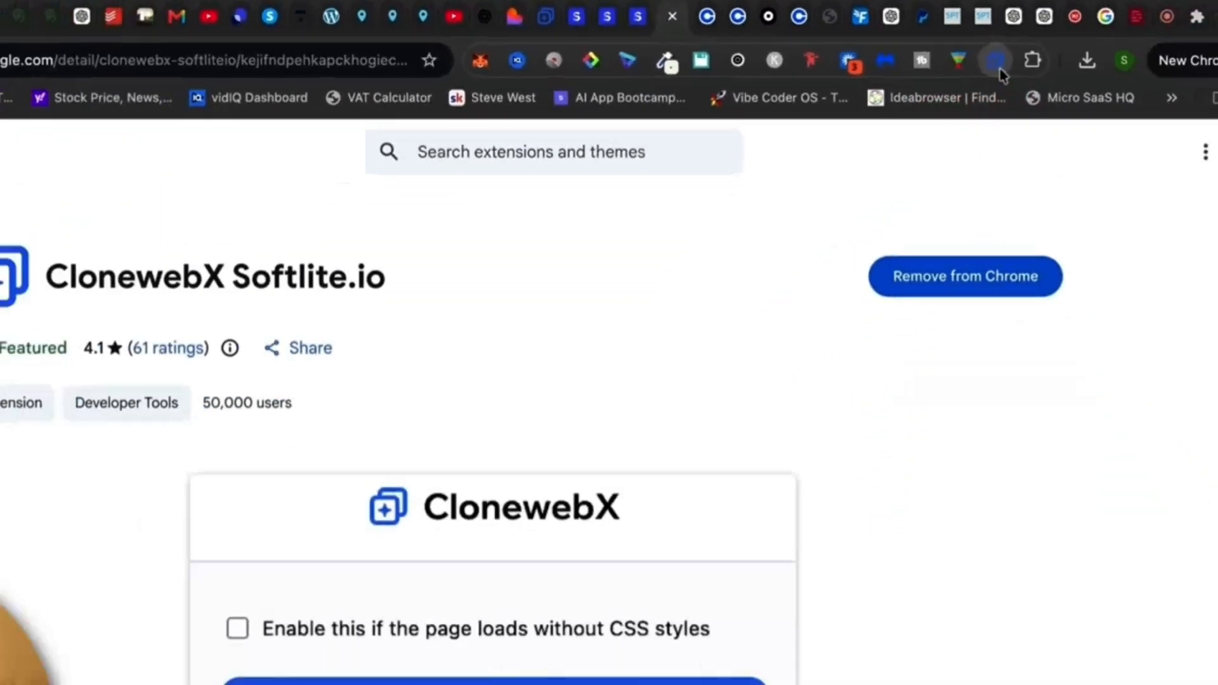
Check the ClonewebX toolbar popup and confirm the ClonewebX Softlite.io extension is listed in Chrome.
{"action": "left_click", "coordinate": [998, 63]}
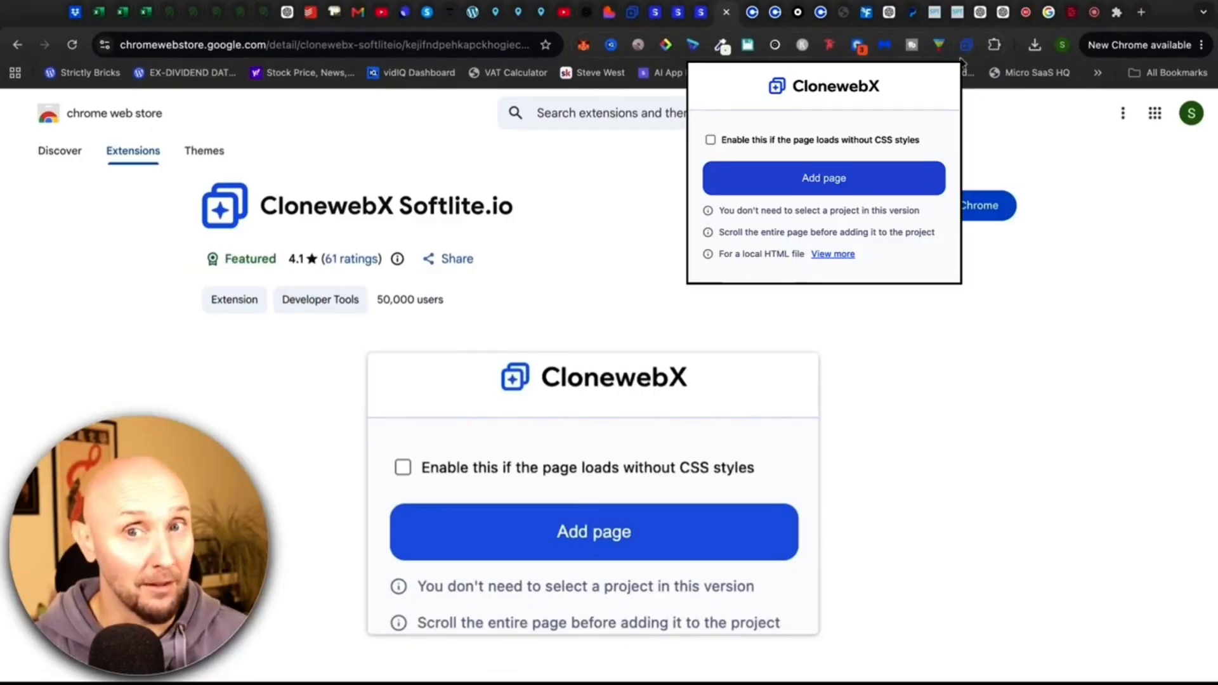
{"action": "left_click", "coordinate": [965, 60]}
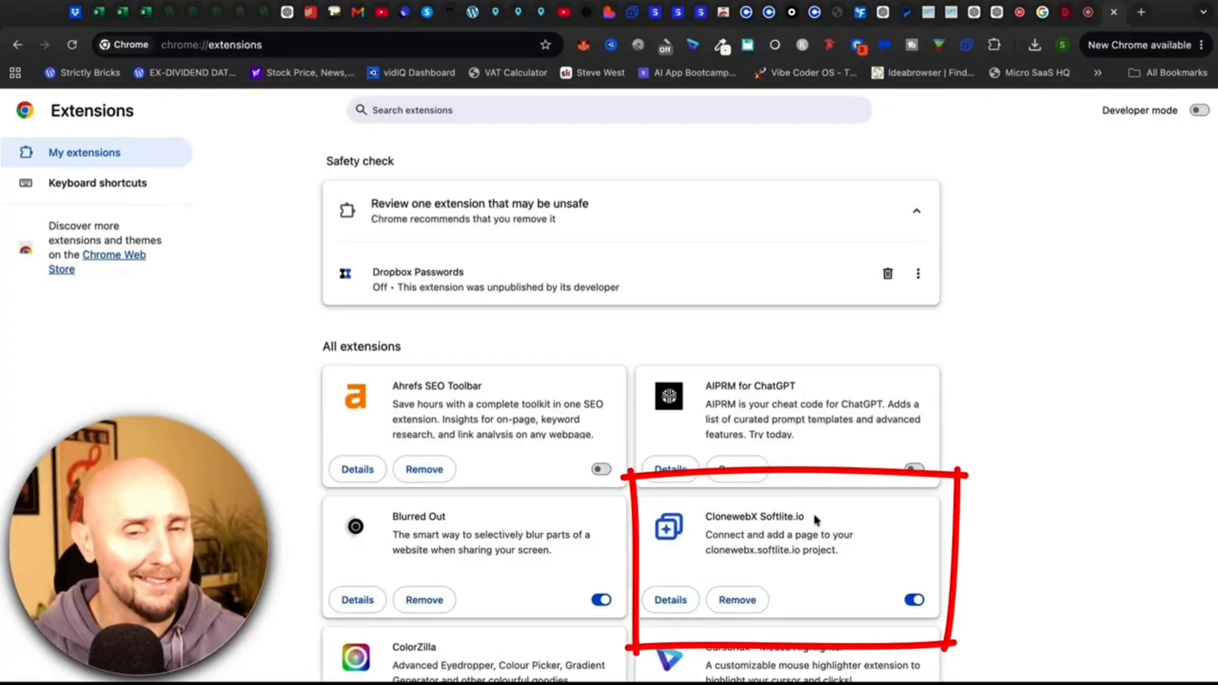
{"action": "triple_click", "coordinate": [817, 517]}
{"action": "left_click", "coordinate": [818, 518]}
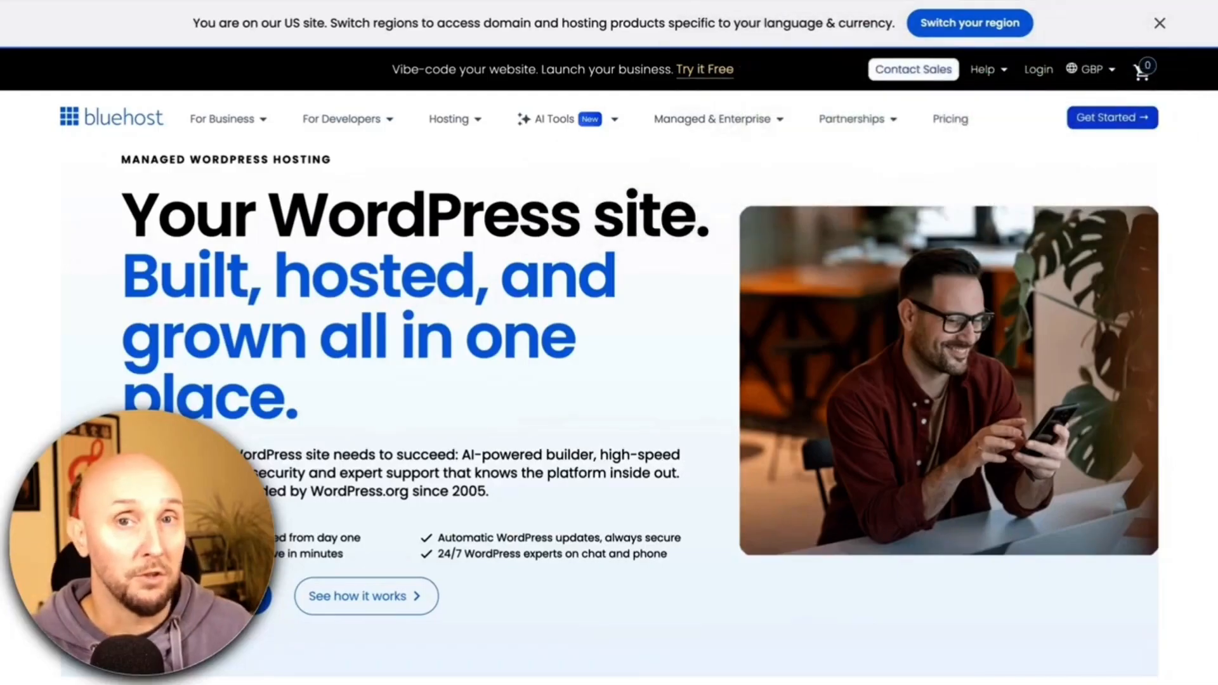
Go to Bluehost's WordPress Hosting page under For Business and scroll toward the plans.
{"action": "left_click", "coordinate": [219, 122]}
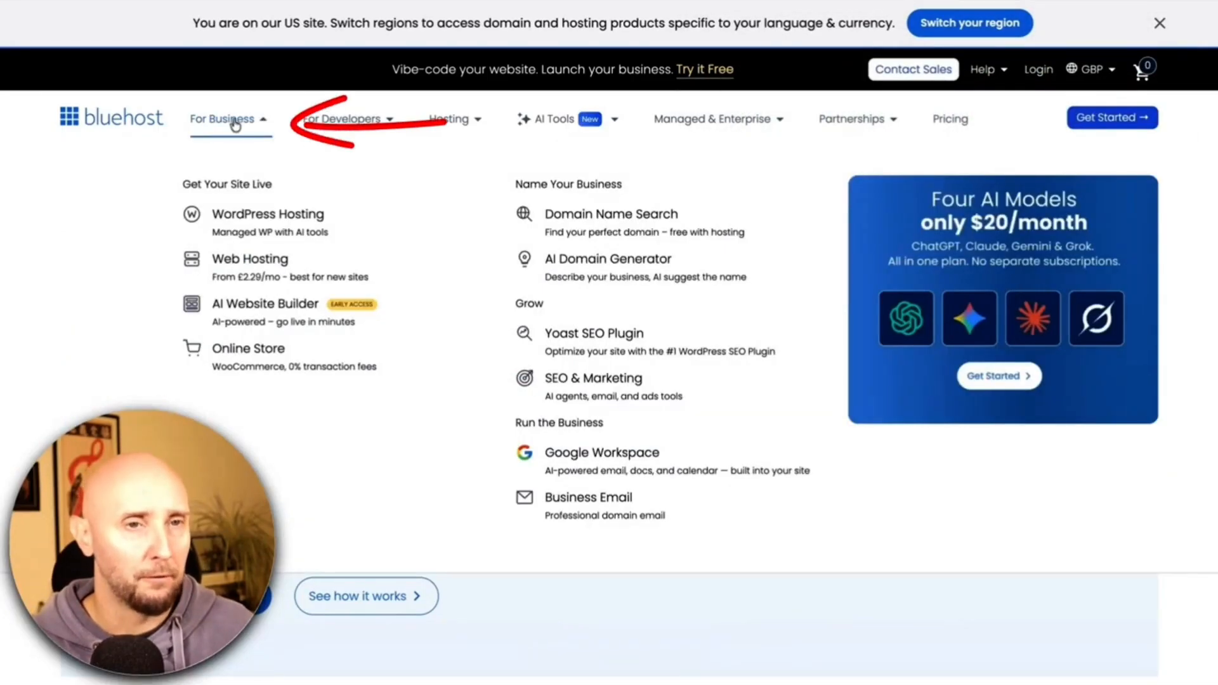
{"action": "left_click", "coordinate": [245, 226]}
{"action": "scroll", "coordinate": [177, 257], "scroll_direction": "down", "scroll_amount": 10}
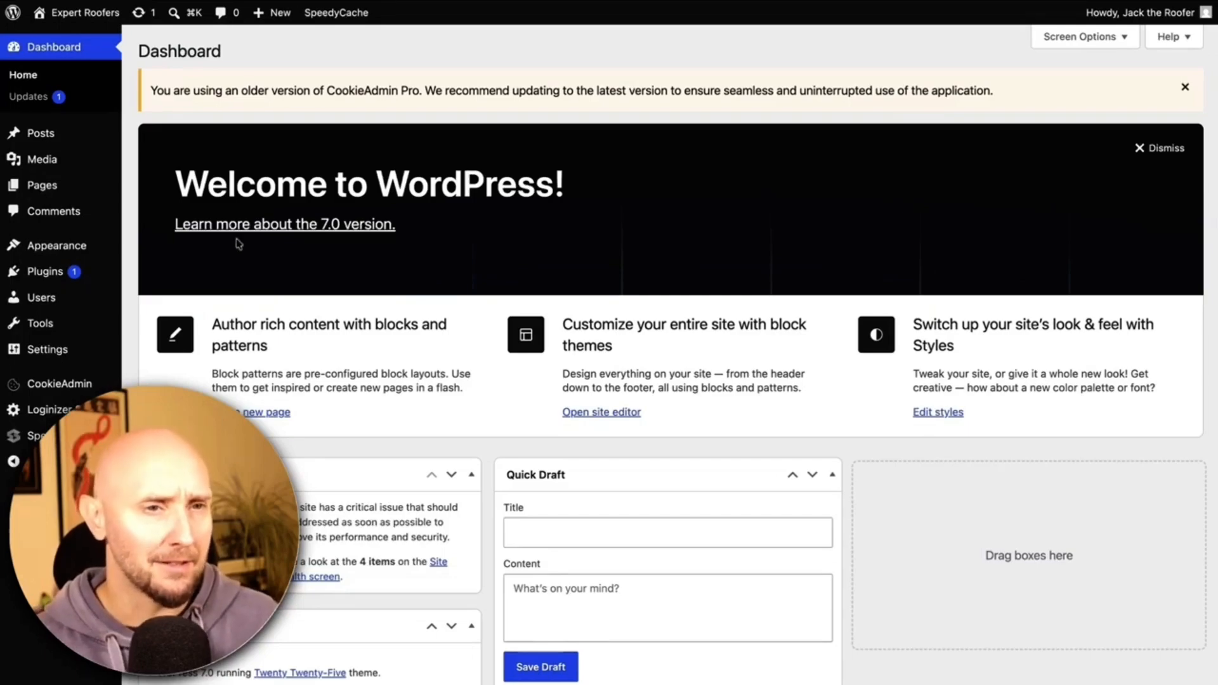
Upload softlite-io-integration.zip as a new plugin, install it, and activate it.
{"action": "mouse_move", "coordinate": [45, 271]}
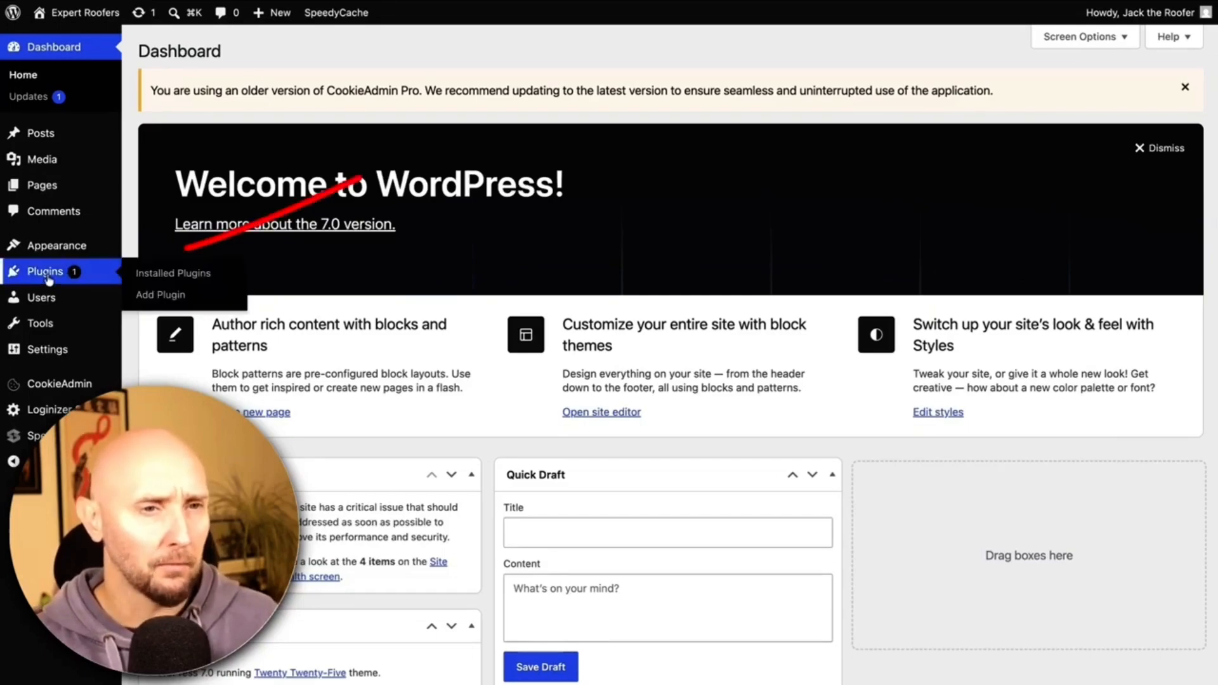
{"action": "left_click", "coordinate": [152, 296]}
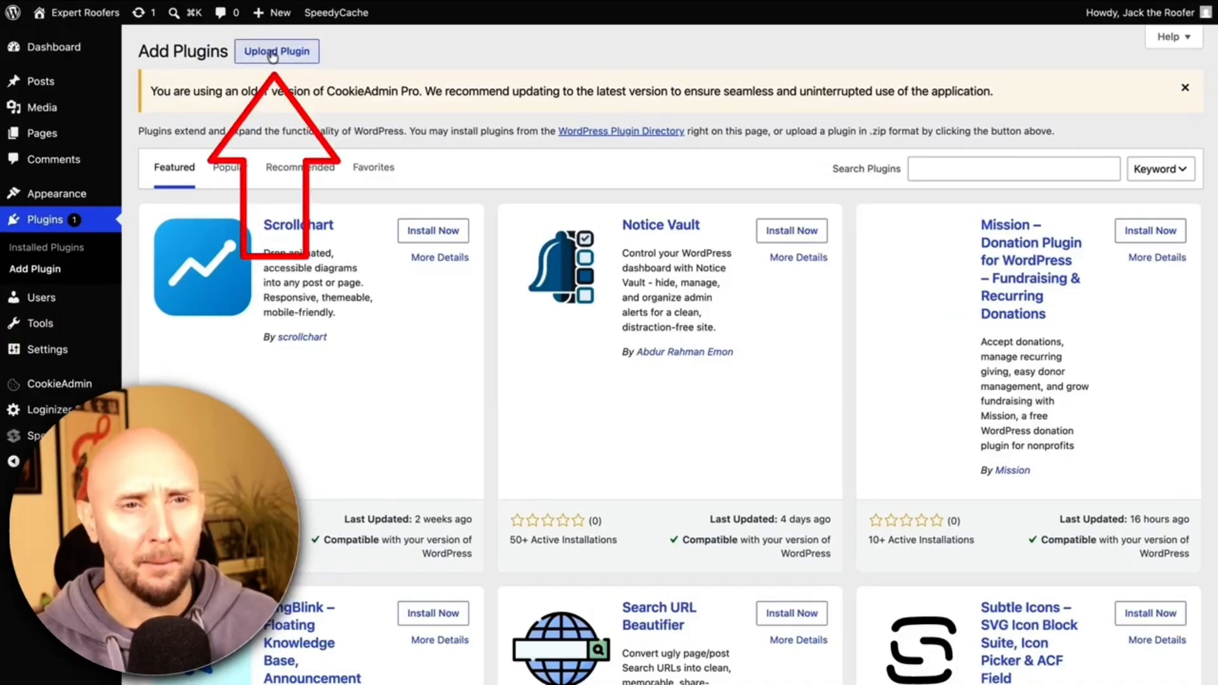
{"action": "left_click", "coordinate": [273, 55]}
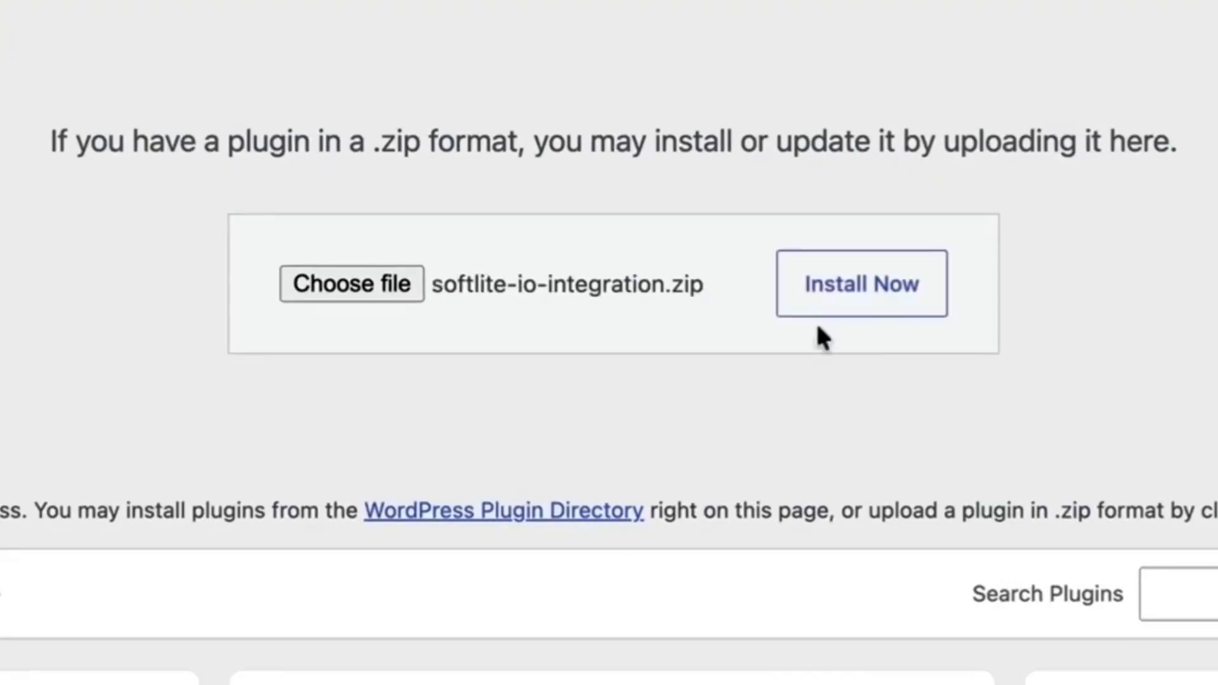
{"action": "left_click", "coordinate": [851, 293]}
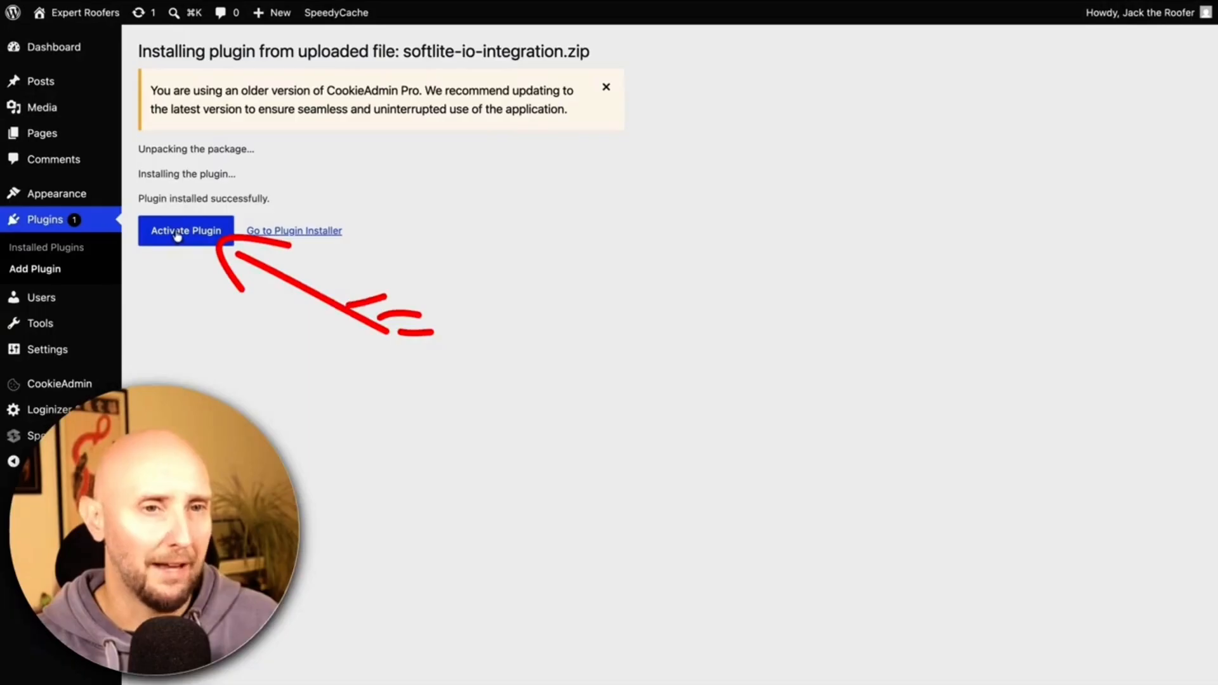
{"action": "left_click", "coordinate": [178, 232]}
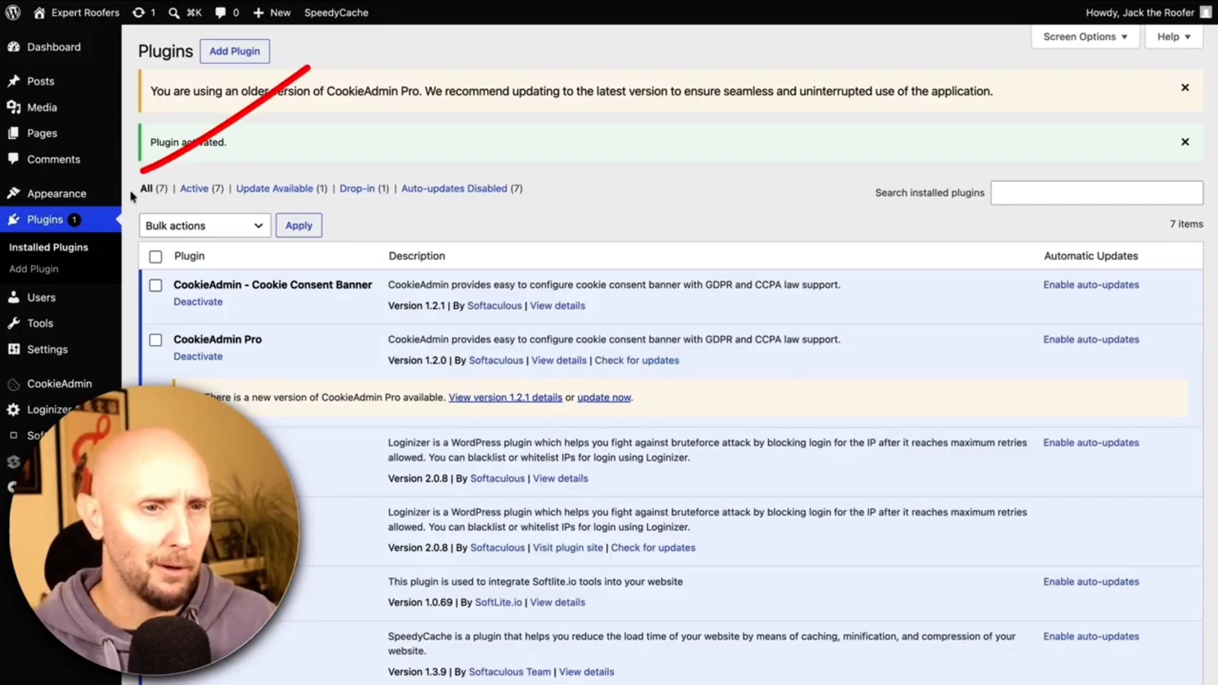
Find 'Generatepress' under Add Themes, install and activate it, then go to Add Plugins.
{"action": "mouse_move", "coordinate": [89, 202]}
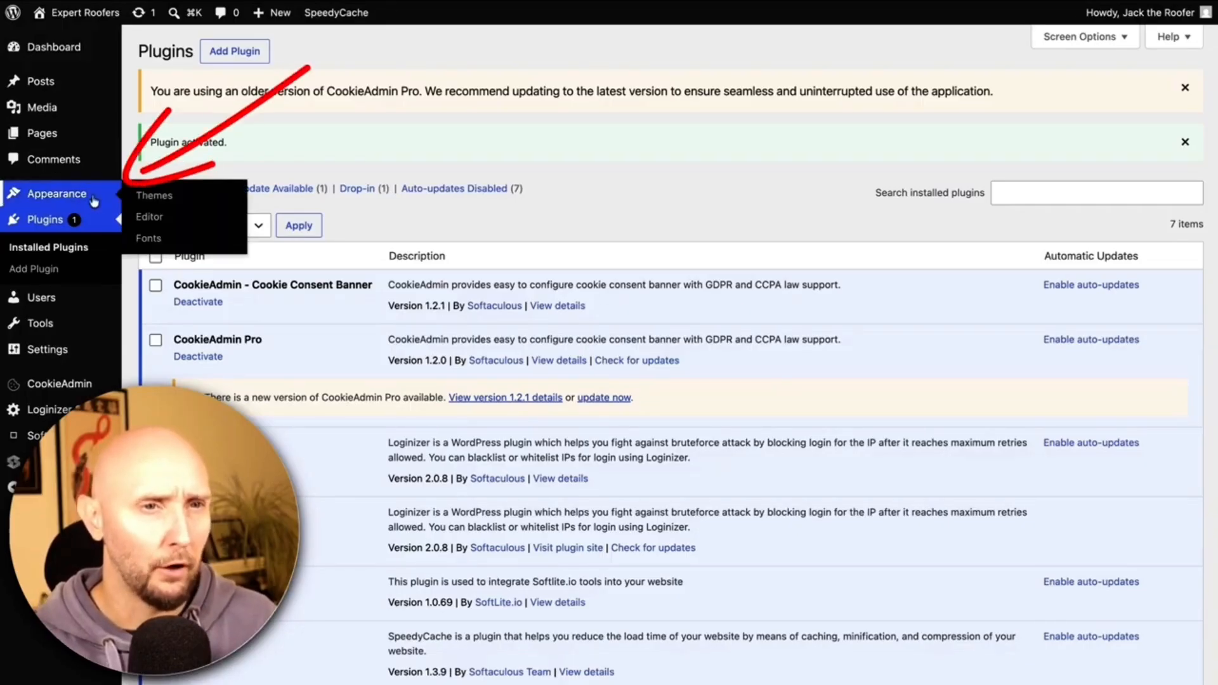
{"action": "left_click", "coordinate": [148, 196]}
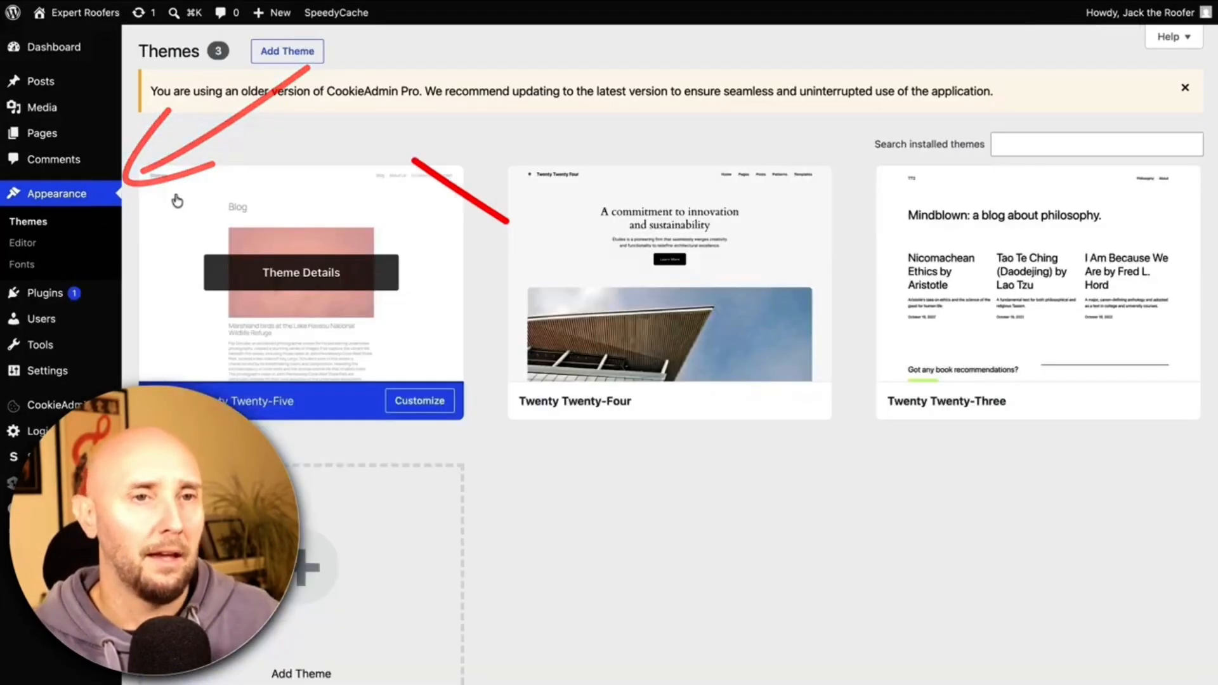
{"action": "left_click", "coordinate": [288, 52]}
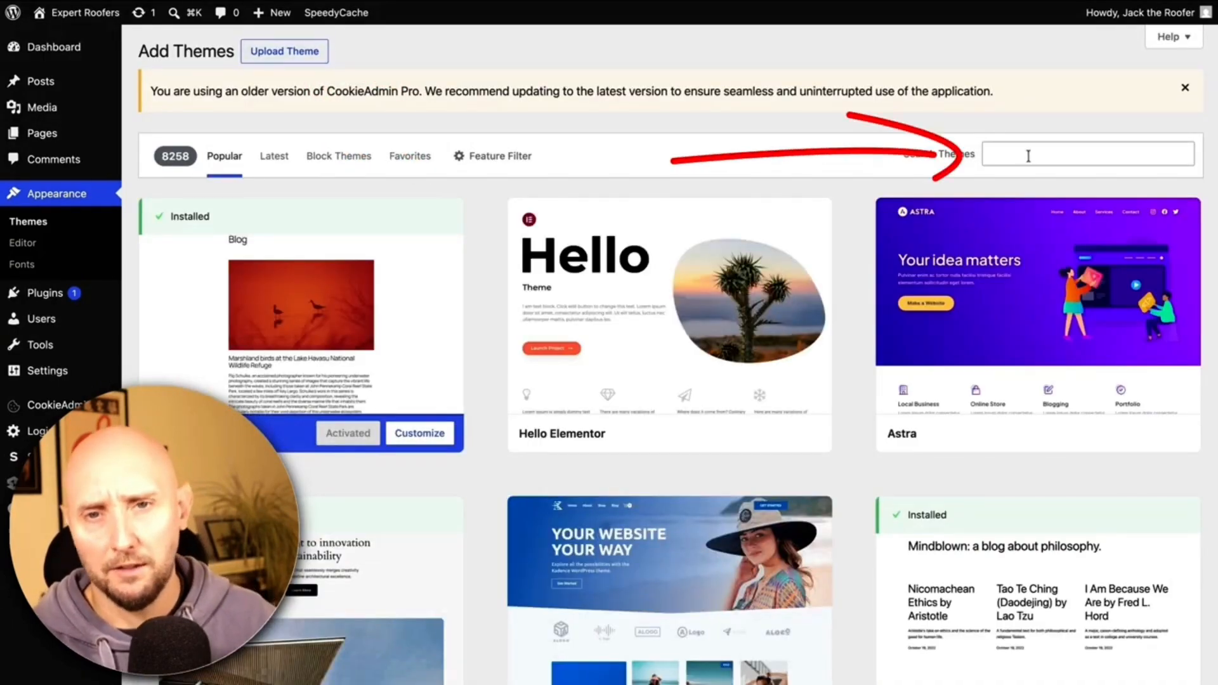
{"action": "left_click", "coordinate": [1028, 156]}
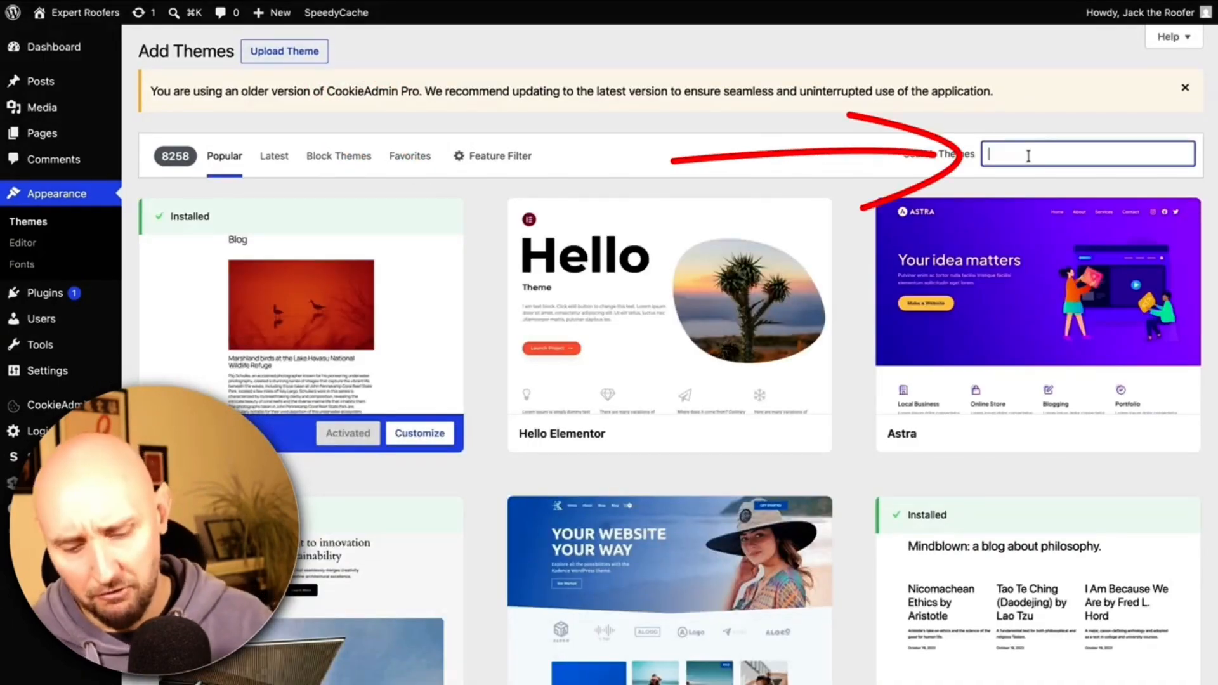
{"action": "type", "text": "Generatepress"}
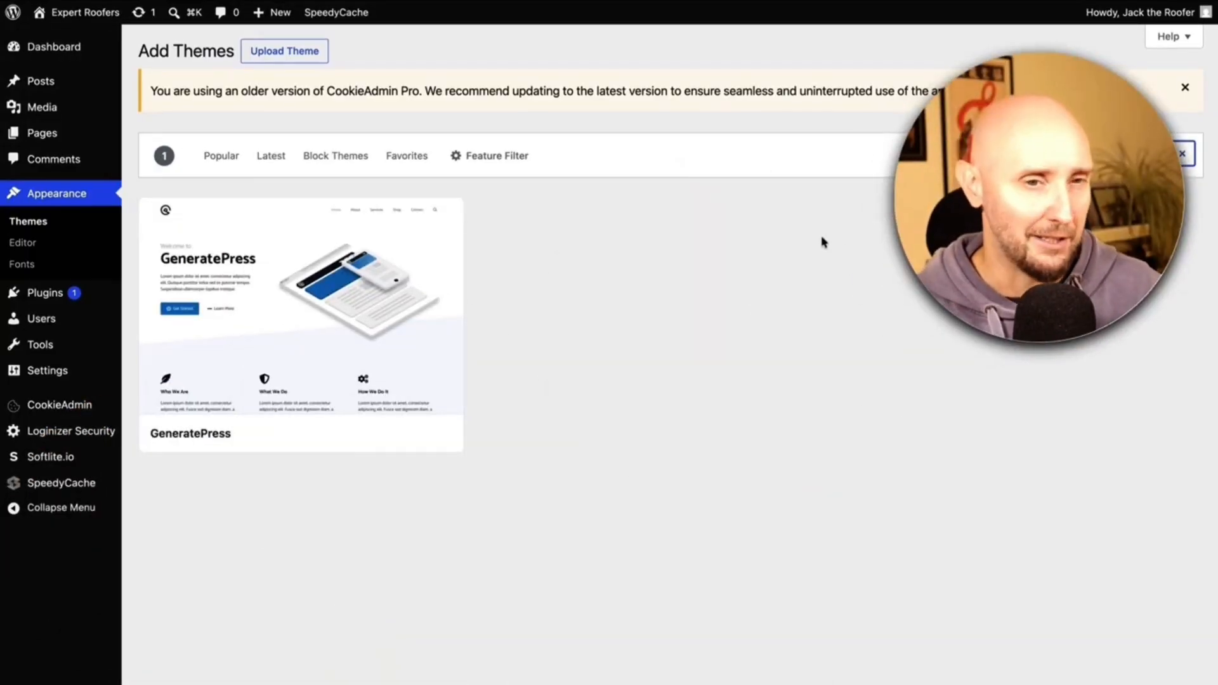
{"action": "mouse_move", "coordinate": [258, 248]}
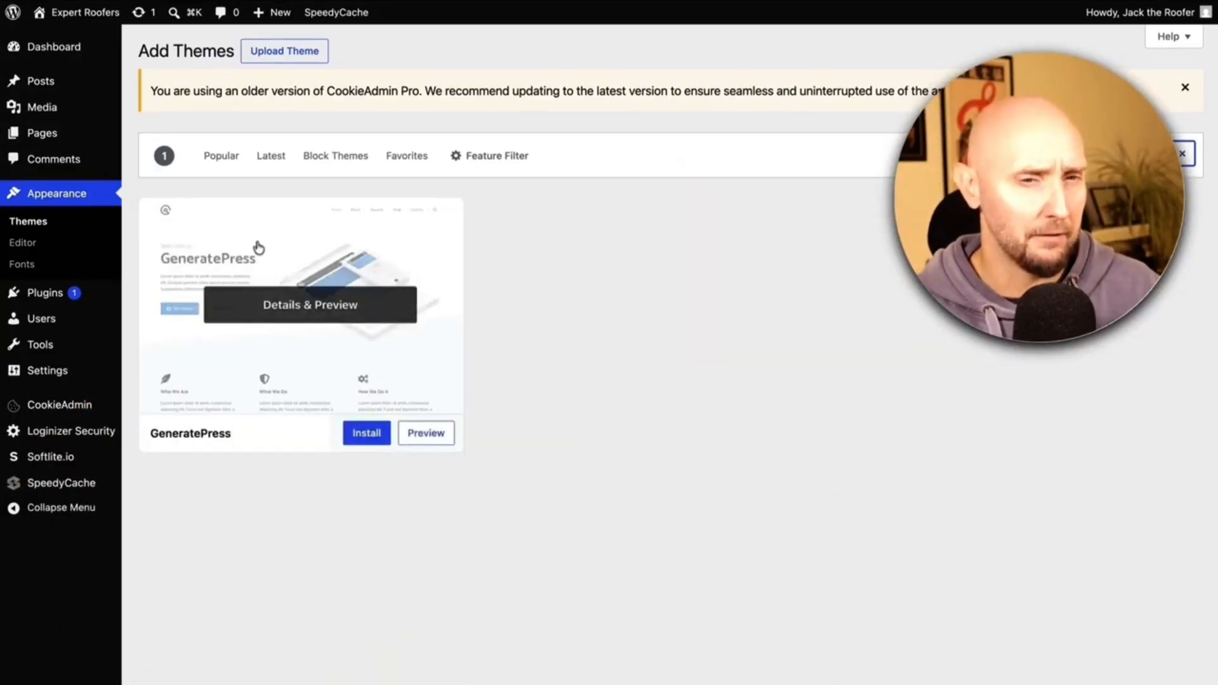
{"action": "left_click", "coordinate": [365, 435]}
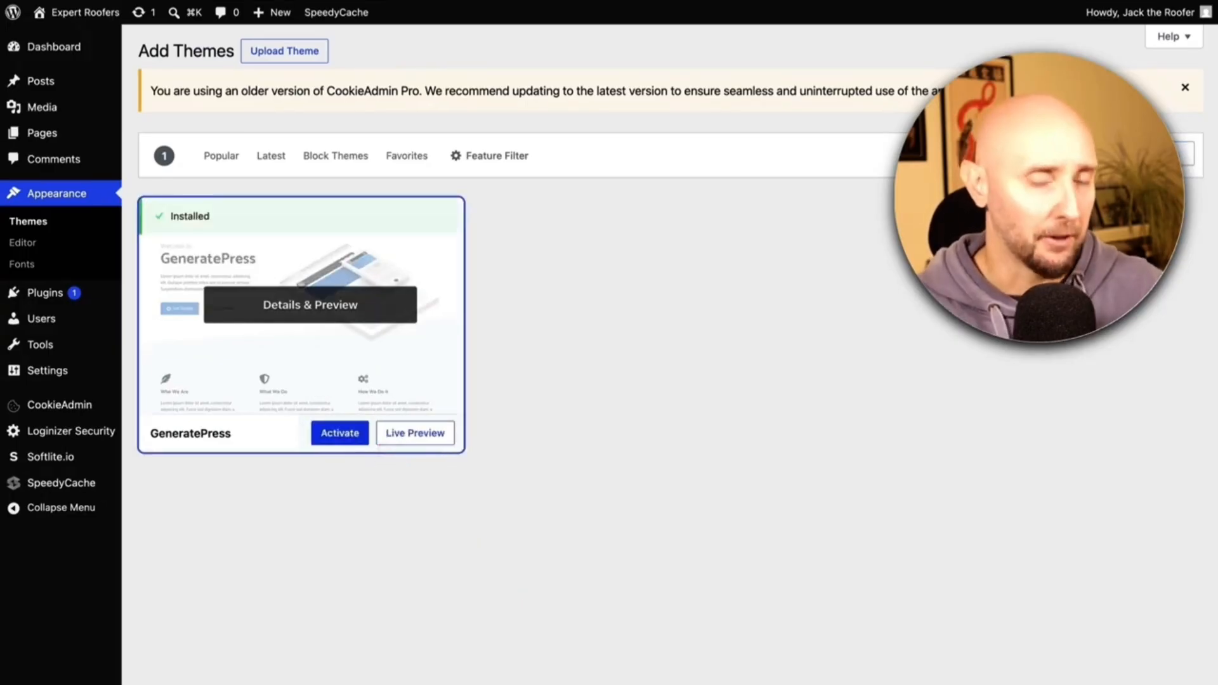
{"action": "left_click", "coordinate": [339, 432]}
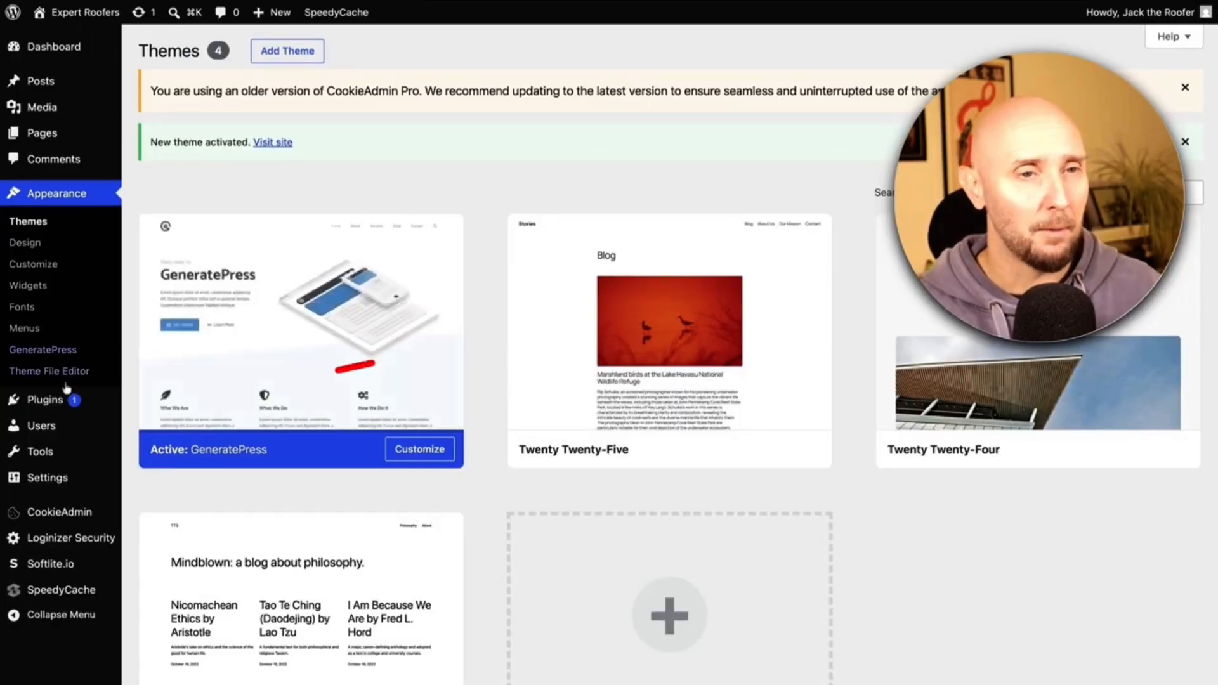
{"action": "mouse_move", "coordinate": [67, 401]}
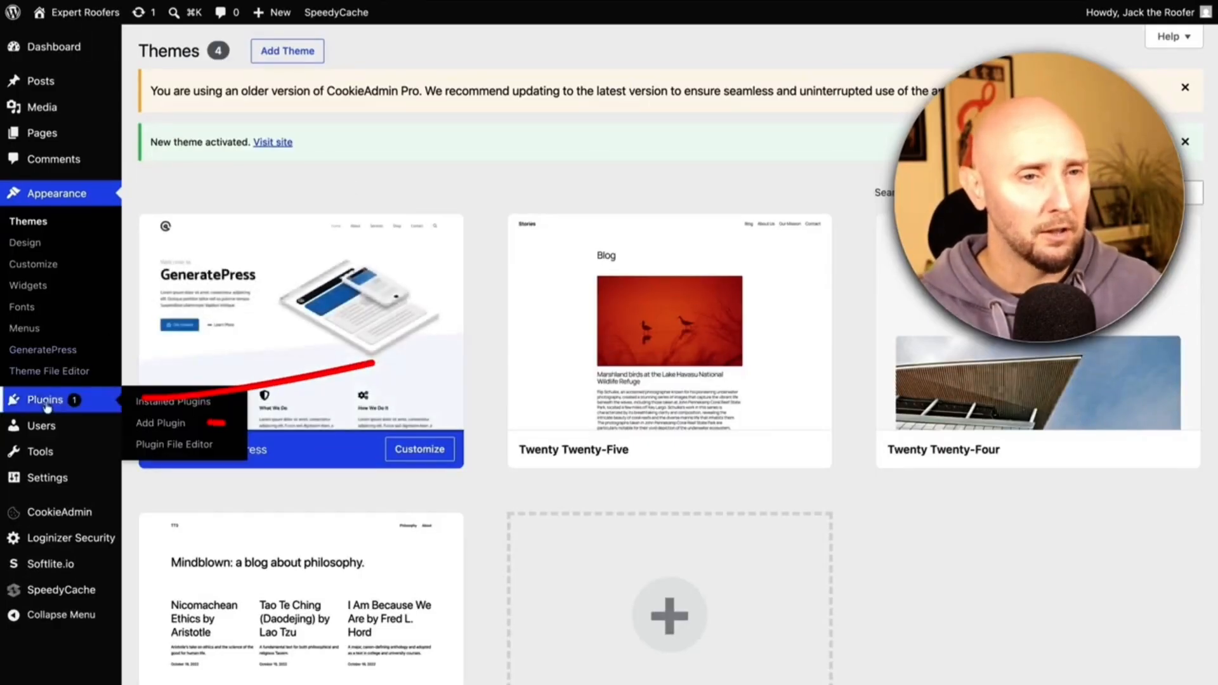
{"action": "left_click", "coordinate": [151, 427]}
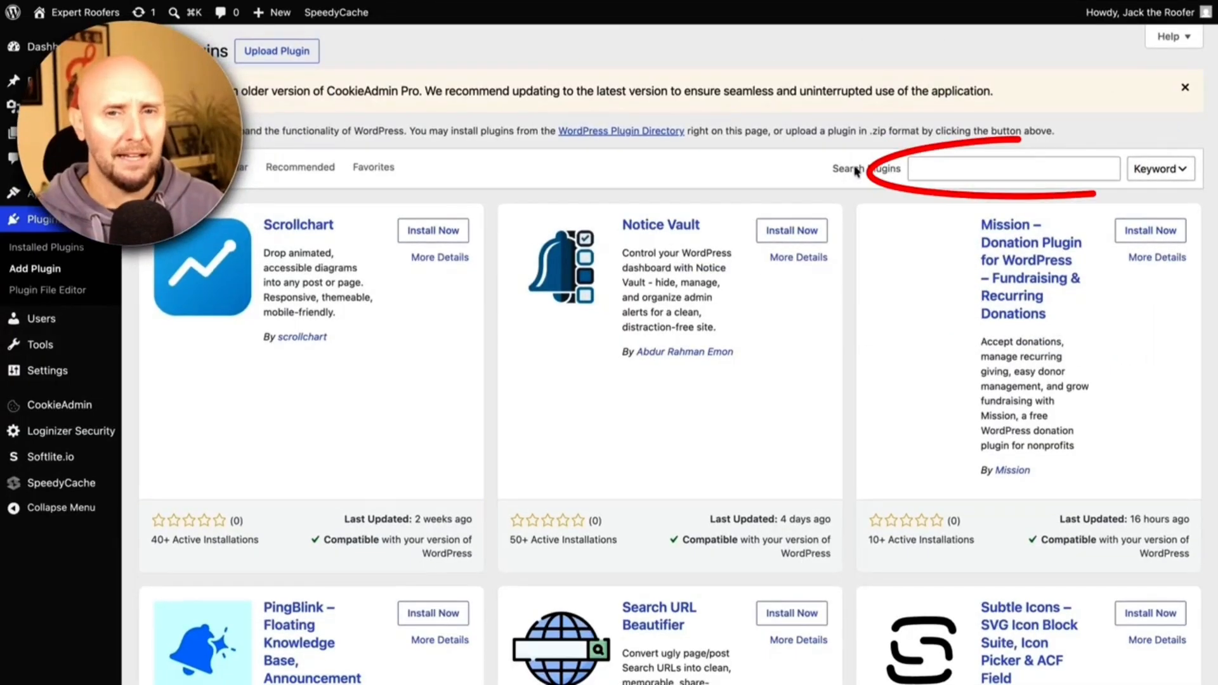
Search the plugin directory for 'Elementor' and activate Elementor Website Builder.
{"action": "left_click", "coordinate": [929, 167]}
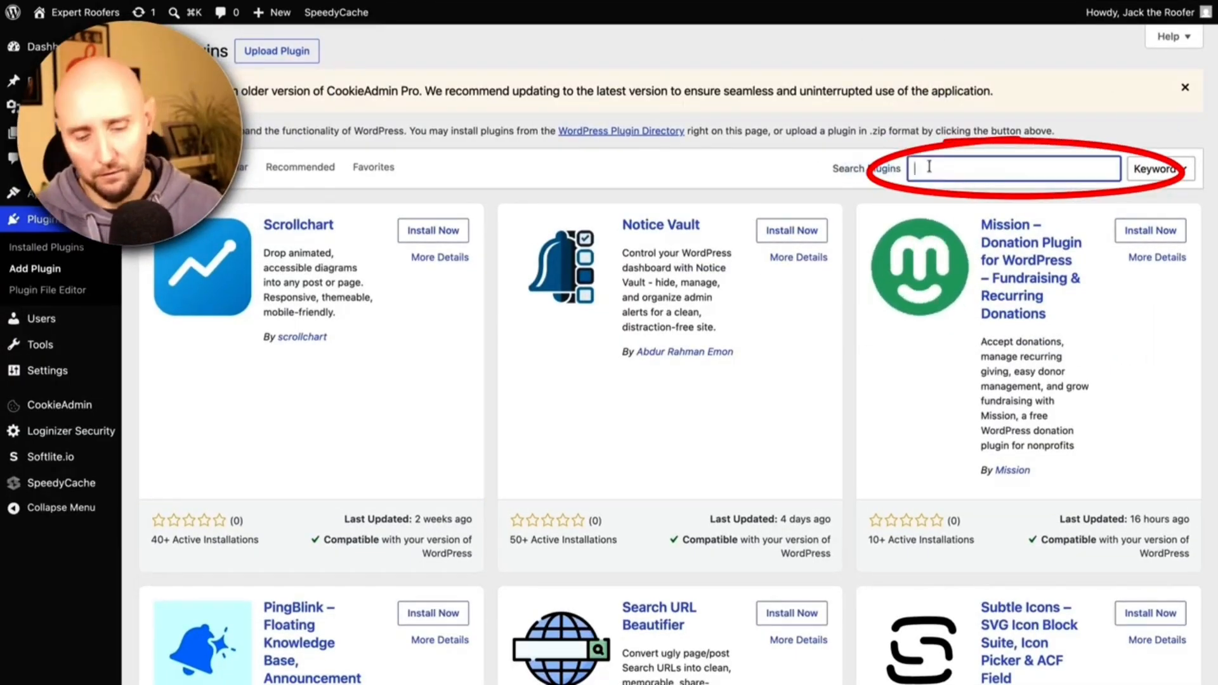
{"action": "type", "text": "Elementor"}
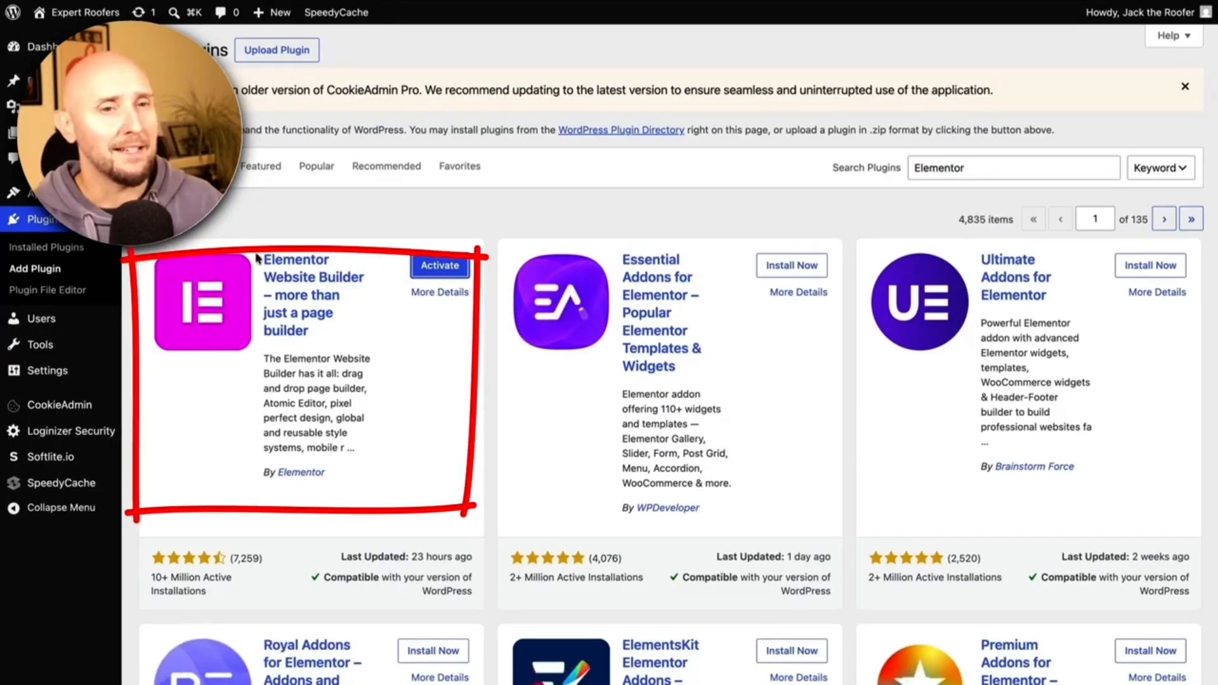
{"action": "left_click", "coordinate": [442, 267]}
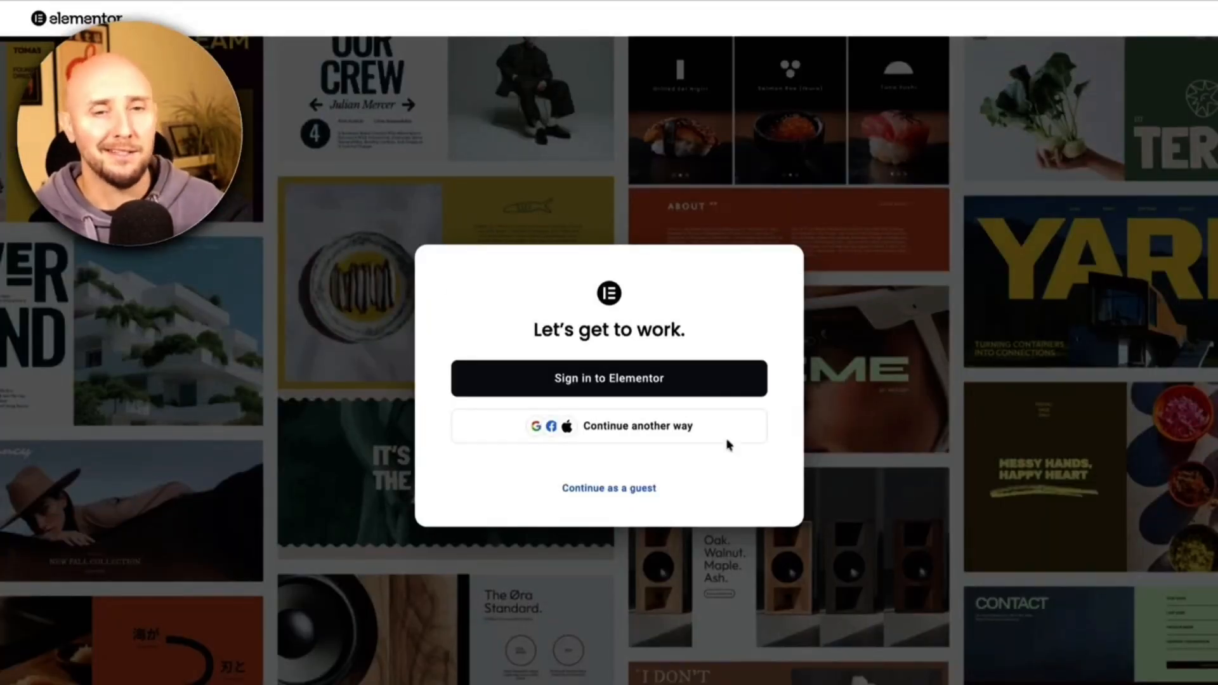
Continue as a guest, choose Myself, Small/Med Business and some experience, then skip the theme and features steps.
{"action": "left_click", "coordinate": [599, 490]}
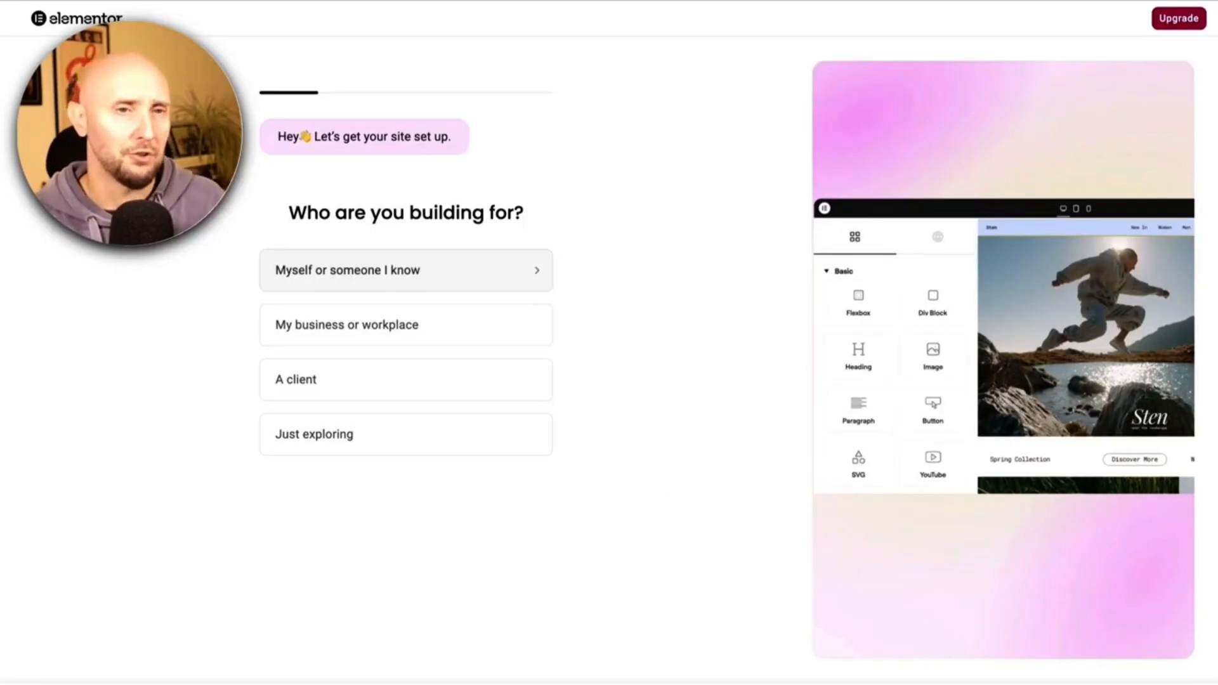
{"action": "left_click", "coordinate": [406, 270]}
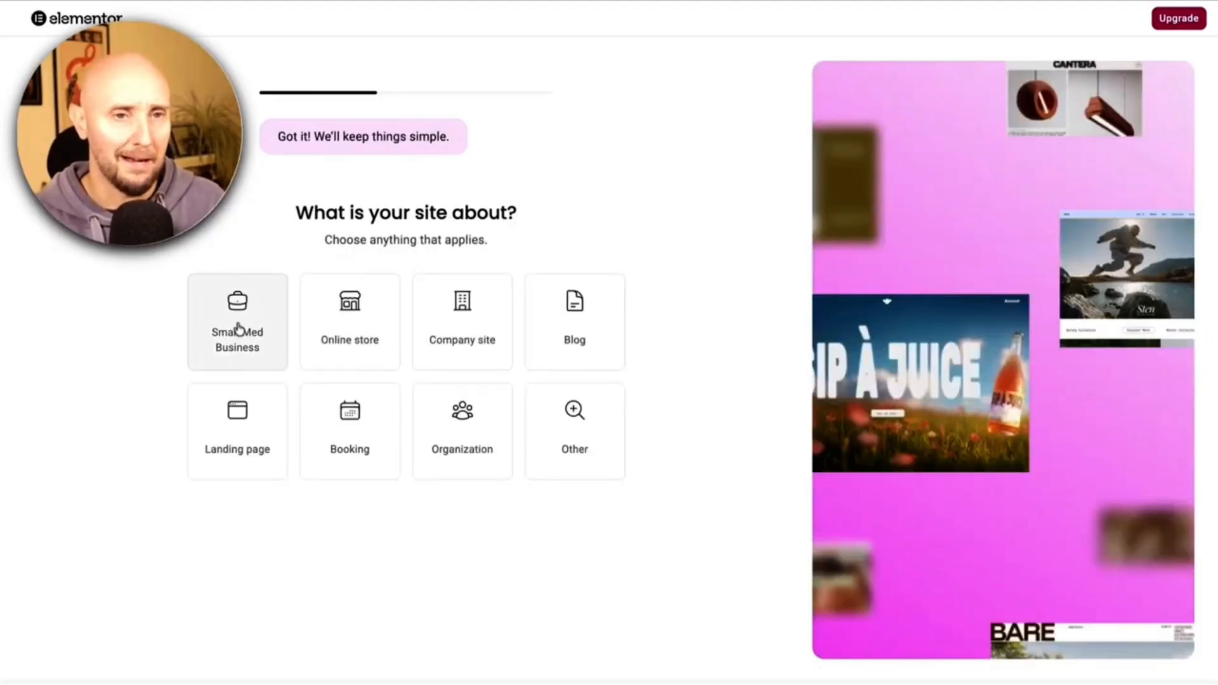
{"action": "left_click", "coordinate": [238, 327]}
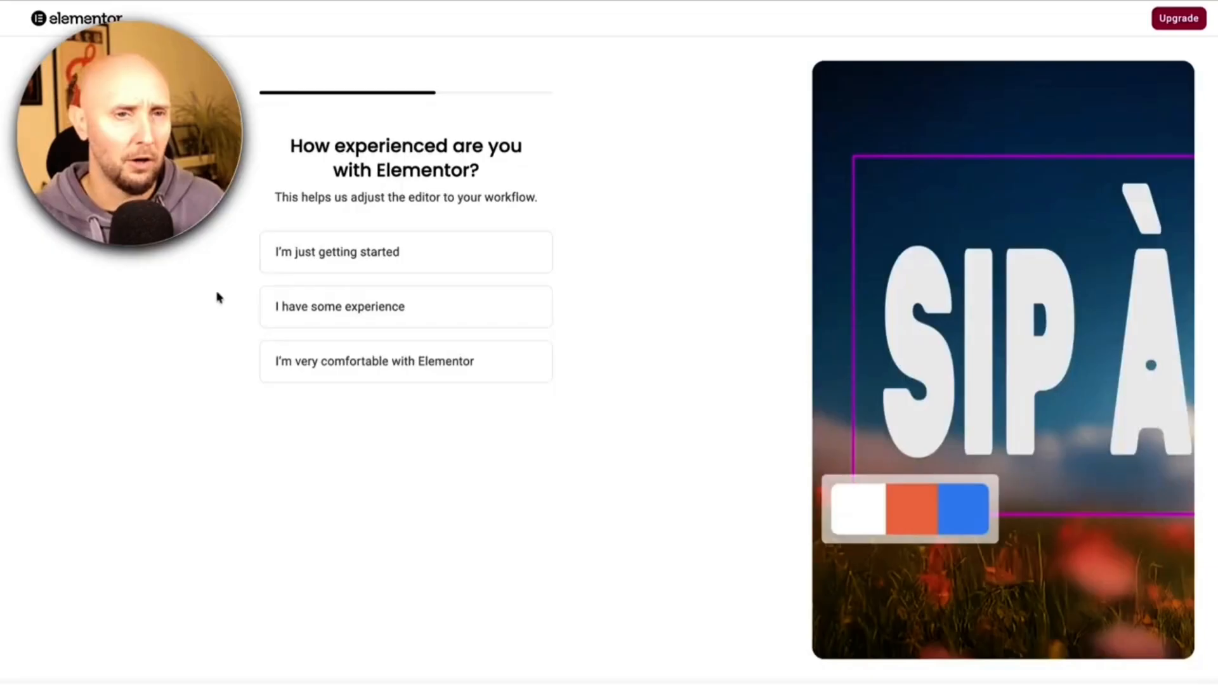
{"action": "left_click", "coordinate": [307, 317]}
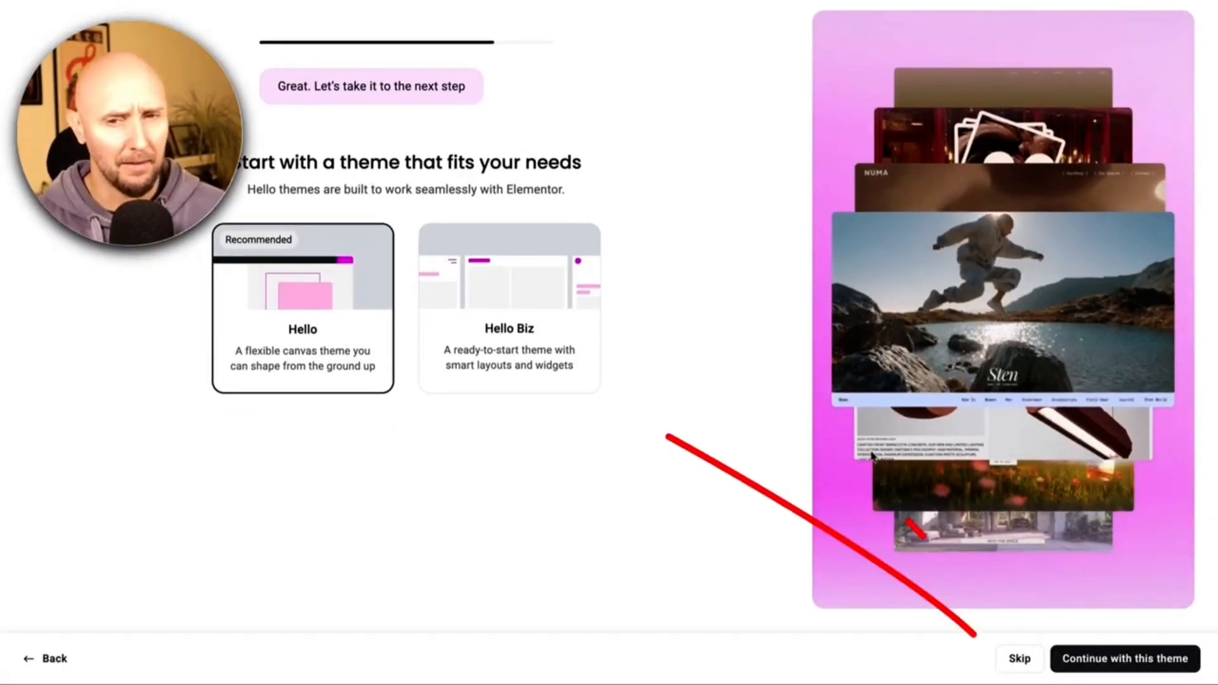
{"action": "left_click", "coordinate": [1017, 659]}
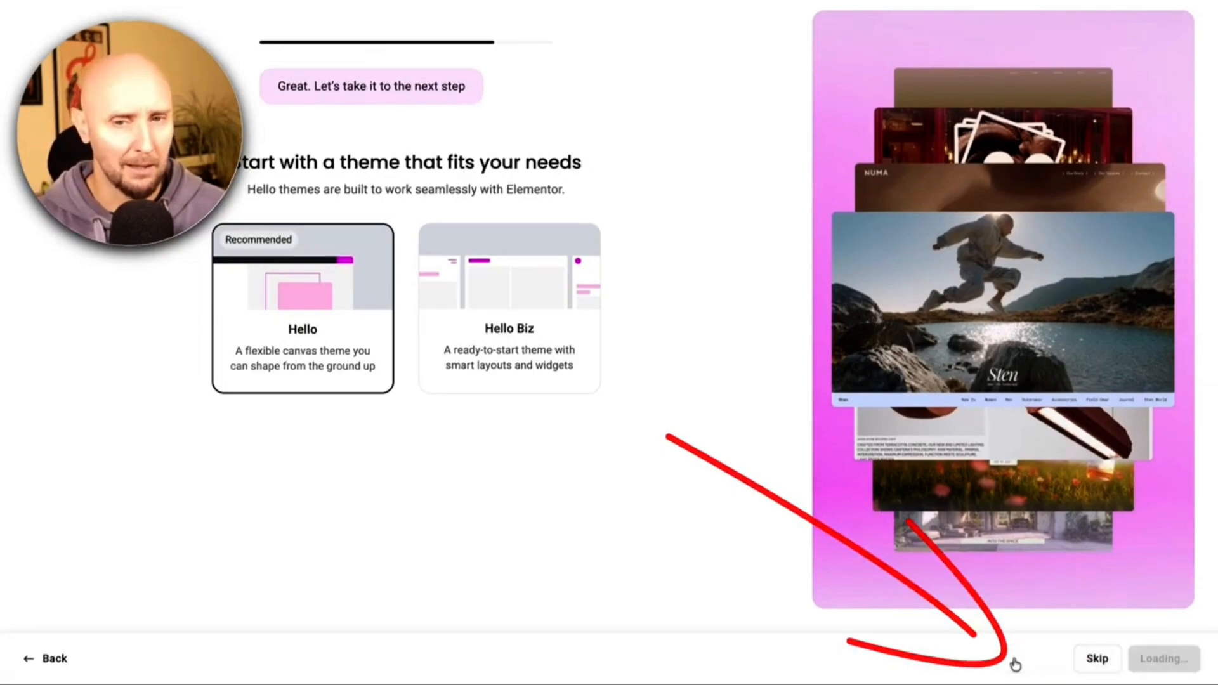
{"action": "left_click", "coordinate": [1047, 661]}
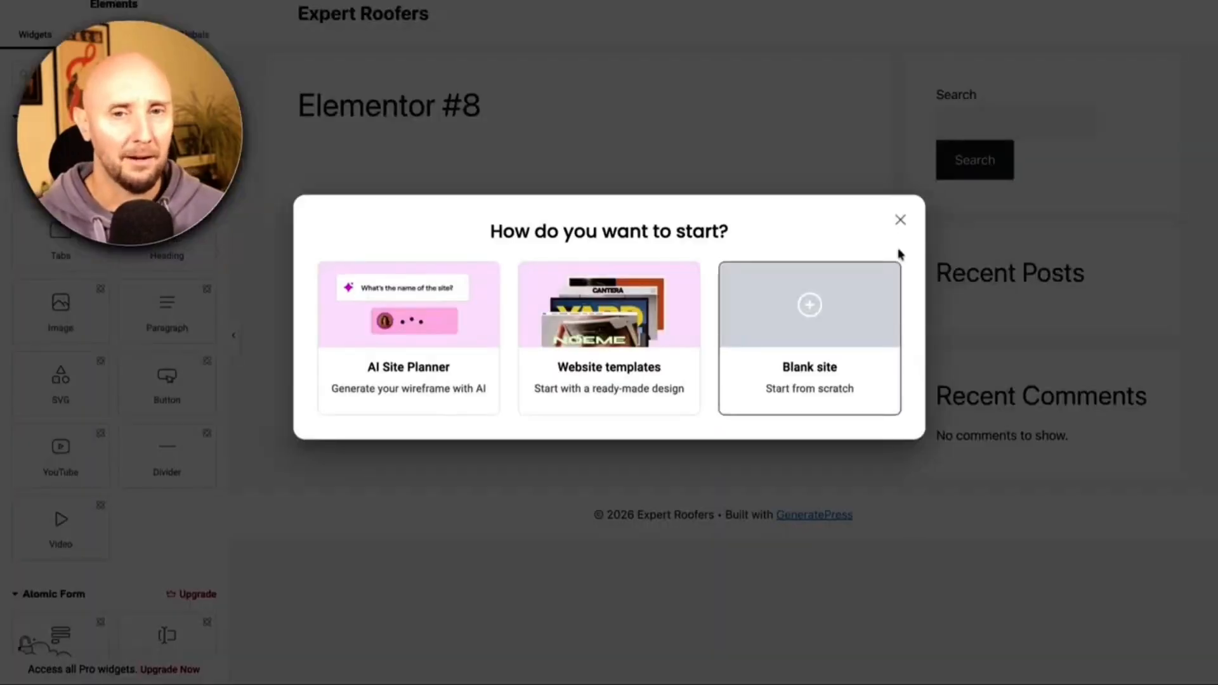
Close Elementor's start dialog, exit to the WordPress editor, dismiss its welcome tour and return to Pages.
{"action": "left_click", "coordinate": [900, 221]}
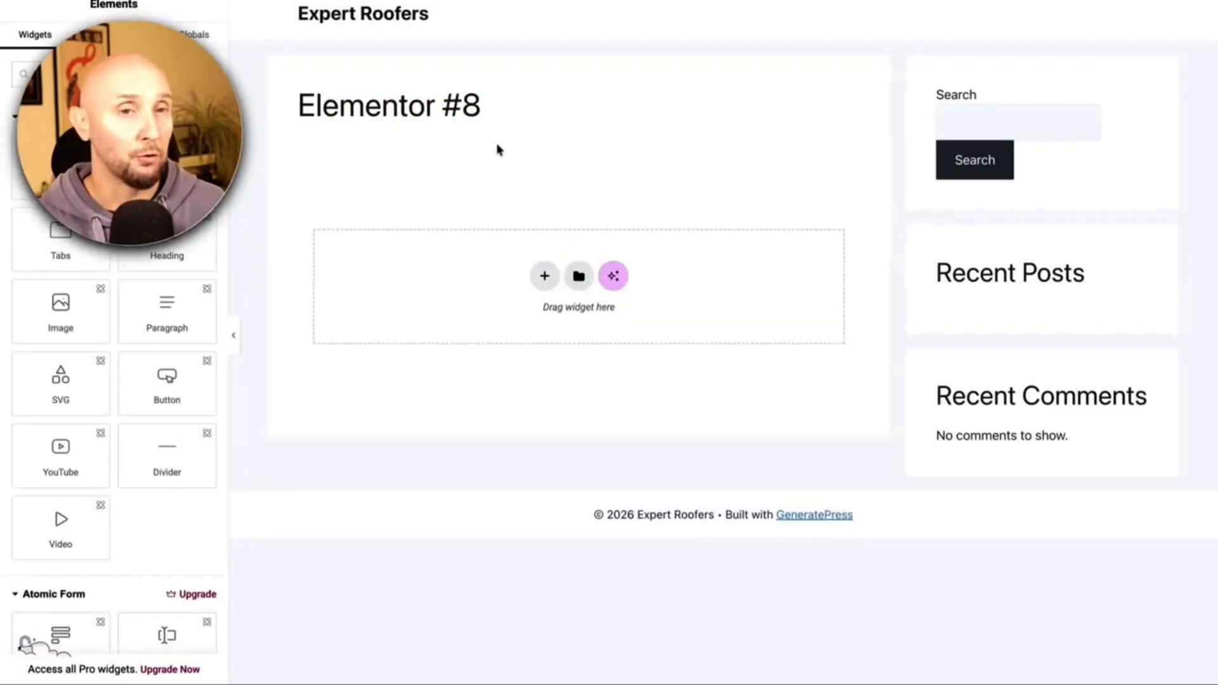
{"action": "left_click_drag", "start_coordinate": [488, 109], "coordinate": [291, 108]}
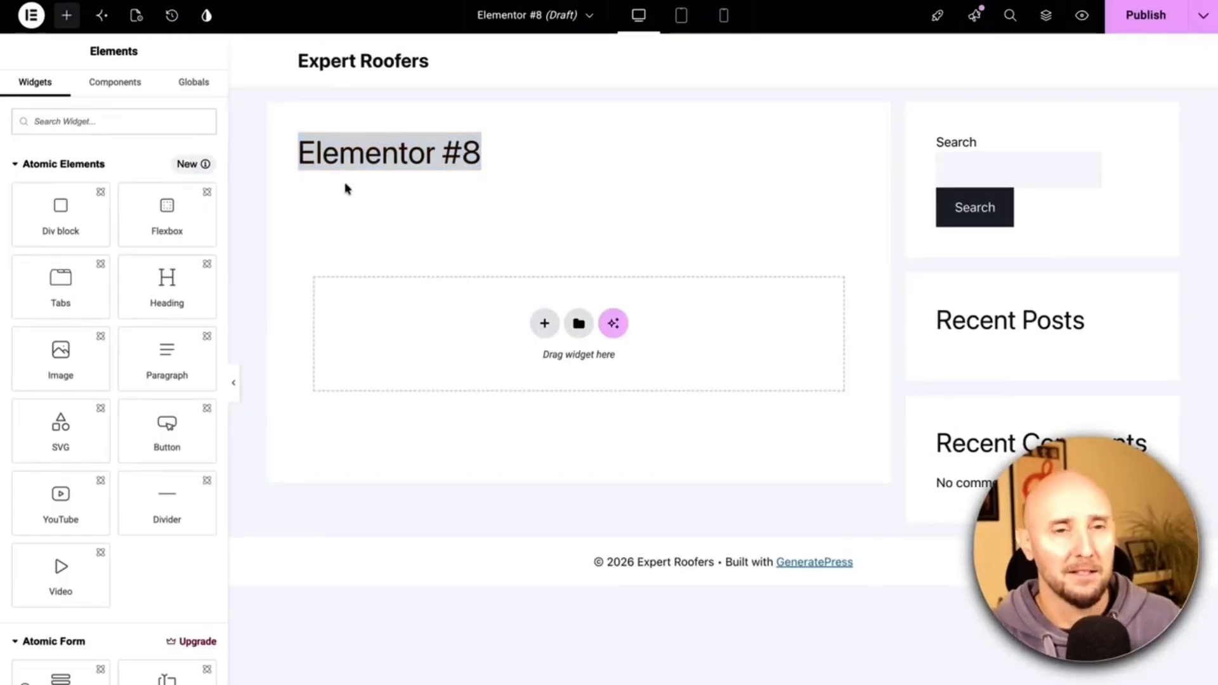
{"action": "left_click", "coordinate": [346, 189]}
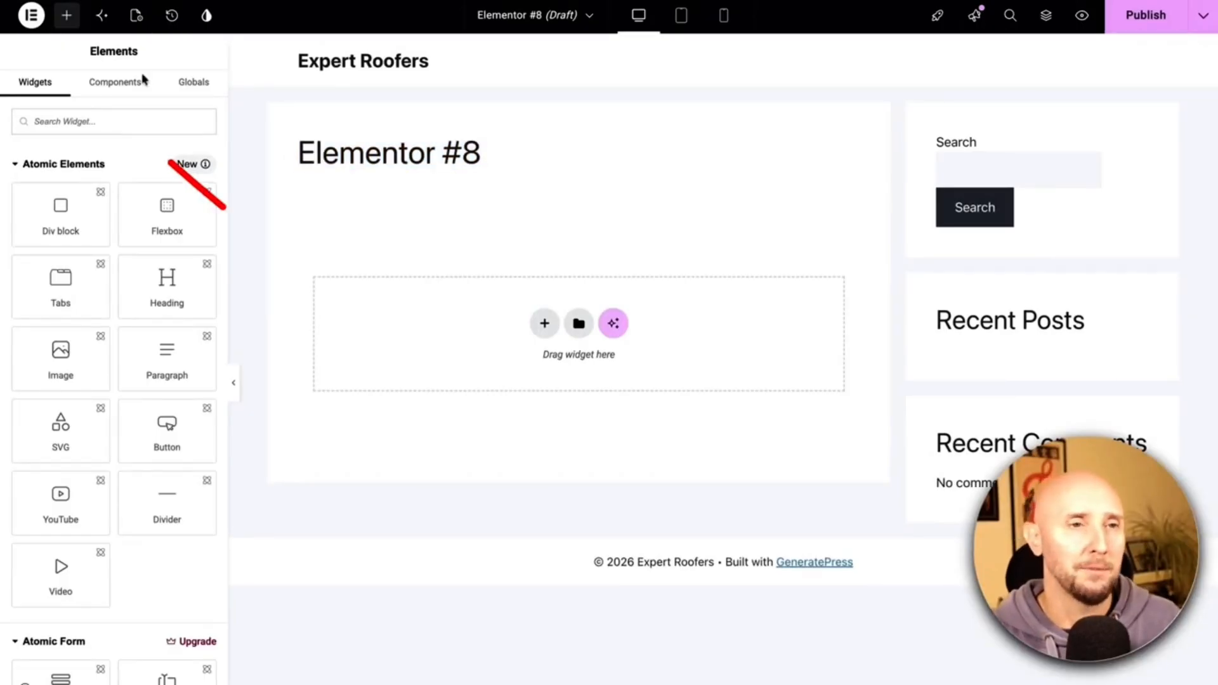
{"action": "left_click", "coordinate": [31, 17]}
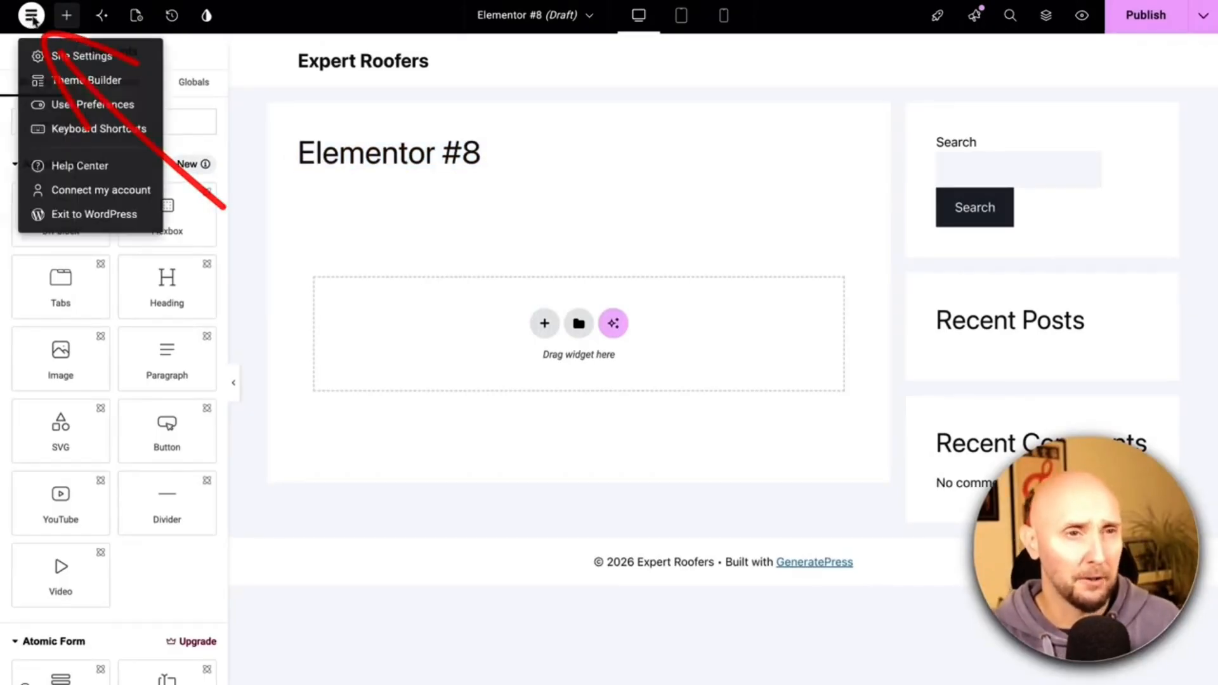
{"action": "left_click", "coordinate": [79, 217]}
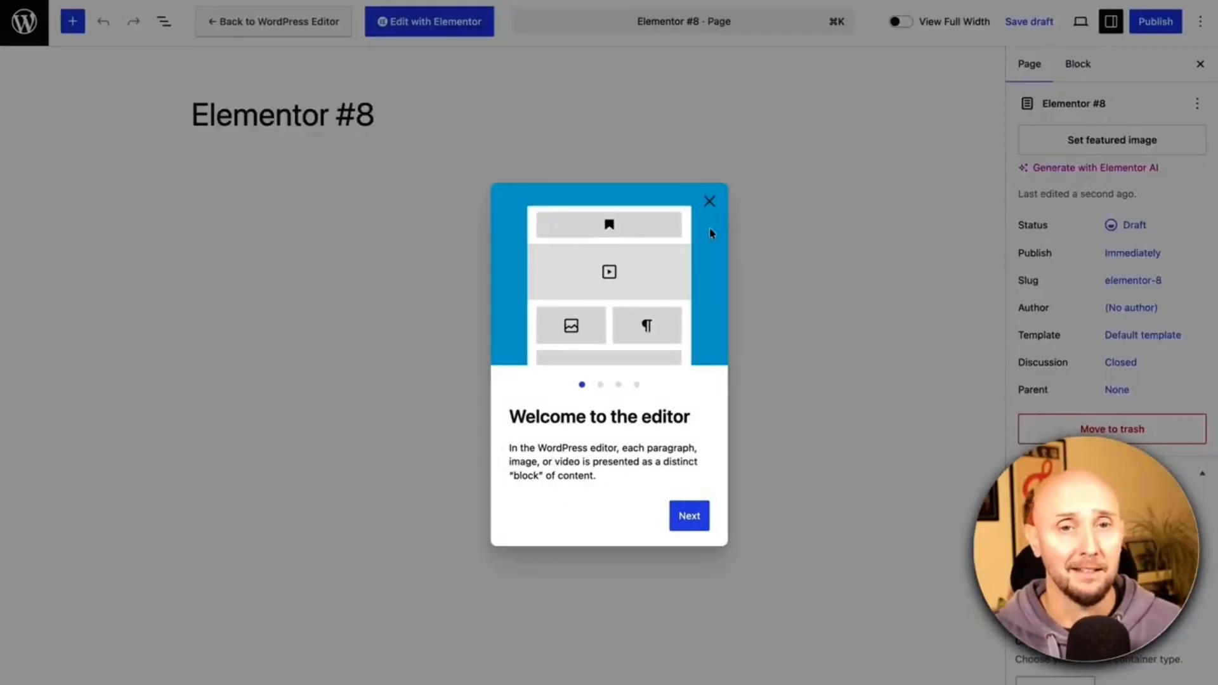
{"action": "left_click", "coordinate": [709, 201]}
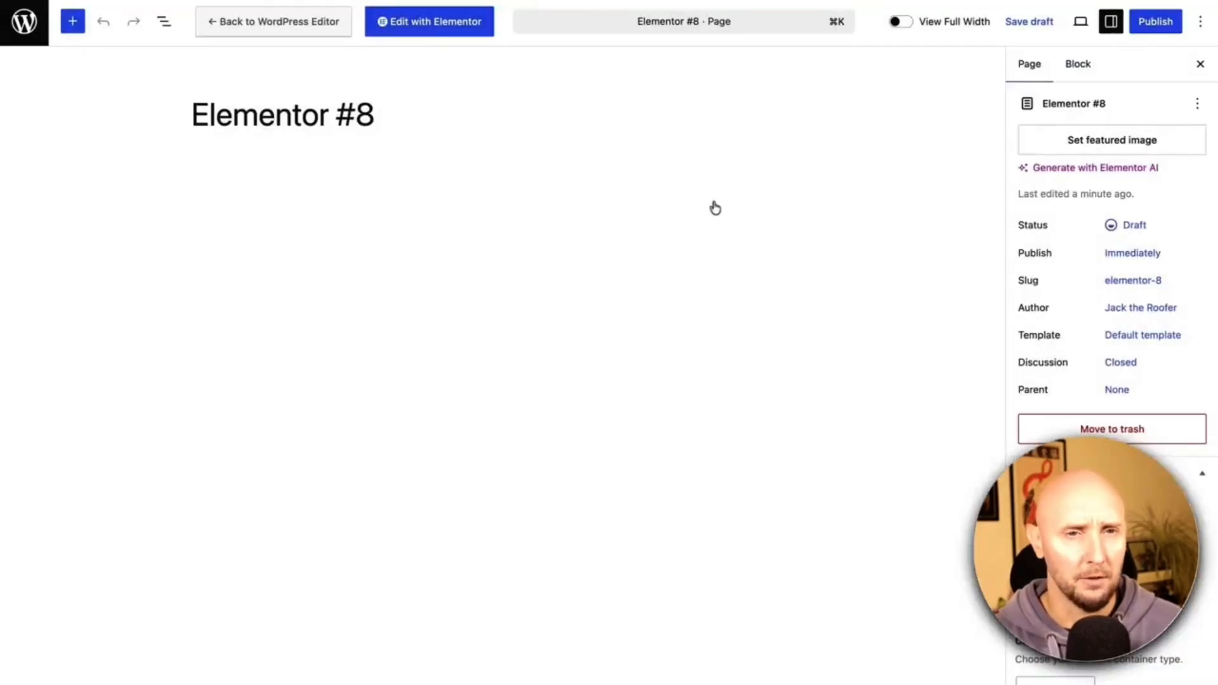
{"action": "left_click", "coordinate": [24, 21]}
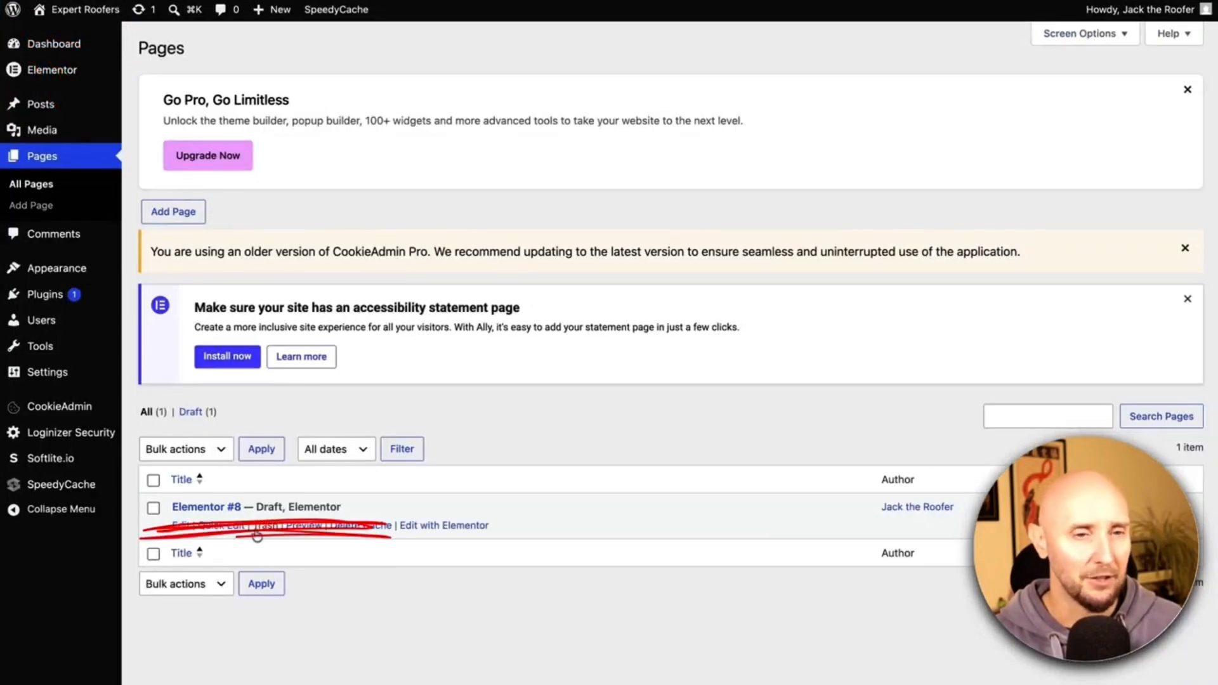
Trash the Elementor #8 page and start a new page titled 'Home'.
{"action": "left_click", "coordinate": [265, 526]}
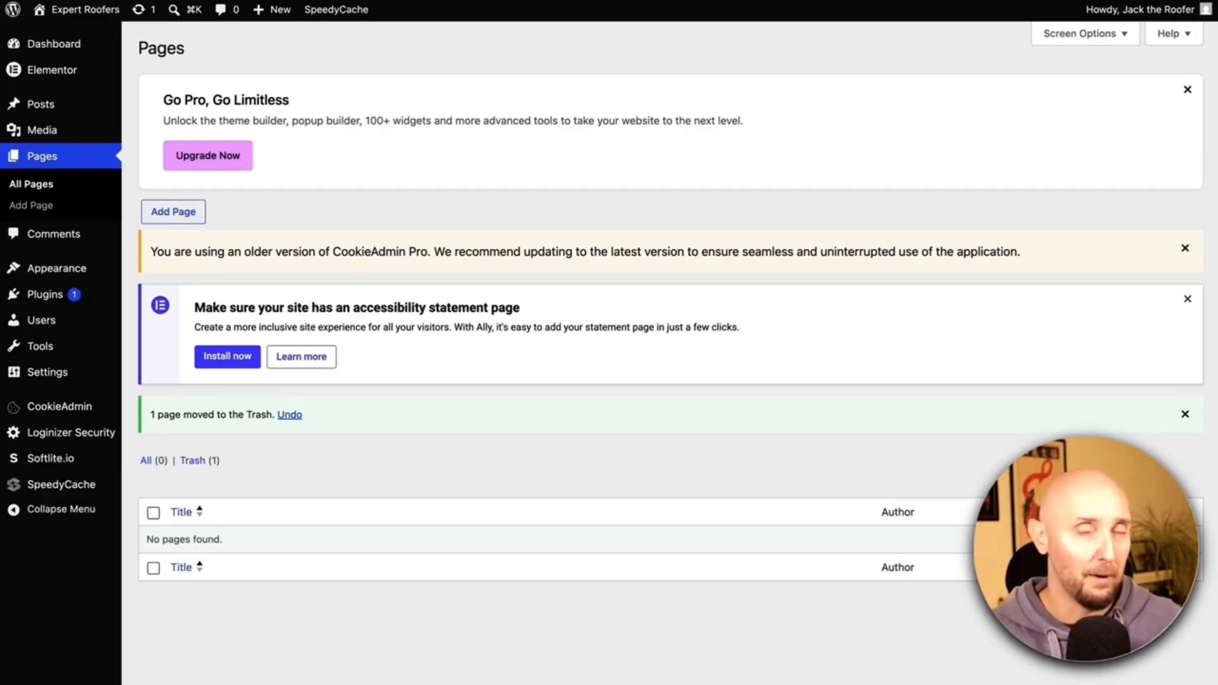
{"action": "left_click", "coordinate": [178, 219]}
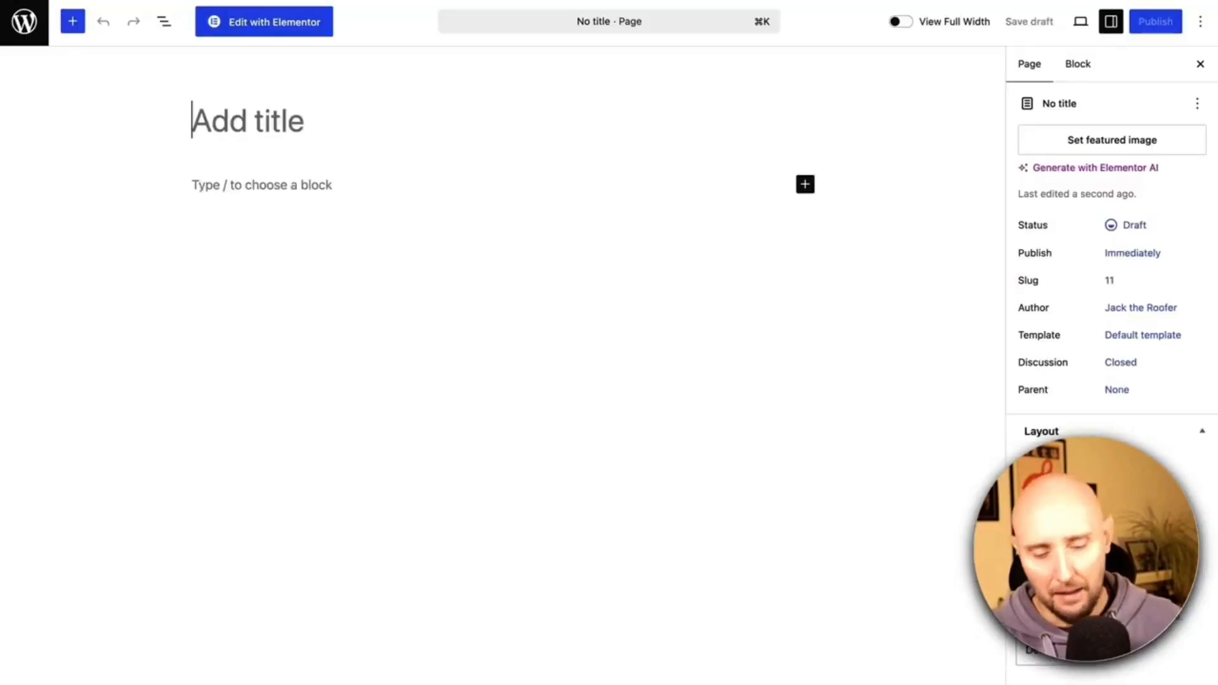
{"action": "type", "text": "Home"}
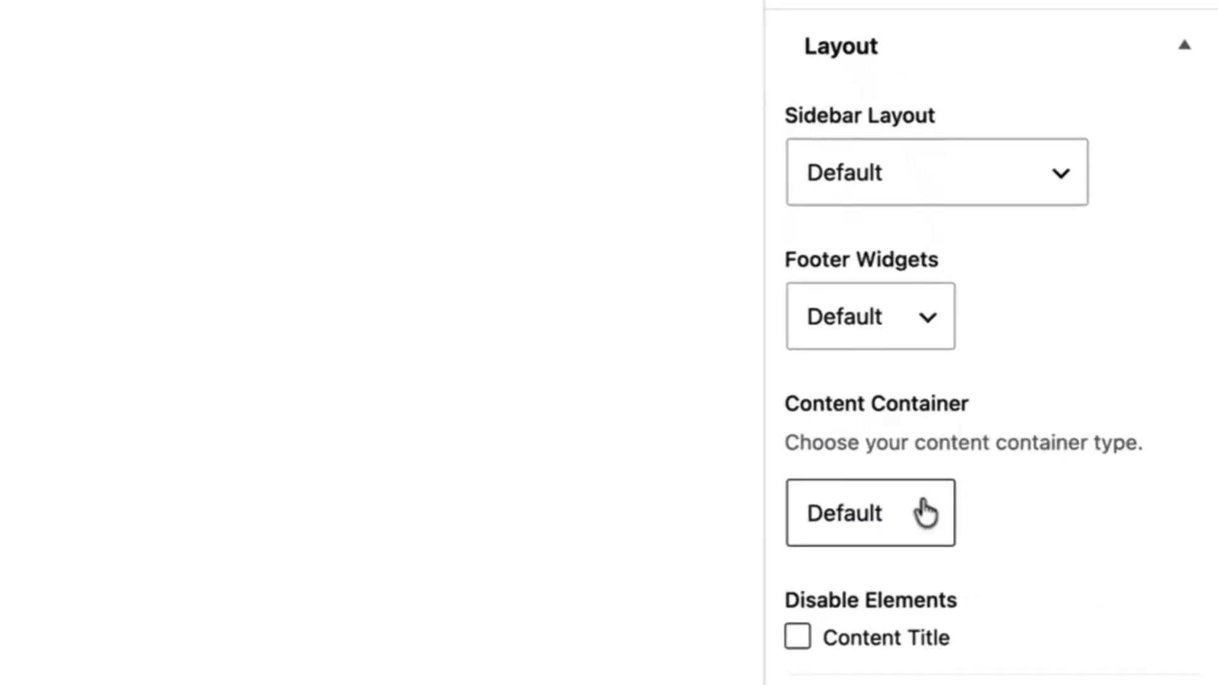
Set the Home page's content container to Full Width and publish it.
{"action": "left_click", "coordinate": [931, 513]}
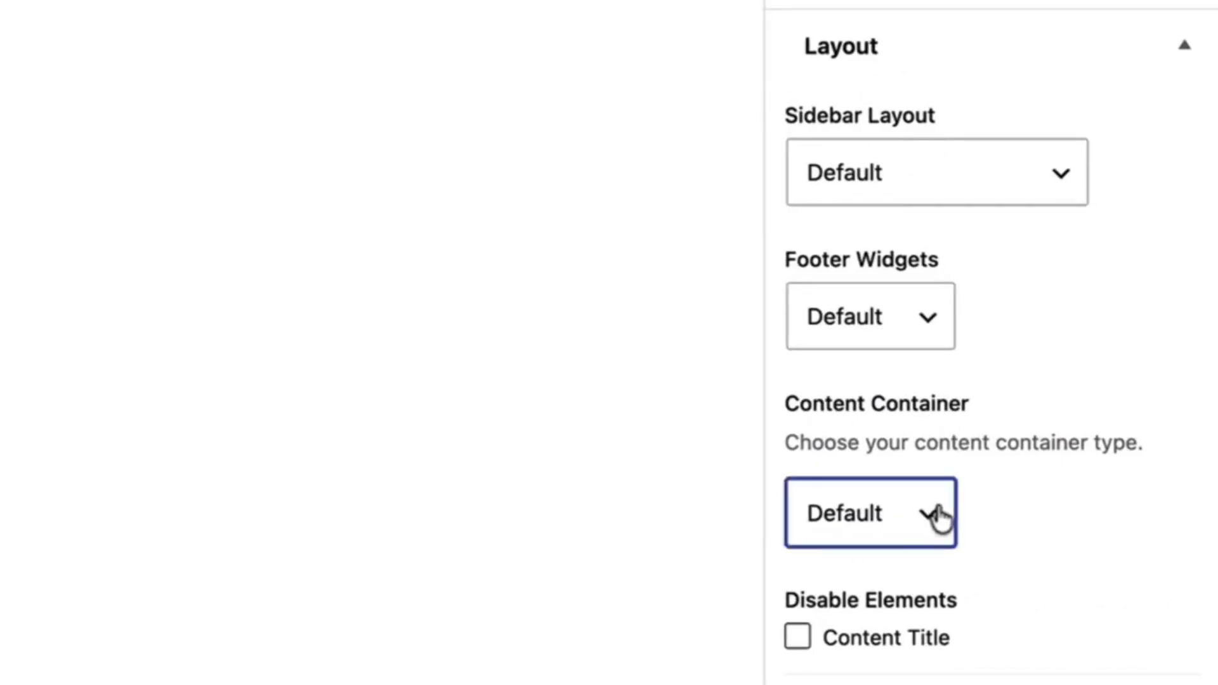
{"action": "left_click", "coordinate": [864, 557]}
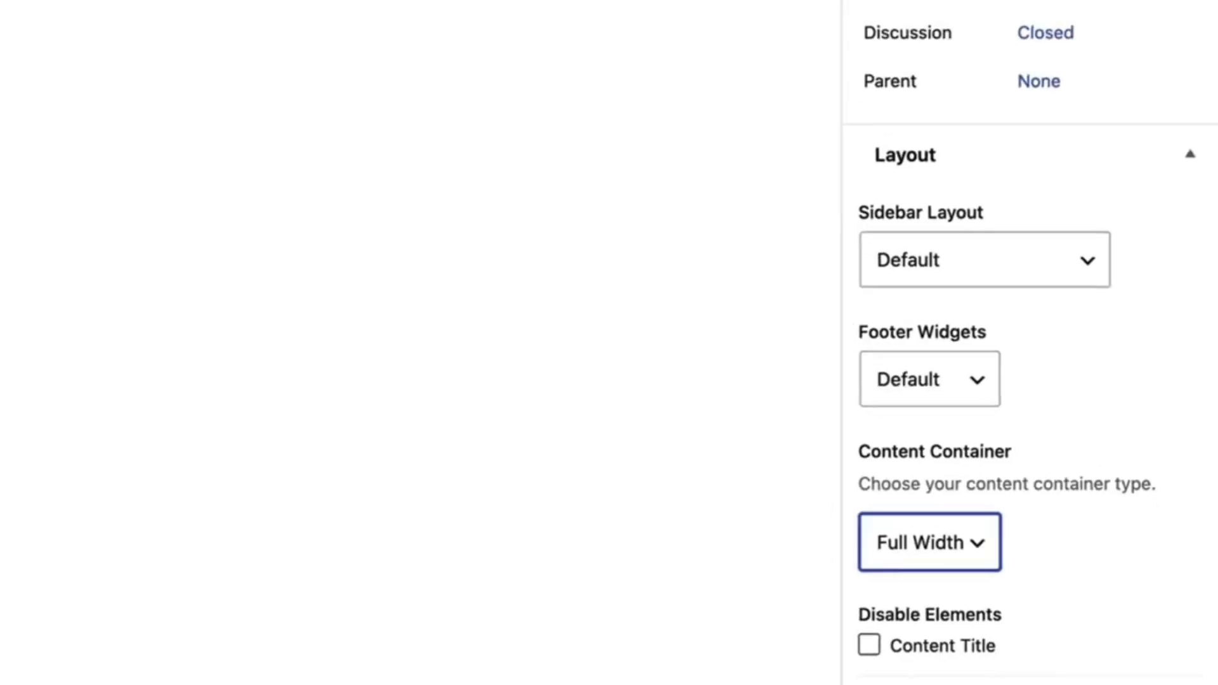
{"action": "left_click", "coordinate": [1154, 23]}
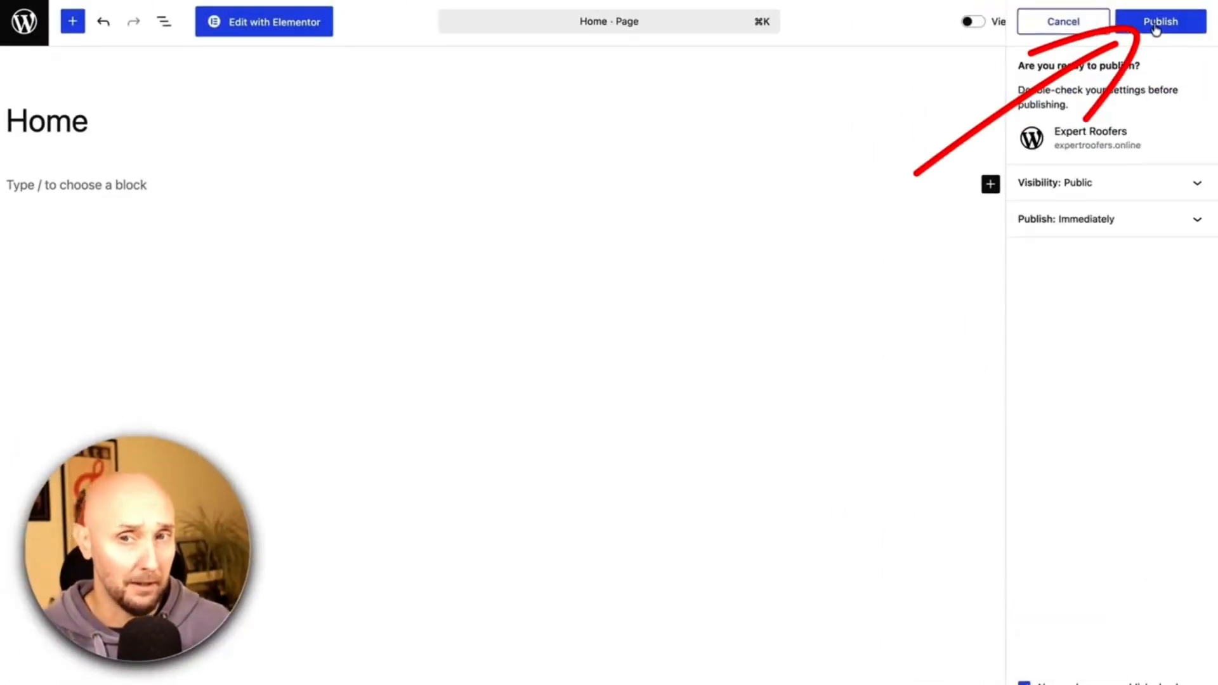
{"action": "left_click", "coordinate": [1156, 26]}
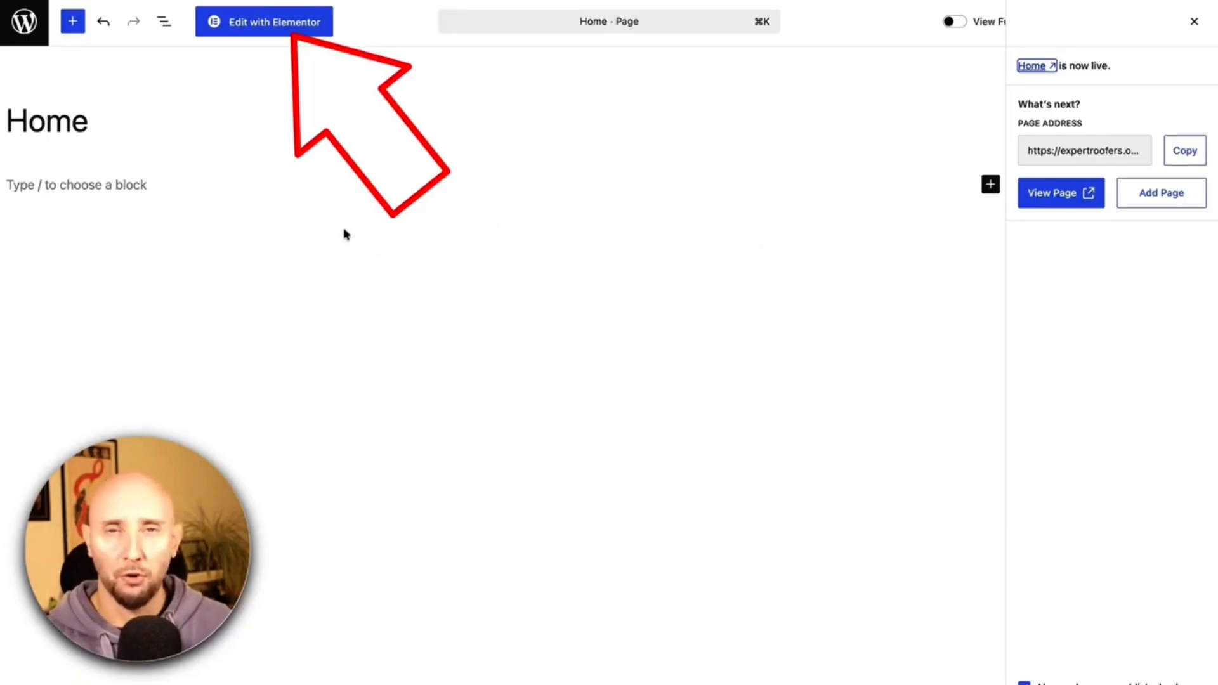
Open the Home page in the Elementor editor.
{"action": "left_click", "coordinate": [250, 21]}
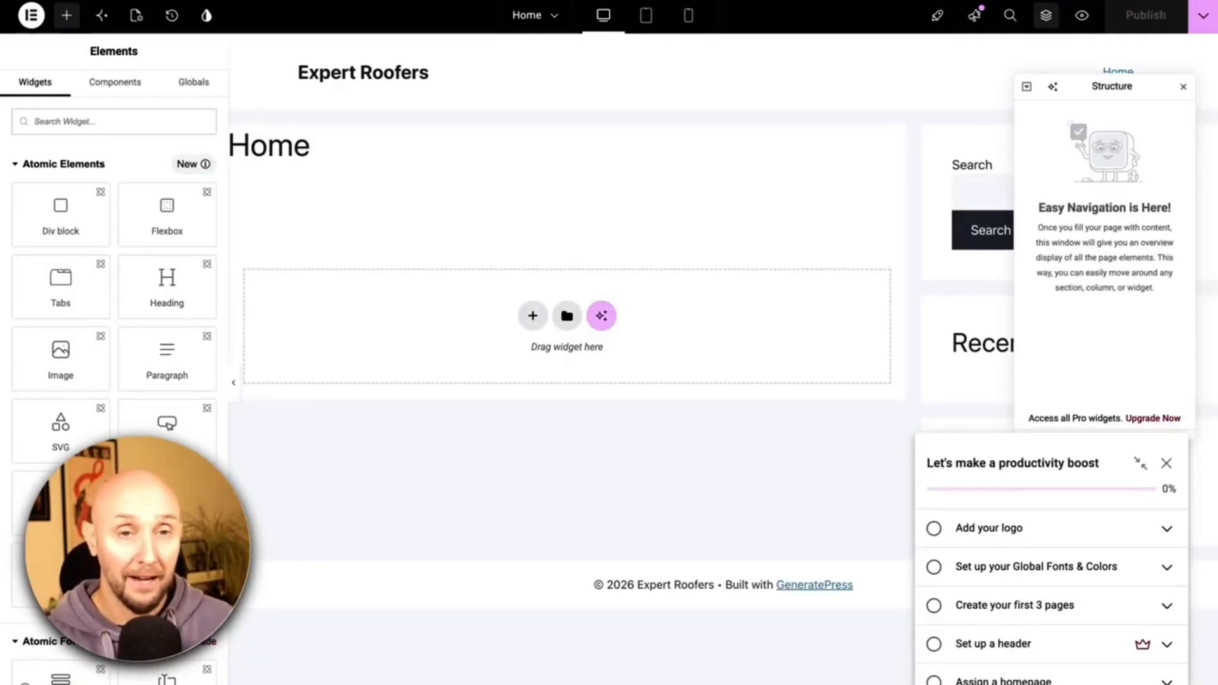
{"action": "left_click_drag", "start_coordinate": [309, 152], "coordinate": [231, 149]}
{"action": "left_click", "coordinate": [387, 209]}
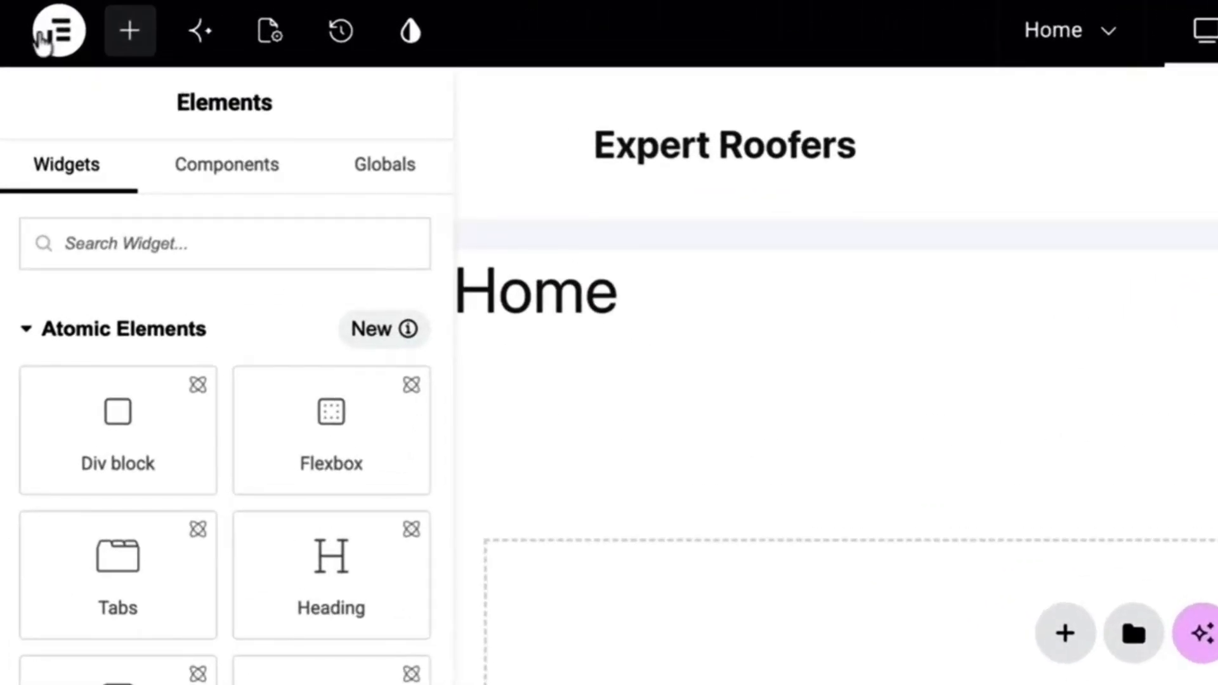
Enable Show quick edit options in User Preferences, adjust Page Settings and publish.
{"action": "left_click", "coordinate": [57, 33]}
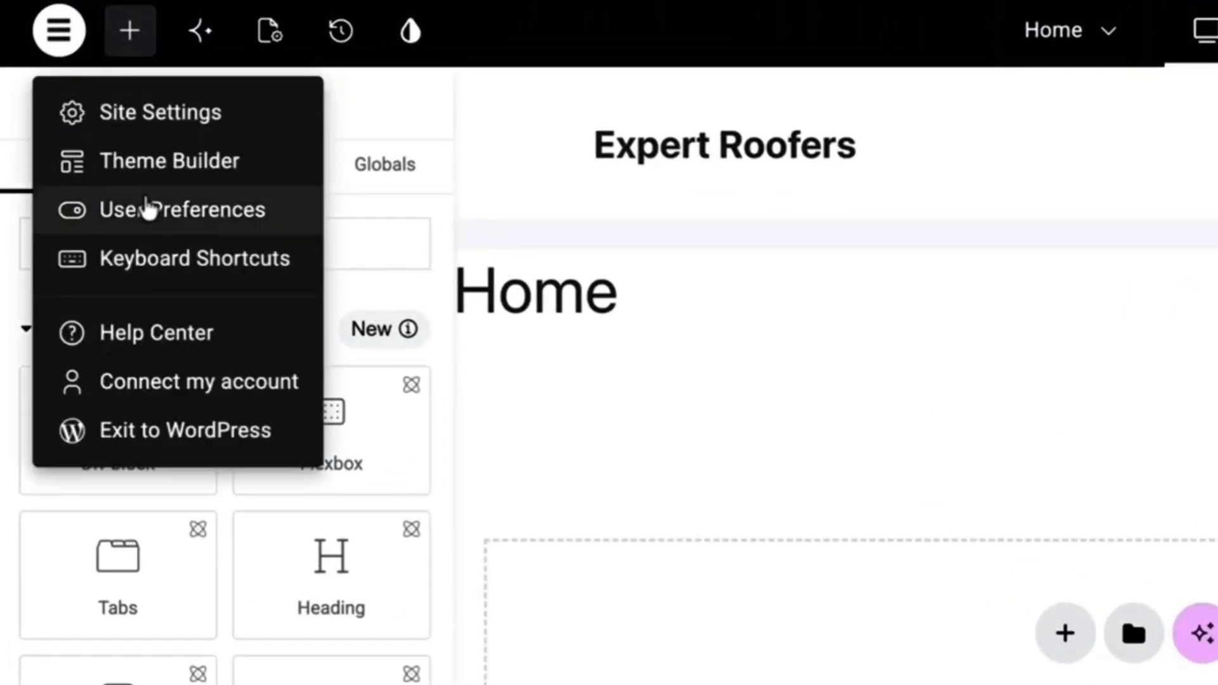
{"action": "left_click", "coordinate": [137, 216]}
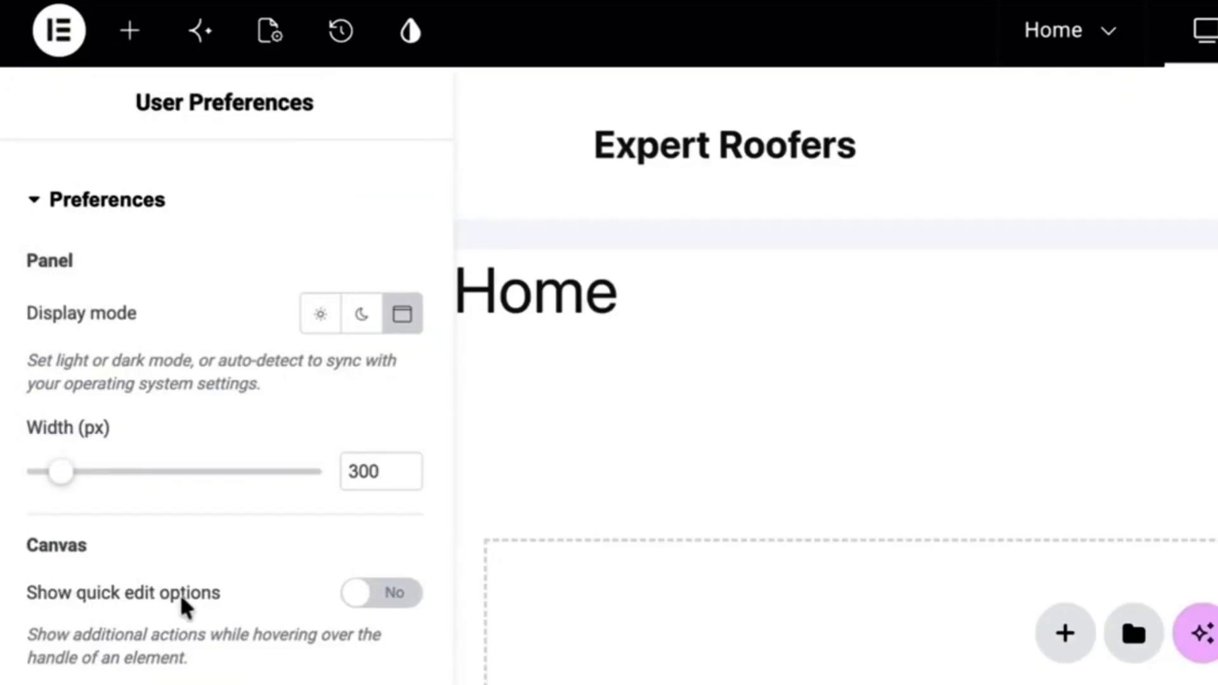
{"action": "left_click", "coordinate": [351, 598]}
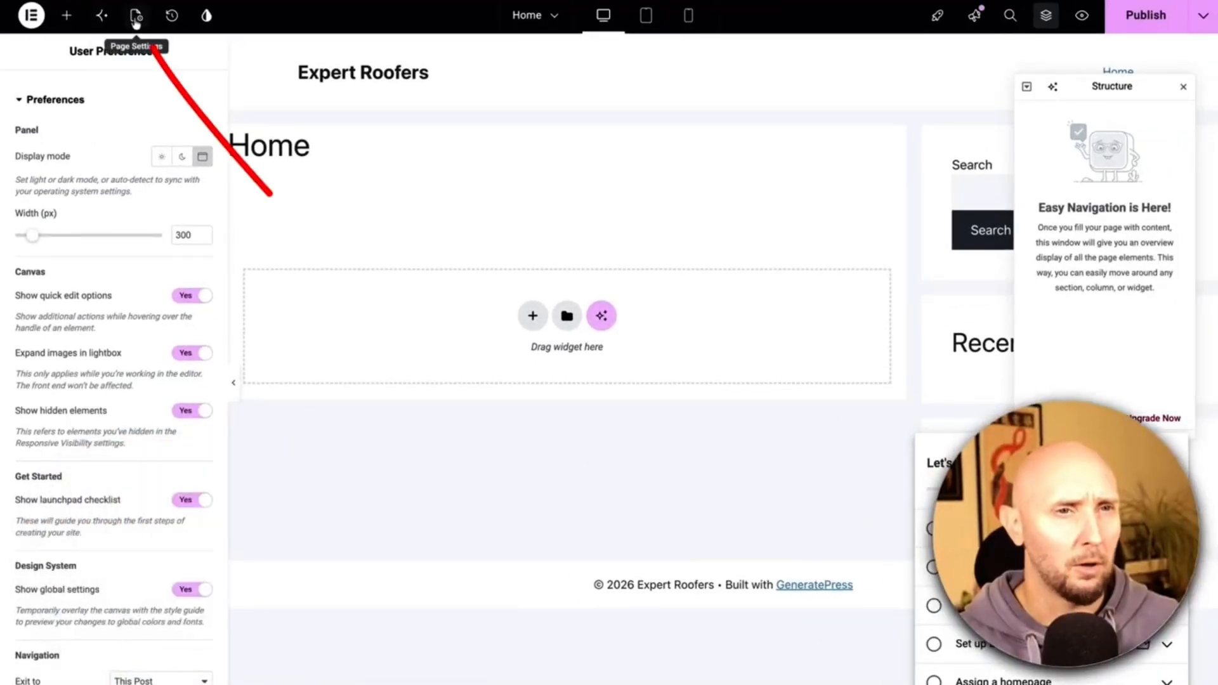
{"action": "left_click", "coordinate": [137, 18]}
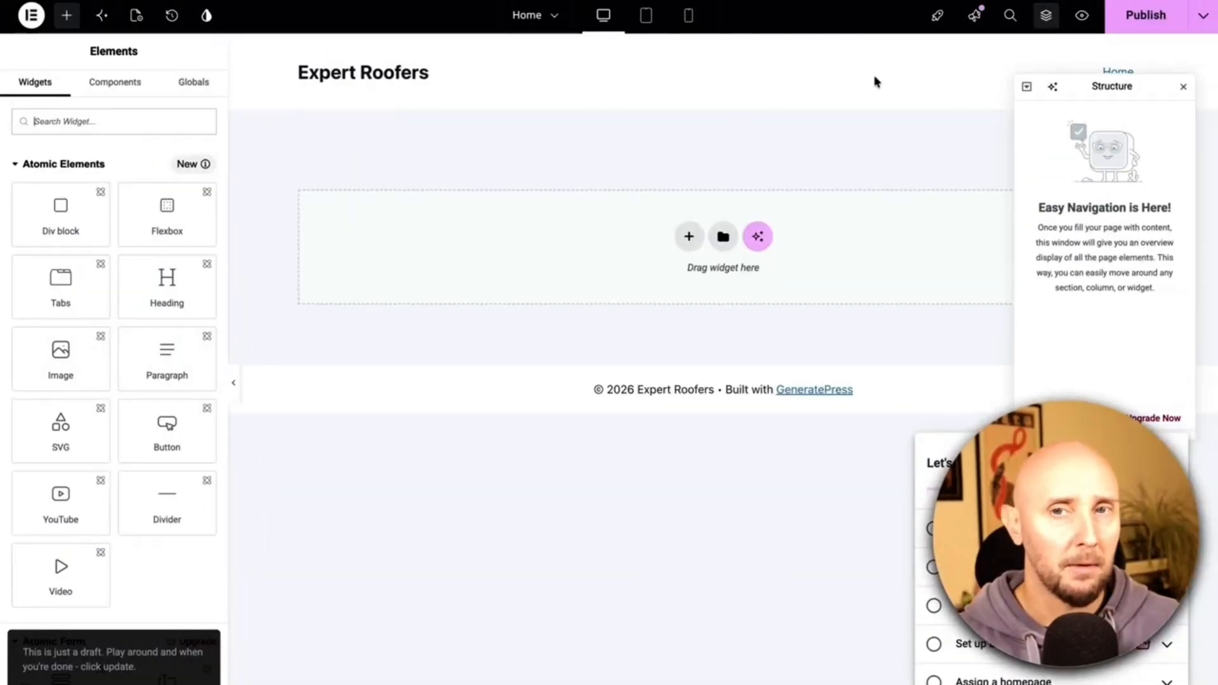
{"action": "left_click", "coordinate": [1145, 15]}
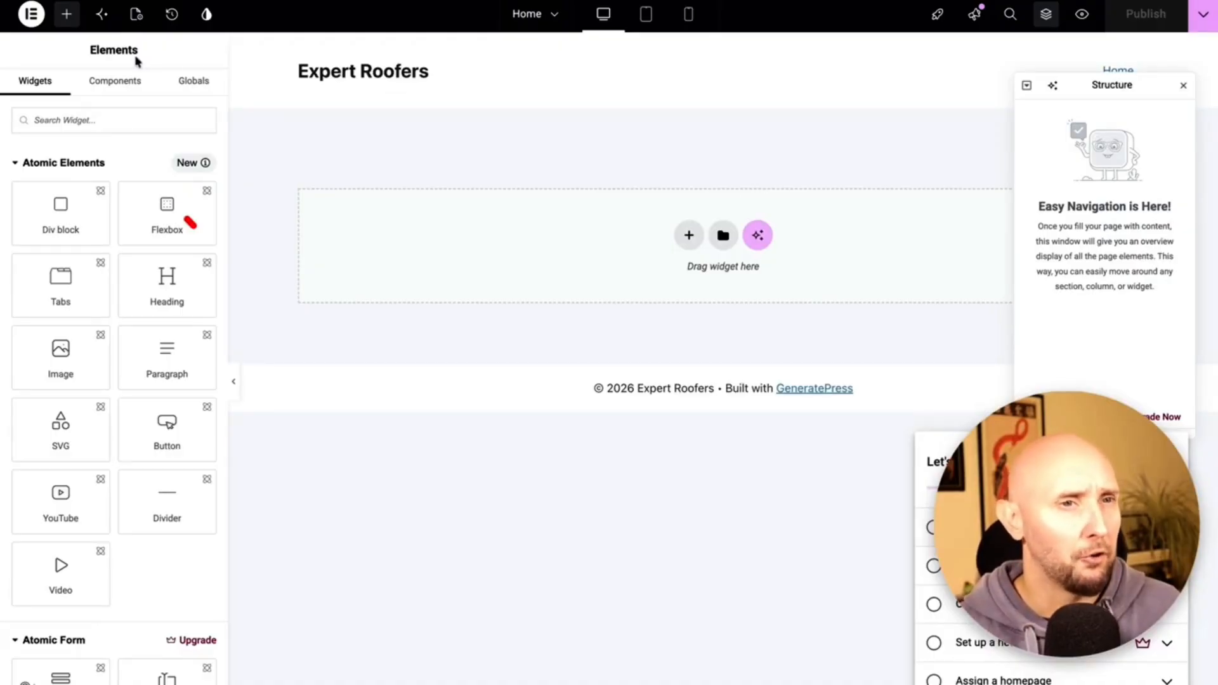
Exit Elementor to the dashboard and open Elementor's Features settings.
{"action": "left_click", "coordinate": [31, 15]}
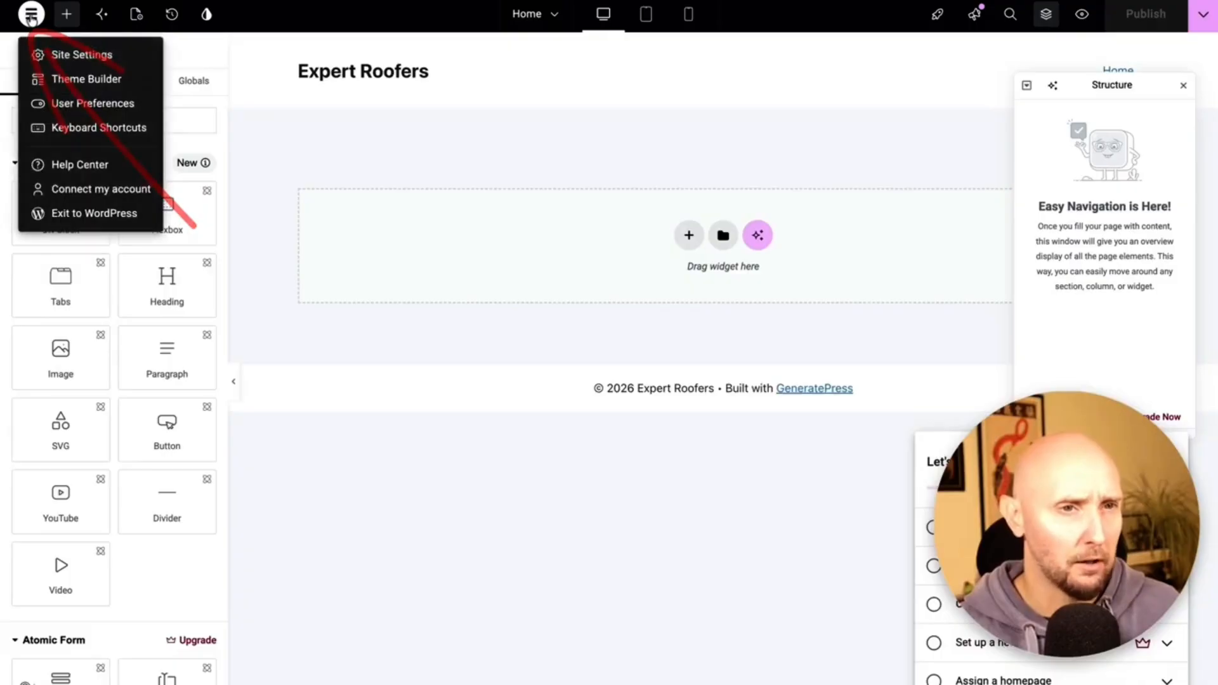
{"action": "left_click", "coordinate": [68, 218]}
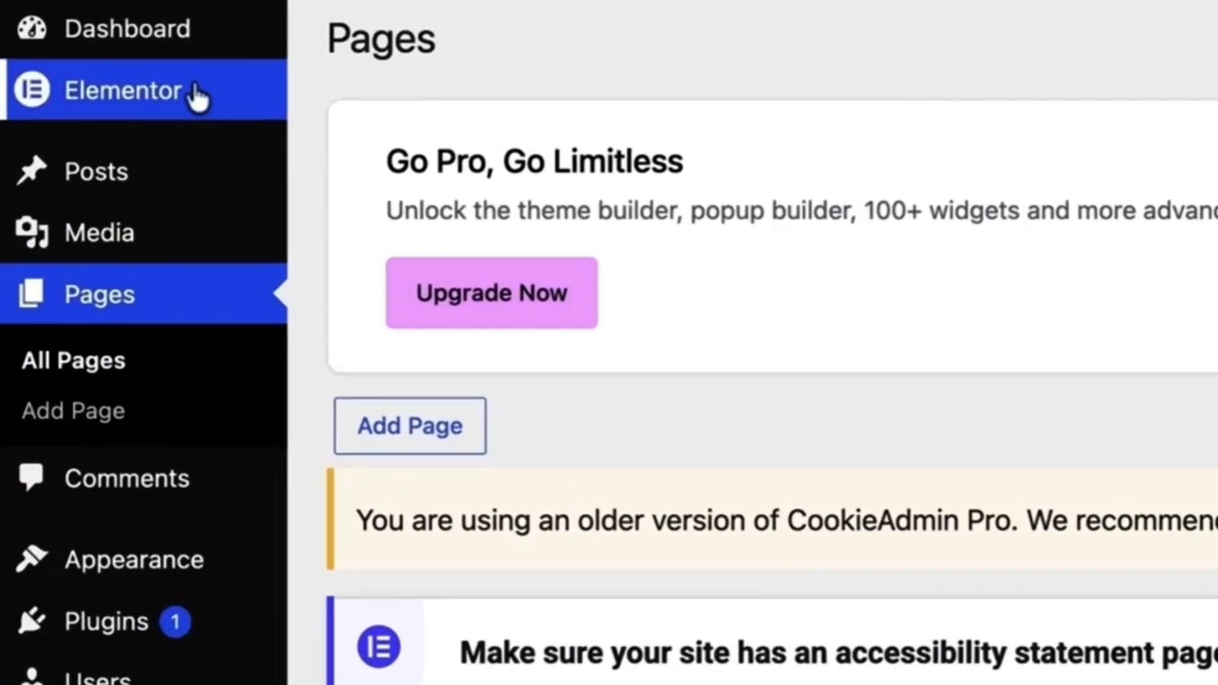
{"action": "mouse_move", "coordinate": [63, 73]}
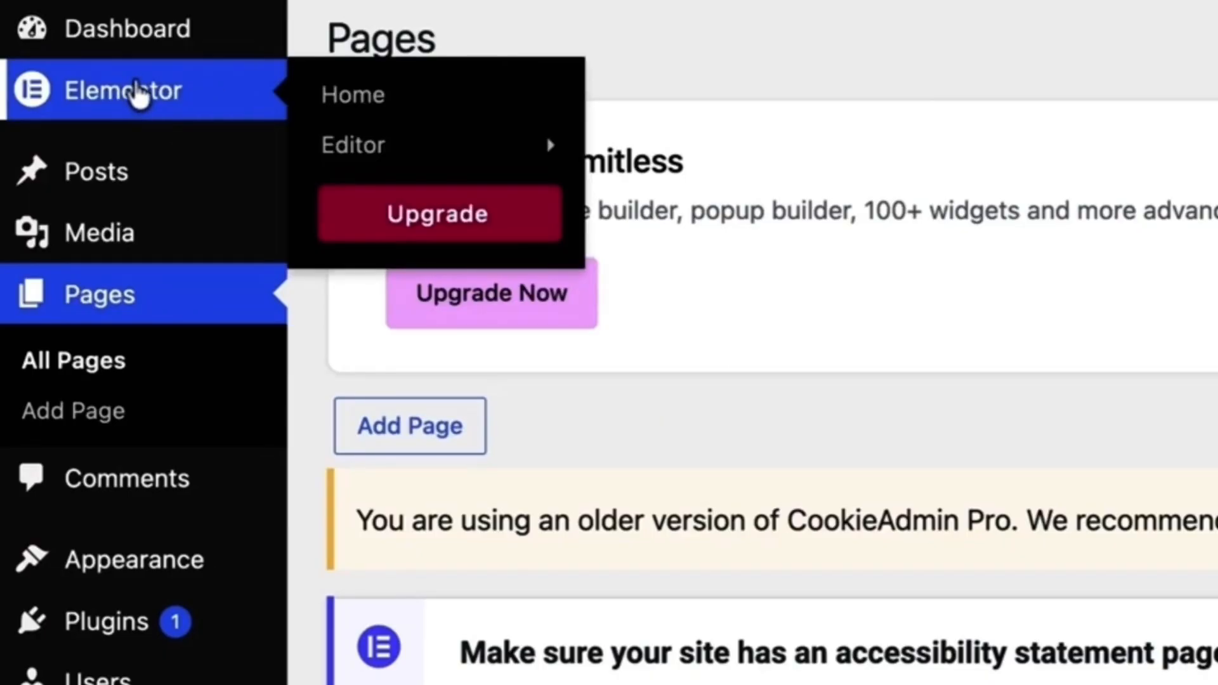
{"action": "mouse_move", "coordinate": [344, 159]}
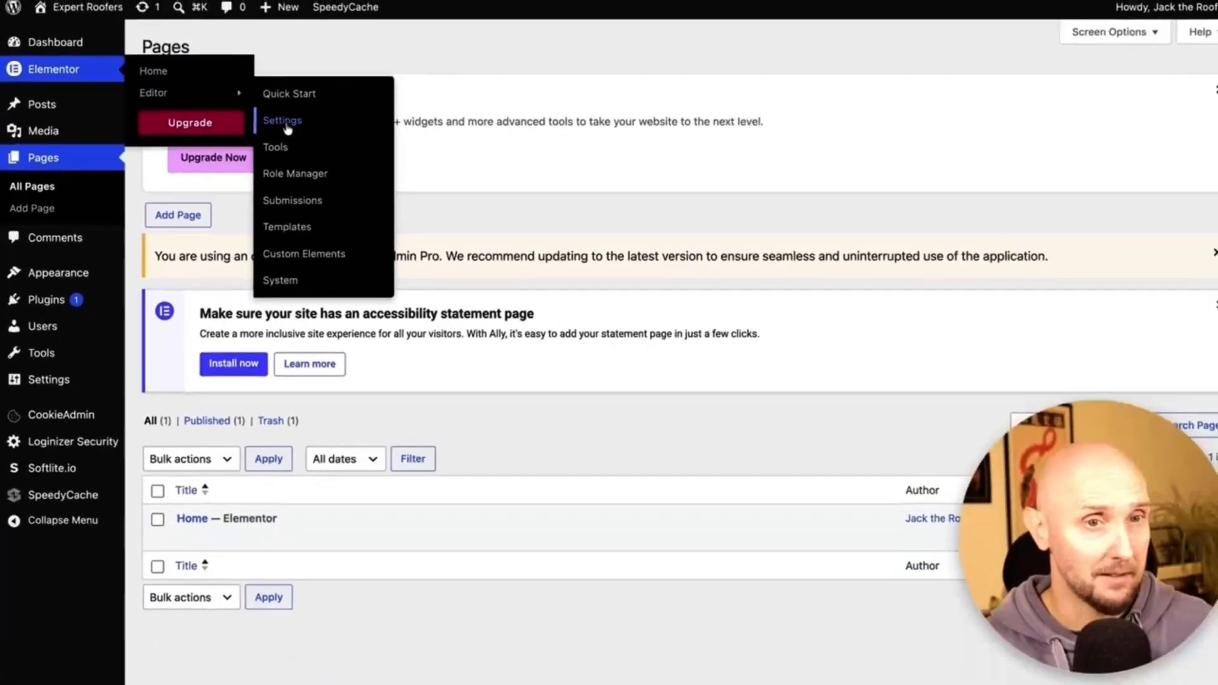
{"action": "left_click", "coordinate": [284, 121]}
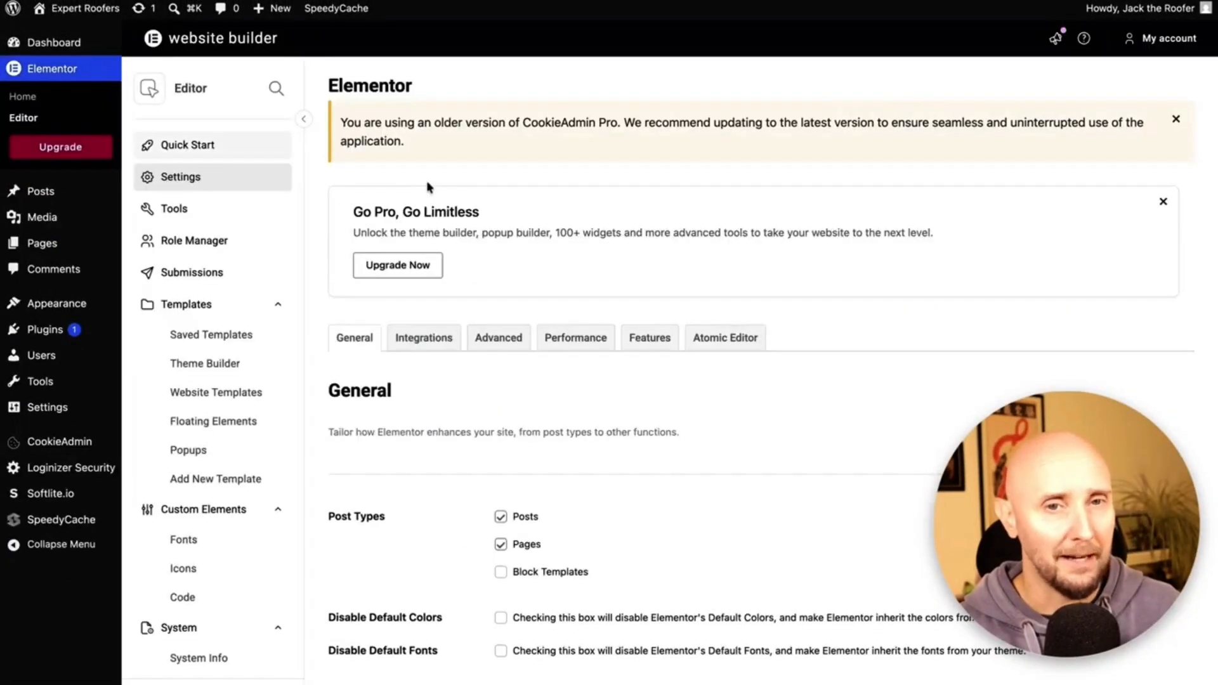
{"action": "scroll", "coordinate": [527, 222], "scroll_direction": "down", "scroll_amount": 3}
{"action": "left_click", "coordinate": [650, 221]}
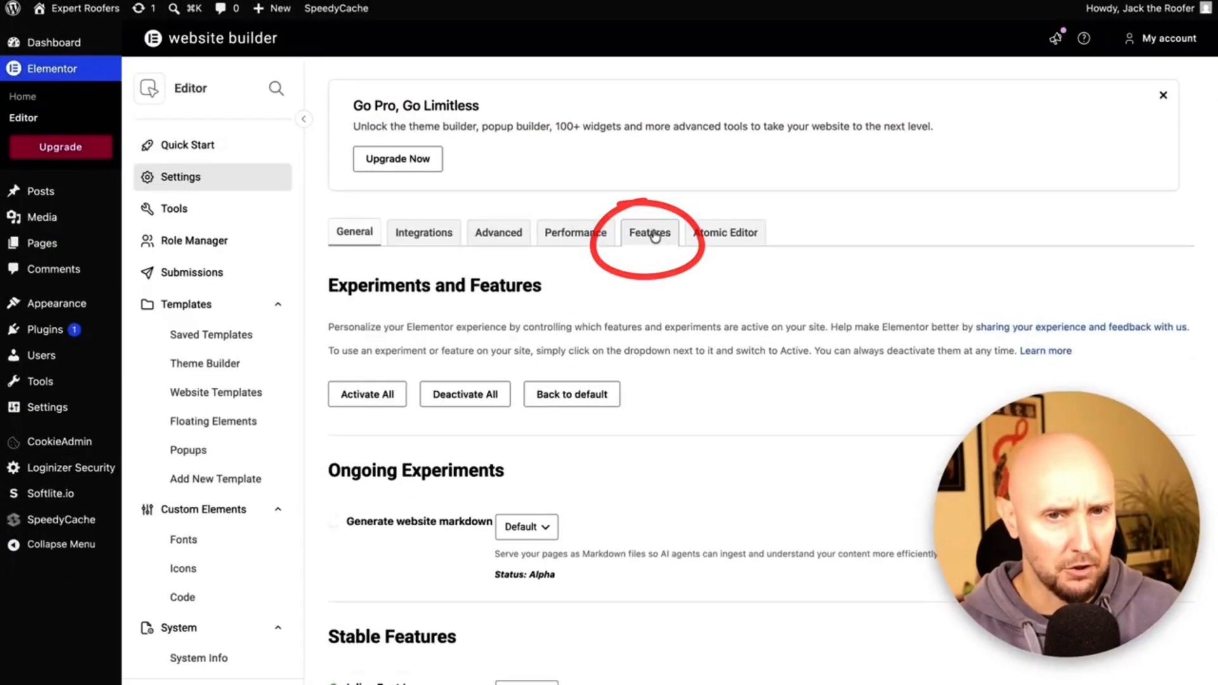
Set the Container feature to Active, then go to Pages > All Pages.
{"action": "scroll", "coordinate": [585, 168], "scroll_direction": "down", "scroll_amount": 7}
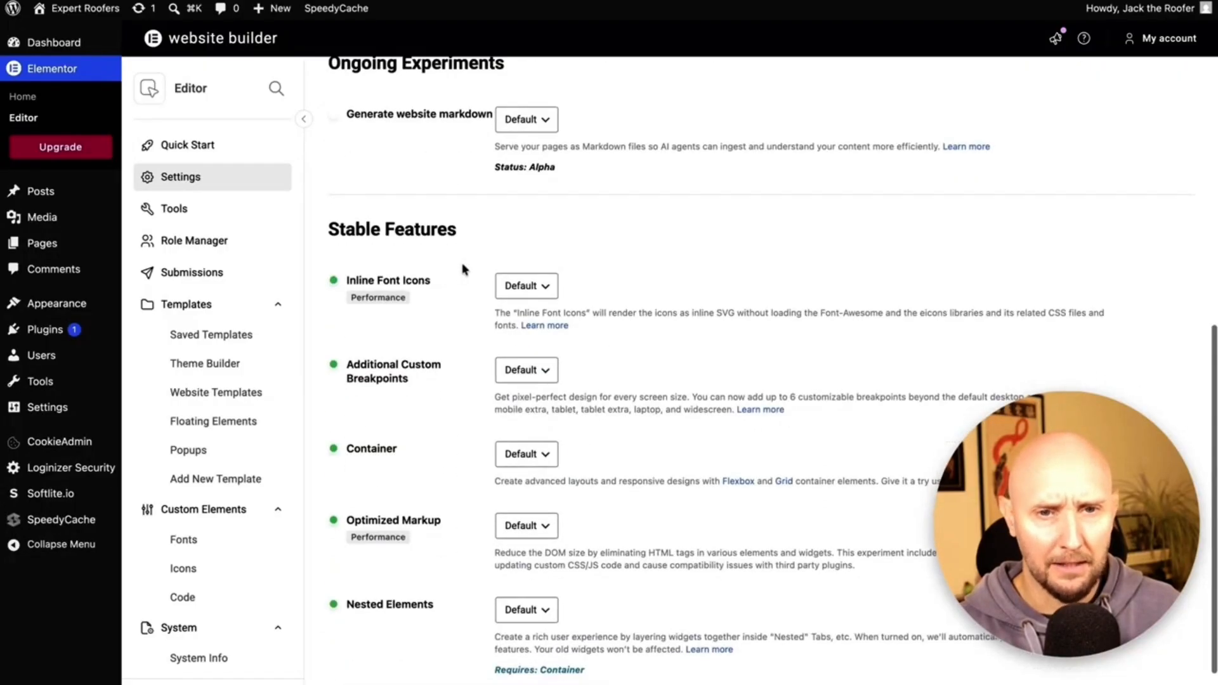
{"action": "scroll", "coordinate": [442, 319], "scroll_direction": "down", "scroll_amount": 2}
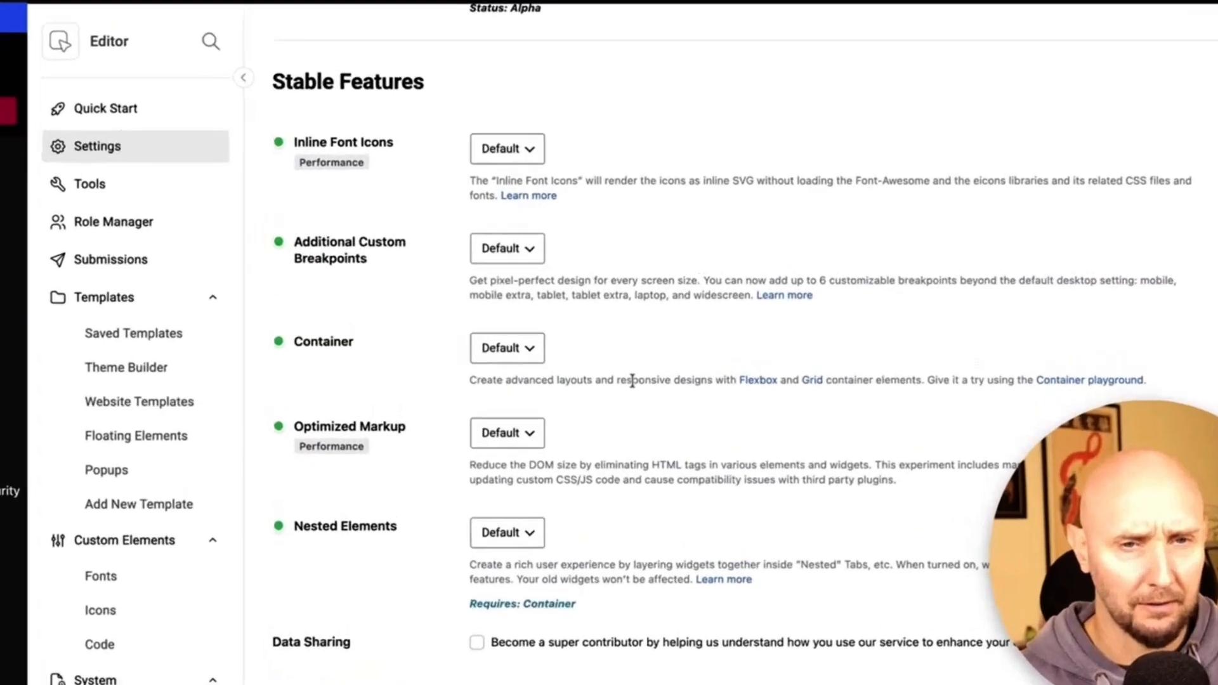
{"action": "left_click_drag", "start_coordinate": [530, 404], "coordinate": [1033, 408]}
{"action": "double_click", "coordinate": [82, 340]}
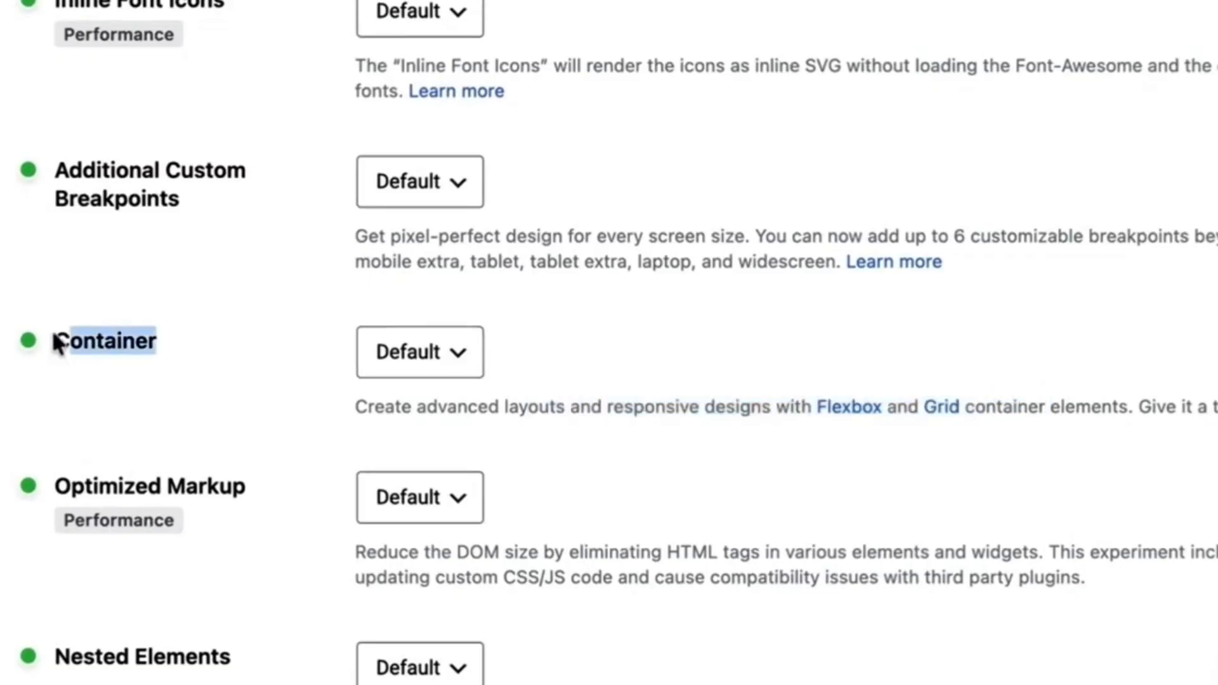
{"action": "left_click_drag", "start_coordinate": [732, 408], "coordinate": [1013, 408]}
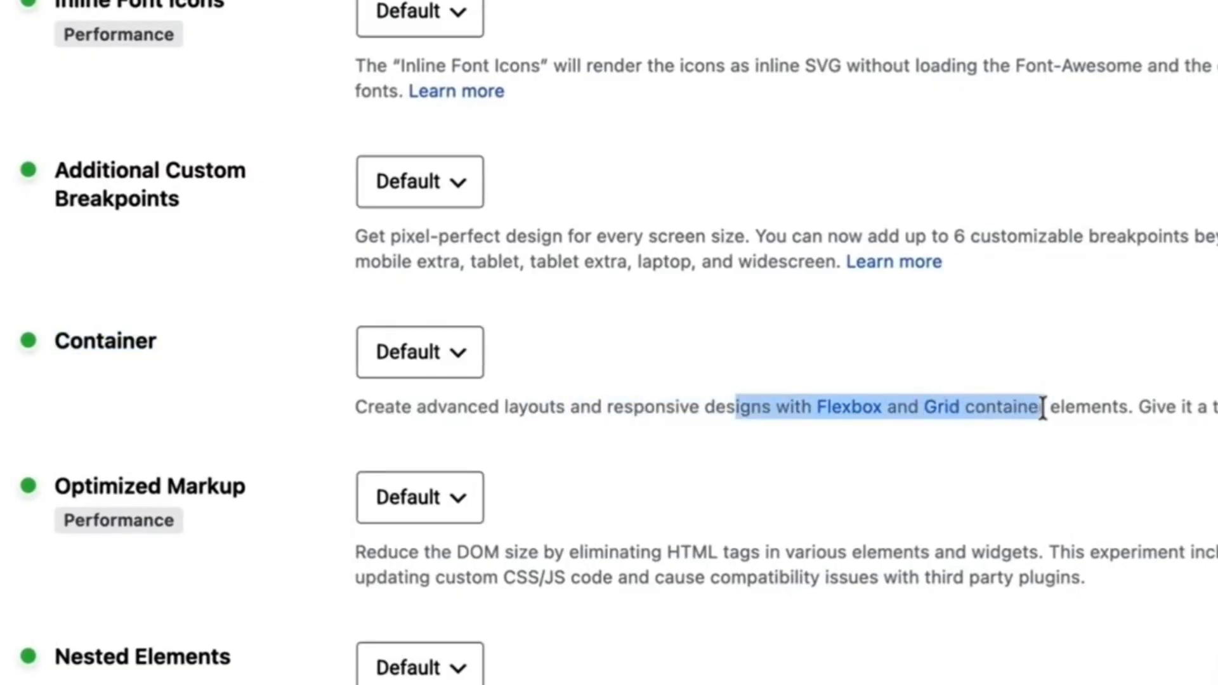
{"action": "left_click", "coordinate": [968, 389]}
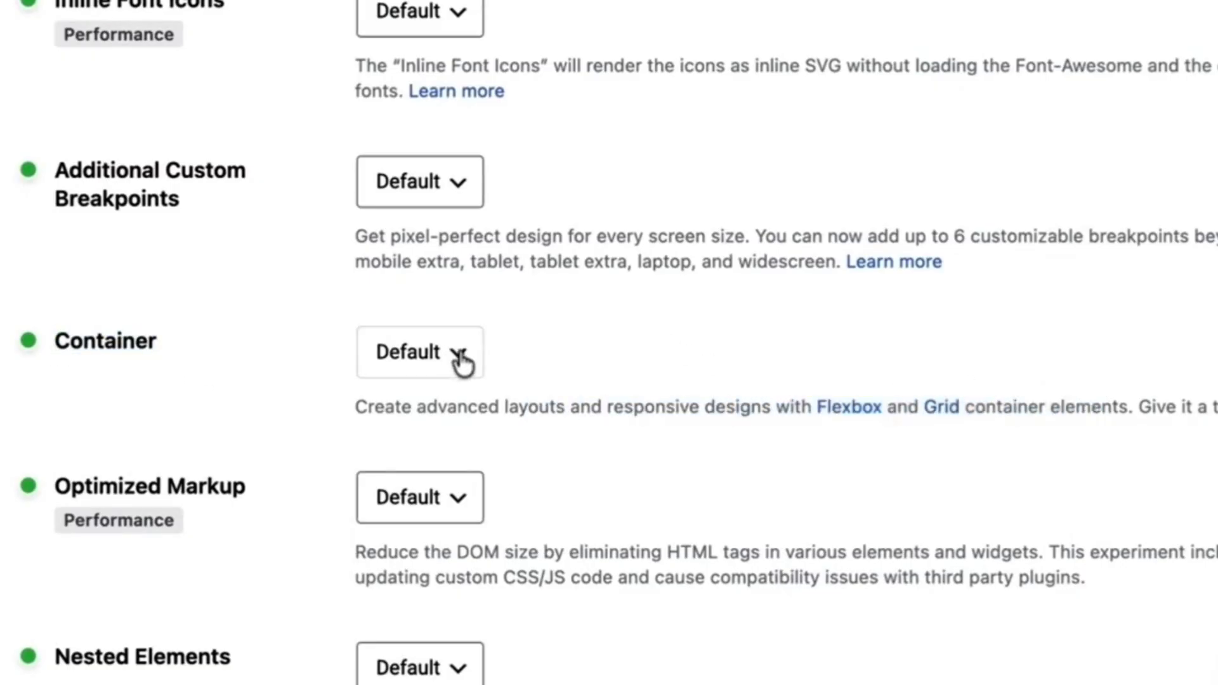
{"action": "left_click", "coordinate": [461, 355]}
{"action": "left_click", "coordinate": [412, 396]}
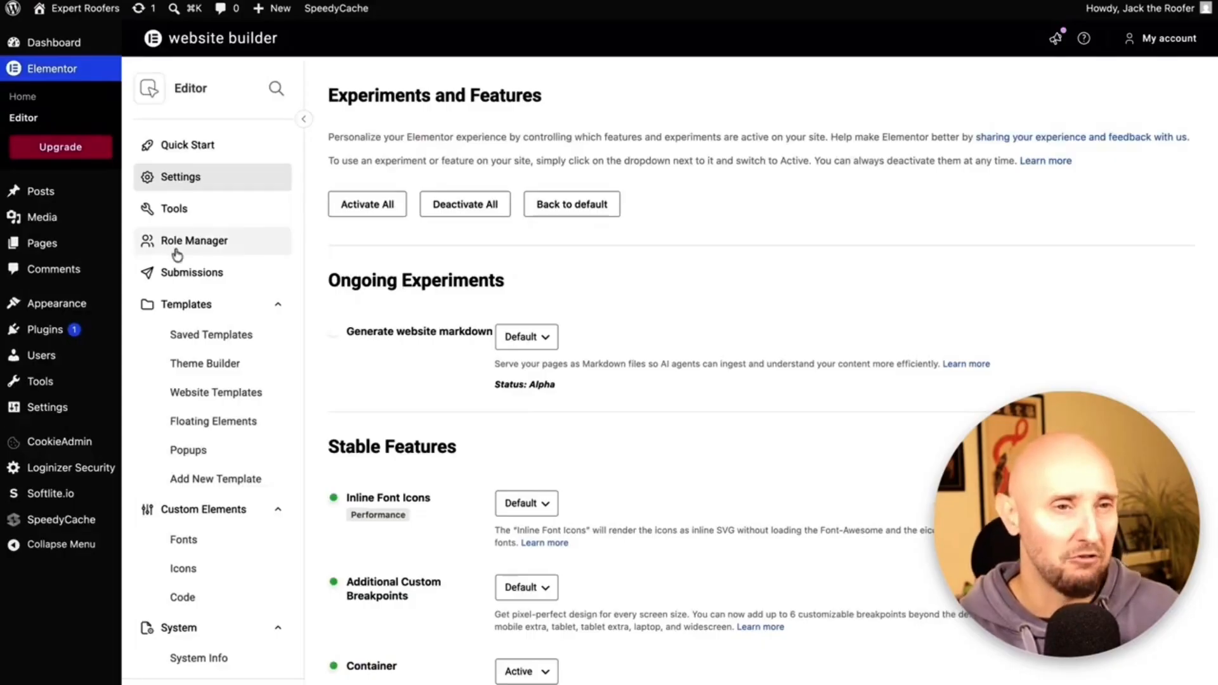
{"action": "mouse_move", "coordinate": [63, 246]}
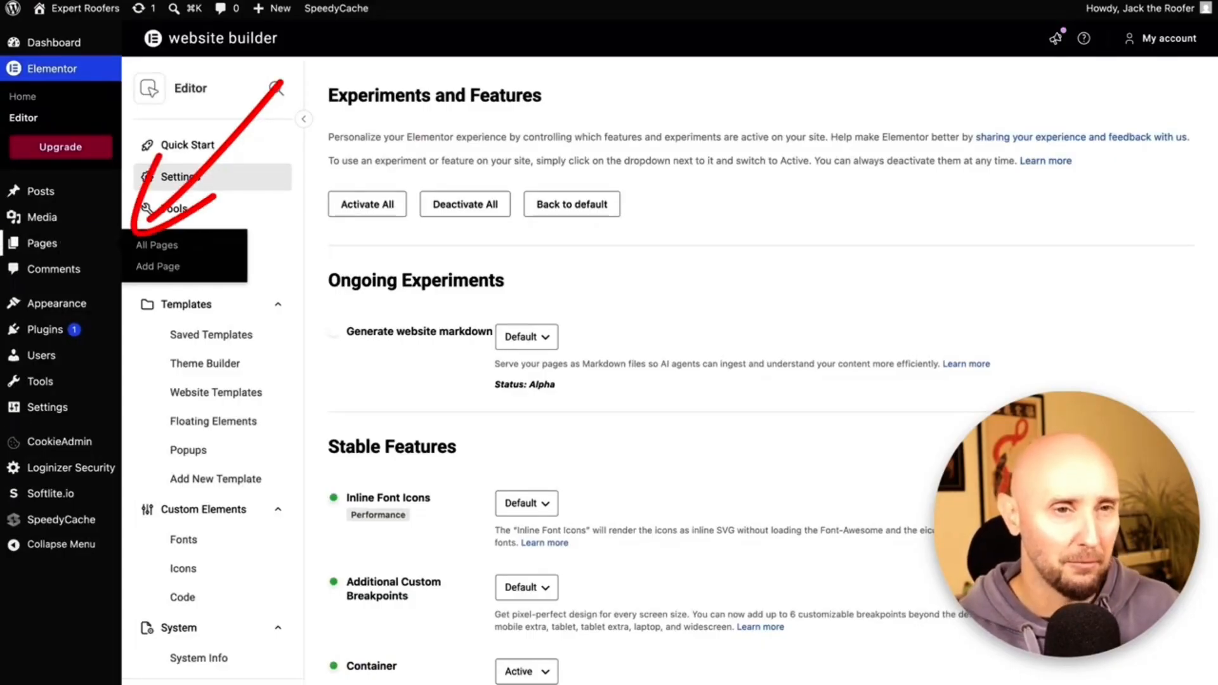
{"action": "left_click", "coordinate": [150, 252]}
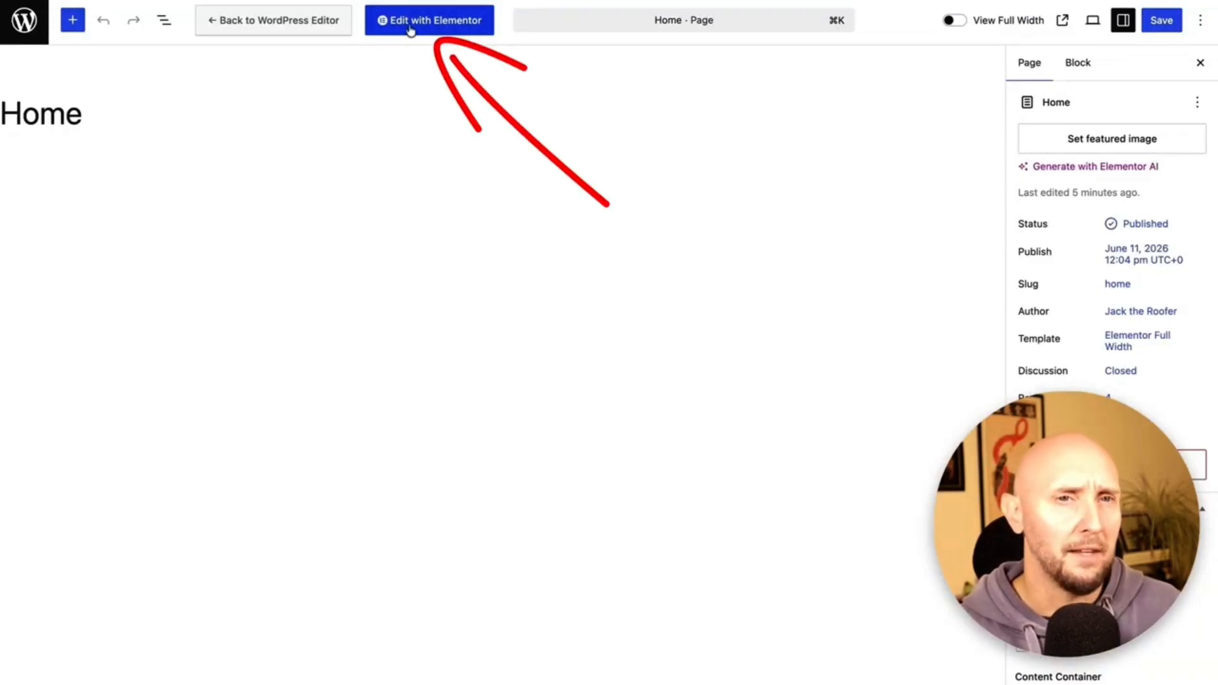
Launch Edit with Elementor on the Home page.
{"action": "left_click", "coordinate": [435, 24]}
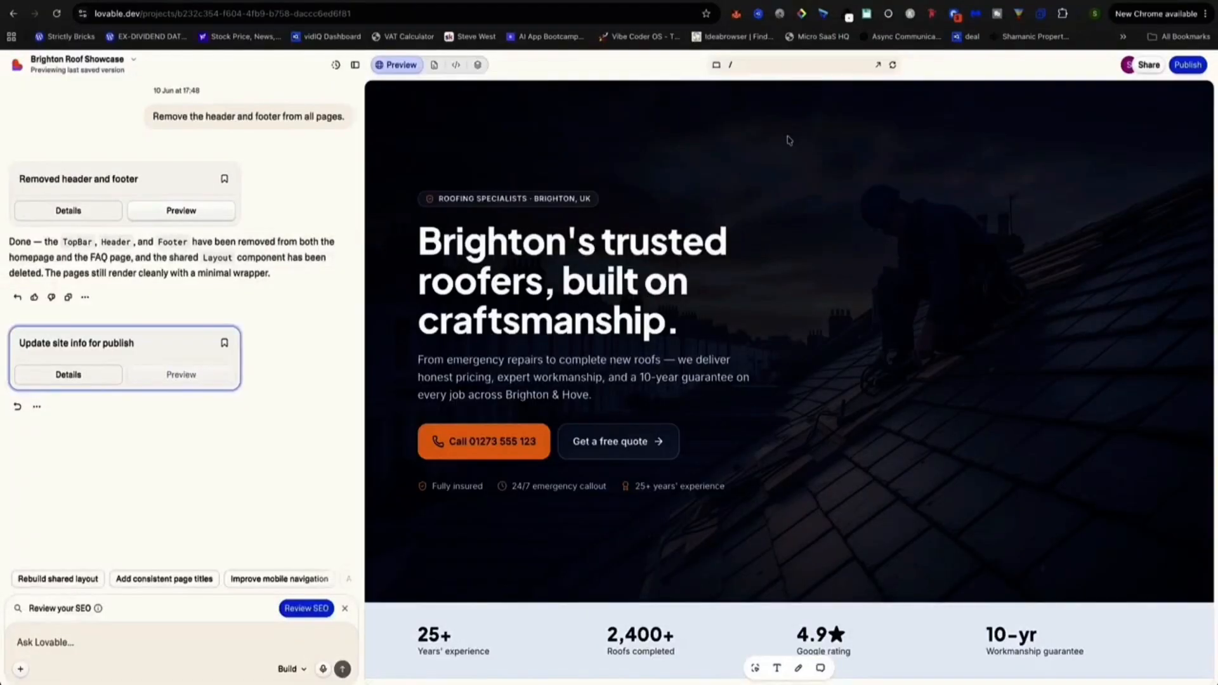
Open Lovable's Publish panel and visit the live brighton-roof-sparkle.lovable.app site.
{"action": "scroll", "coordinate": [789, 138], "scroll_direction": "down", "scroll_amount": 3}
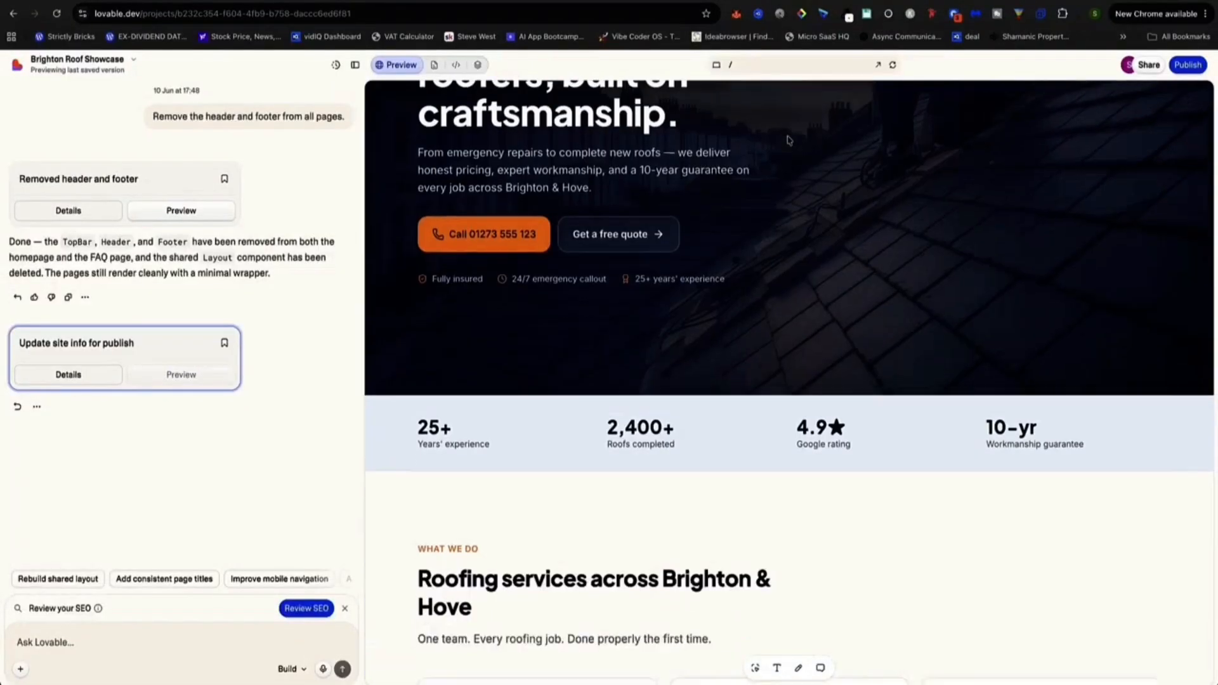
{"action": "scroll", "coordinate": [788, 139], "scroll_direction": "down", "scroll_amount": 10}
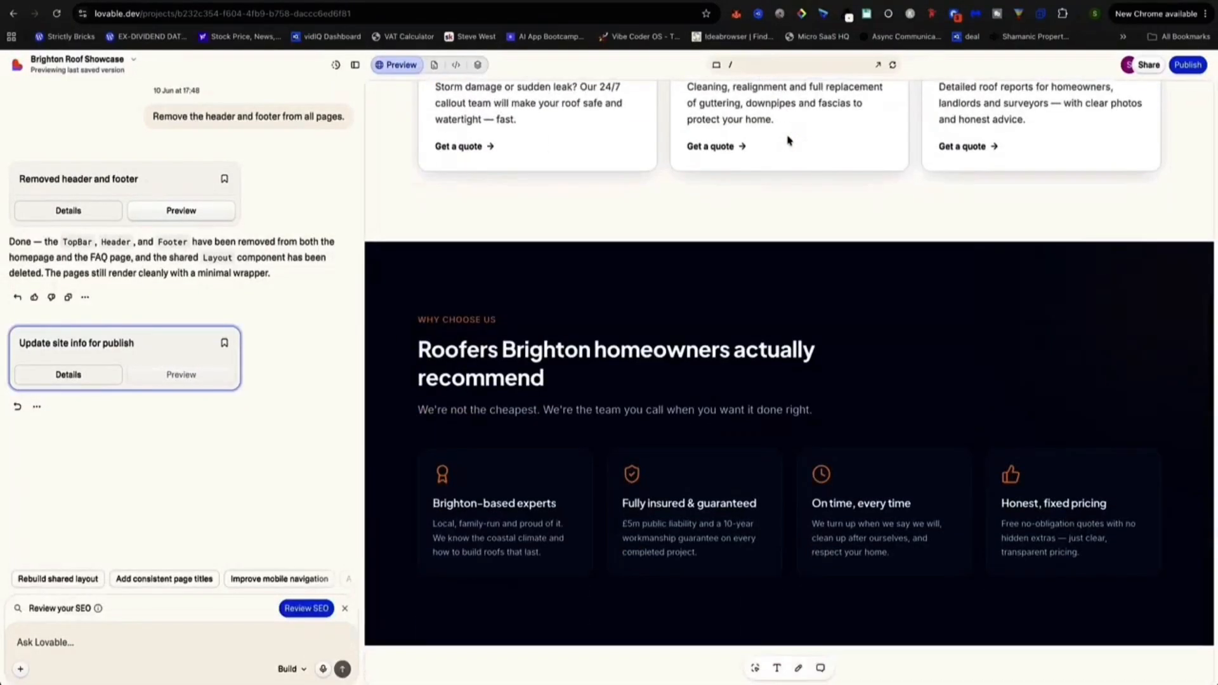
{"action": "scroll", "coordinate": [788, 139], "scroll_direction": "down", "scroll_amount": 3}
{"action": "scroll", "coordinate": [789, 140], "scroll_direction": "down", "scroll_amount": 10}
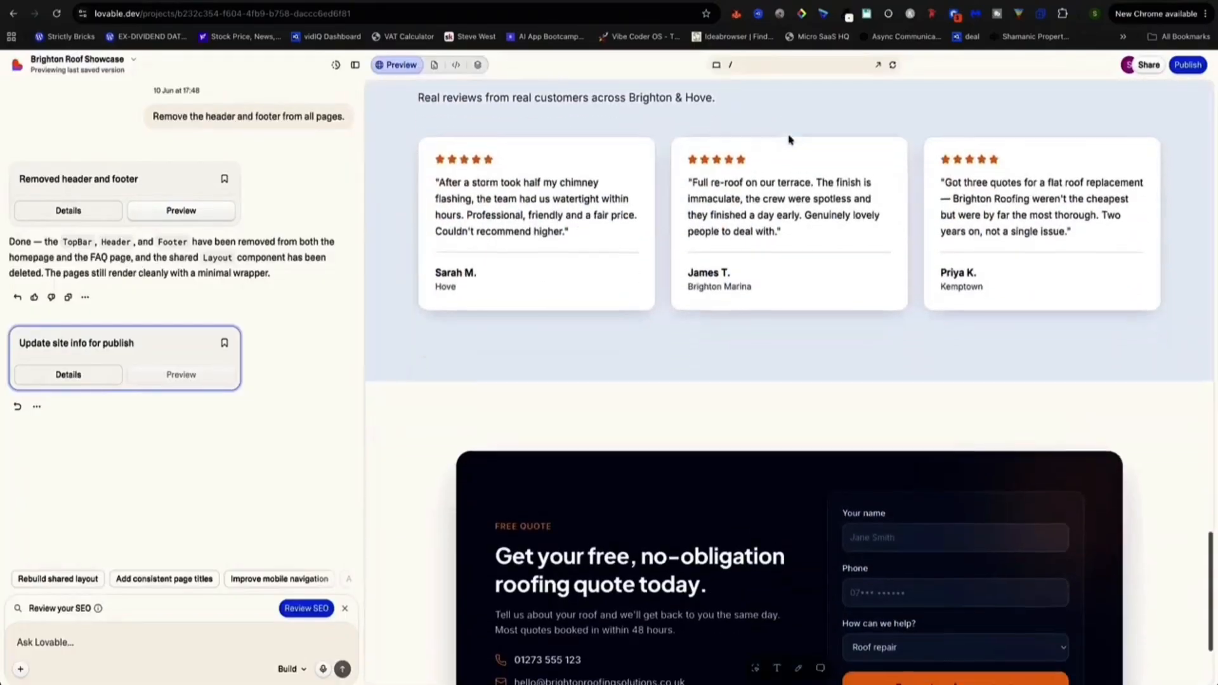
{"action": "scroll", "coordinate": [790, 141], "scroll_direction": "up", "scroll_amount": 3}
{"action": "scroll", "coordinate": [790, 141], "scroll_direction": "up", "scroll_amount": 15}
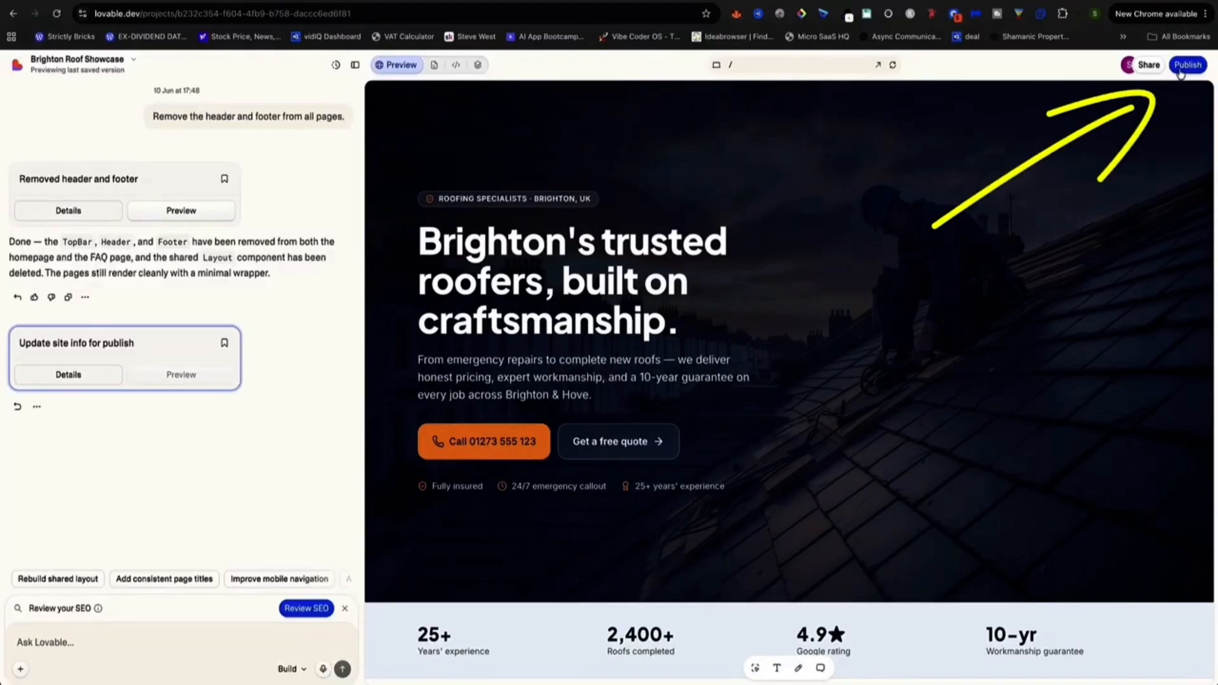
{"action": "left_click", "coordinate": [1181, 69]}
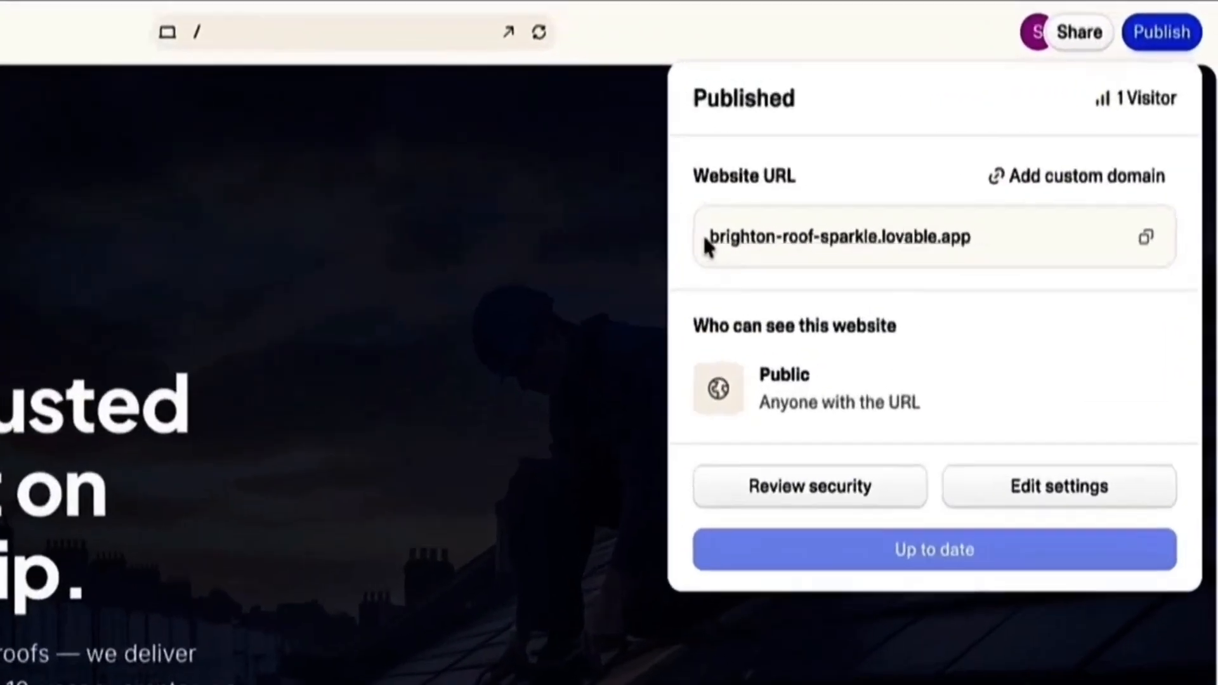
{"action": "left_click_drag", "start_coordinate": [963, 143], "coordinate": [901, 143]}
{"action": "left_click", "coordinate": [1041, 182]}
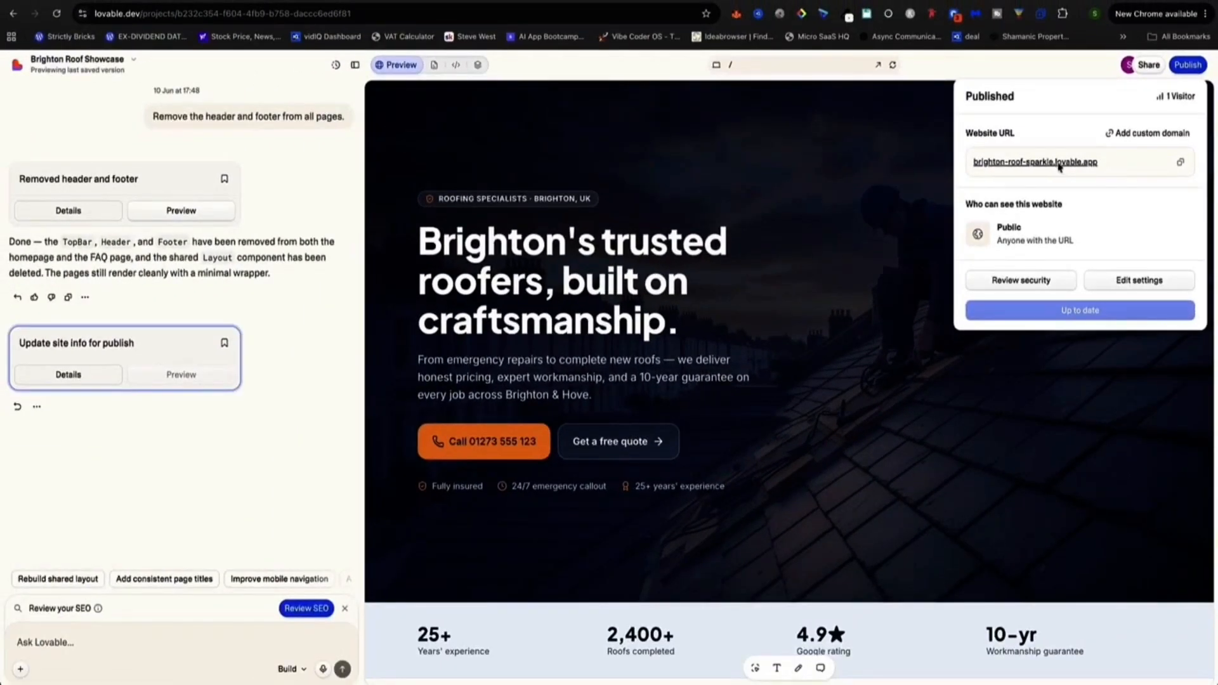
{"action": "left_click", "coordinate": [1058, 164]}
{"action": "scroll", "coordinate": [564, 138], "scroll_direction": "down", "scroll_amount": 12}
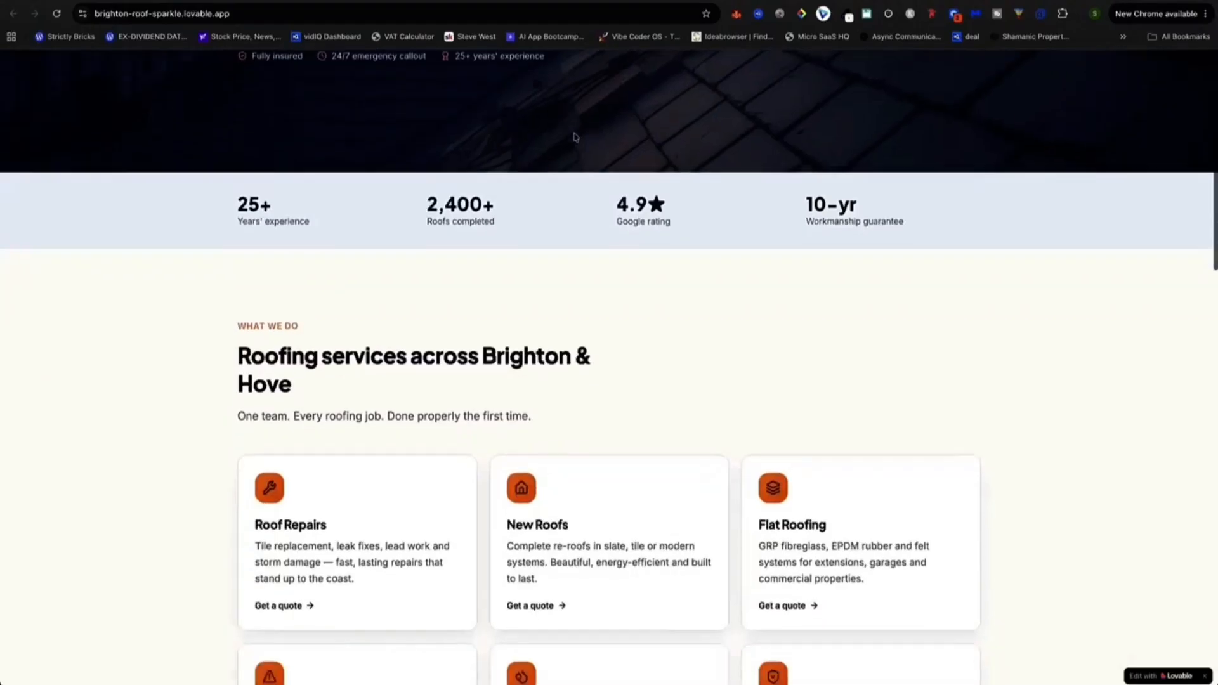
Launch the CloneWebX extension and add the Brighton roofing page as a project.
{"action": "scroll", "coordinate": [574, 137], "scroll_direction": "up", "scroll_amount": 6}
{"action": "scroll", "coordinate": [574, 136], "scroll_direction": "down", "scroll_amount": 15}
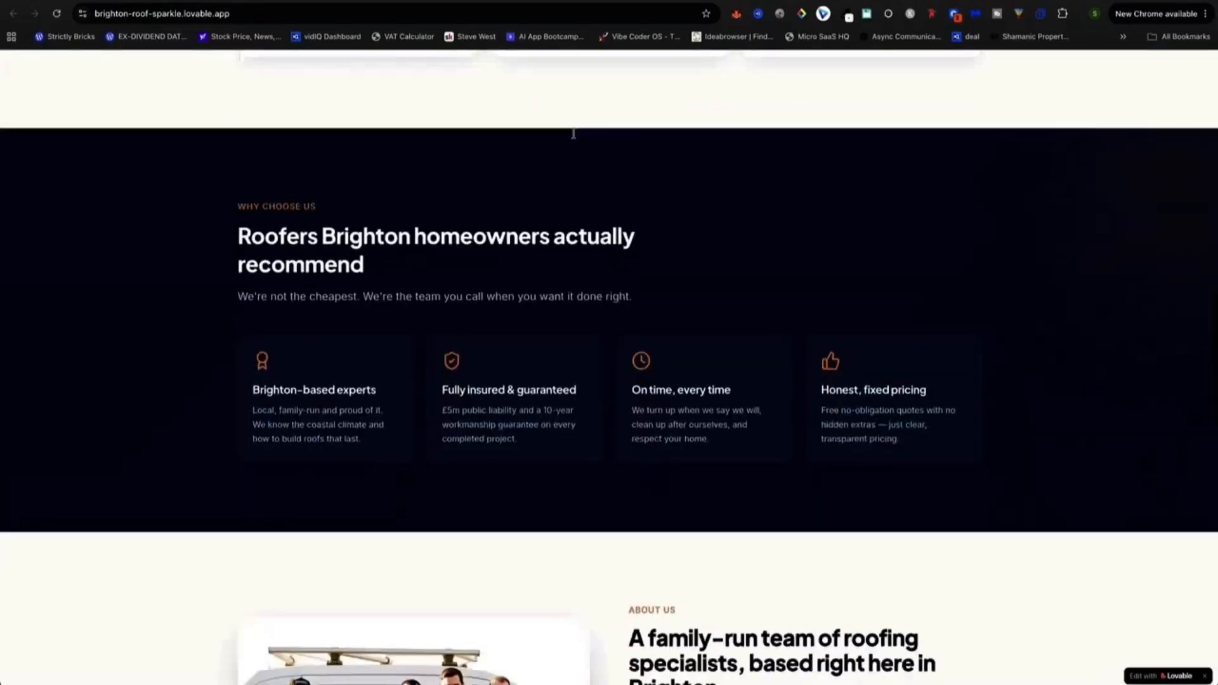
{"action": "scroll", "coordinate": [574, 137], "scroll_direction": "up", "scroll_amount": 20}
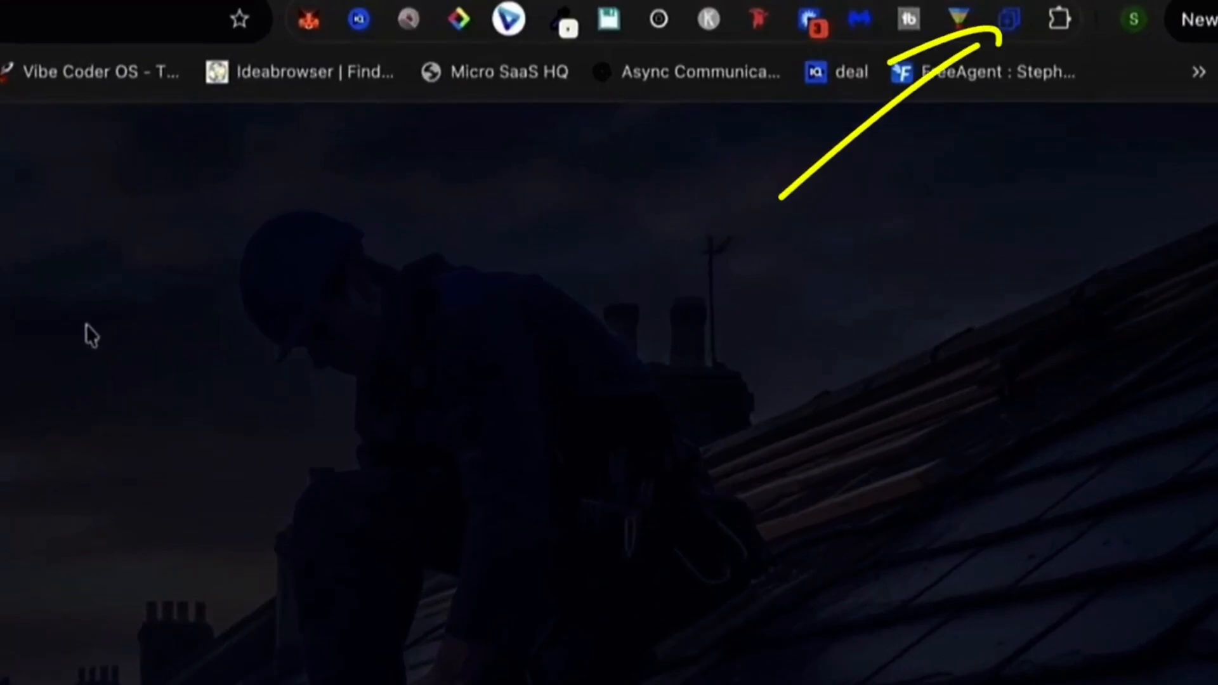
{"action": "left_click", "coordinate": [1011, 31]}
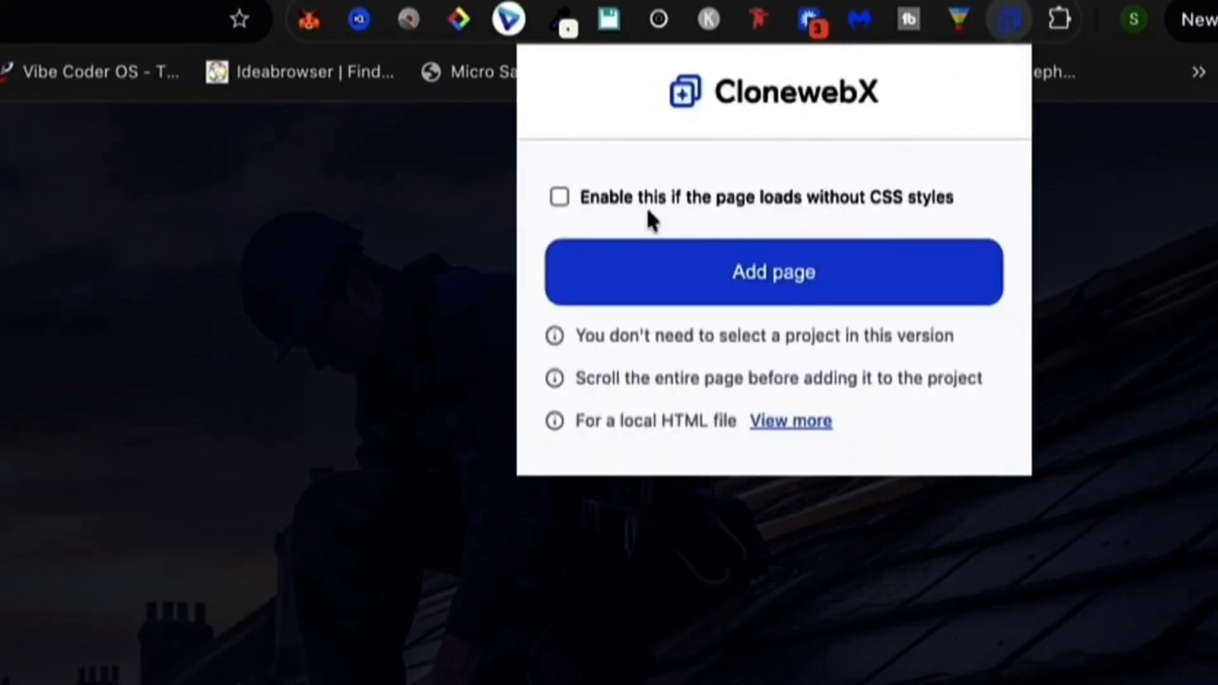
{"action": "left_click", "coordinate": [734, 280]}
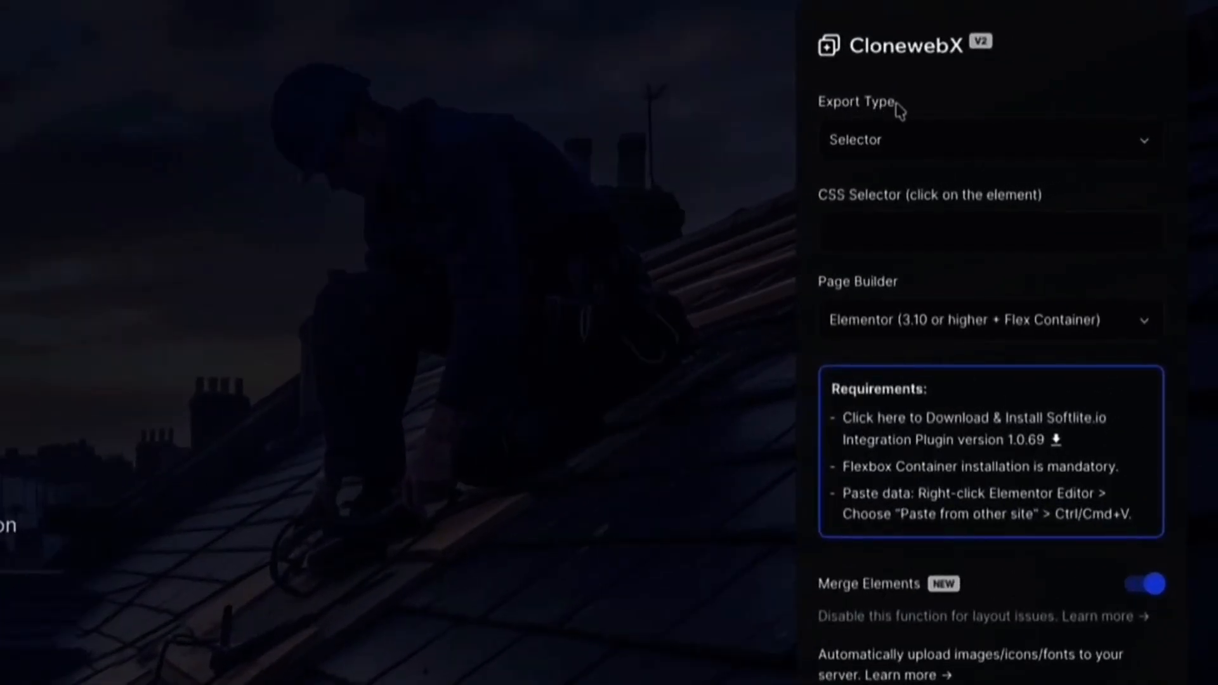
Set Export Type to Entire Page and Page Builder to Elementor (3.10 or higher + Flex Container).
{"action": "left_click", "coordinate": [913, 139]}
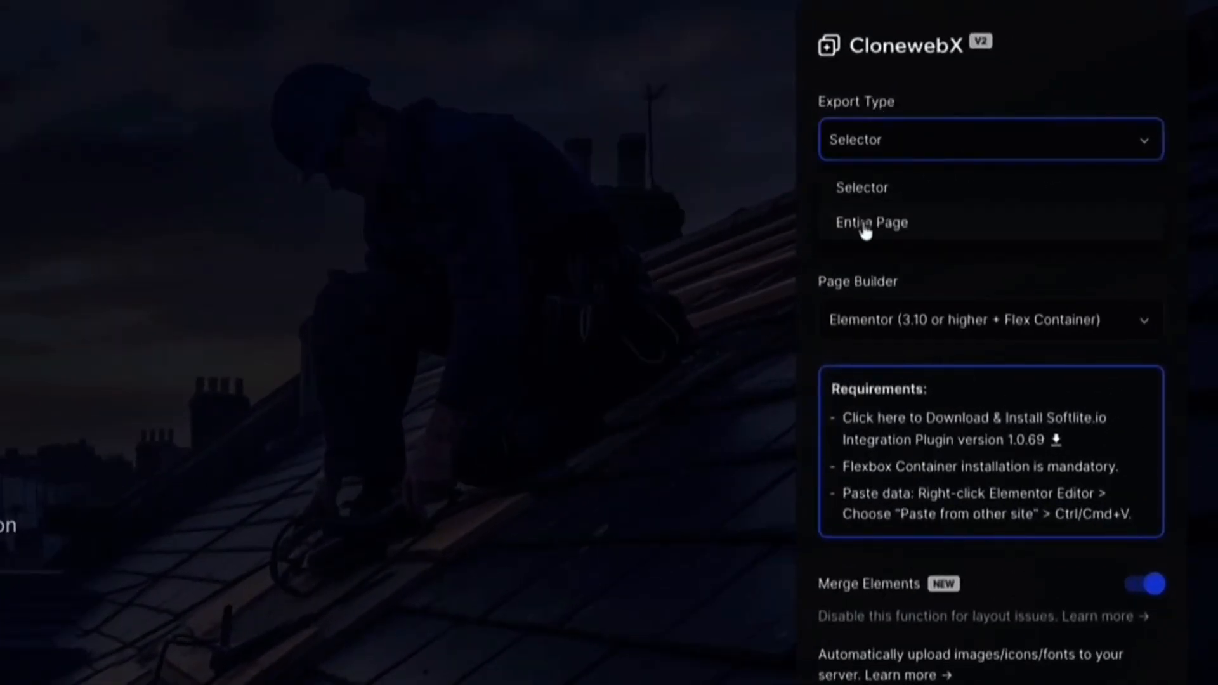
{"action": "left_click", "coordinate": [866, 223]}
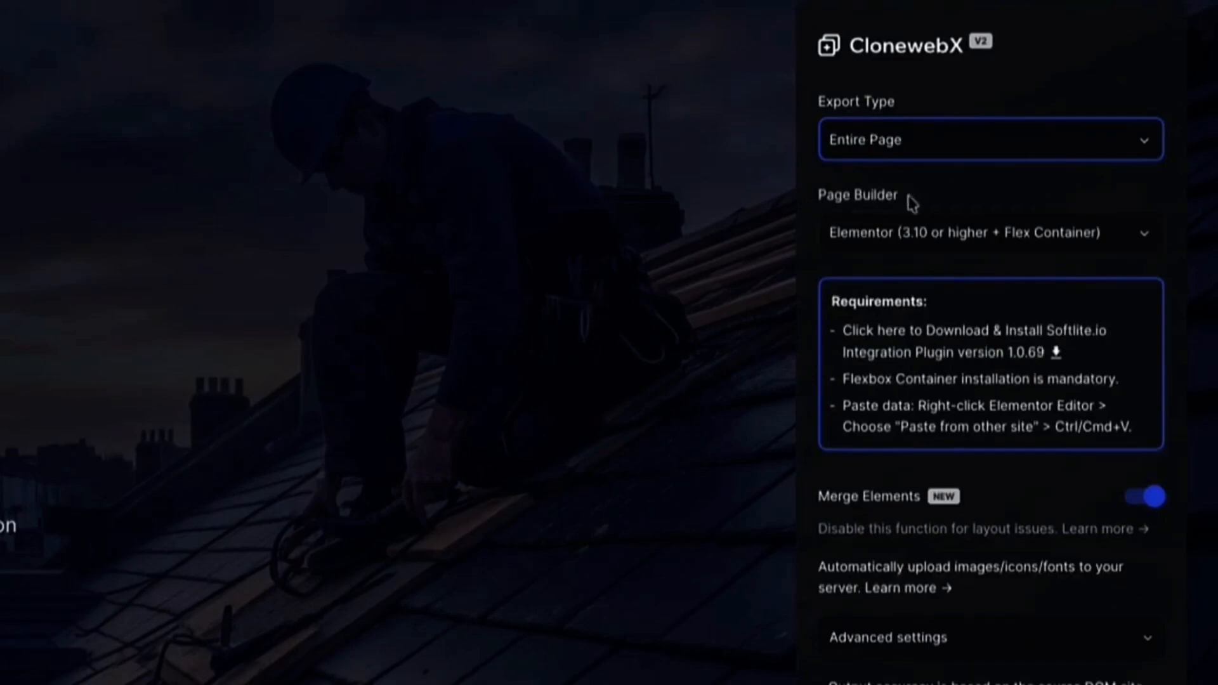
{"action": "left_click_drag", "start_coordinate": [911, 202], "coordinate": [814, 207]}
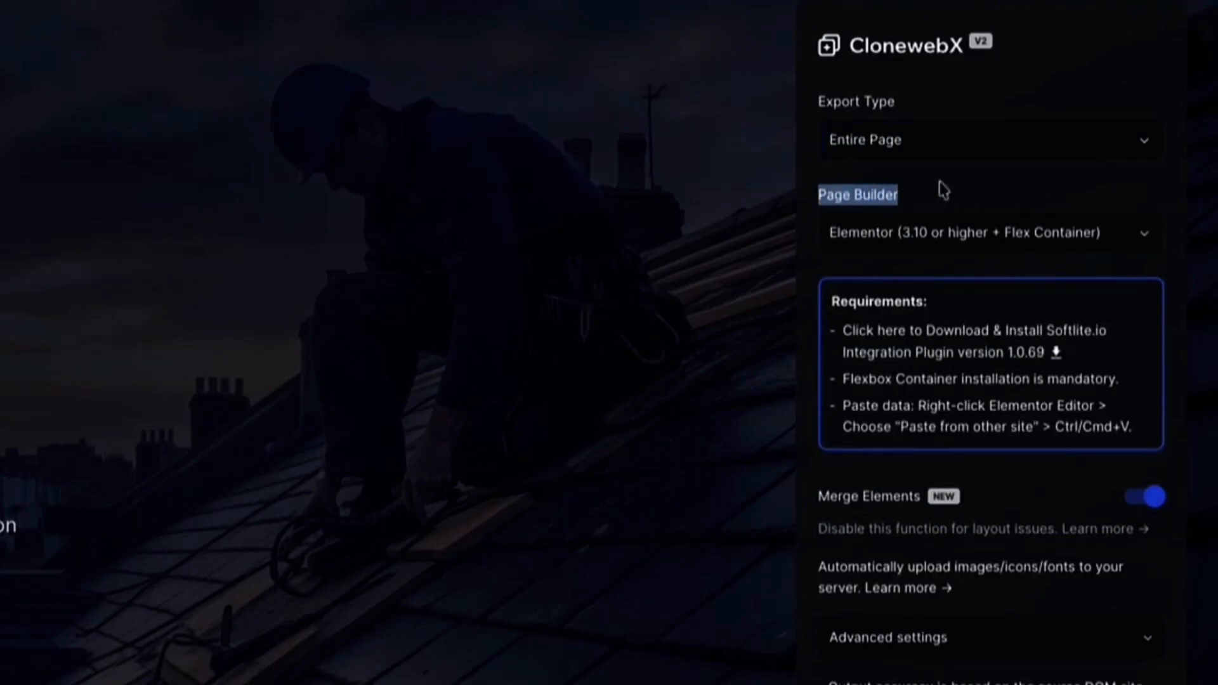
{"action": "left_click", "coordinate": [1013, 191]}
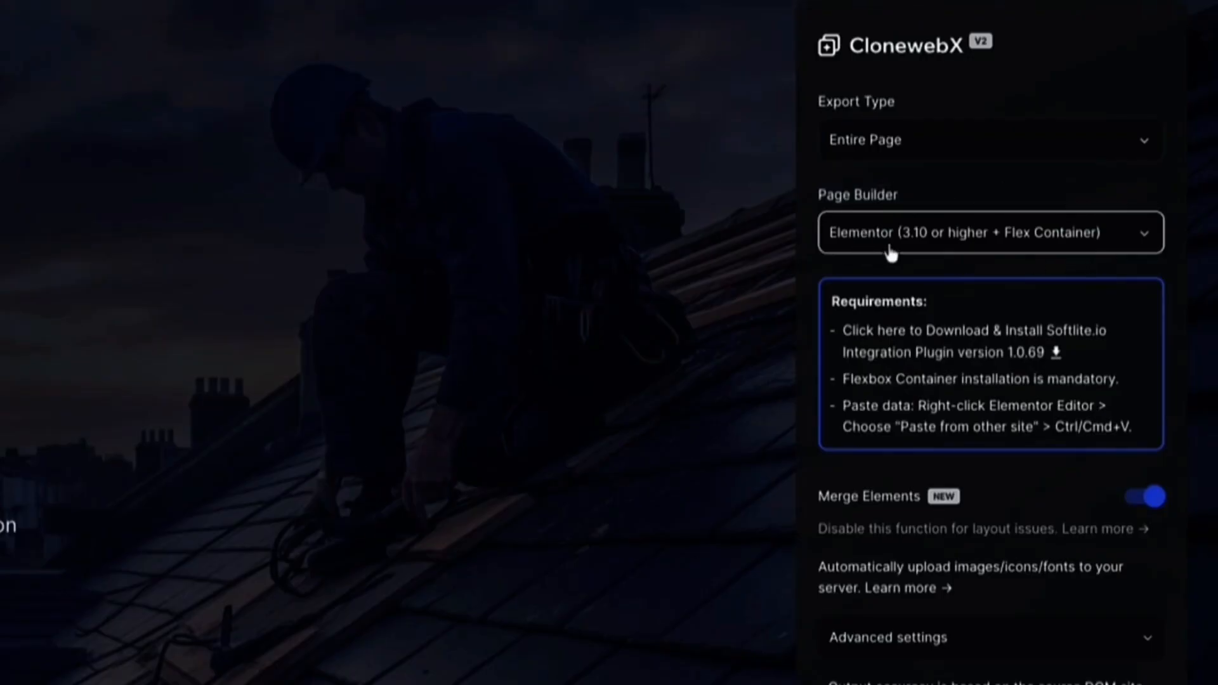
{"action": "left_click", "coordinate": [1144, 241]}
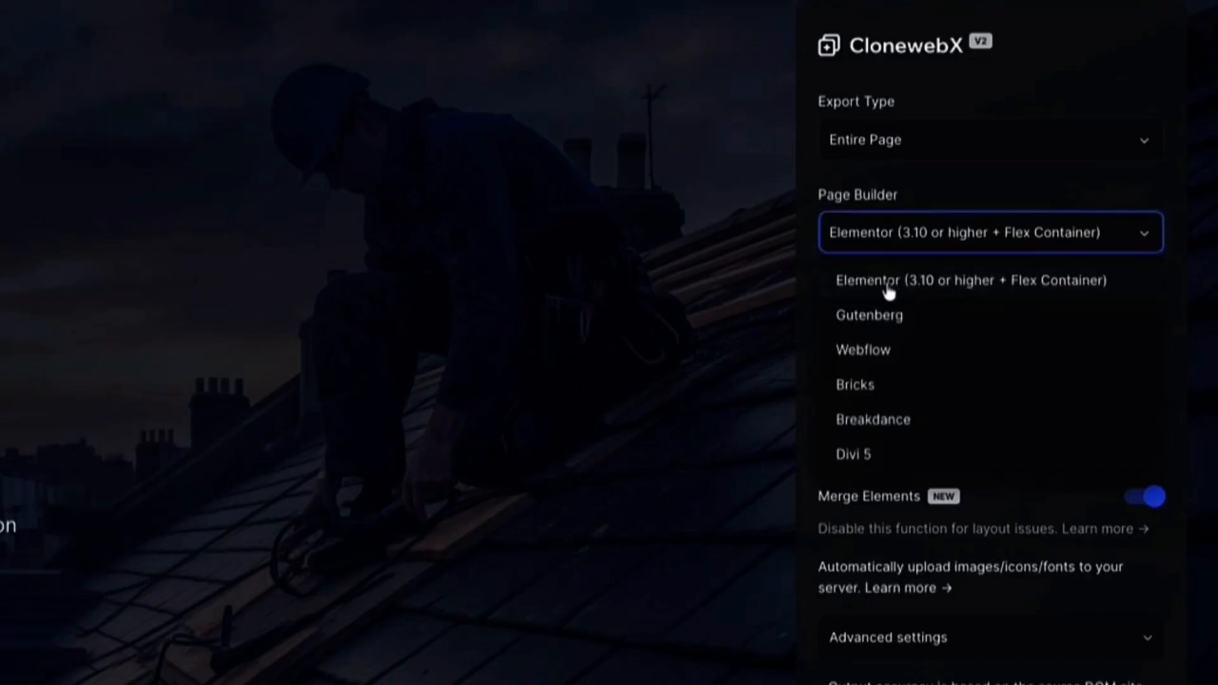
{"action": "left_click", "coordinate": [960, 298]}
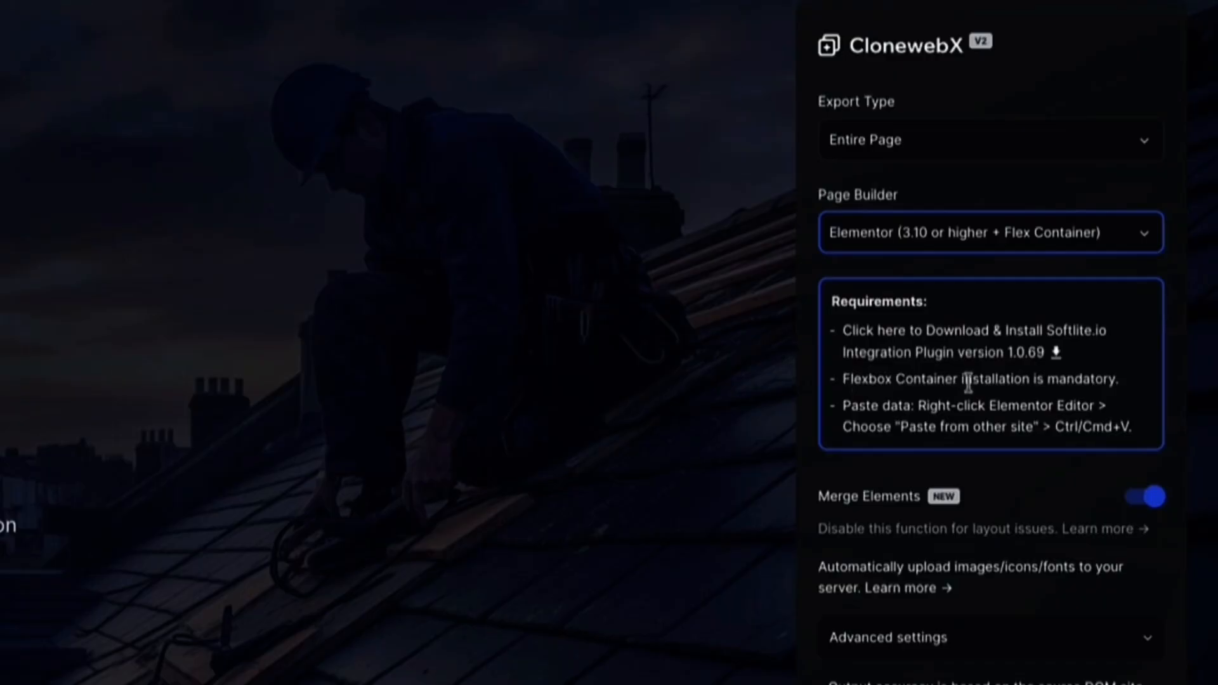
{"action": "left_click", "coordinate": [844, 405]}
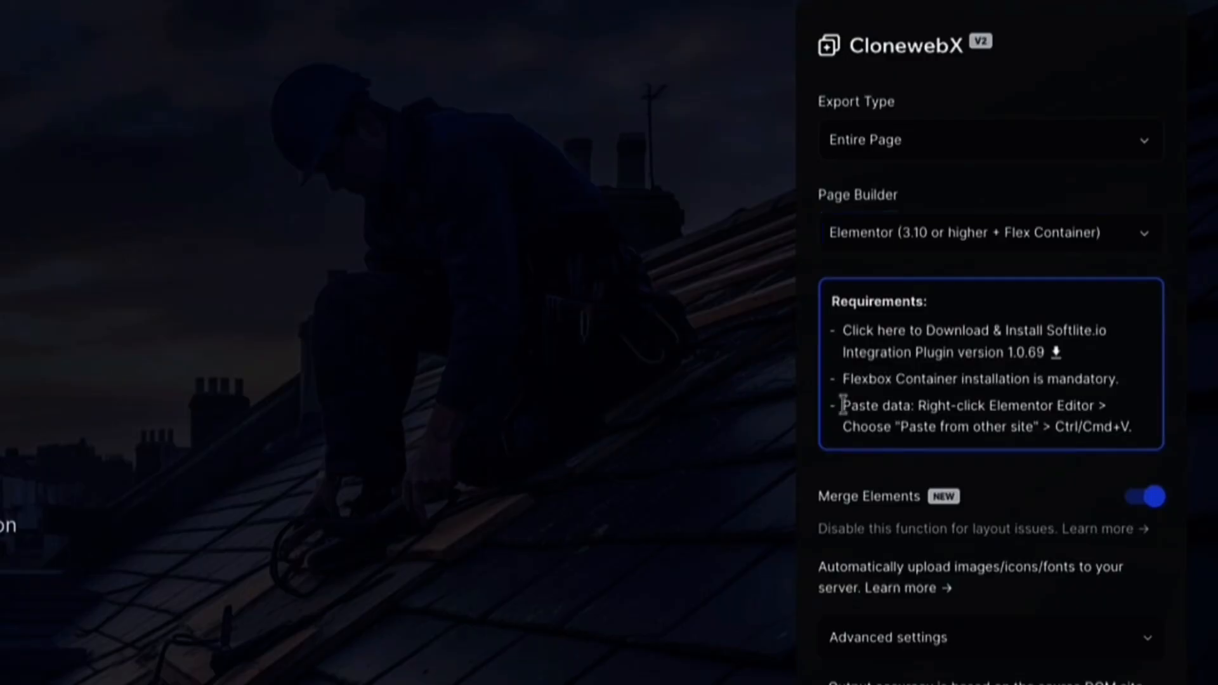
{"action": "left_click_drag", "start_coordinate": [842, 405], "coordinate": [1117, 428]}
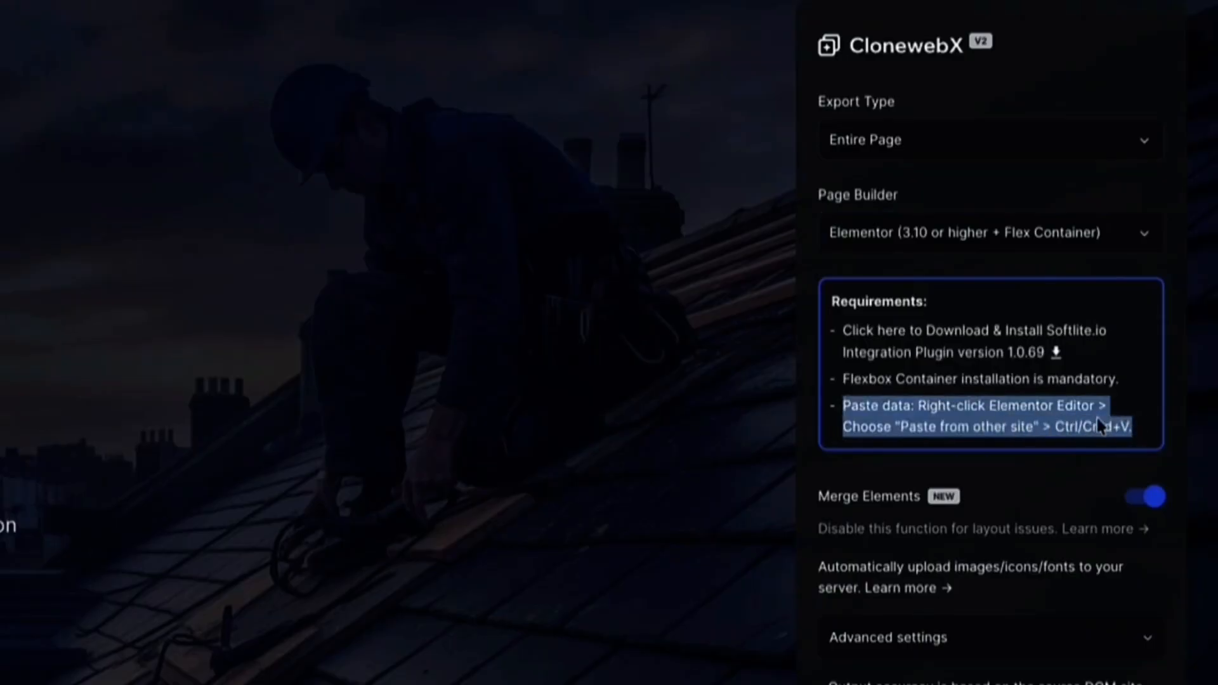
{"action": "left_click", "coordinate": [989, 403]}
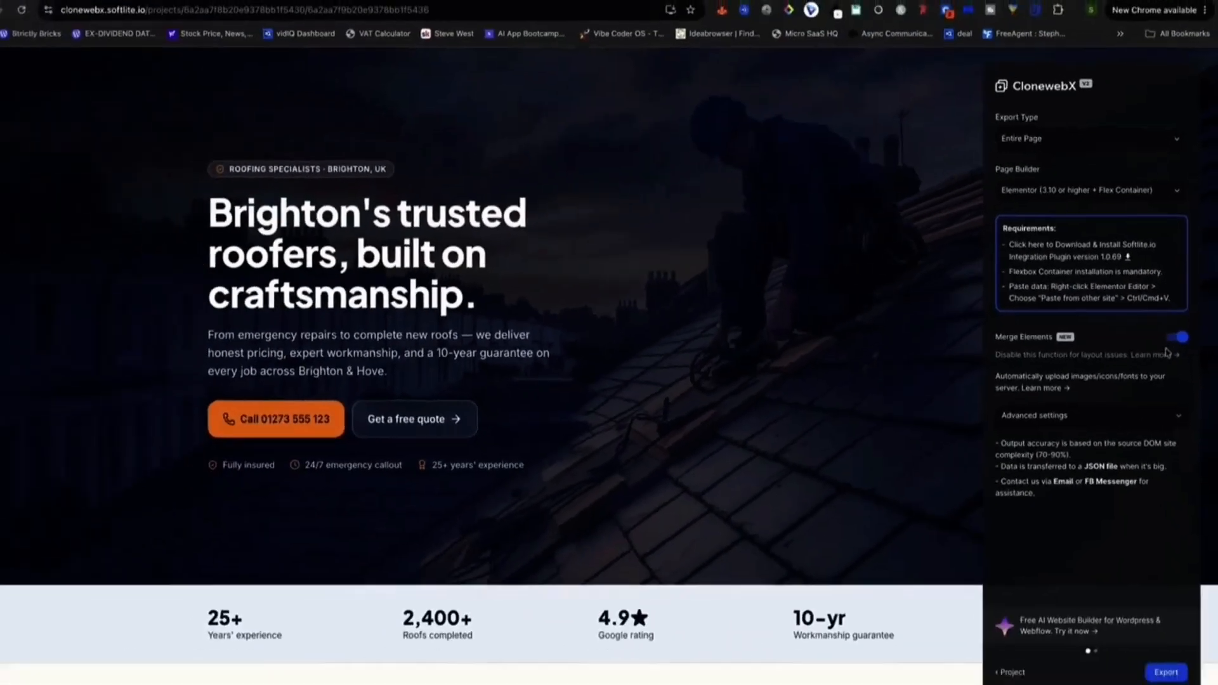
Check the expertroofers.online target domain in Advanced settings and export the page for Elementor.
{"action": "left_click", "coordinate": [1180, 413]}
{"action": "left_click", "coordinate": [1060, 455]}
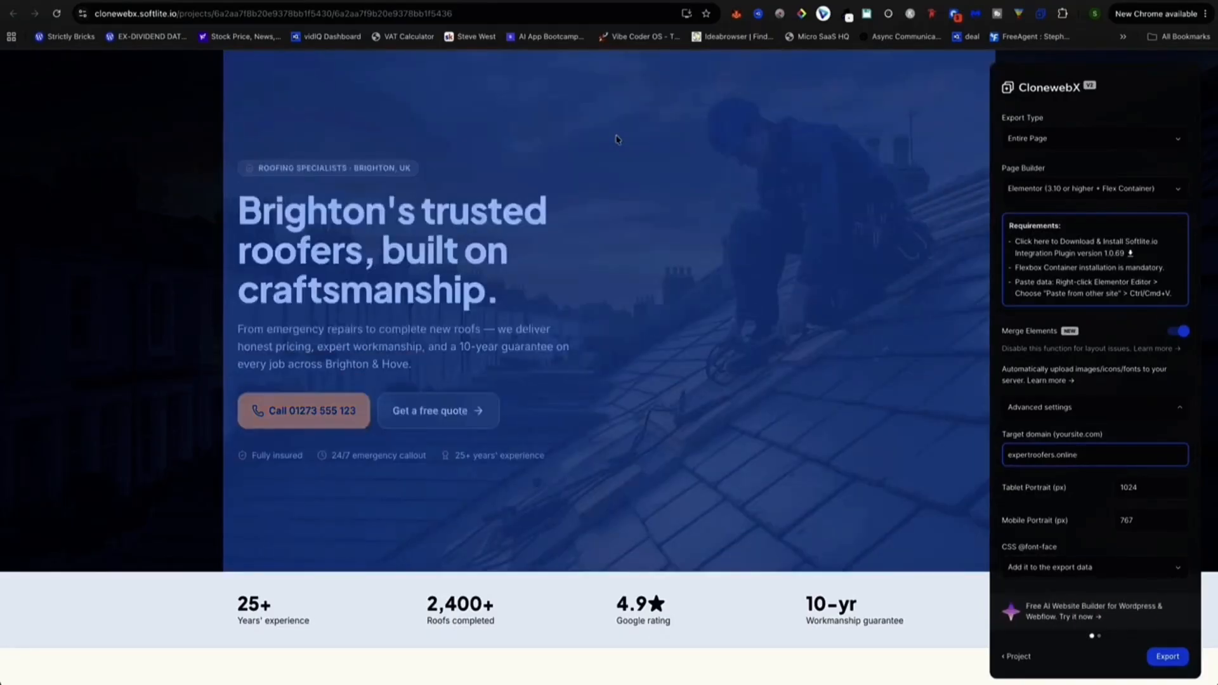
{"action": "scroll", "coordinate": [619, 138], "scroll_direction": "down", "scroll_amount": 15}
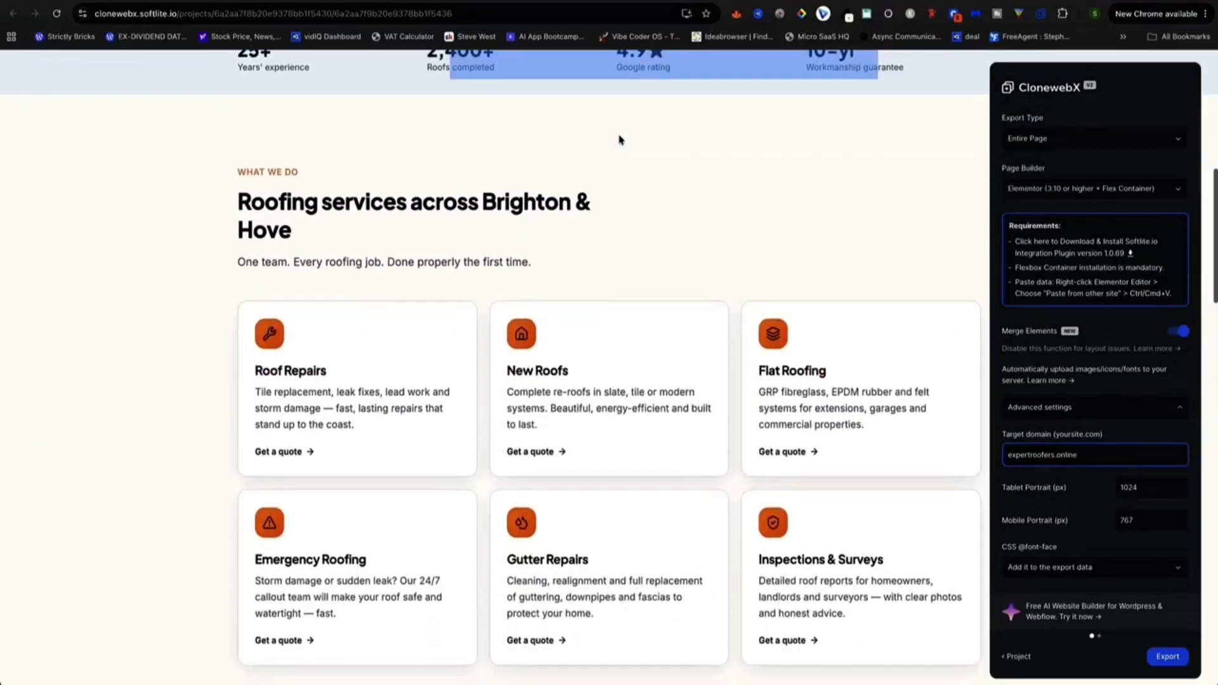
{"action": "scroll", "coordinate": [627, 150], "scroll_direction": "down", "scroll_amount": 10}
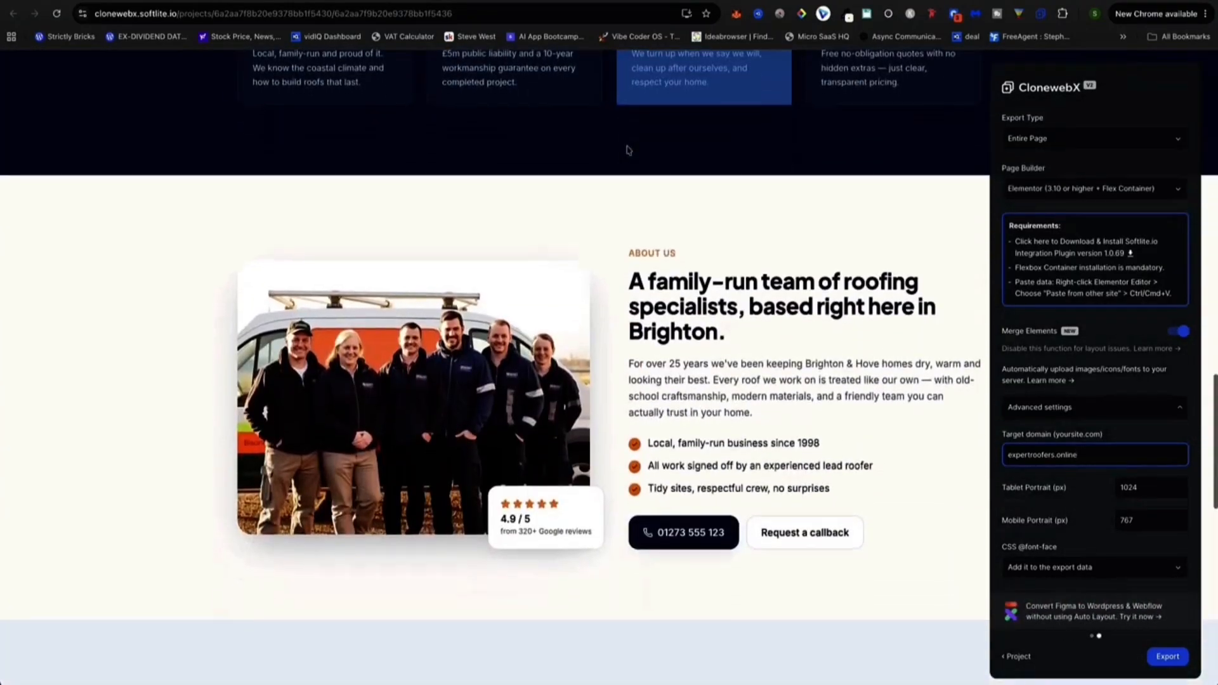
{"action": "scroll", "coordinate": [628, 190], "scroll_direction": "down", "scroll_amount": 10}
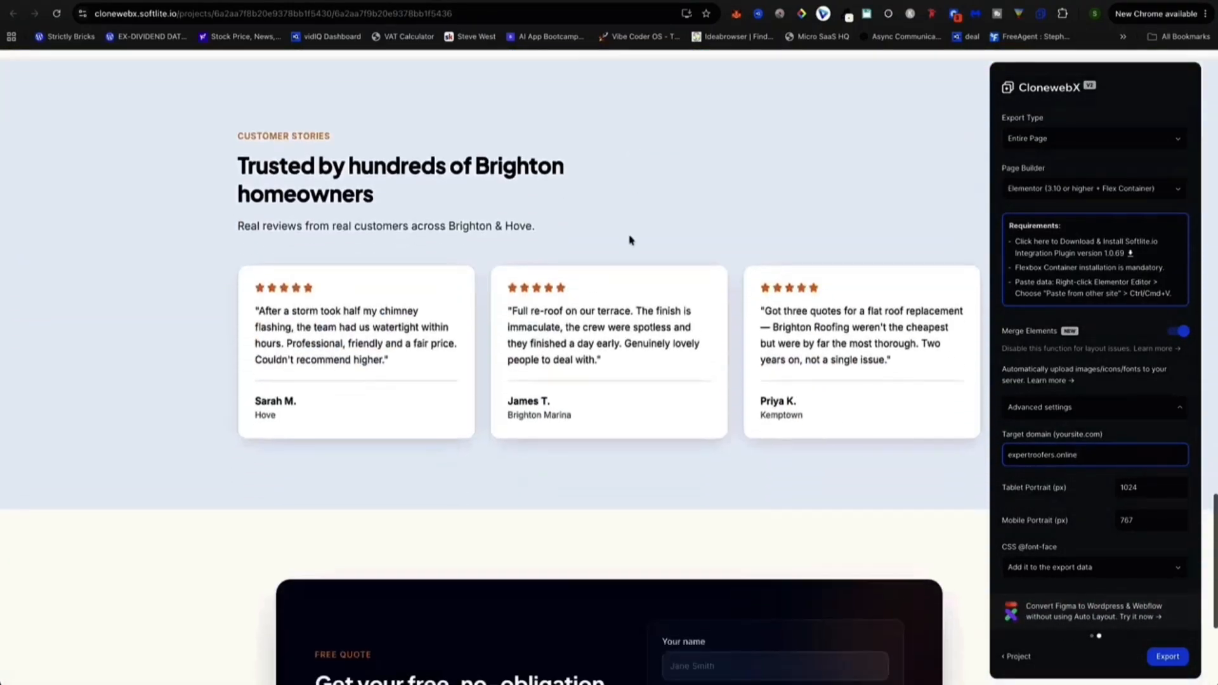
{"action": "scroll", "coordinate": [619, 268], "scroll_direction": "down", "scroll_amount": 2}
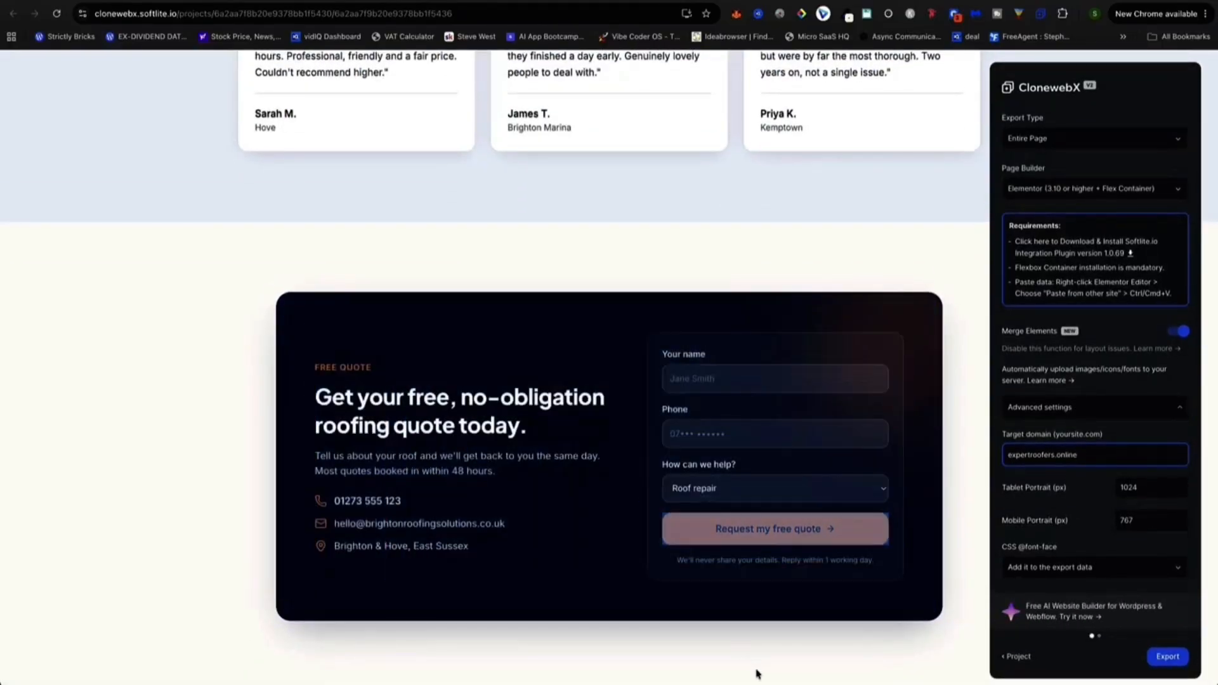
{"action": "scroll", "coordinate": [656, 547], "scroll_direction": "up", "scroll_amount": 15}
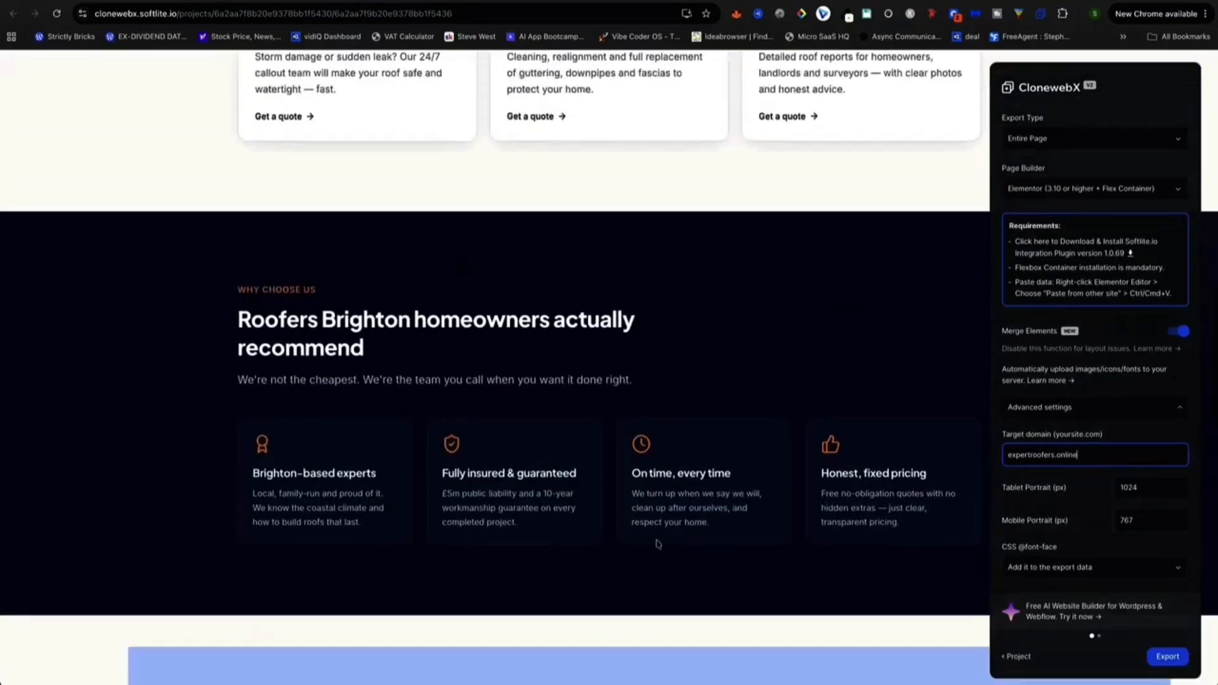
{"action": "scroll", "coordinate": [656, 547], "scroll_direction": "up", "scroll_amount": 8}
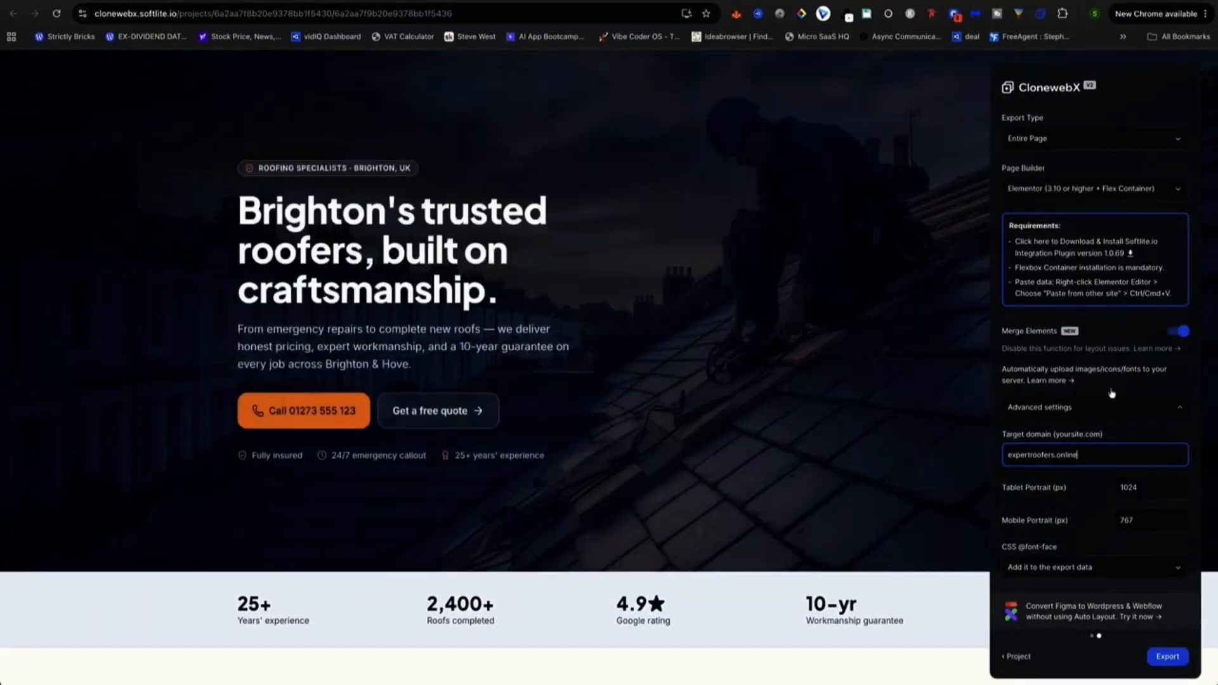
{"action": "left_click", "coordinate": [1171, 662]}
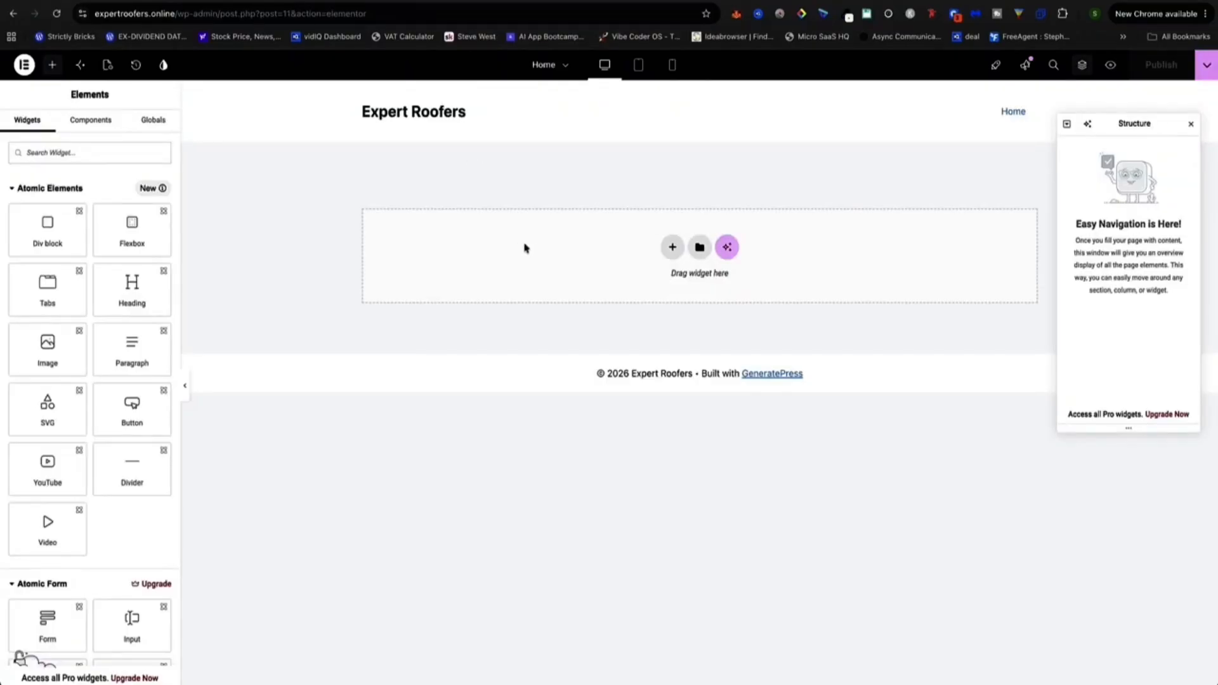
{"action": "right_click", "coordinate": [585, 253]}
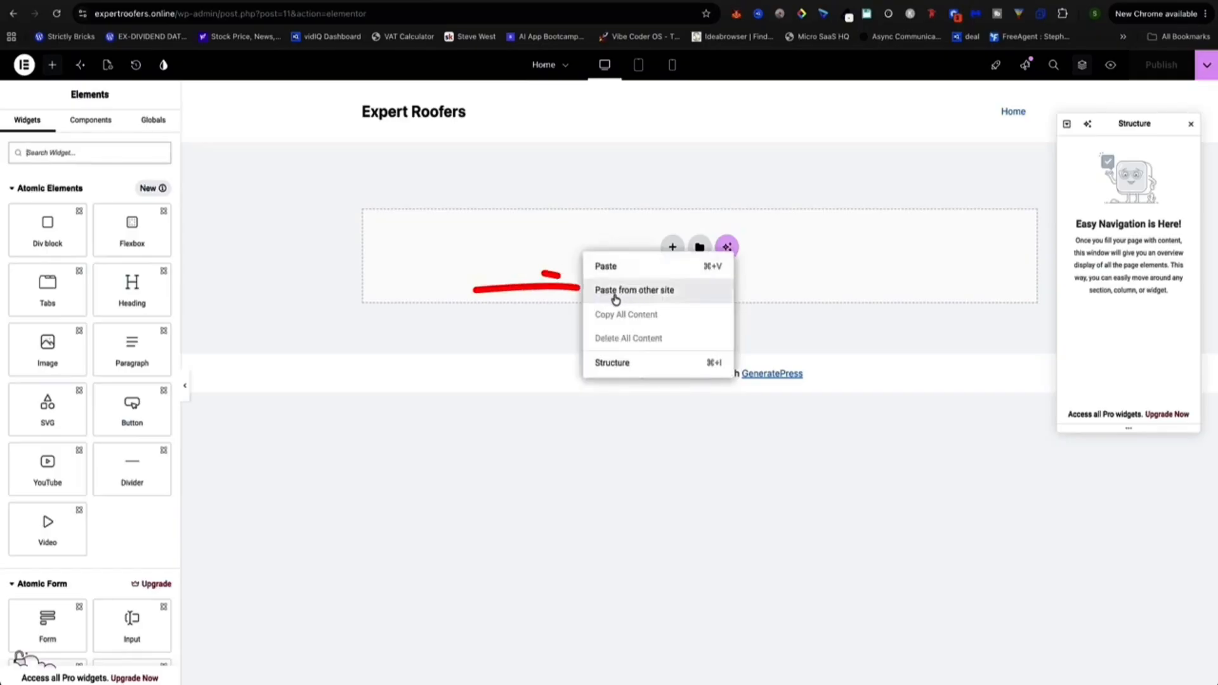
Paste the cloned roofing page into Home using Paste from other site and Cmd+V.
{"action": "left_click", "coordinate": [662, 291]}
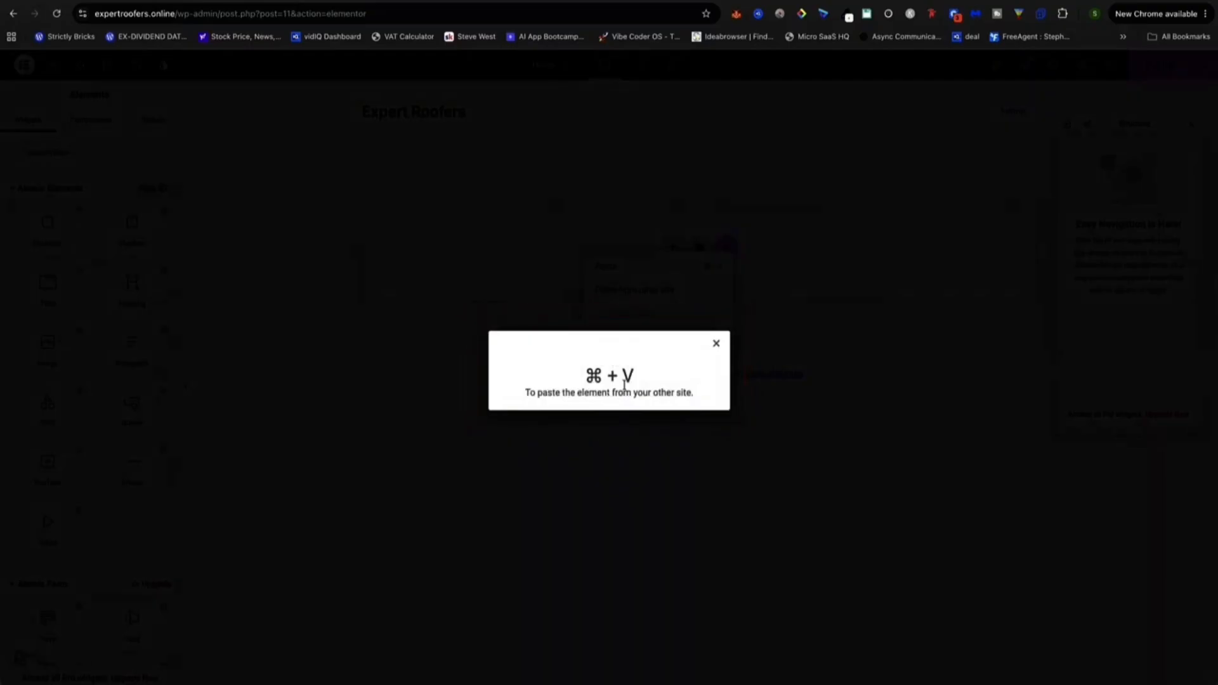
{"action": "key", "text": "super+v"}
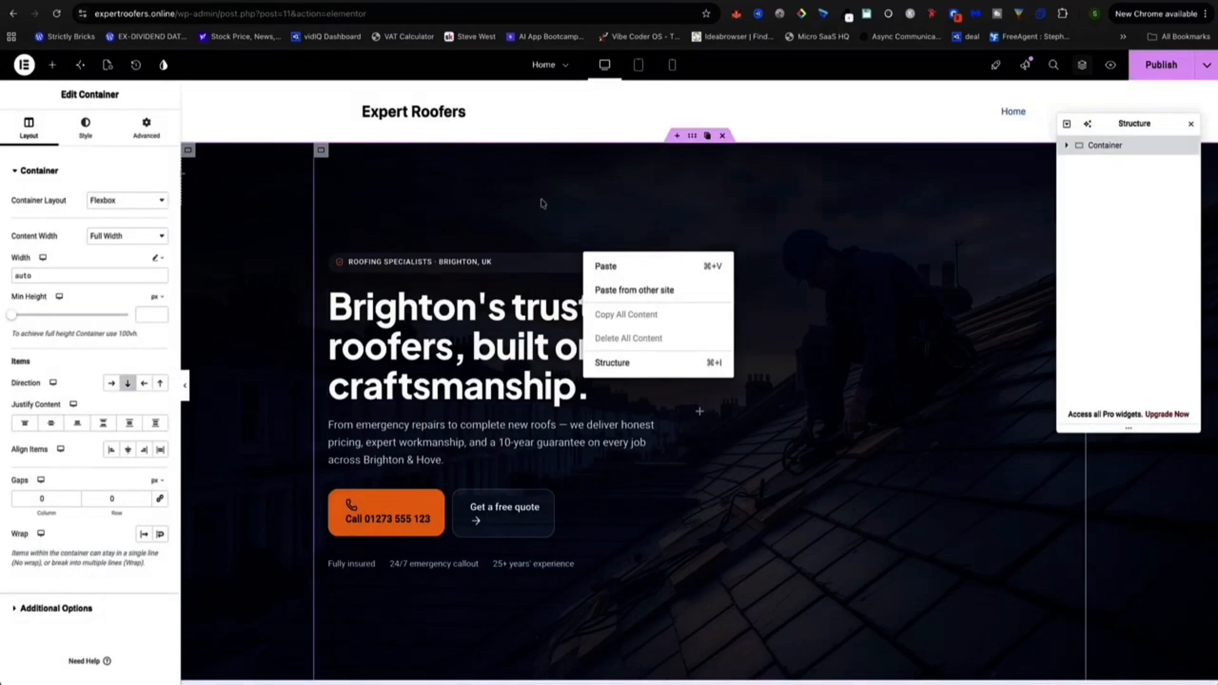
Dismiss the paste menu and review the pasted hero, stats and services sections.
{"action": "left_click", "coordinate": [282, 184]}
{"action": "scroll", "coordinate": [285, 184], "scroll_direction": "down", "scroll_amount": 15}
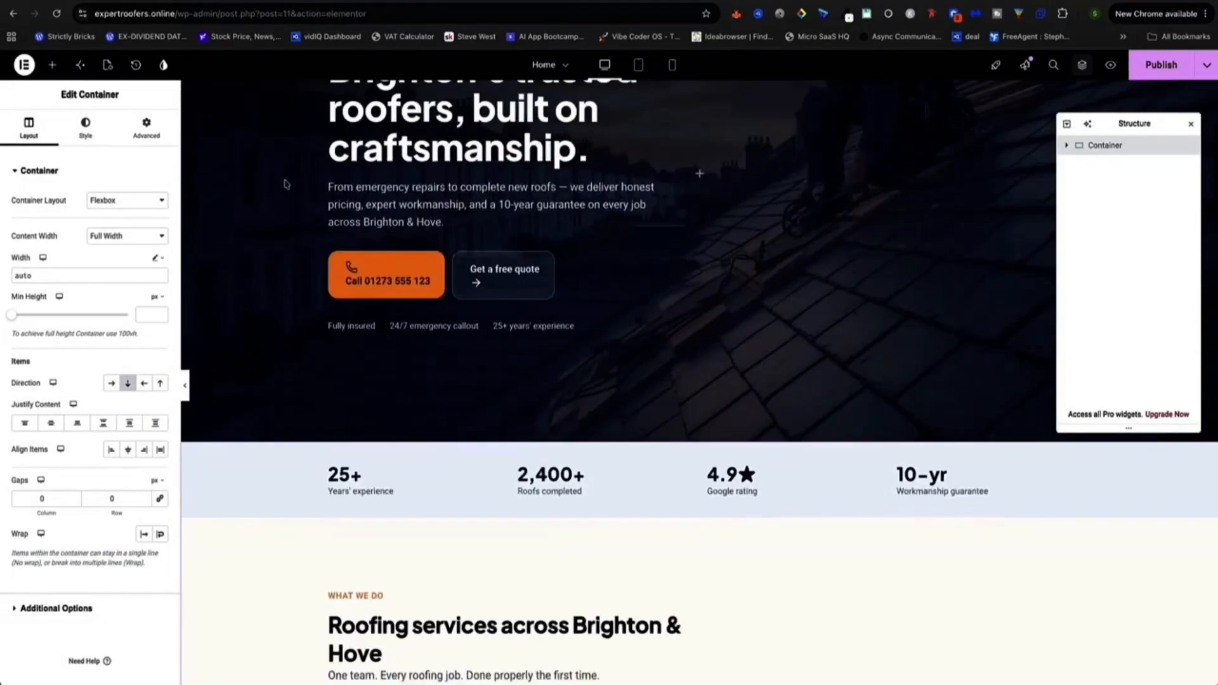
{"action": "scroll", "coordinate": [284, 185], "scroll_direction": "down", "scroll_amount": 12}
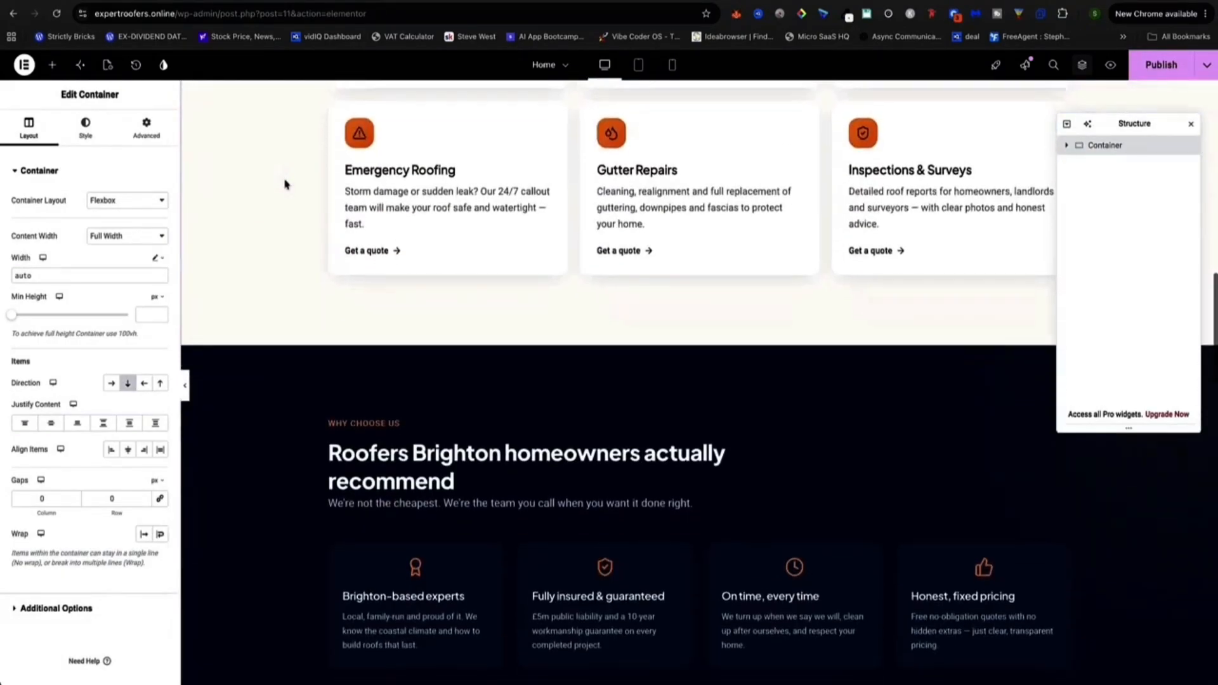
{"action": "scroll", "coordinate": [285, 185], "scroll_direction": "down", "scroll_amount": 15}
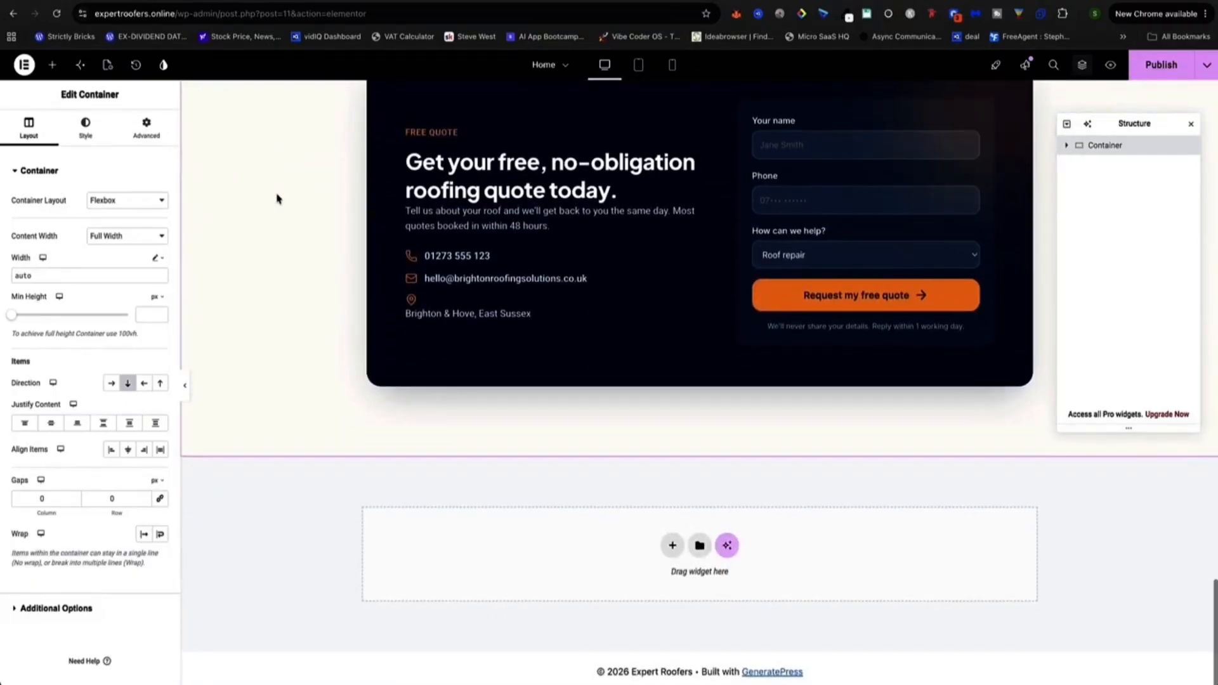
{"action": "scroll", "coordinate": [281, 196], "scroll_direction": "up", "scroll_amount": 15}
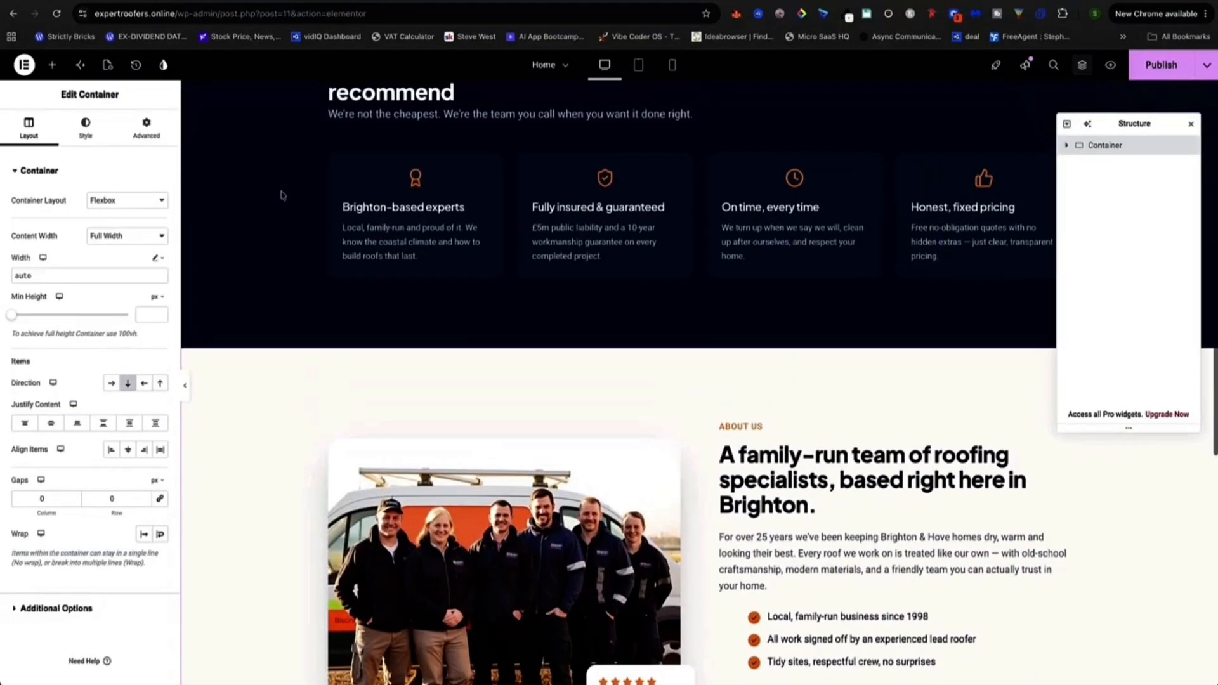
{"action": "scroll", "coordinate": [281, 195], "scroll_direction": "up", "scroll_amount": 10}
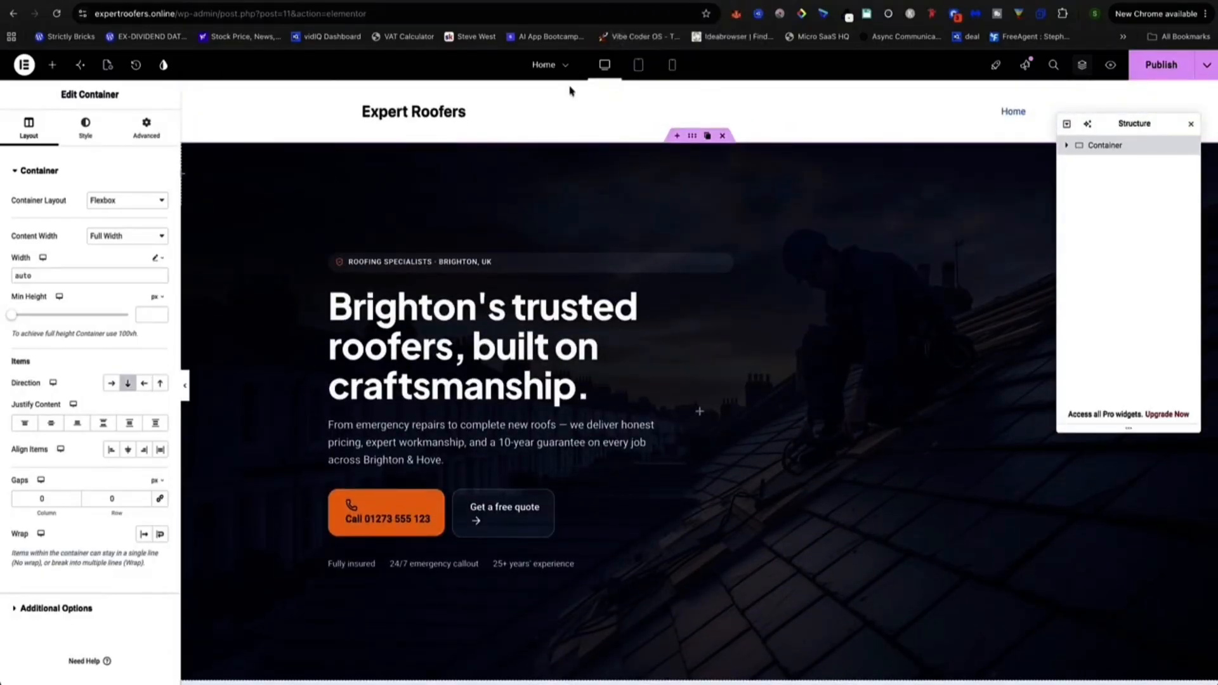
Compare the pasted Elementor page against the original Lovable roofing site.
{"action": "left_click", "coordinate": [623, 4]}
{"action": "scroll", "coordinate": [161, 237], "scroll_direction": "down", "scroll_amount": 12}
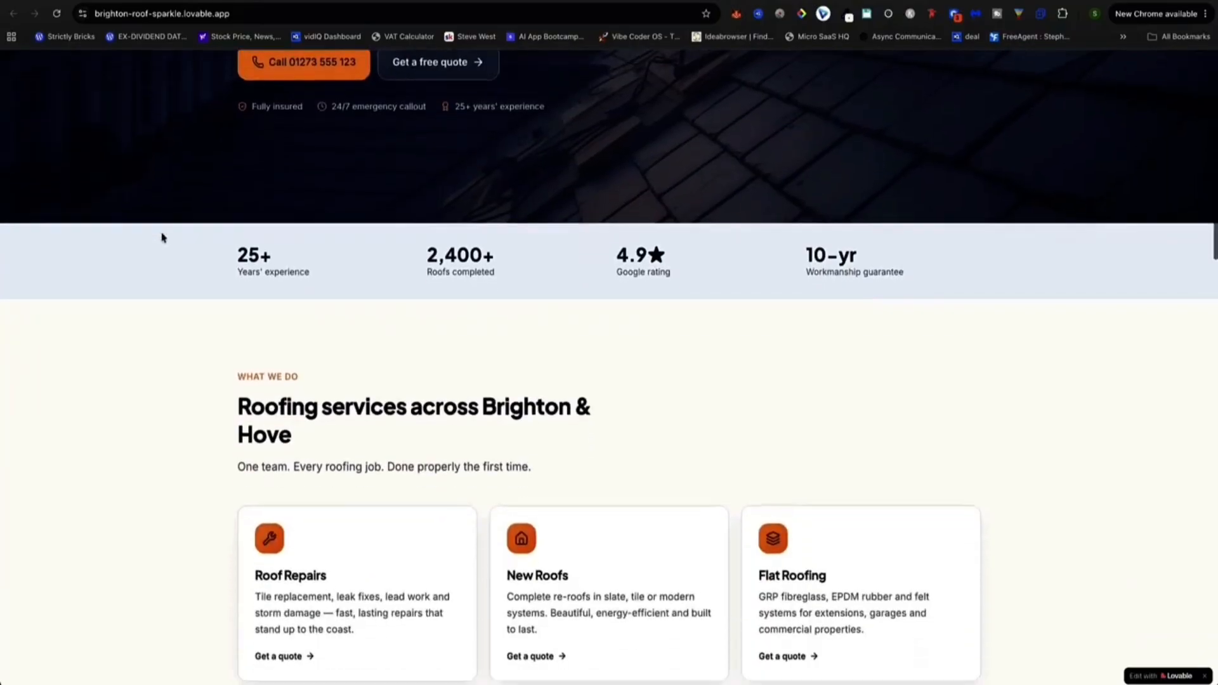
{"action": "scroll", "coordinate": [167, 246], "scroll_direction": "down", "scroll_amount": 20}
{"action": "scroll", "coordinate": [172, 245], "scroll_direction": "up", "scroll_amount": 20}
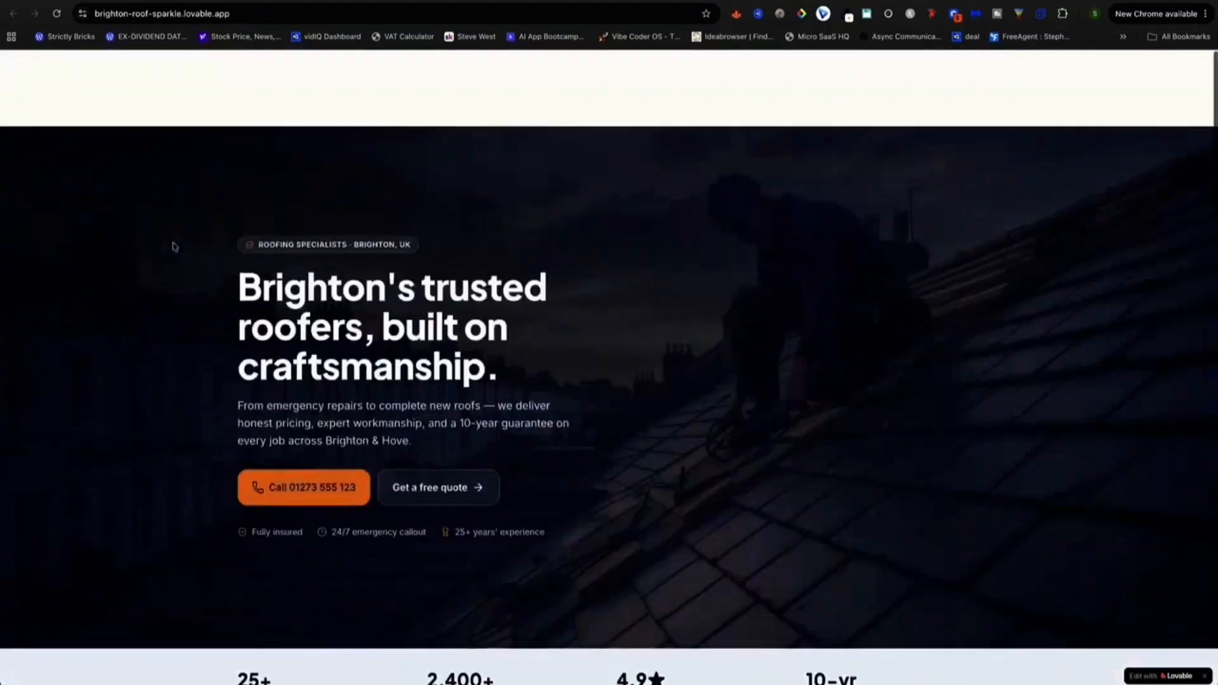
{"action": "scroll", "coordinate": [277, 79], "scroll_direction": "down", "scroll_amount": 1}
{"action": "left_click", "coordinate": [471, 5]}
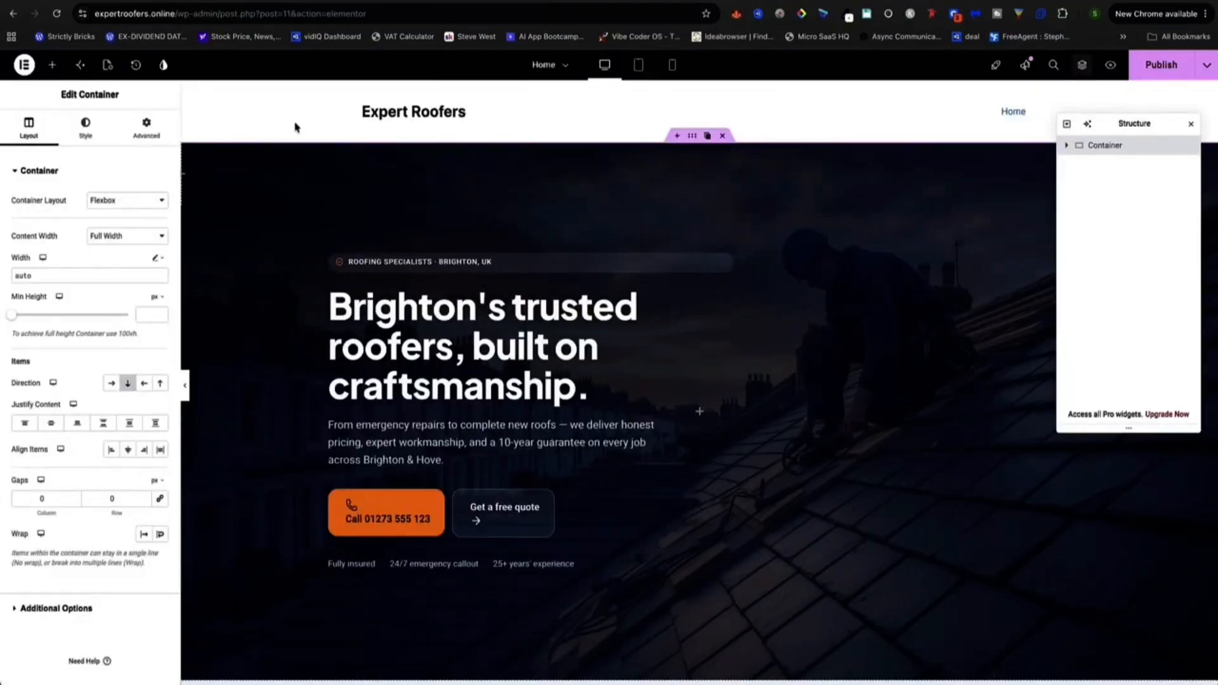
{"action": "scroll", "coordinate": [277, 204], "scroll_direction": "down", "scroll_amount": 20}
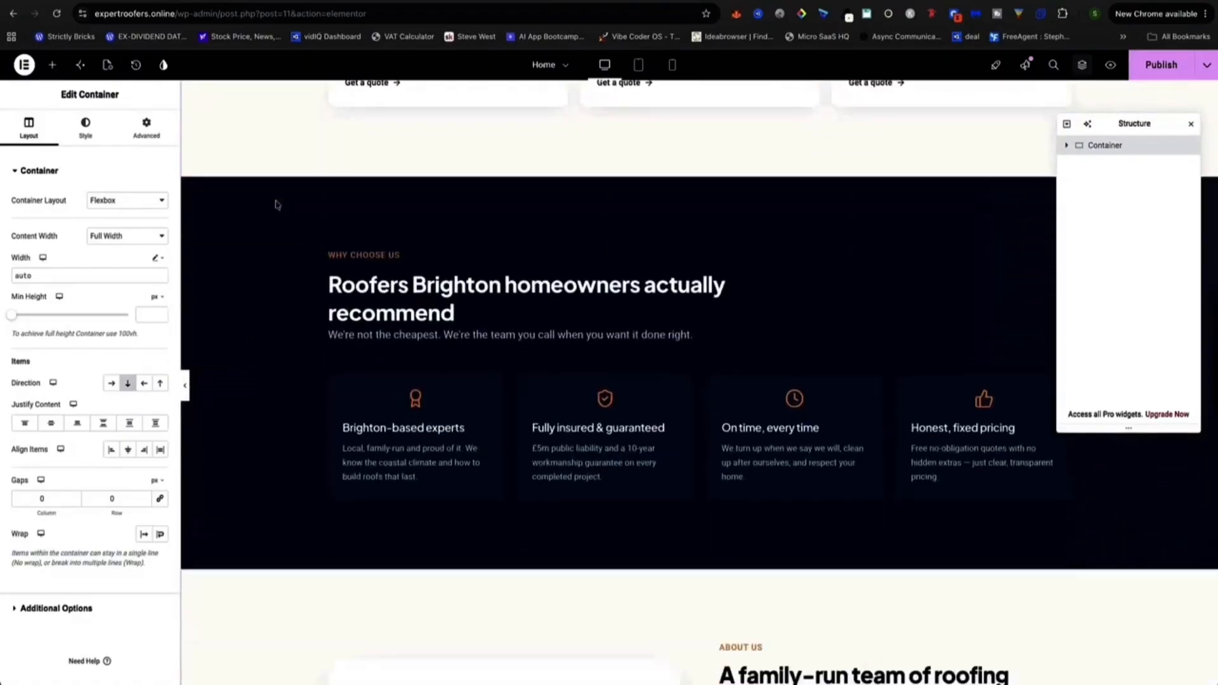
{"action": "scroll", "coordinate": [275, 205], "scroll_direction": "down", "scroll_amount": 12}
{"action": "scroll", "coordinate": [275, 202], "scroll_direction": "up", "scroll_amount": 20}
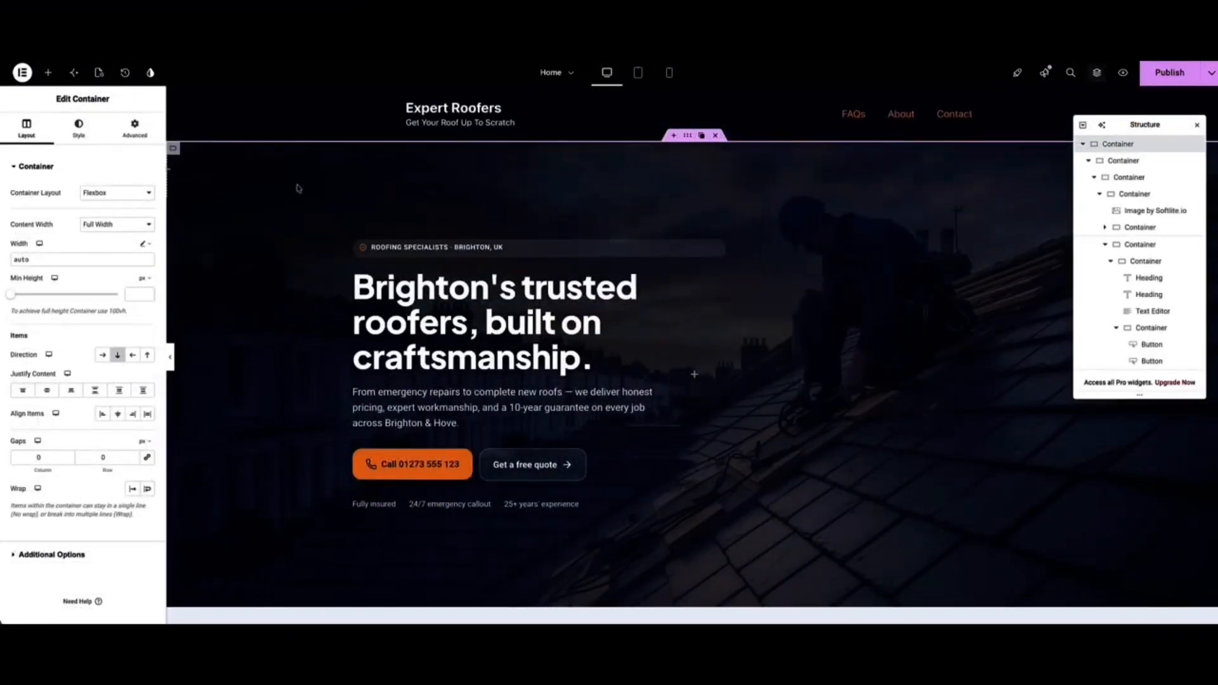
{"action": "scroll", "coordinate": [298, 188], "scroll_direction": "down", "scroll_amount": 7}
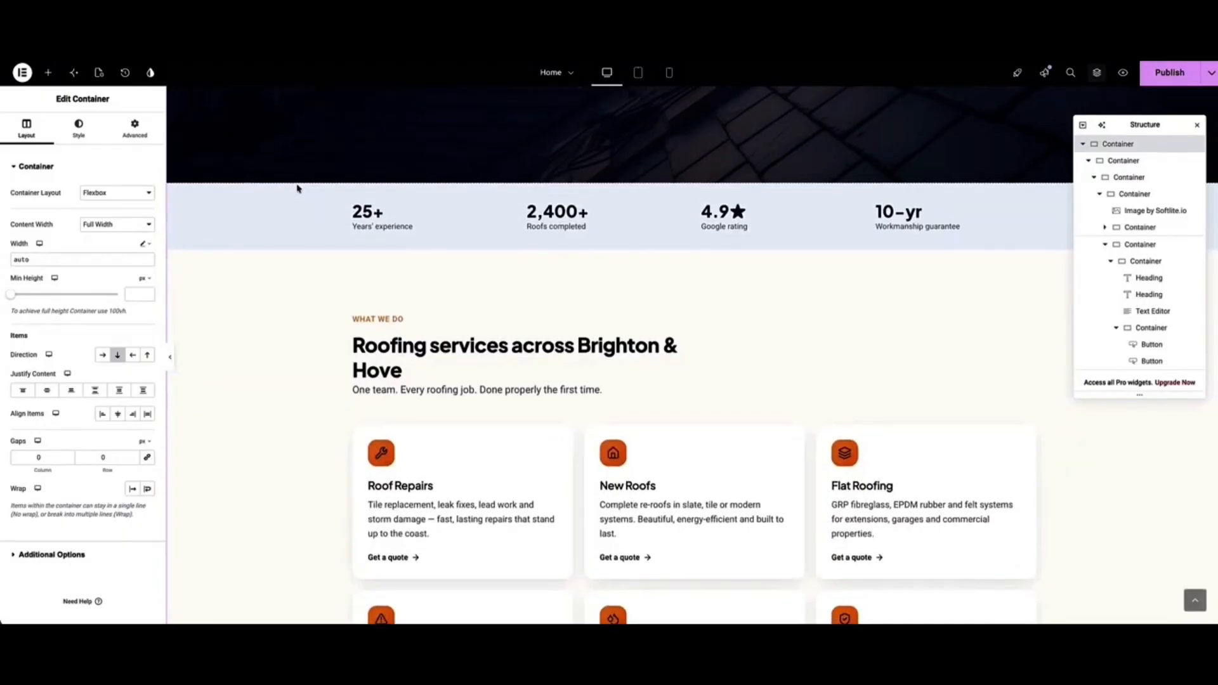
Replace 'Brighton' with 'London' at the start of the hero headline.
{"action": "scroll", "coordinate": [299, 188], "scroll_direction": "down", "scroll_amount": 3}
{"action": "scroll", "coordinate": [293, 196], "scroll_direction": "up", "scroll_amount": 10}
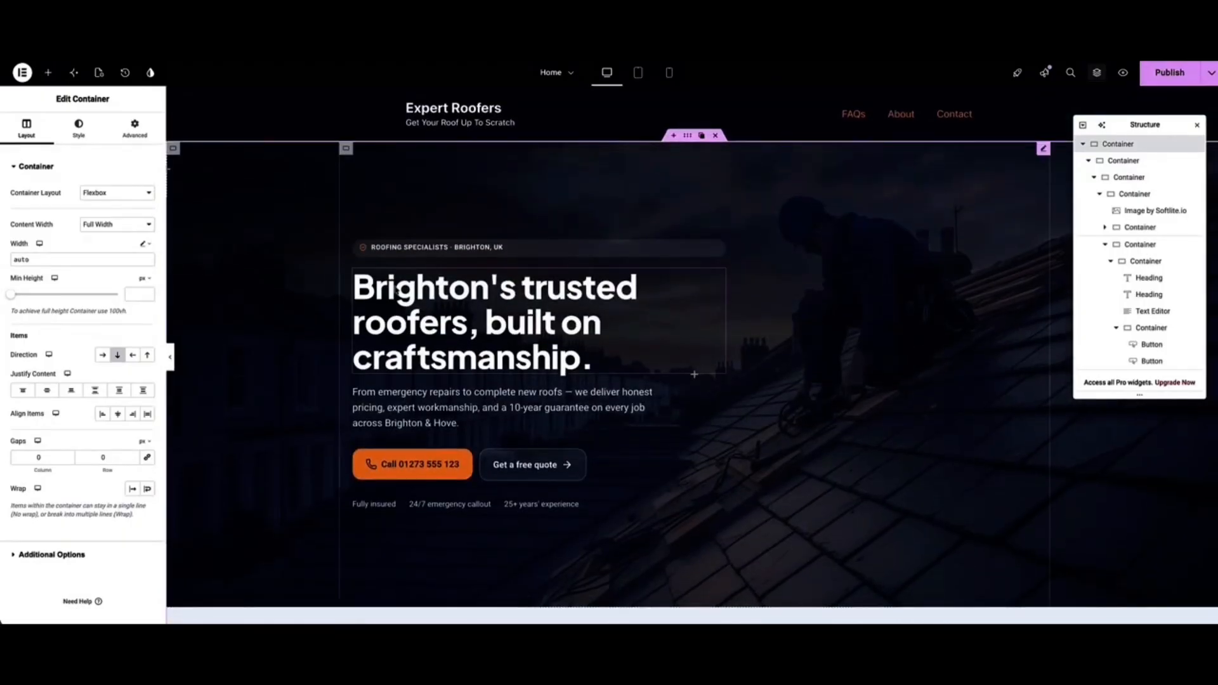
{"action": "left_click", "coordinate": [438, 314]}
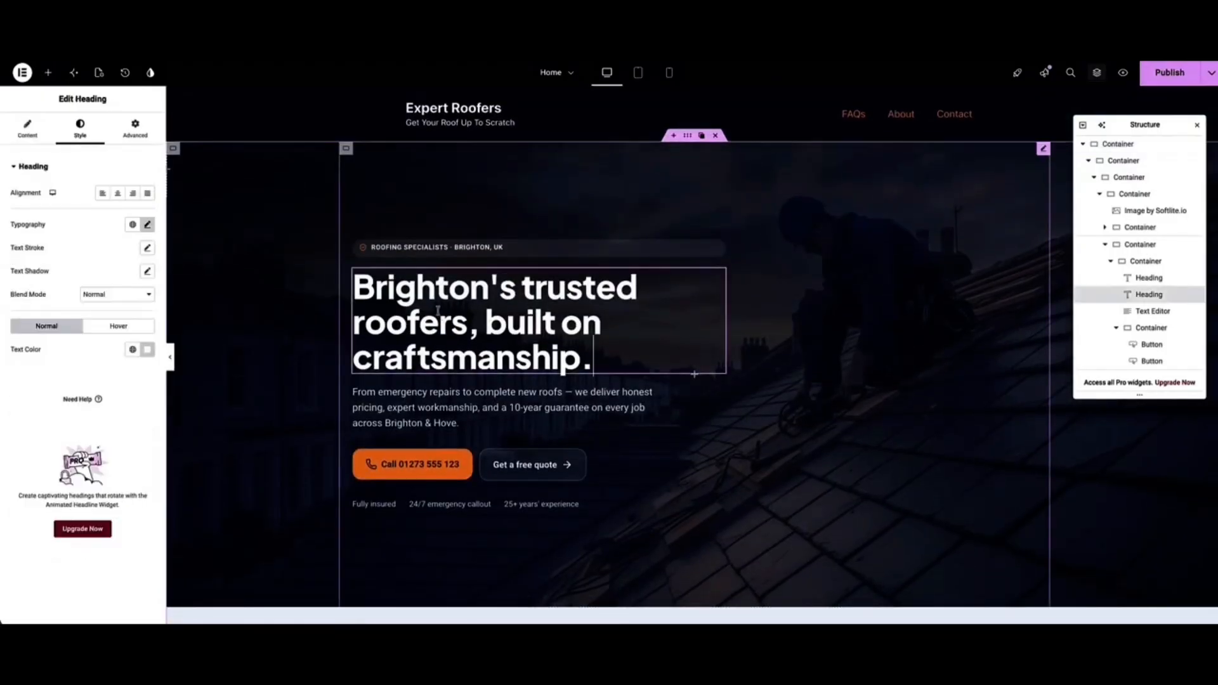
{"action": "left_click_drag", "start_coordinate": [488, 285], "coordinate": [359, 287]}
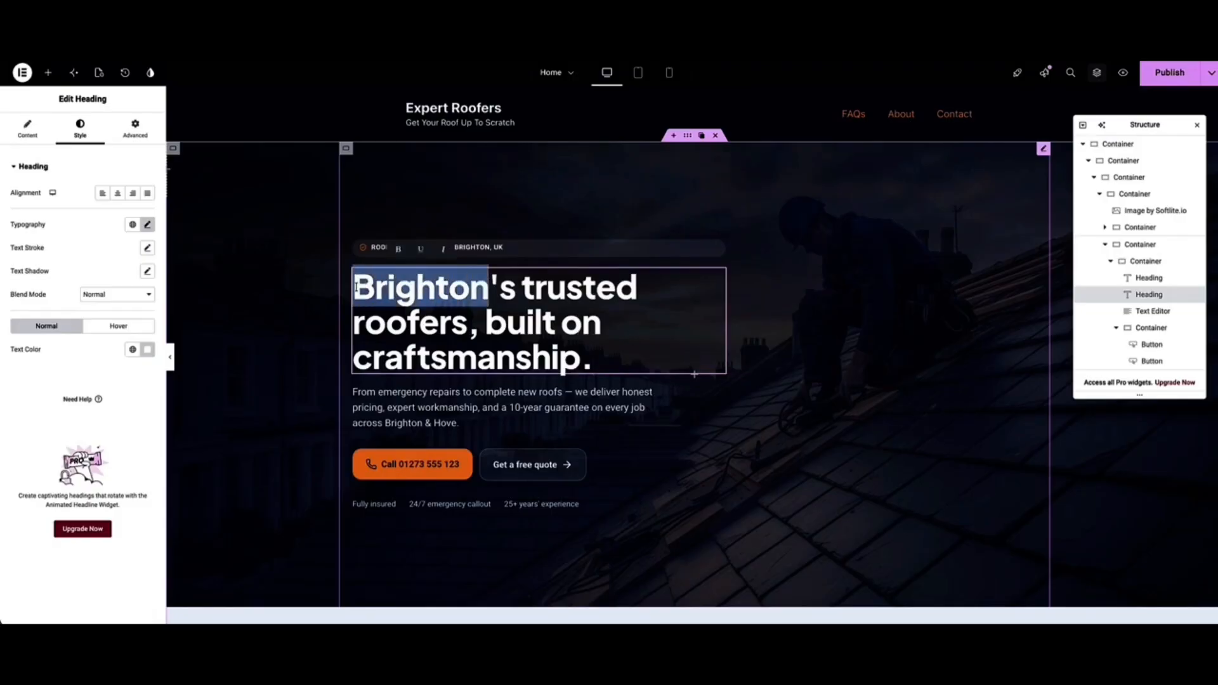
{"action": "type", "text": "London"}
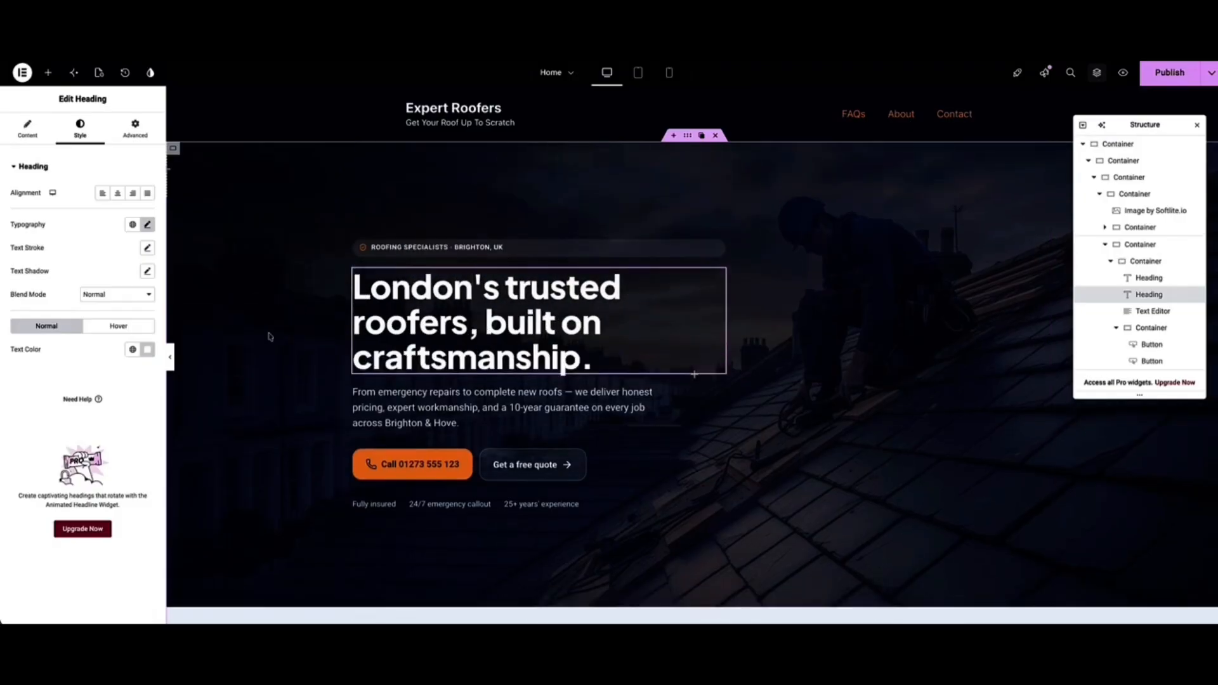
Select the intro paragraph text and then the Get a free quote button.
{"action": "left_click", "coordinate": [398, 407]}
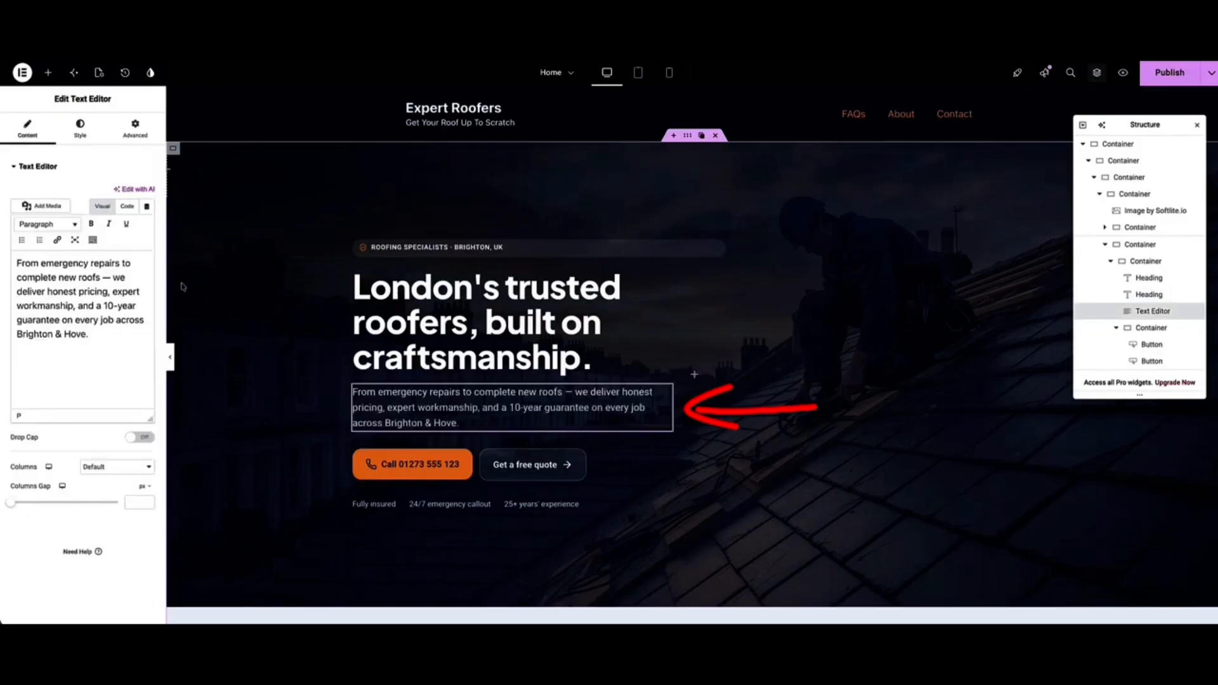
{"action": "left_click_drag", "start_coordinate": [109, 337], "coordinate": [14, 269]}
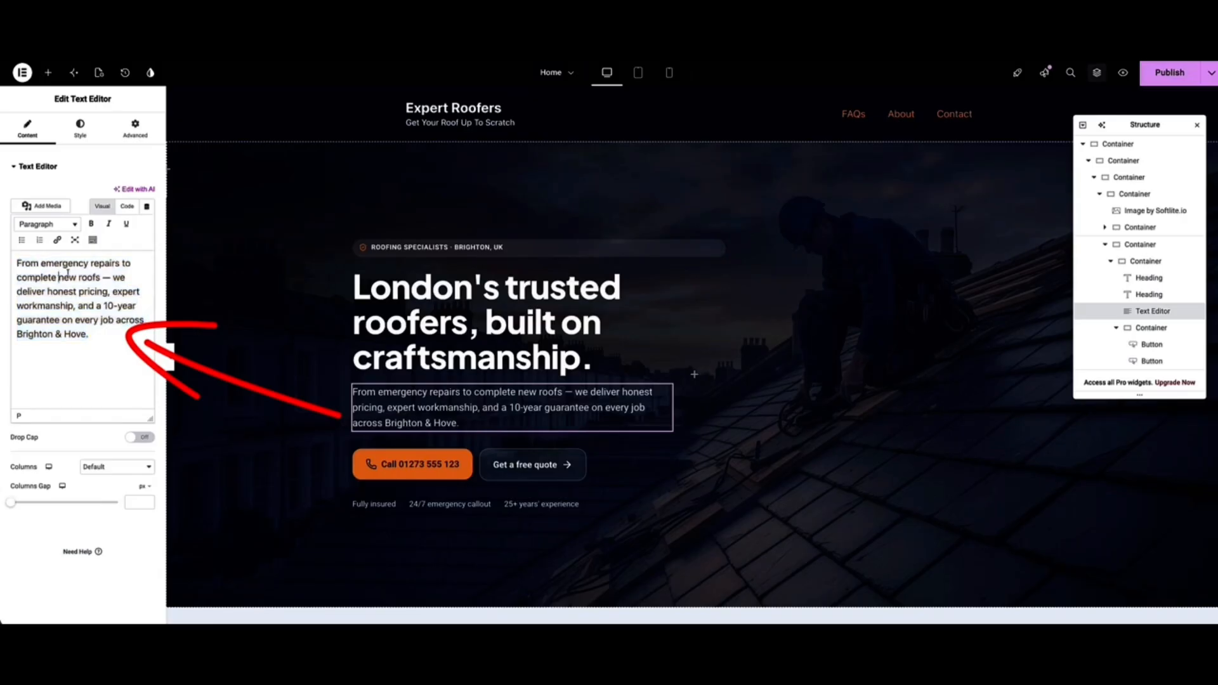
{"action": "left_click", "coordinate": [503, 462]}
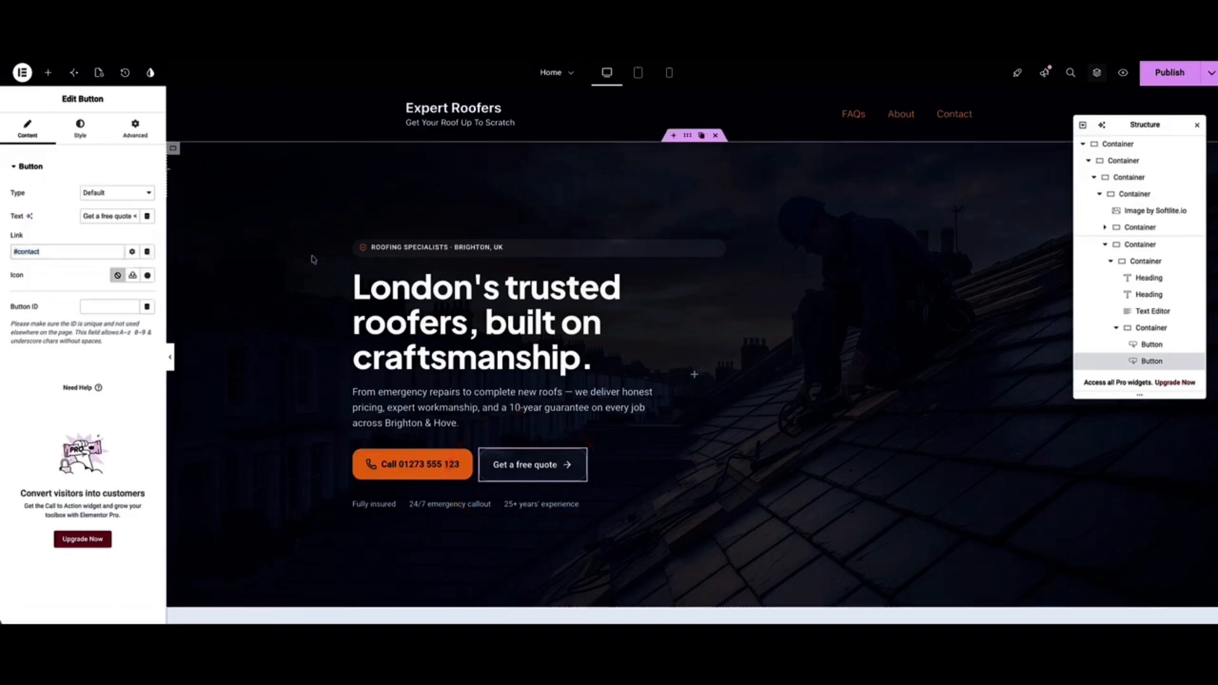
Drag the Roofing Specialists badge below the main headline and bring up the edit history.
{"action": "scroll", "coordinate": [277, 281], "scroll_direction": "down", "scroll_amount": 2}
{"action": "scroll", "coordinate": [277, 281], "scroll_direction": "up", "scroll_amount": 2}
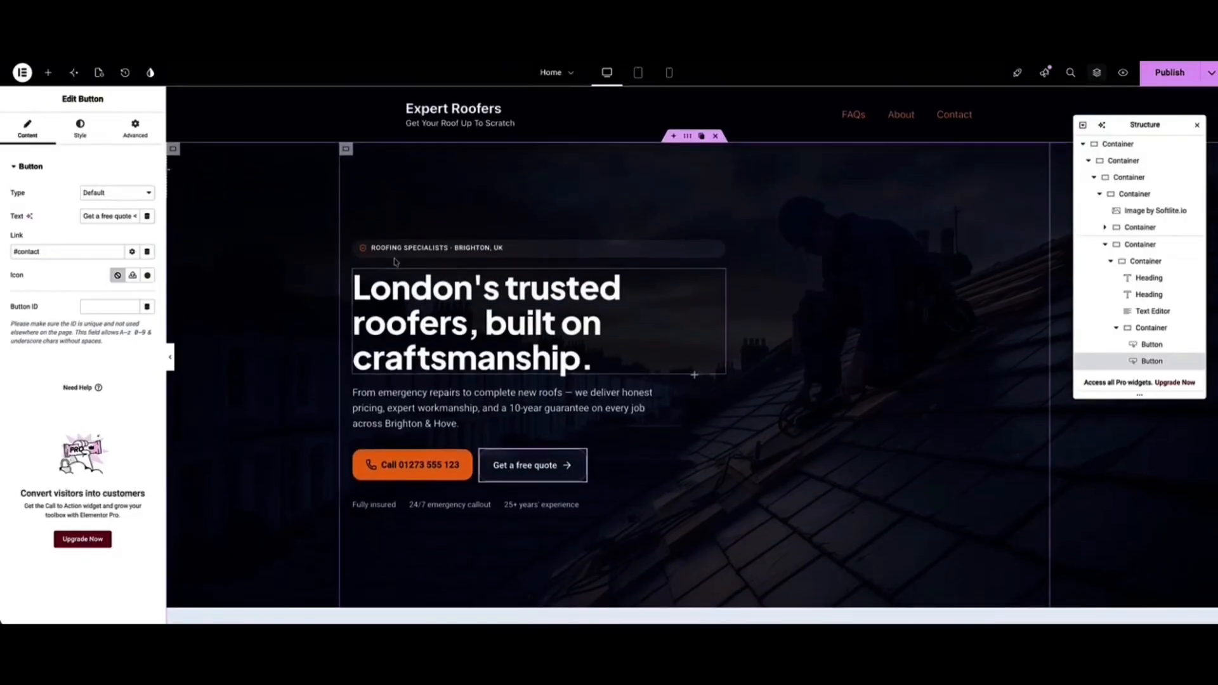
{"action": "left_click", "coordinate": [413, 247]}
{"action": "left_click_drag", "start_coordinate": [501, 252], "coordinate": [431, 371]}
{"action": "left_click", "coordinate": [125, 73]}
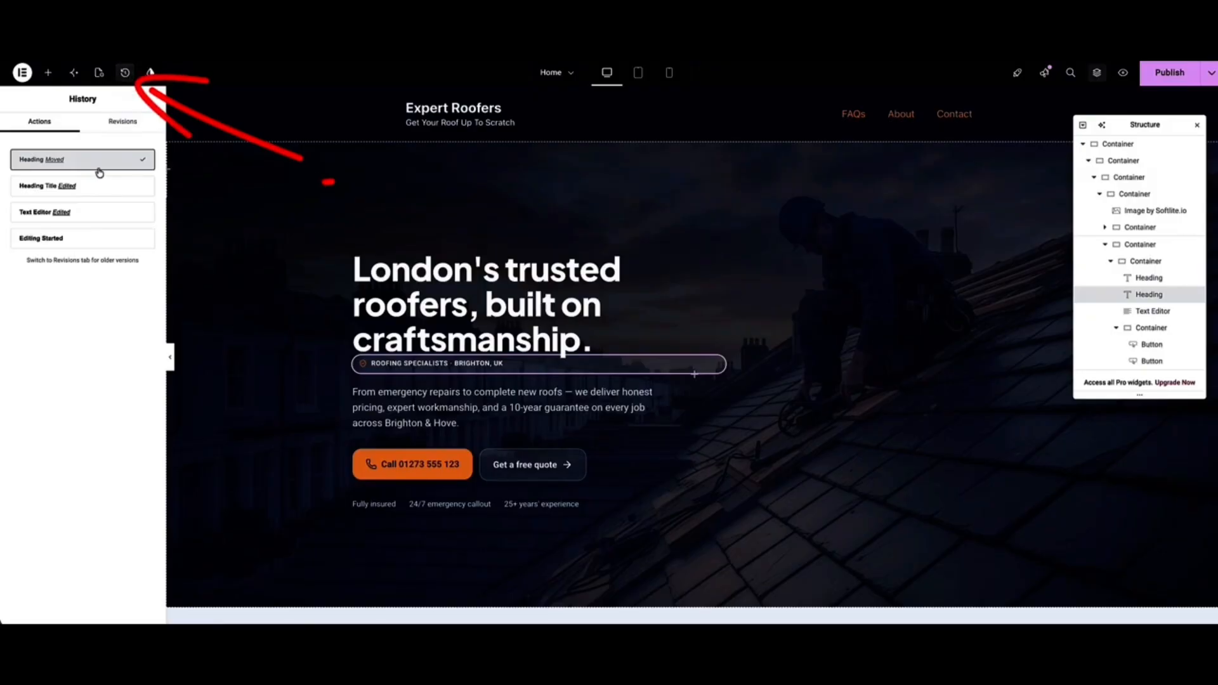
Revert to the 'Heading Title Edited' history entry, then view the hero container's Style settings.
{"action": "left_click", "coordinate": [87, 187]}
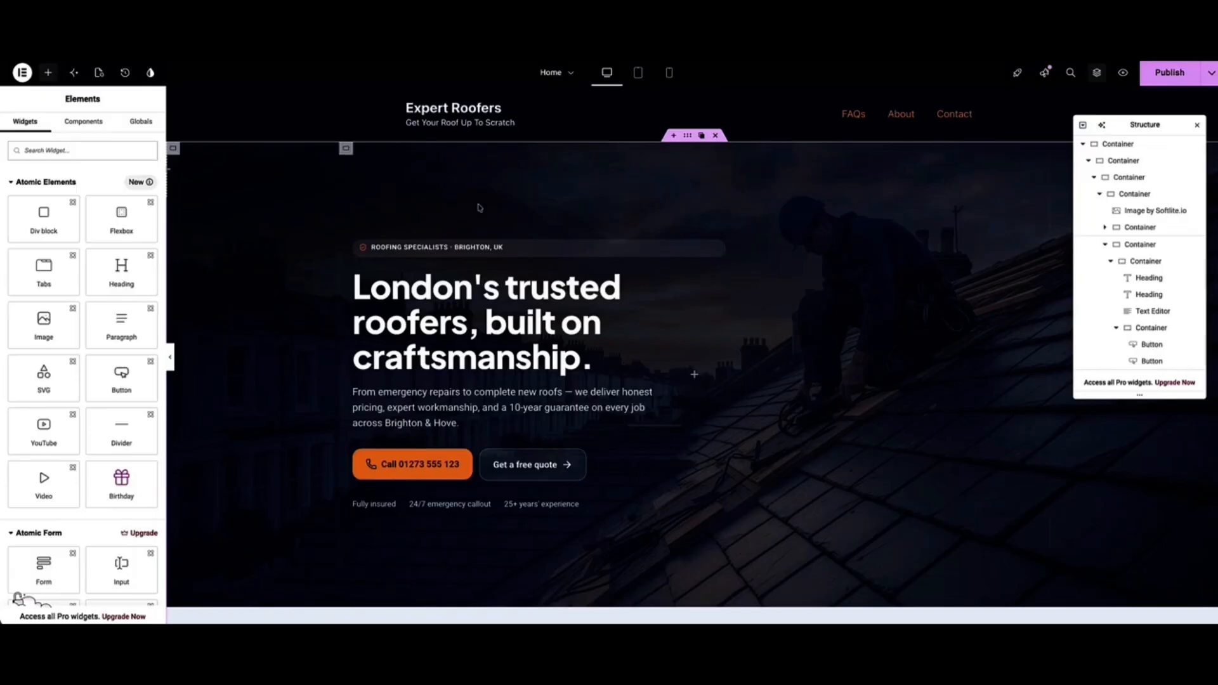
{"action": "left_click", "coordinate": [687, 138]}
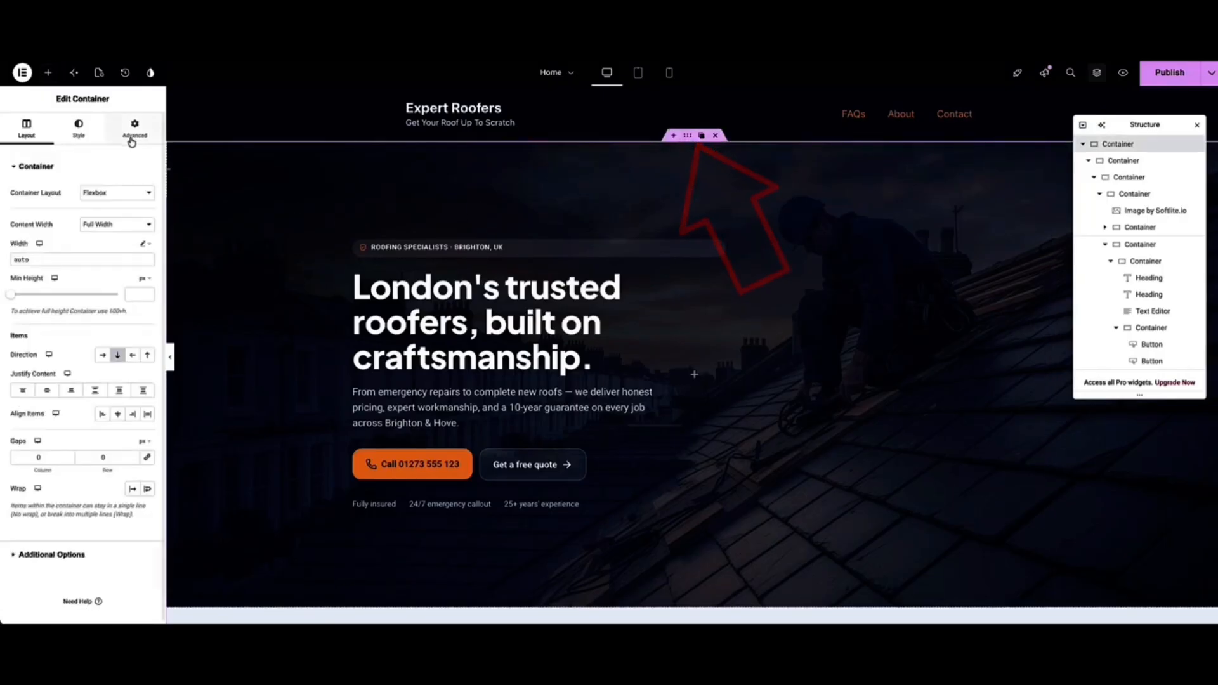
{"action": "left_click", "coordinate": [86, 132]}
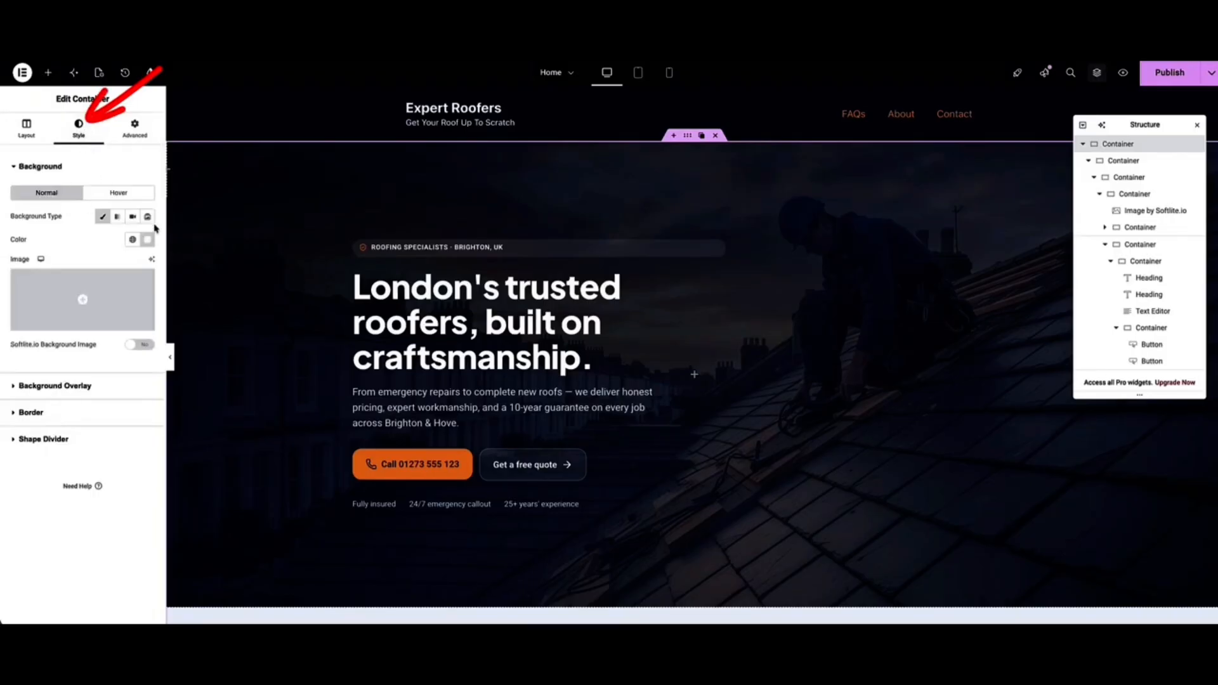
{"action": "scroll", "coordinate": [281, 206], "scroll_direction": "down", "scroll_amount": 5}
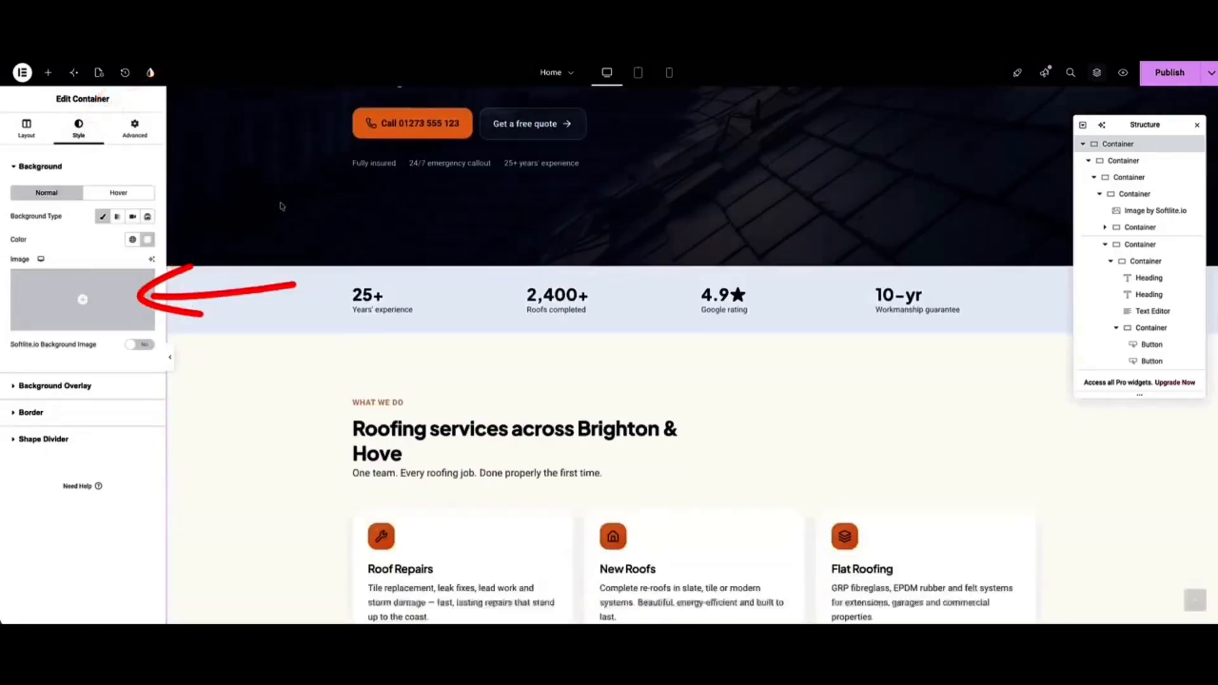
{"action": "scroll", "coordinate": [281, 206], "scroll_direction": "down", "scroll_amount": 4}
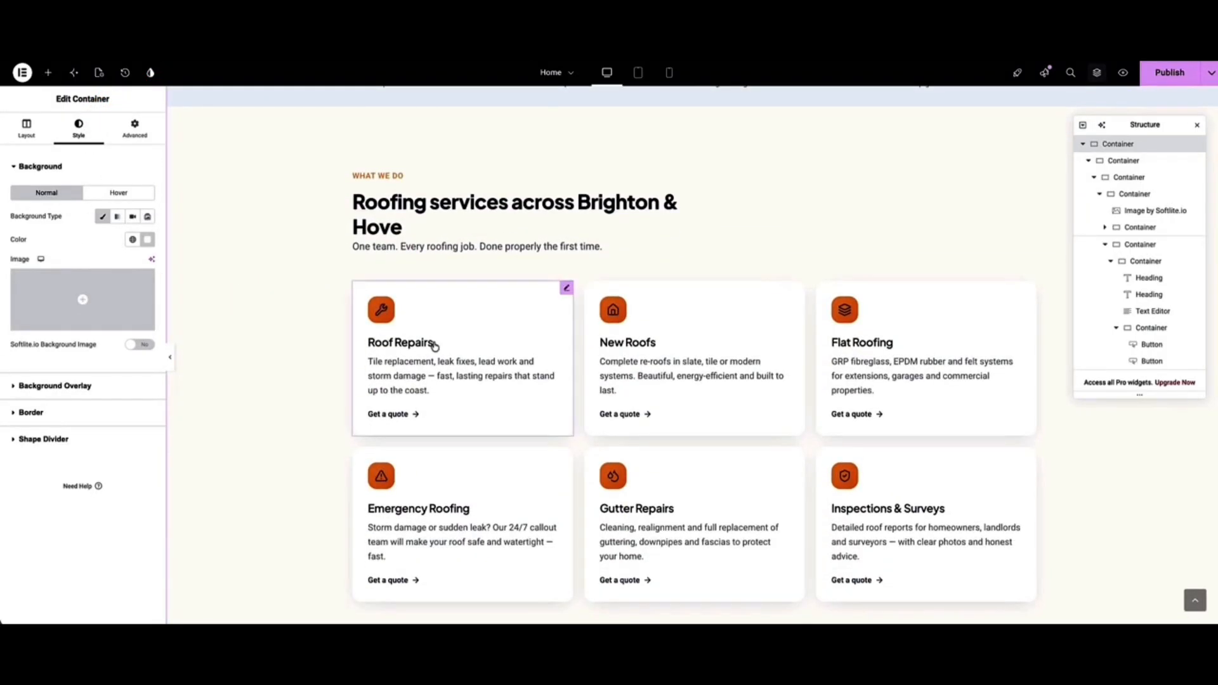
Select the Roof Repairs service card and scroll through its settings.
{"action": "left_click", "coordinate": [435, 346]}
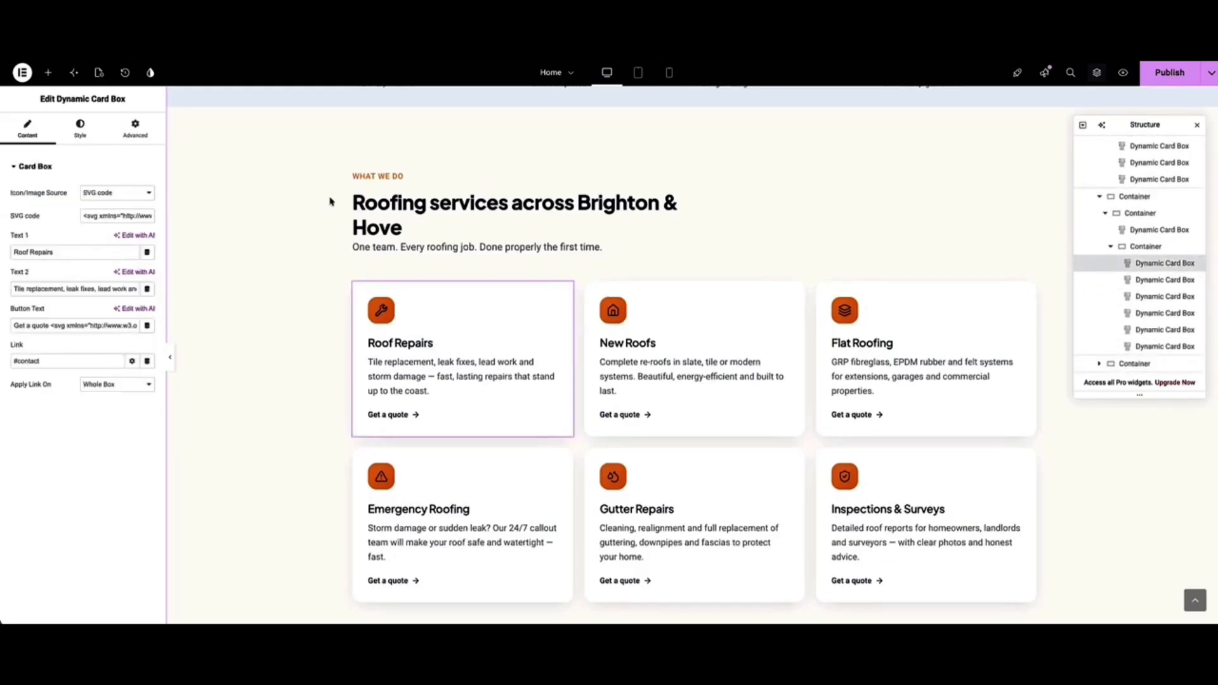
{"action": "scroll", "coordinate": [329, 201], "scroll_direction": "down", "scroll_amount": 4}
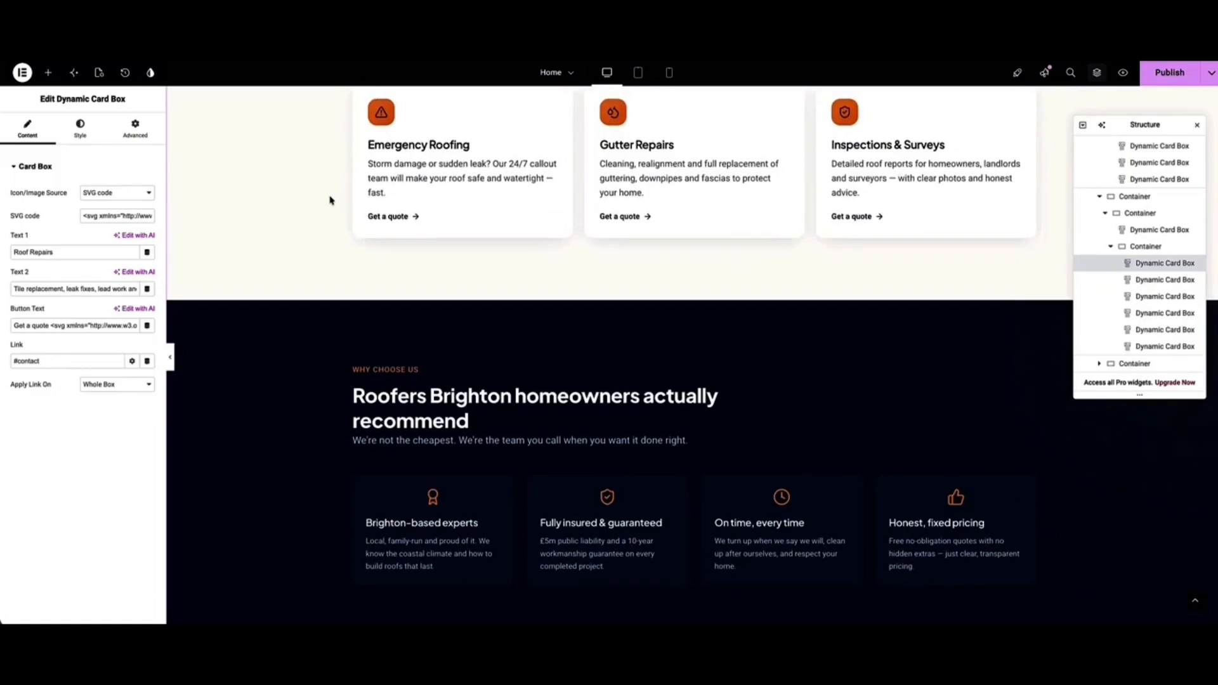
{"action": "scroll", "coordinate": [329, 200], "scroll_direction": "up", "scroll_amount": 5}
{"action": "scroll", "coordinate": [330, 201], "scroll_direction": "up", "scroll_amount": 6}
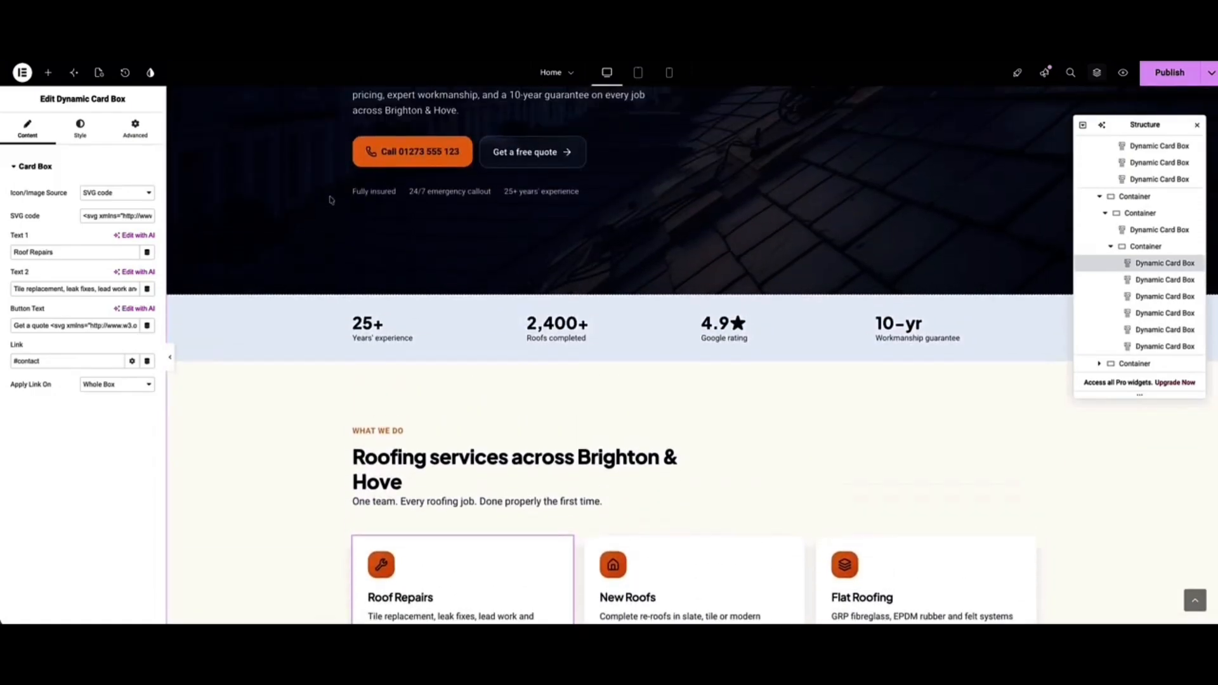
{"action": "scroll", "coordinate": [329, 201], "scroll_direction": "down", "scroll_amount": 1}
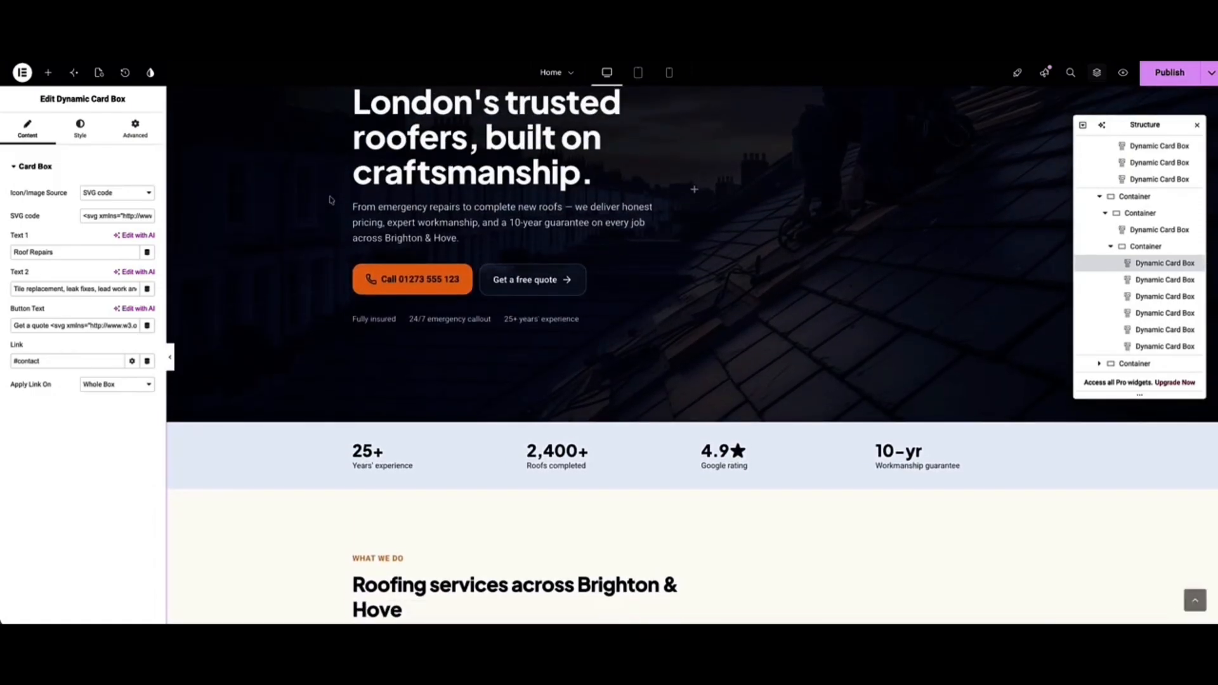
{"action": "scroll", "coordinate": [330, 201], "scroll_direction": "up", "scroll_amount": 3}
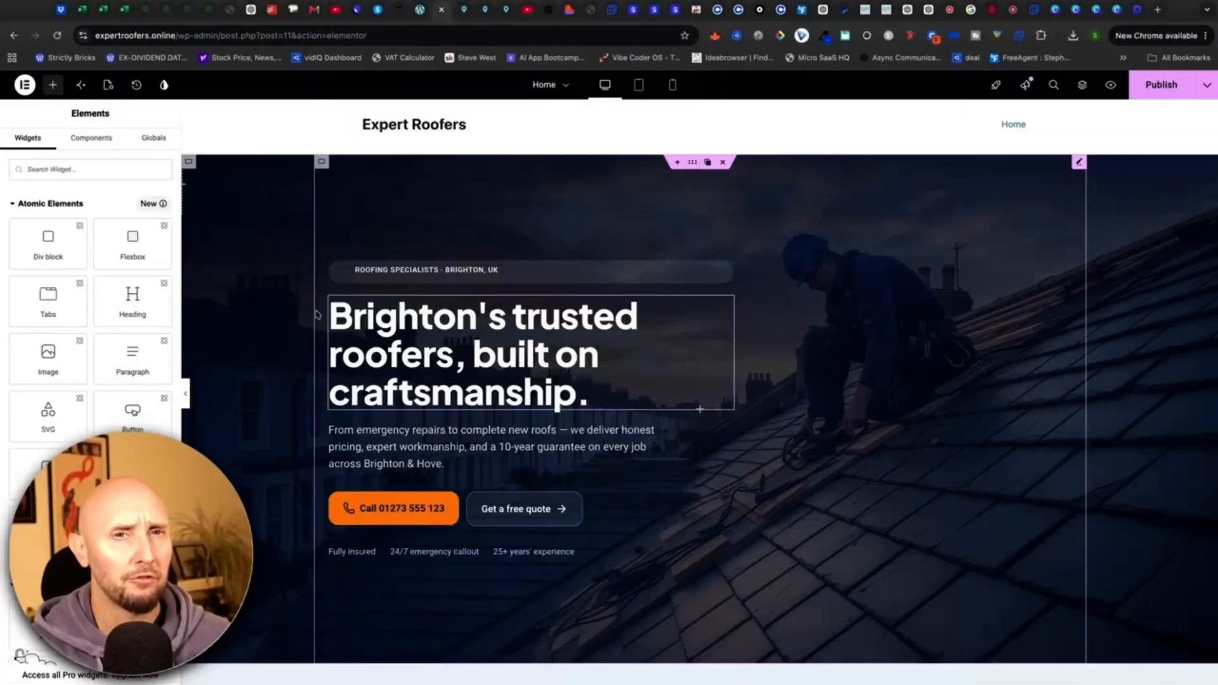
Check the live homepage, then use Exit to WordPress to reach the Home page's block editor.
{"action": "left_click", "coordinate": [420, 11]}
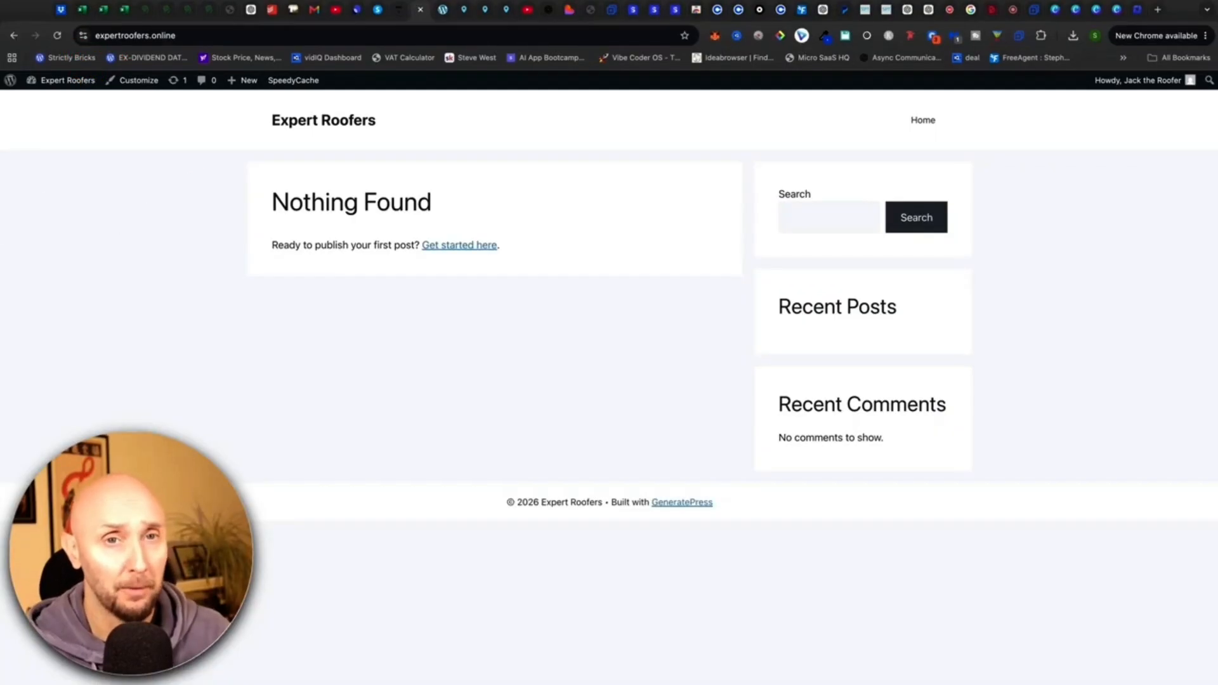
{"action": "left_click", "coordinate": [443, 11]}
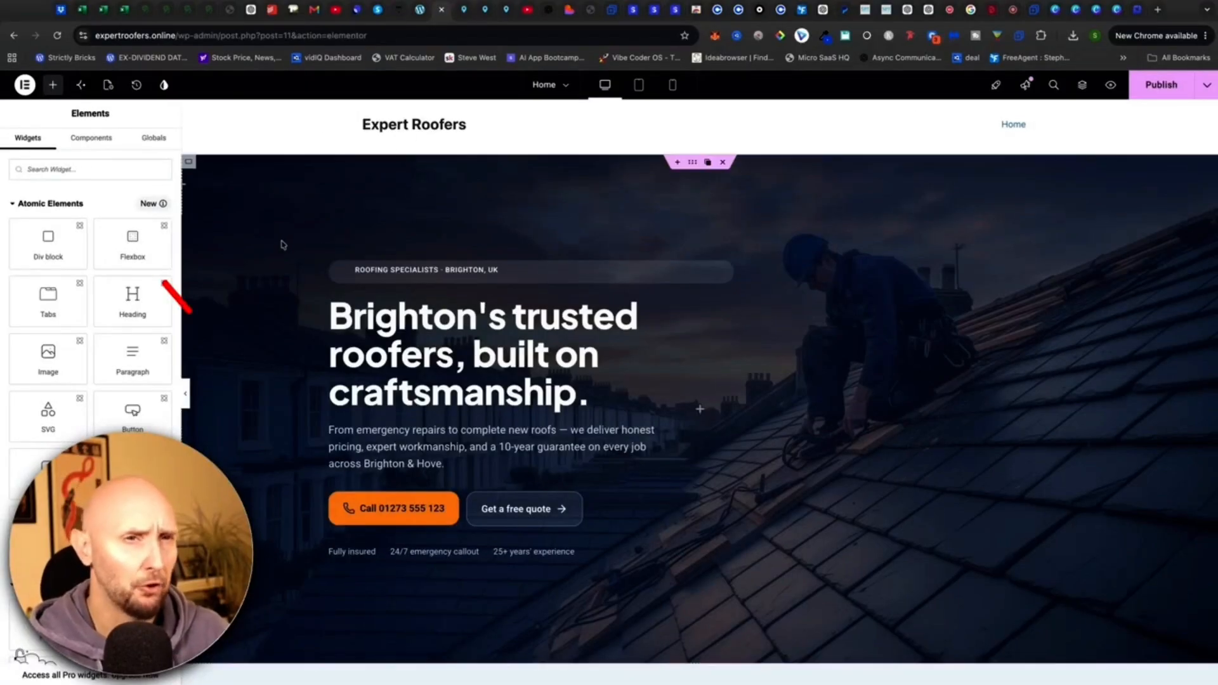
{"action": "left_click", "coordinate": [24, 85]}
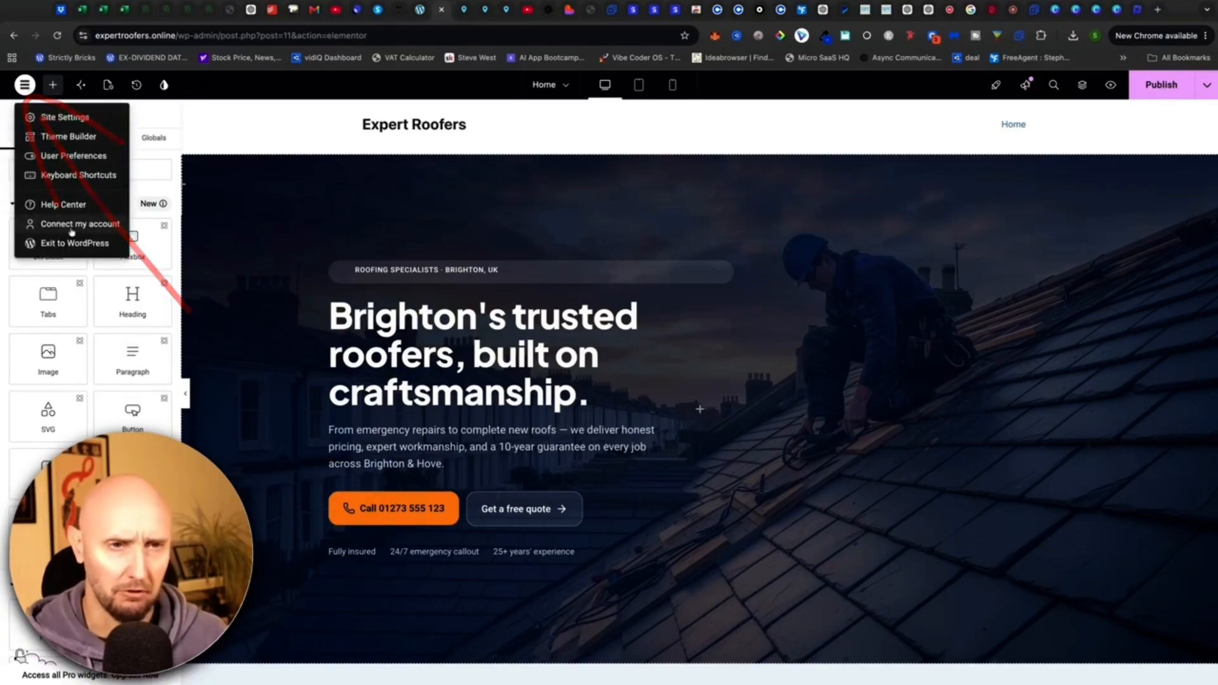
{"action": "left_click", "coordinate": [68, 242]}
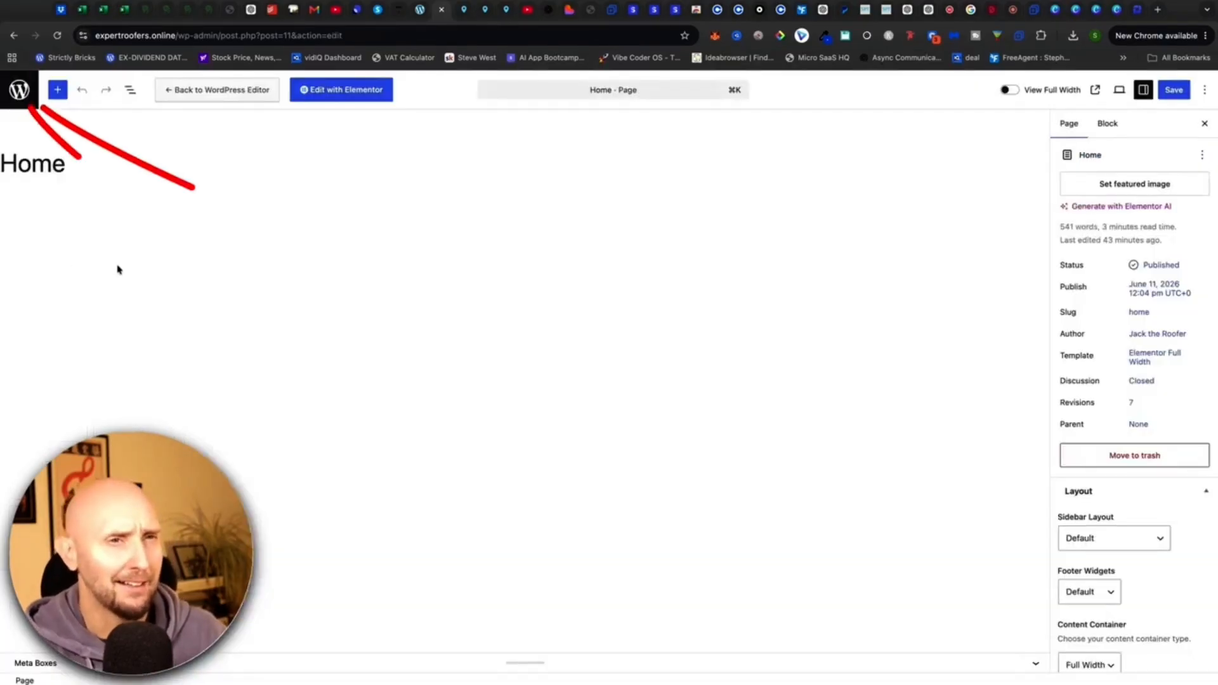
In Reading Settings, choose 'A static page' with Home as the homepage and save.
{"action": "left_click", "coordinate": [19, 90]}
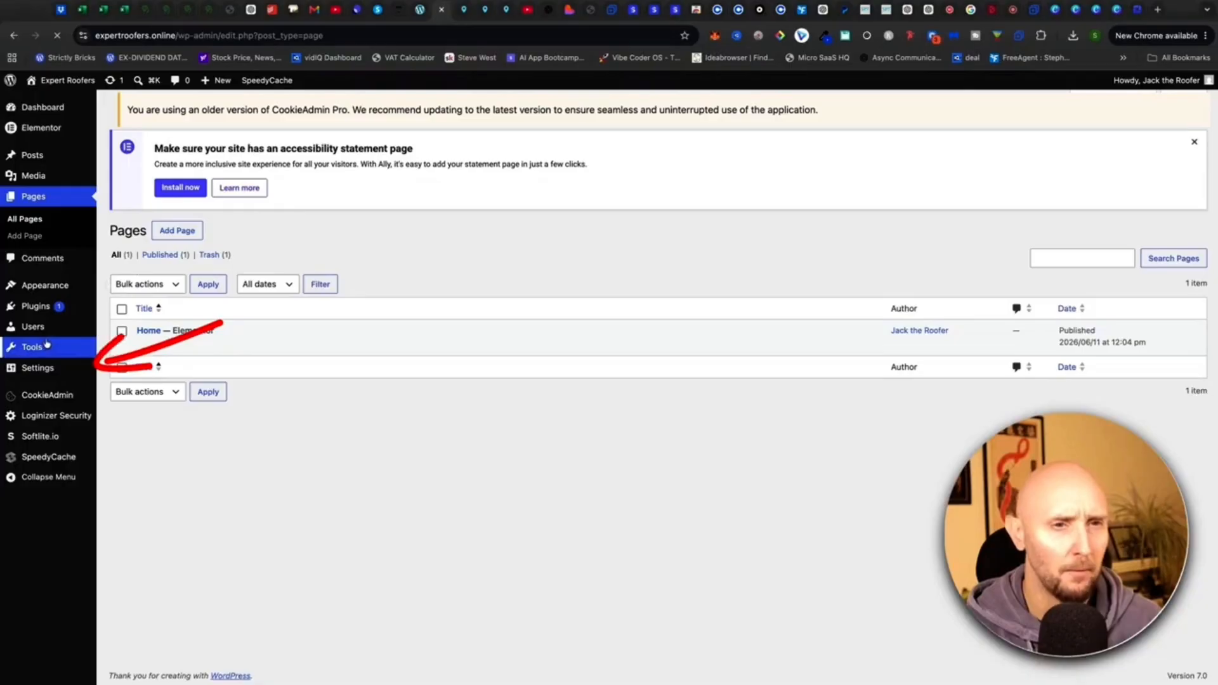
{"action": "mouse_move", "coordinate": [32, 369]}
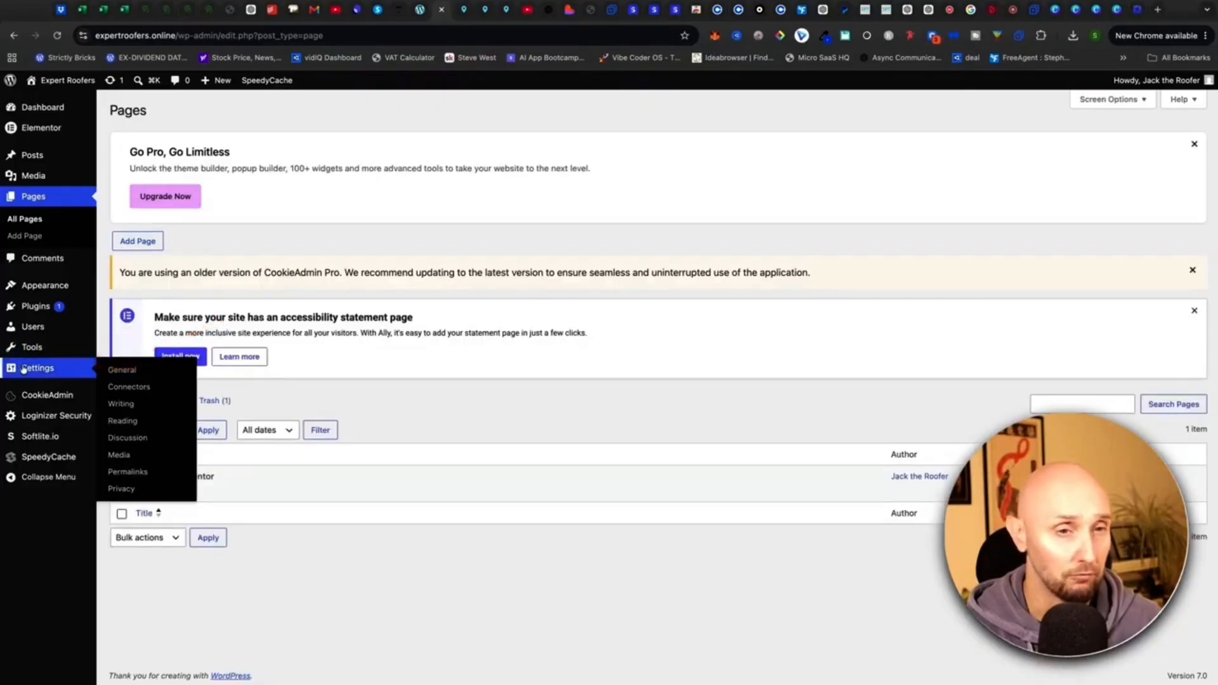
{"action": "left_click", "coordinate": [123, 421]}
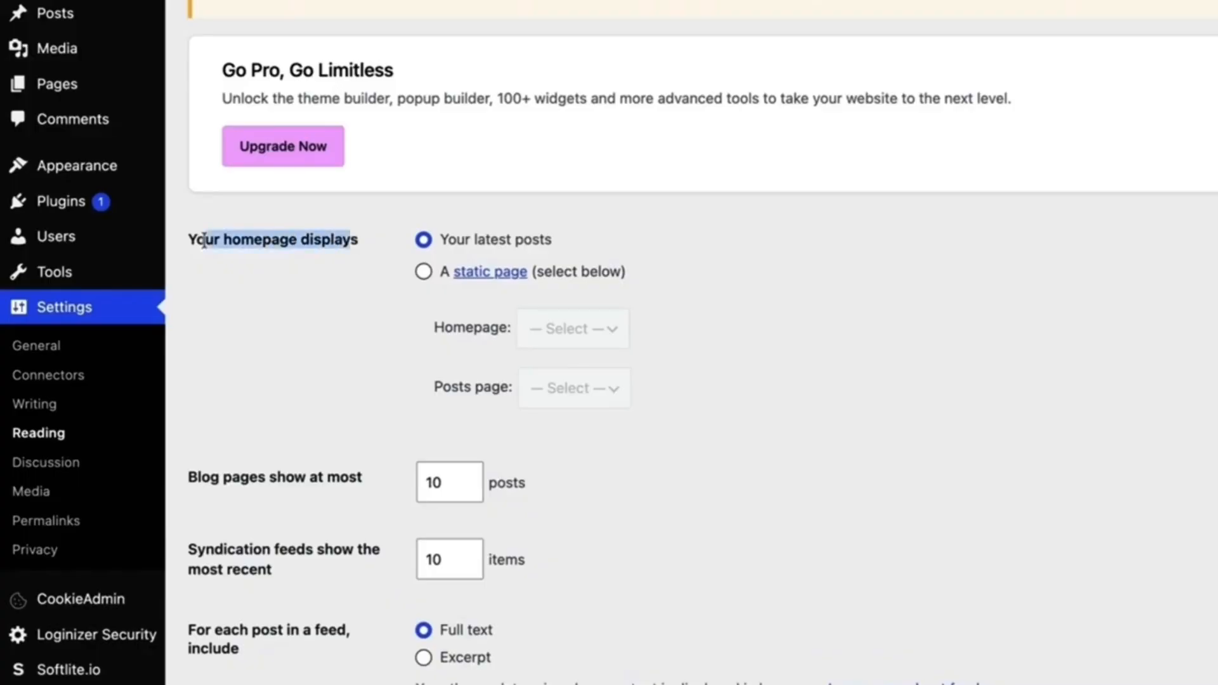
{"action": "left_click", "coordinate": [400, 243]}
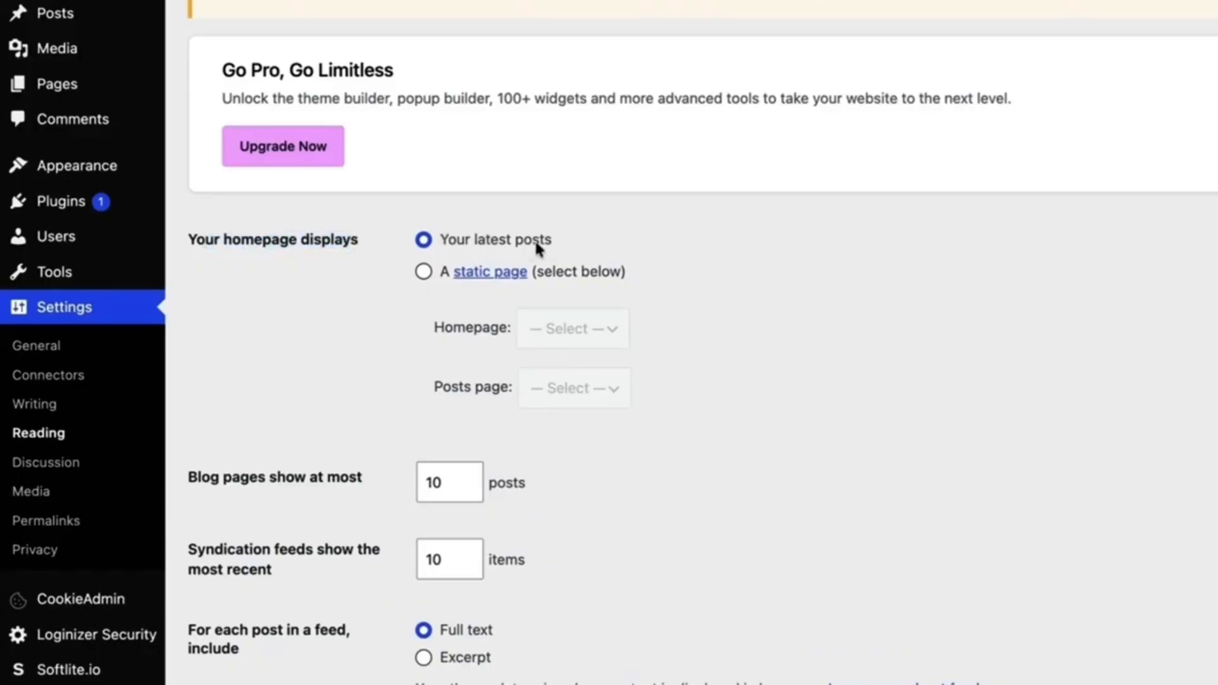
{"action": "left_click", "coordinate": [424, 273]}
{"action": "double_click", "coordinate": [444, 328]}
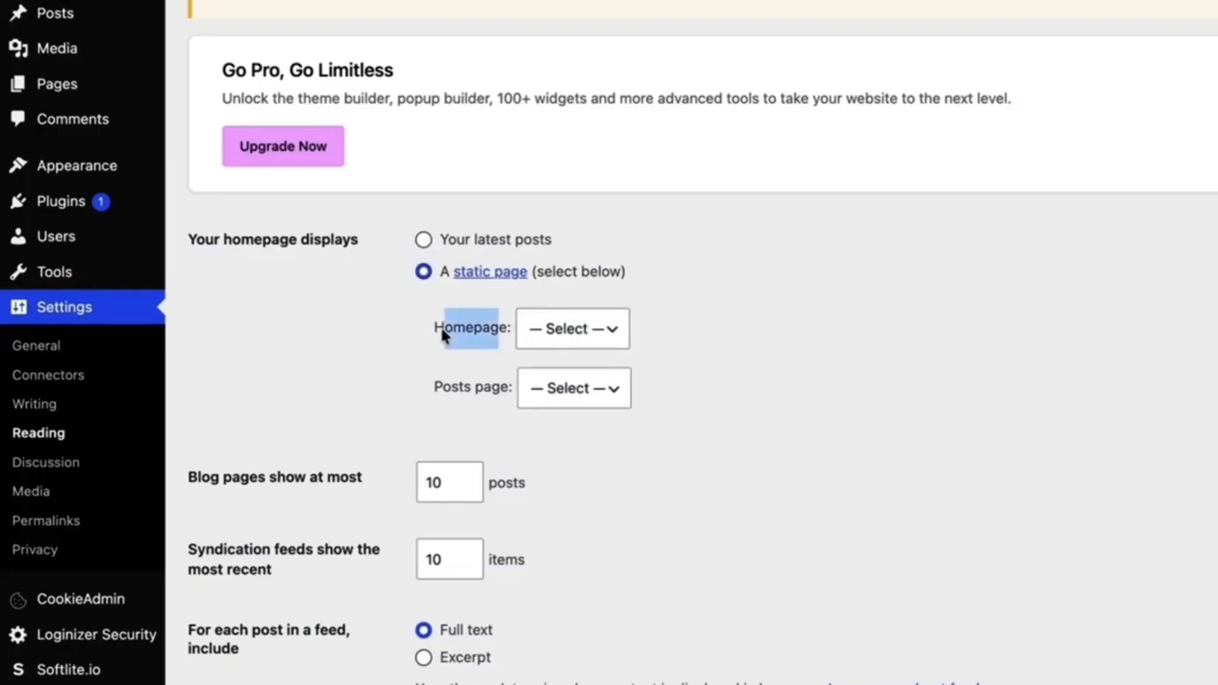
{"action": "left_click", "coordinate": [611, 329]}
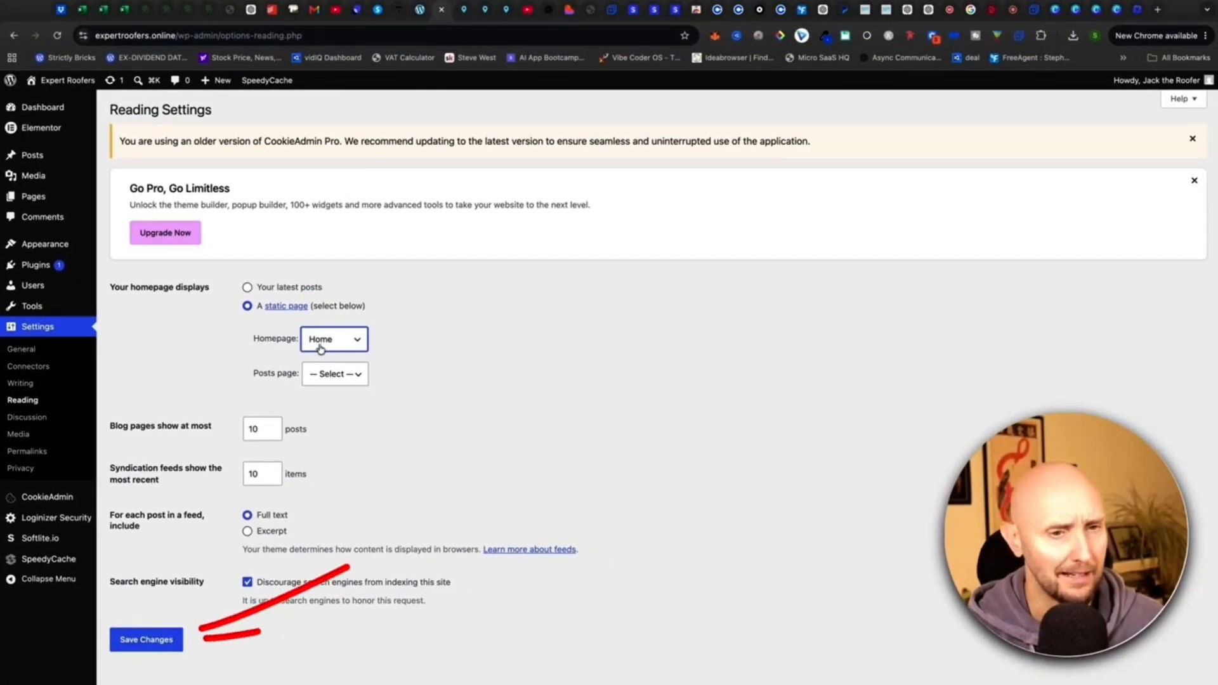
{"action": "left_click", "coordinate": [146, 640]}
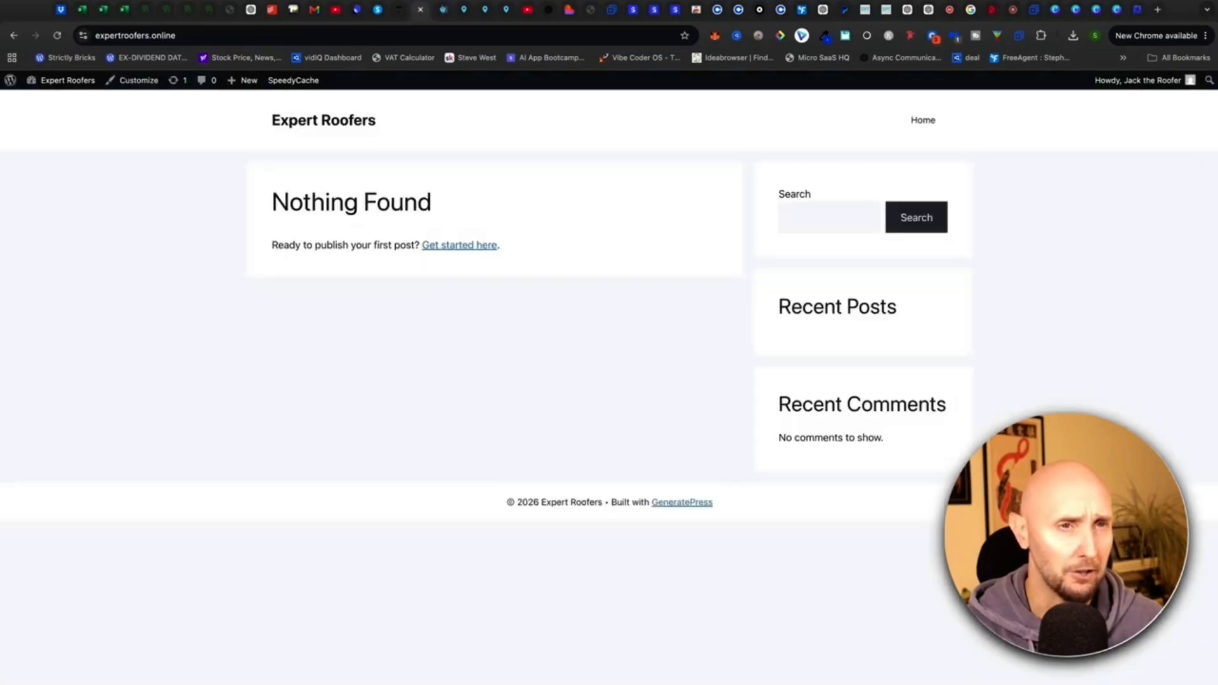
{"action": "left_click", "coordinate": [57, 35]}
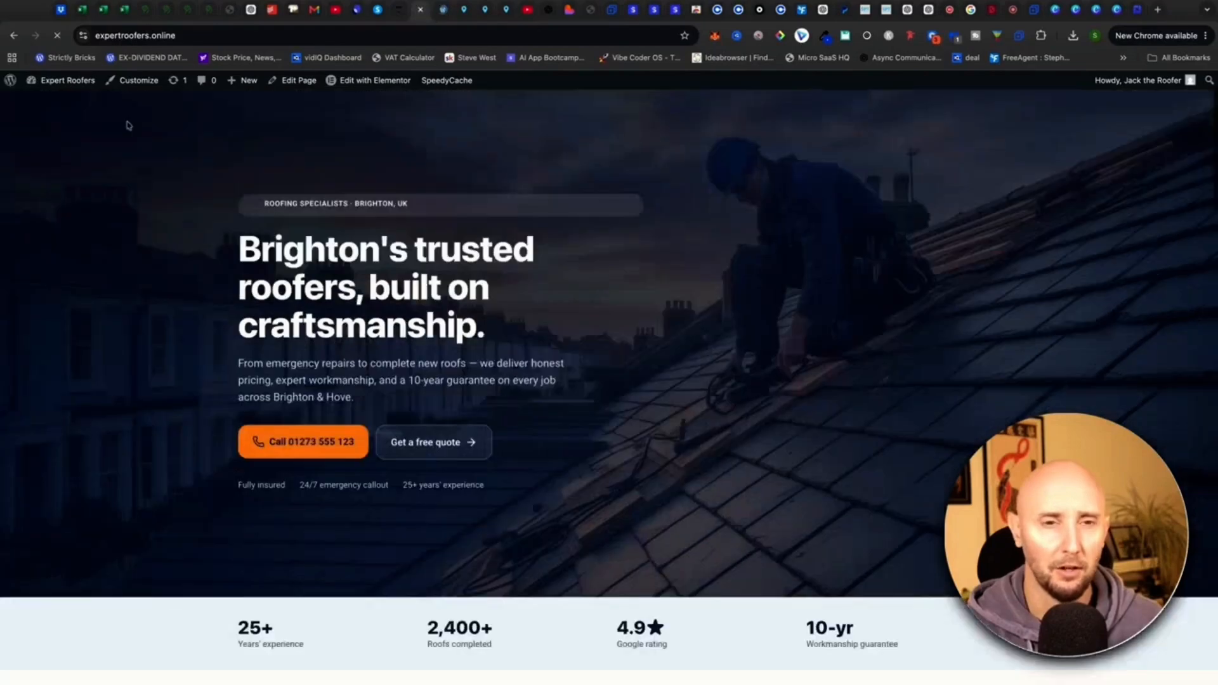
{"action": "scroll", "coordinate": [127, 125], "scroll_direction": "down", "scroll_amount": 15}
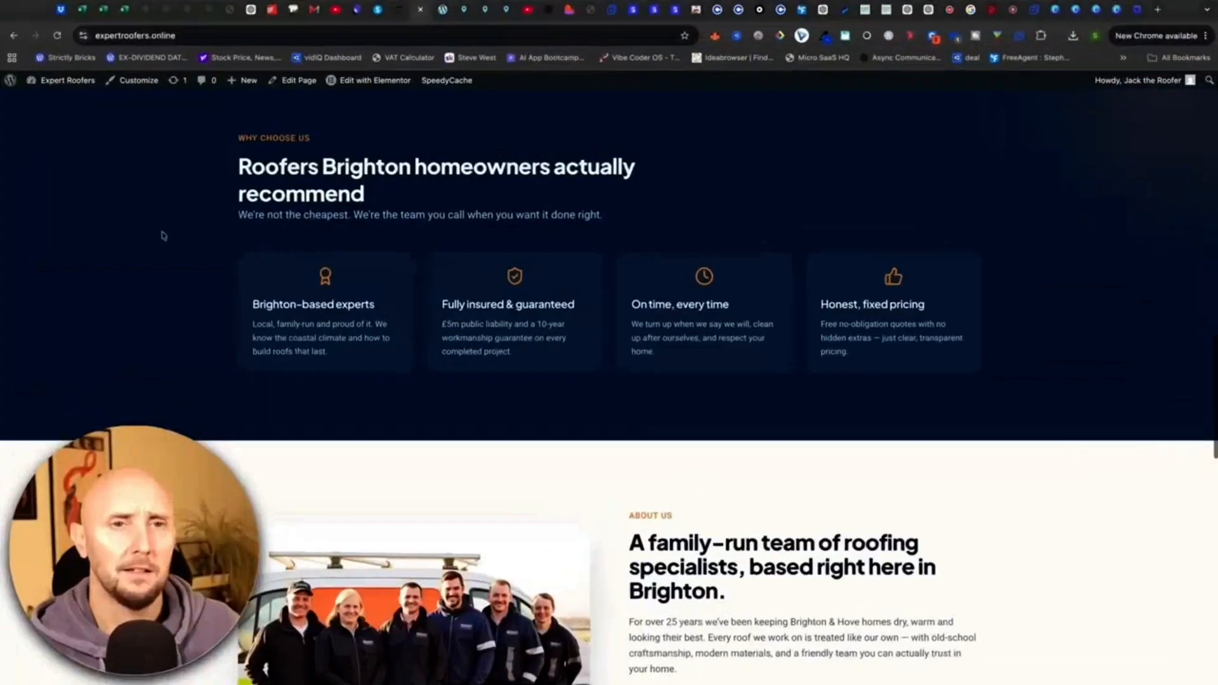
{"action": "scroll", "coordinate": [163, 236], "scroll_direction": "up", "scroll_amount": 5}
{"action": "scroll", "coordinate": [163, 235], "scroll_direction": "down", "scroll_amount": 13}
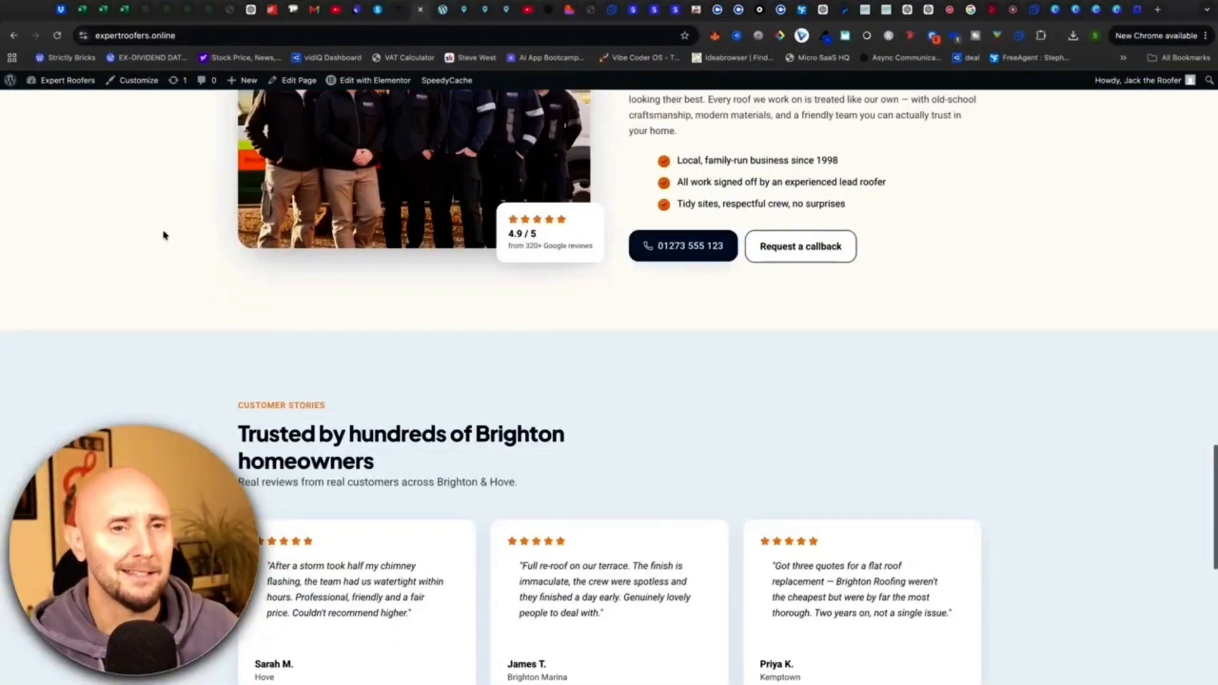
{"action": "scroll", "coordinate": [163, 236], "scroll_direction": "up", "scroll_amount": 20}
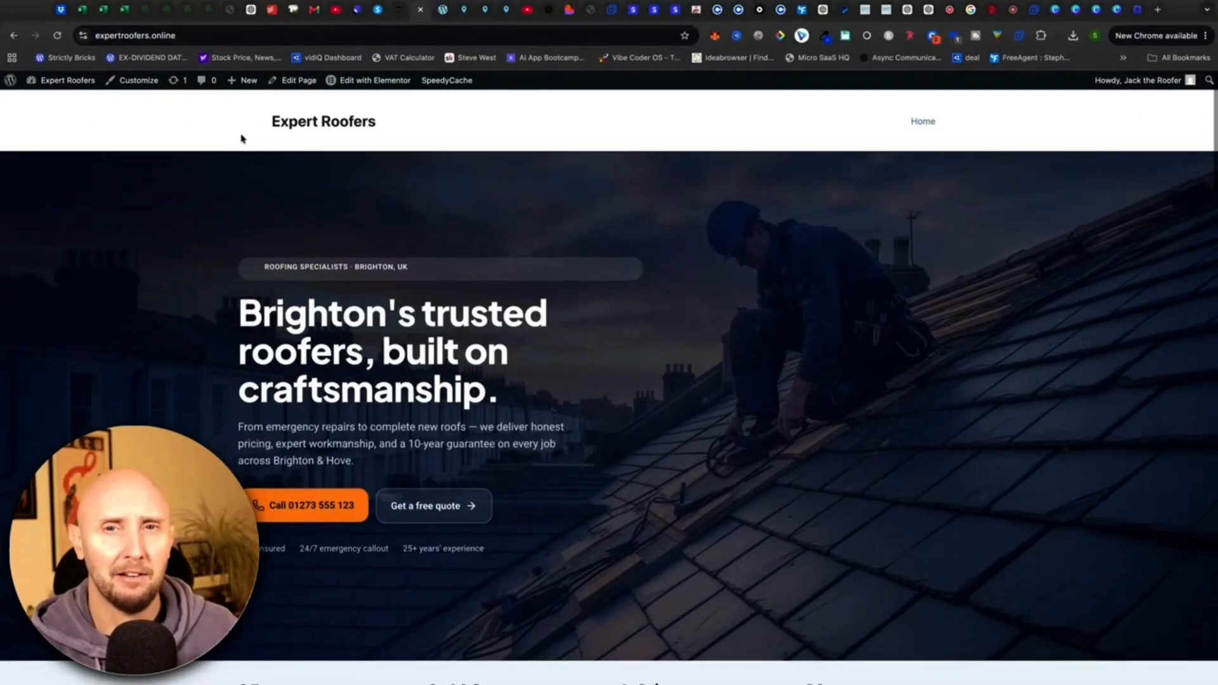
{"action": "scroll", "coordinate": [215, 204], "scroll_direction": "down", "scroll_amount": 20}
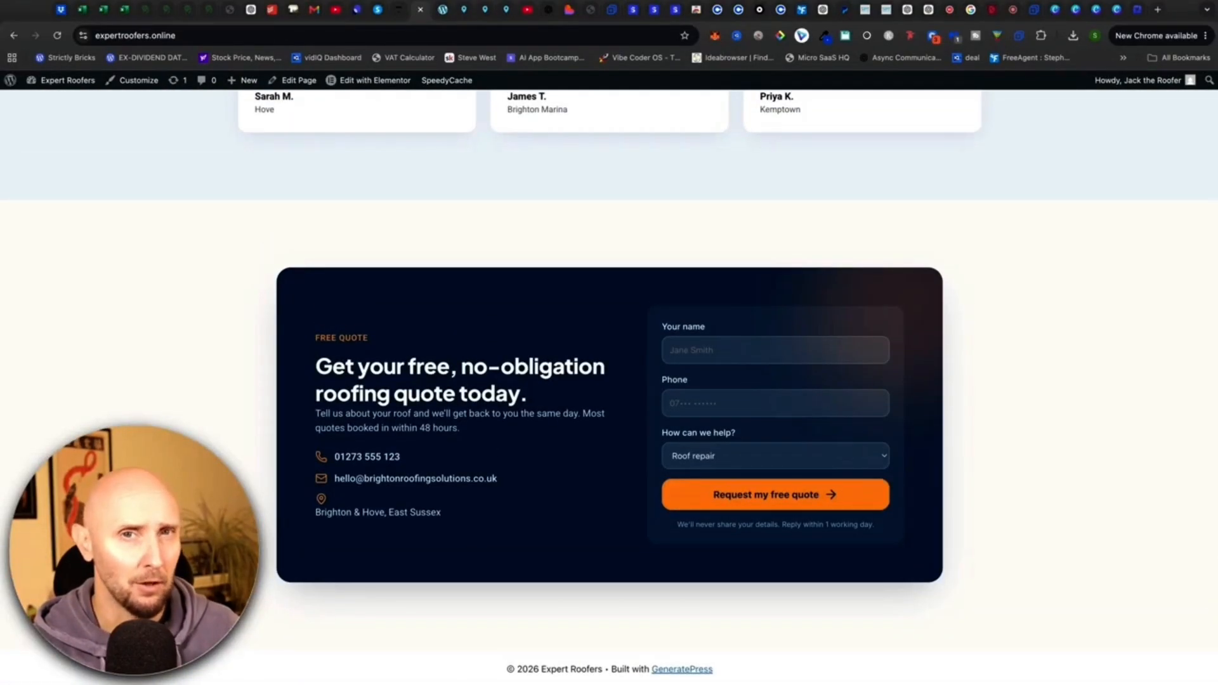
{"action": "scroll", "coordinate": [411, 113], "scroll_direction": "up", "scroll_amount": 20}
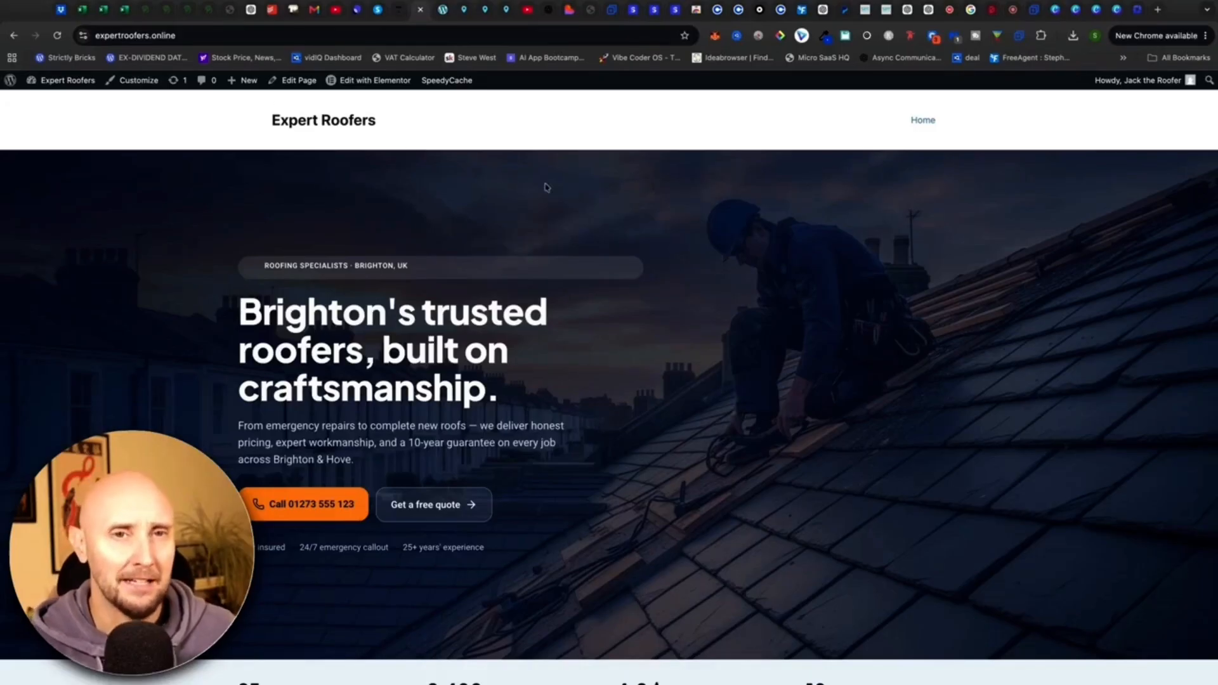
Set the Customizer's Layout > Container width to 1120 and publish it.
{"action": "left_click", "coordinate": [442, 11]}
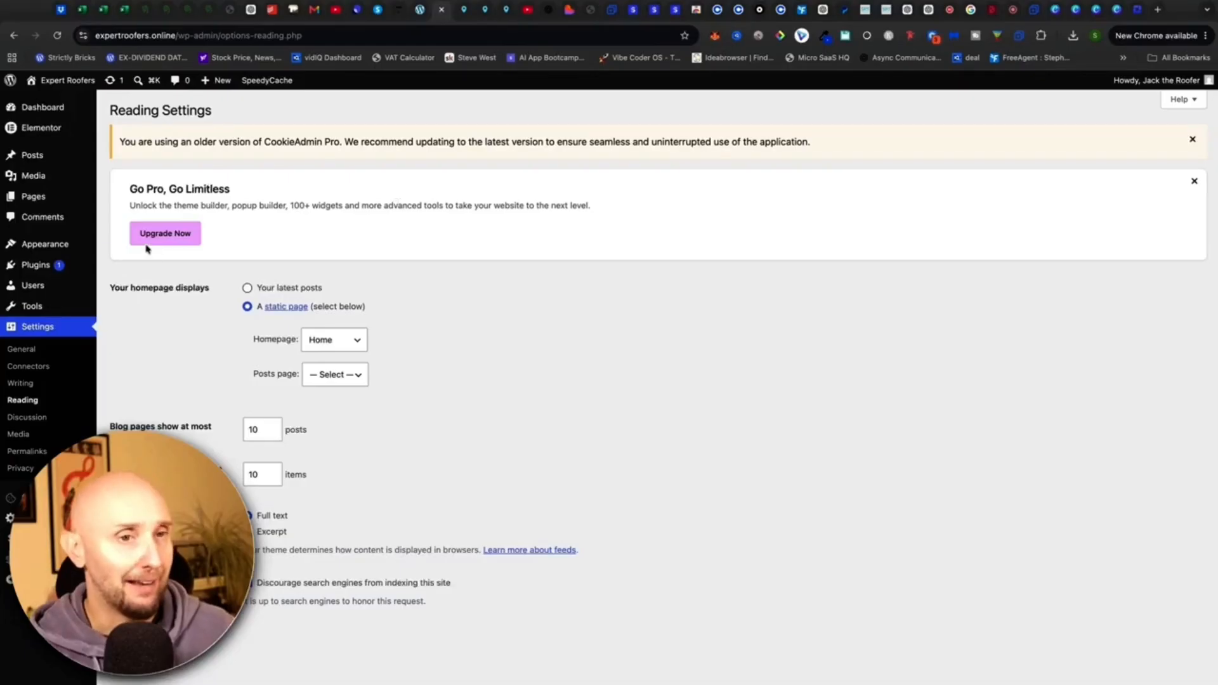
{"action": "mouse_move", "coordinate": [61, 250]}
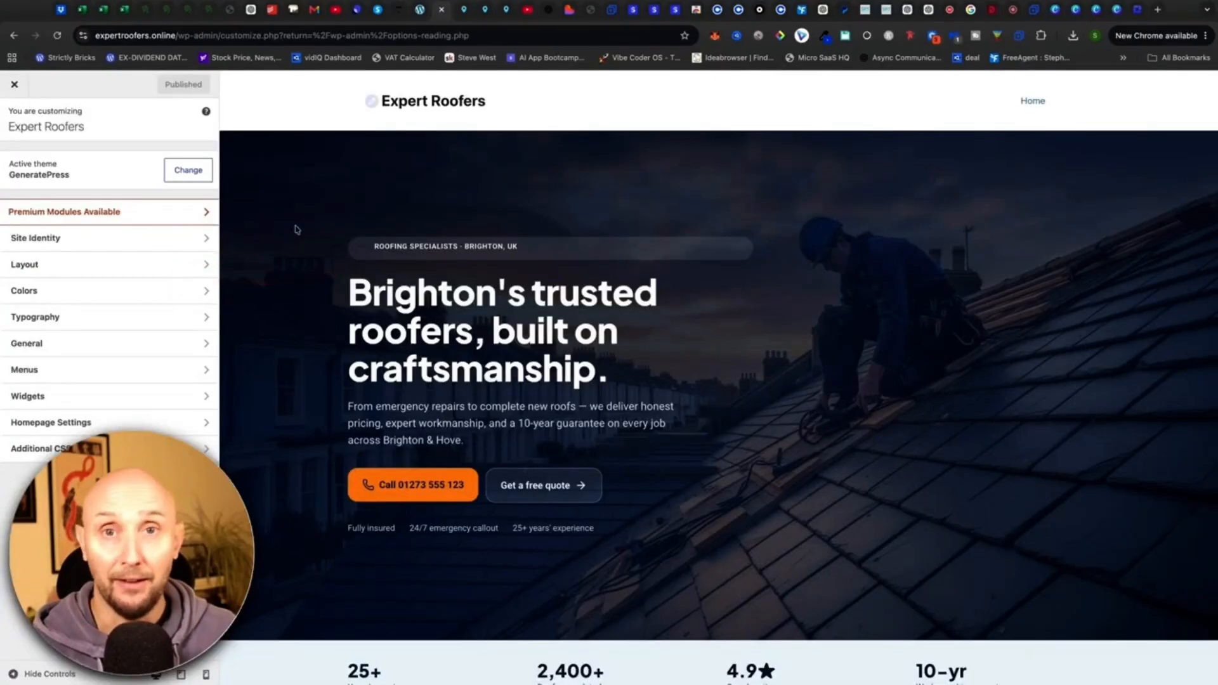
{"action": "scroll", "coordinate": [297, 230], "scroll_direction": "down", "scroll_amount": 8}
{"action": "scroll", "coordinate": [297, 230], "scroll_direction": "up", "scroll_amount": 8}
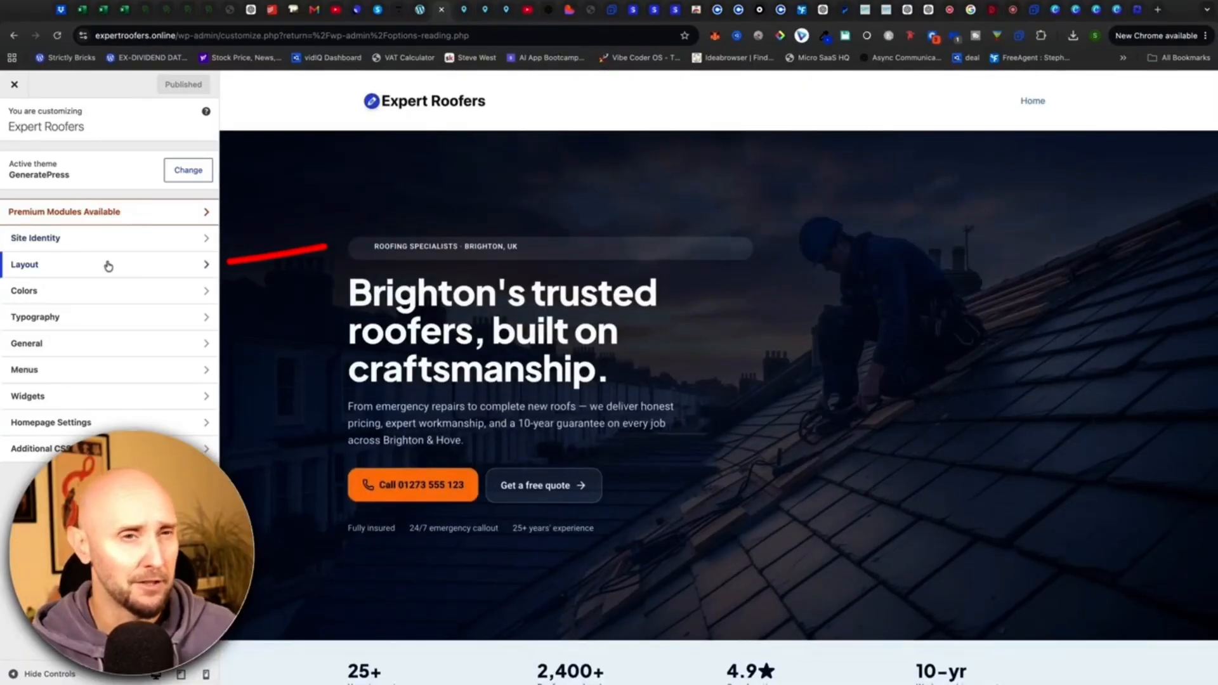
{"action": "left_click", "coordinate": [77, 265]}
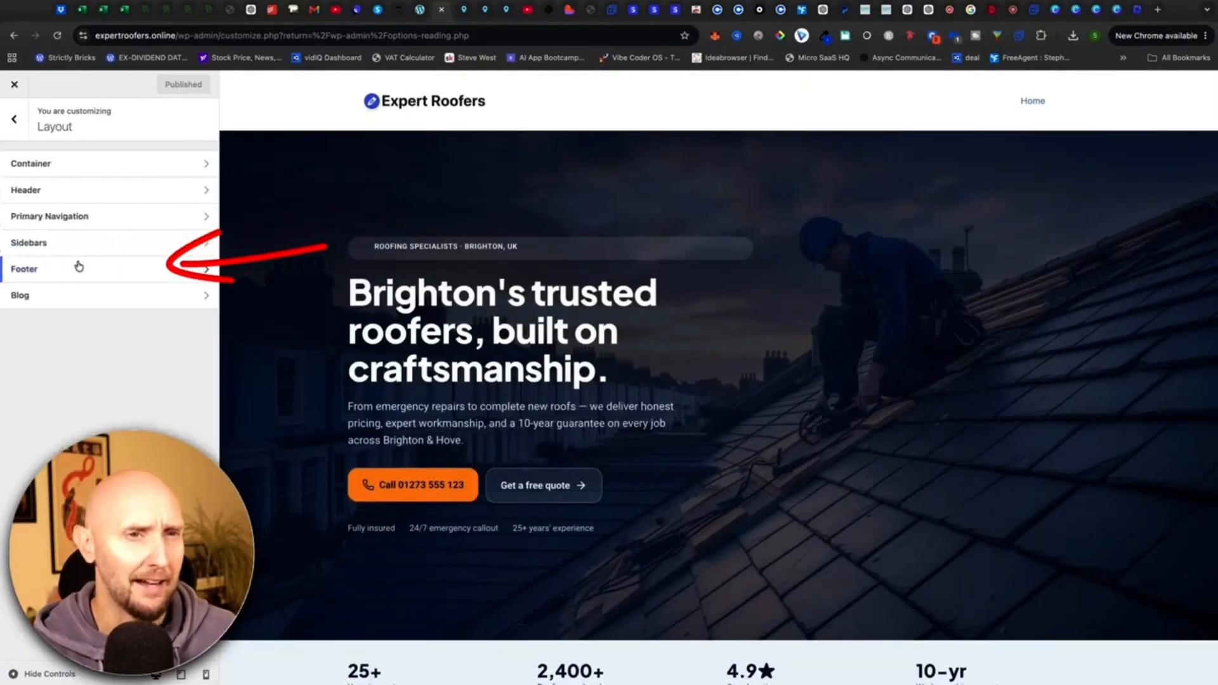
{"action": "left_click", "coordinate": [73, 166]}
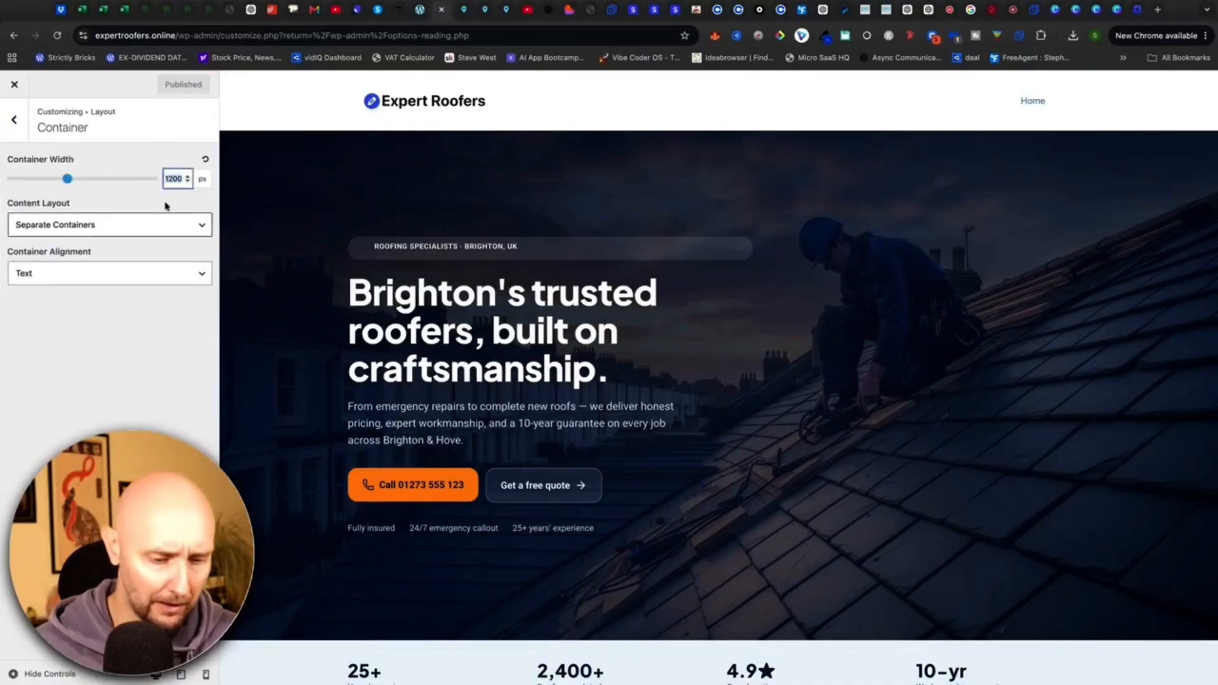
{"action": "type", "text": "1120"}
{"action": "left_click", "coordinate": [169, 84]}
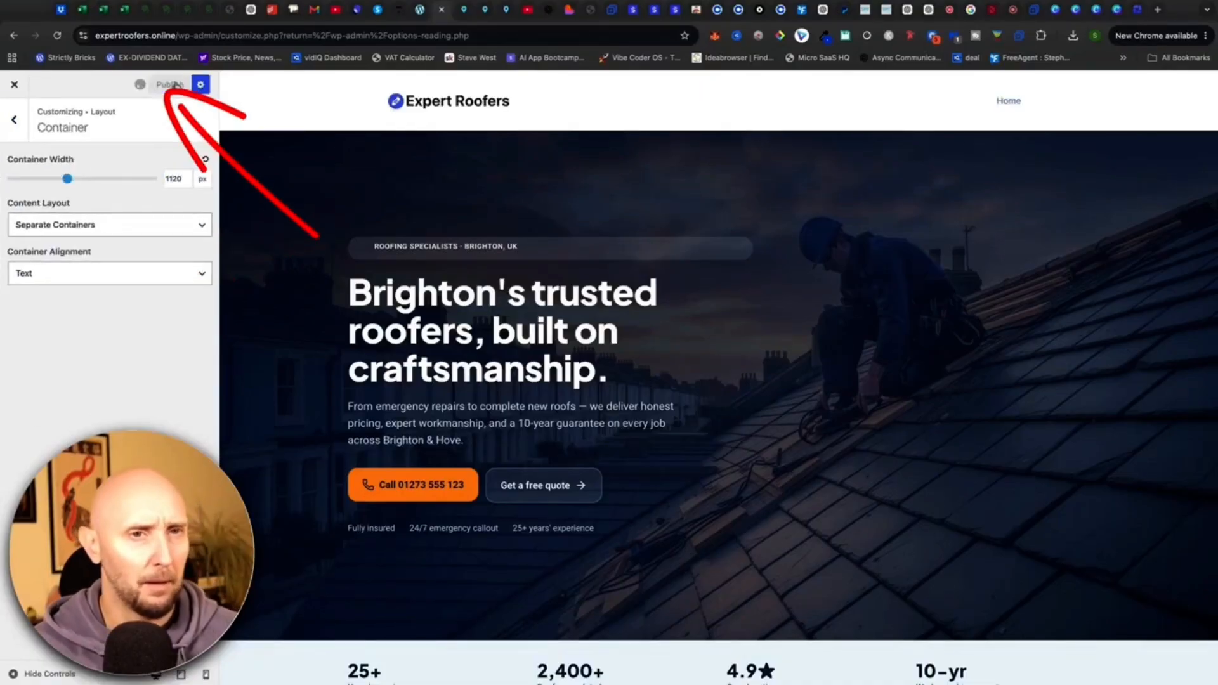
{"action": "left_click", "coordinate": [10, 118]}
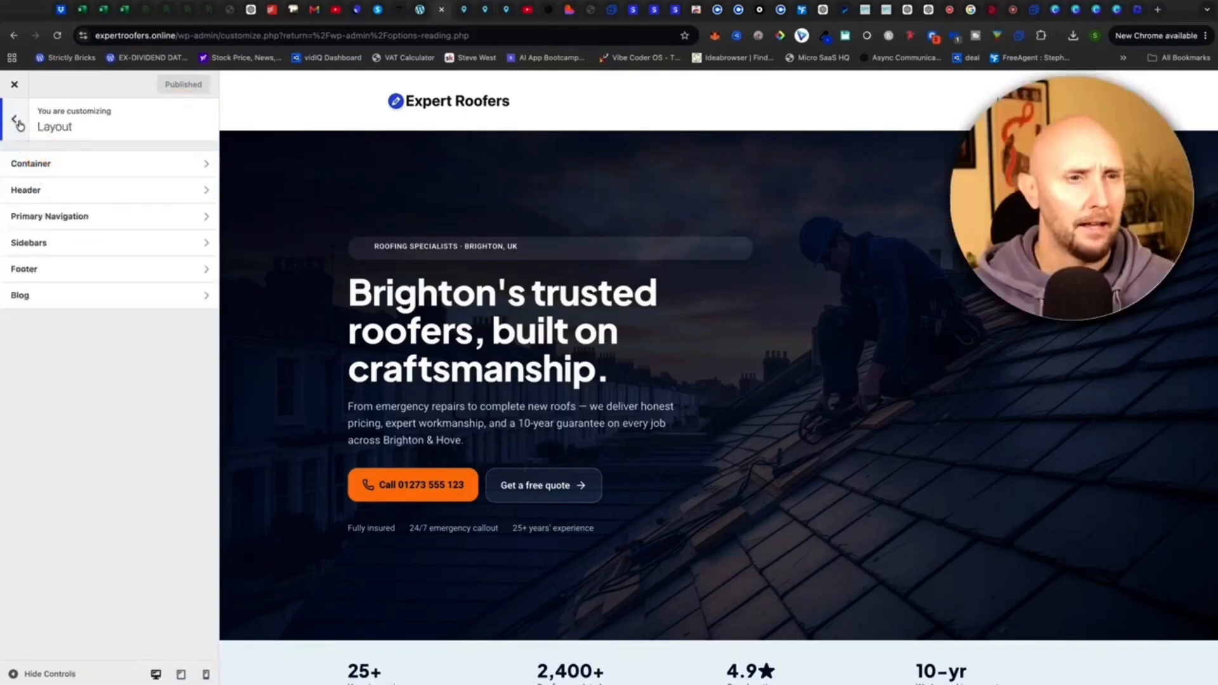
{"action": "left_click", "coordinate": [14, 119]}
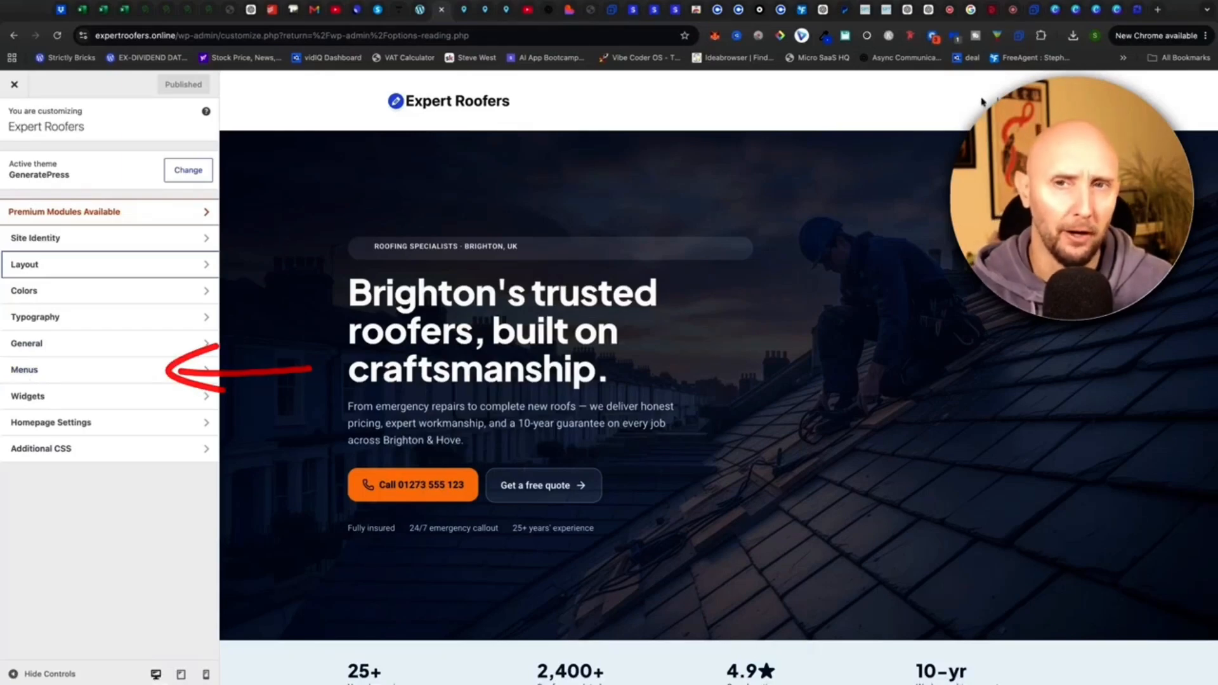
Create a new menu named 'Main Menu' assigned to the Primary location.
{"action": "left_click", "coordinate": [80, 367]}
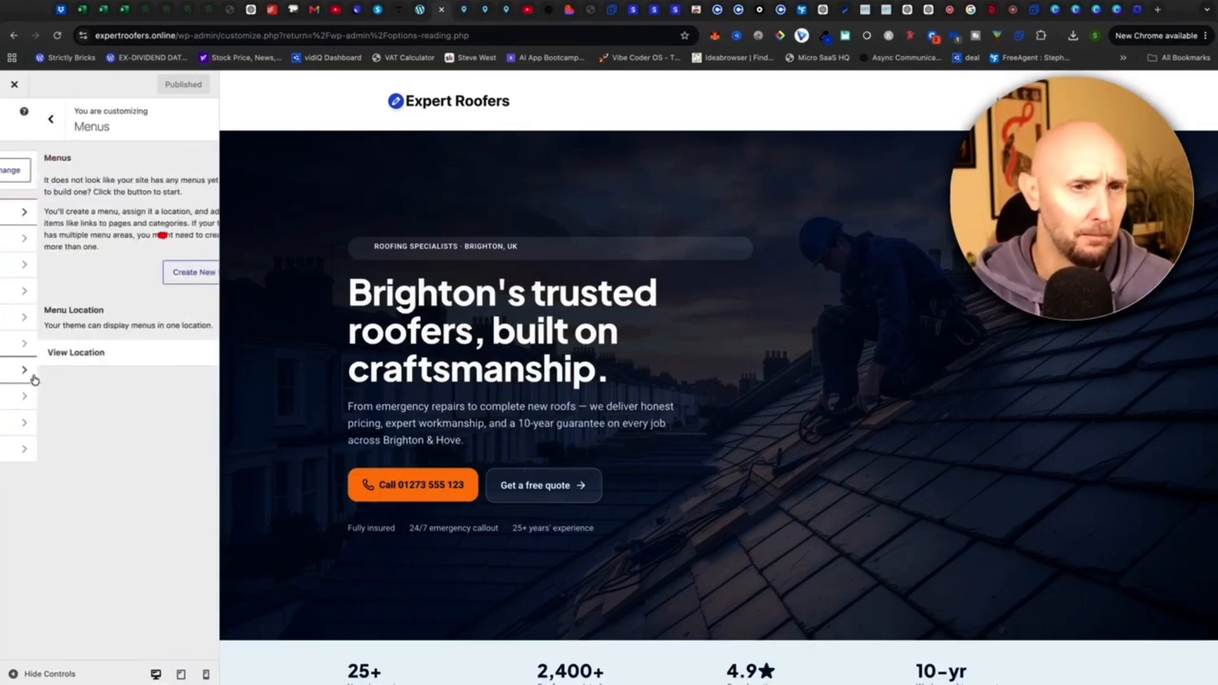
{"action": "left_click", "coordinate": [151, 269]}
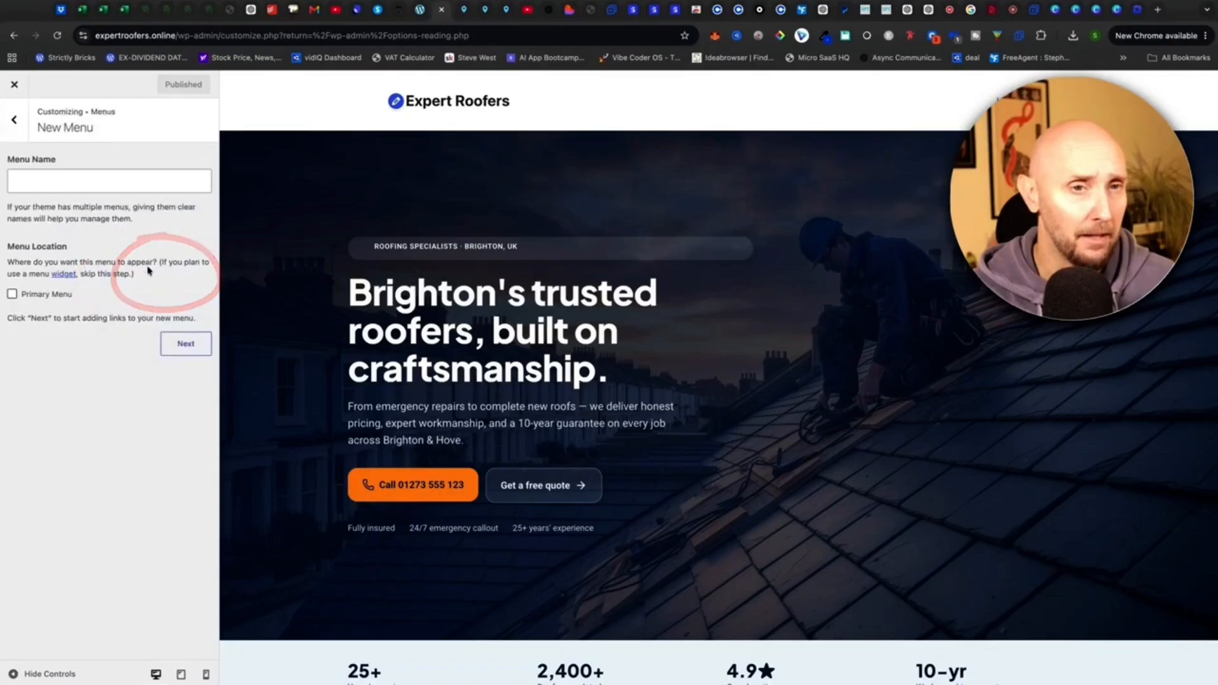
{"action": "left_click", "coordinate": [93, 181]}
{"action": "type", "text": "Main Menu"}
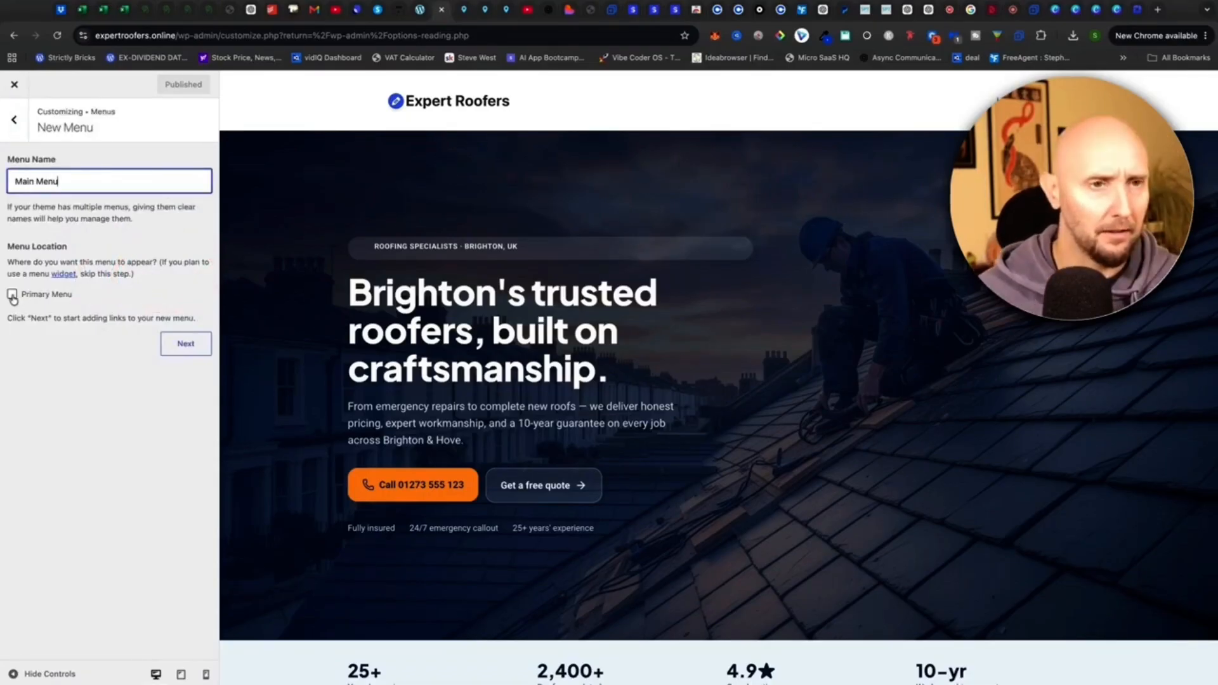
{"action": "left_click", "coordinate": [12, 293]}
{"action": "left_click", "coordinate": [181, 346]}
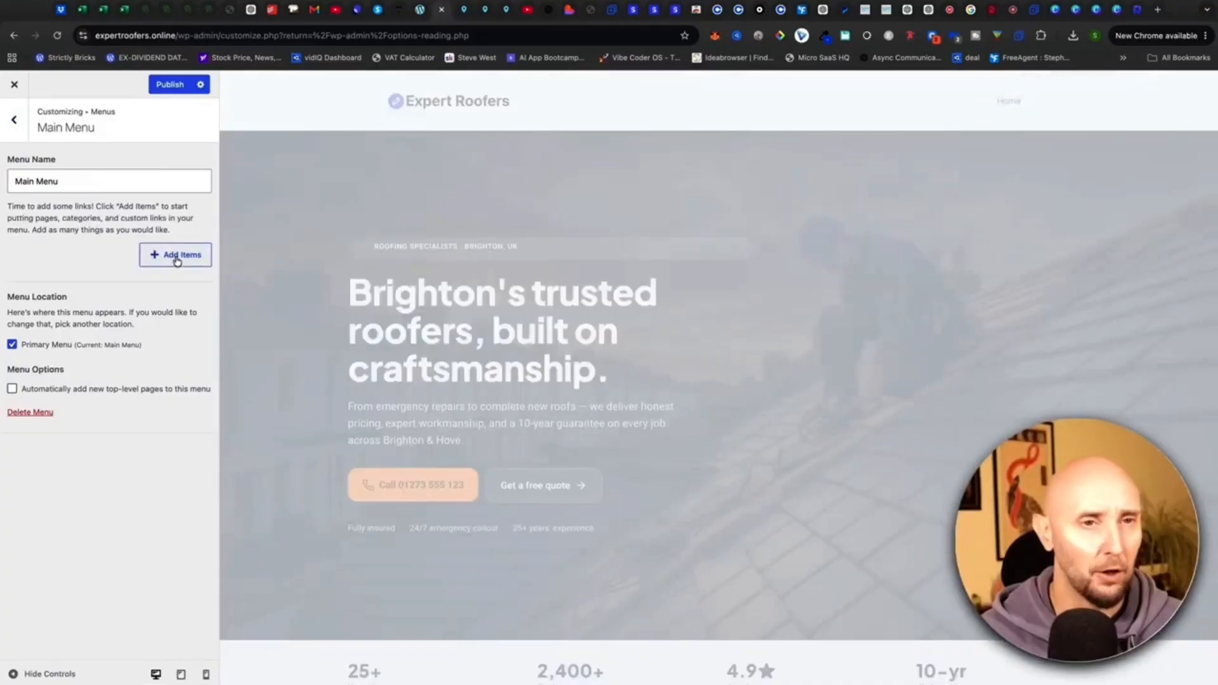
Add the About, FAQs and Contact pages to Main Menu.
{"action": "left_click", "coordinate": [177, 261]}
{"action": "left_click", "coordinate": [268, 232]}
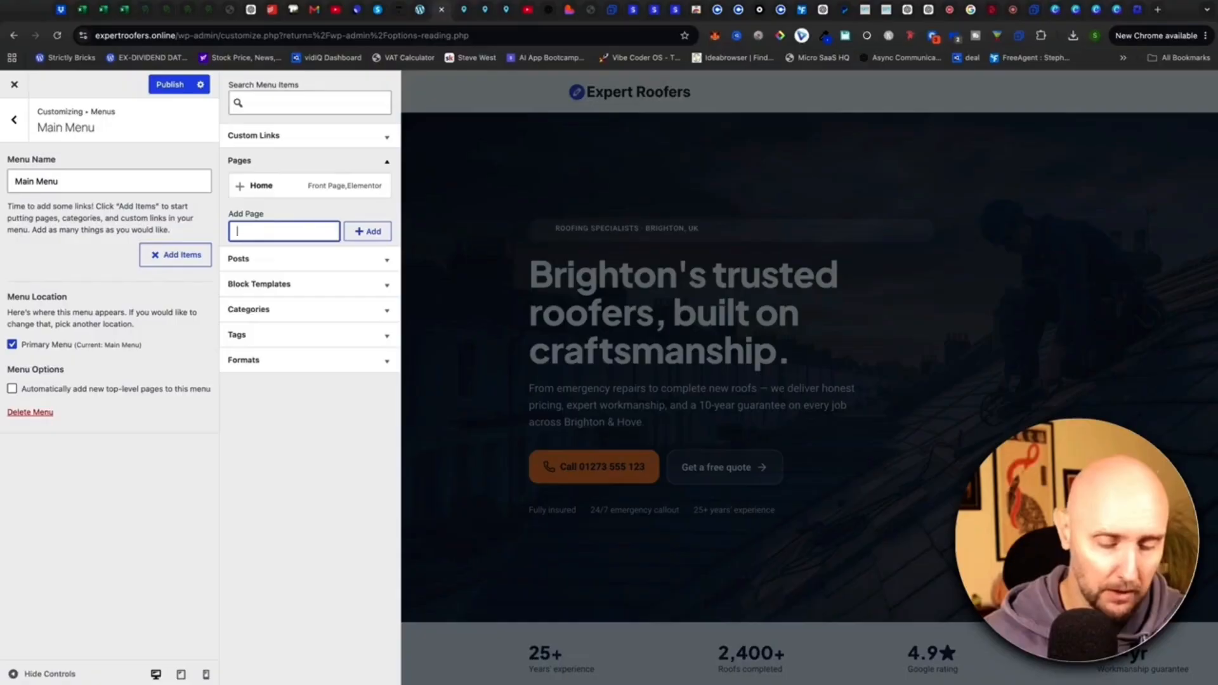
{"action": "type", "text": "About"}
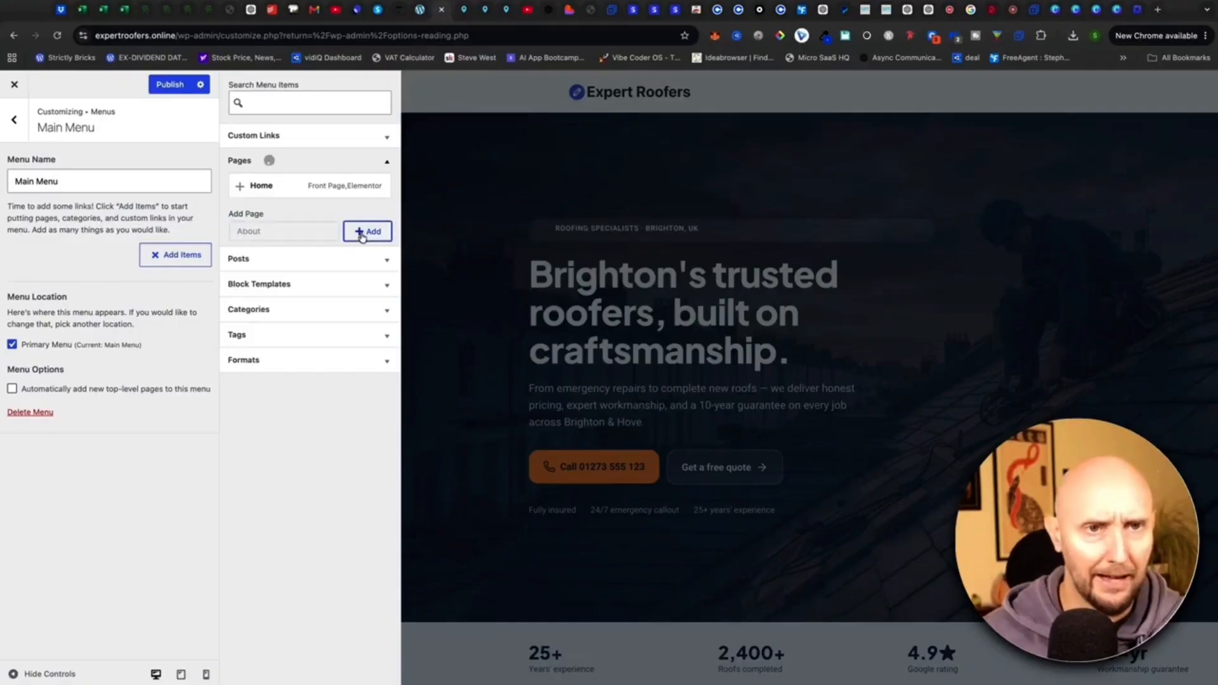
{"action": "left_click", "coordinate": [361, 231]}
{"action": "left_click", "coordinate": [286, 255]}
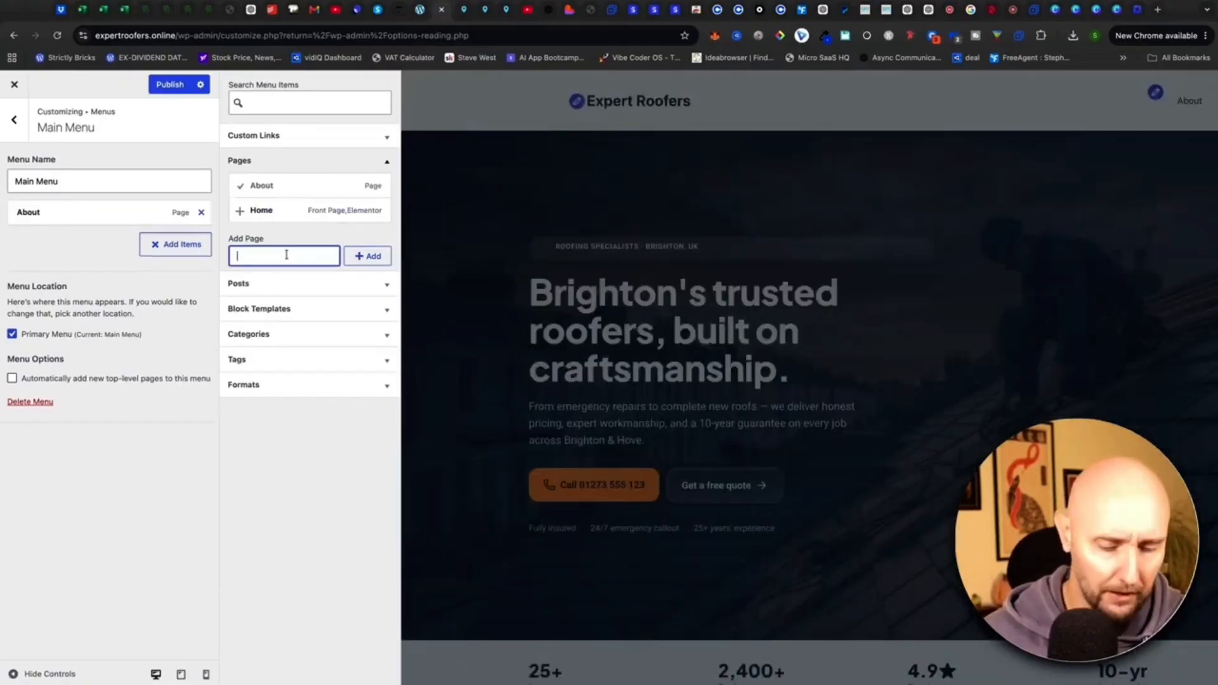
{"action": "type", "text": "FAQs"}
{"action": "key", "text": "Return"}
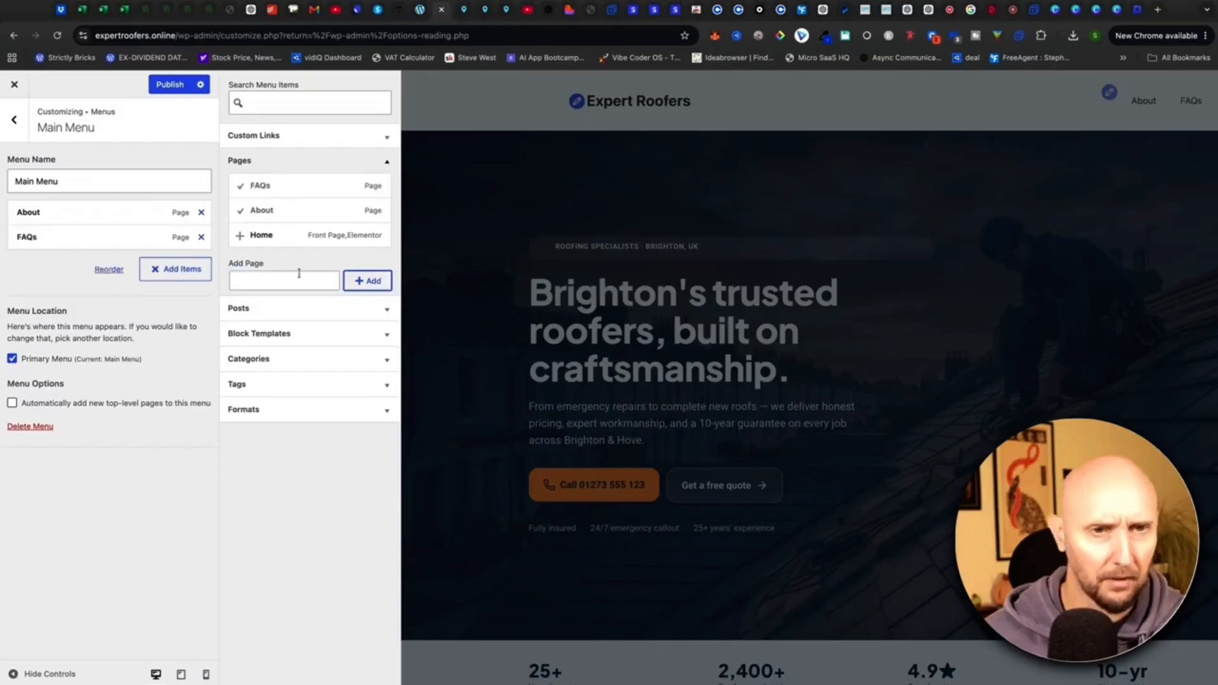
{"action": "left_click", "coordinate": [363, 281]}
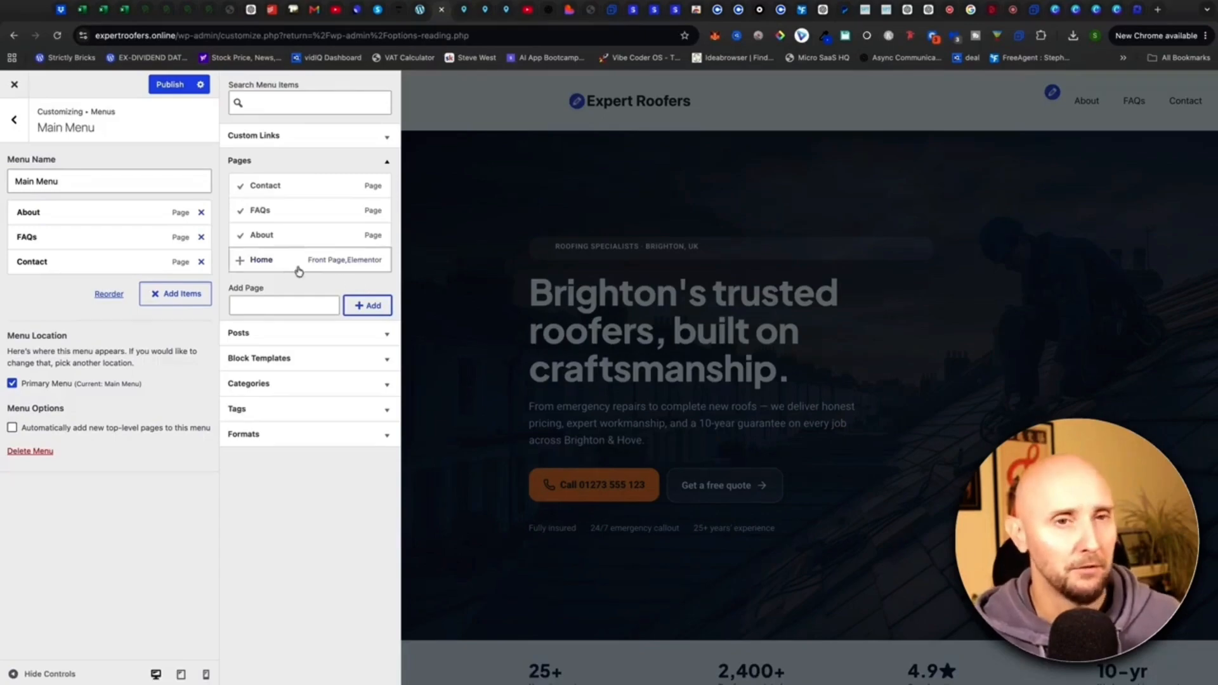
Reorder the menu so FAQs comes first, ahead of About and Contact.
{"action": "left_click", "coordinate": [109, 294]}
{"action": "left_click_drag", "start_coordinate": [58, 237], "coordinate": [67, 214]}
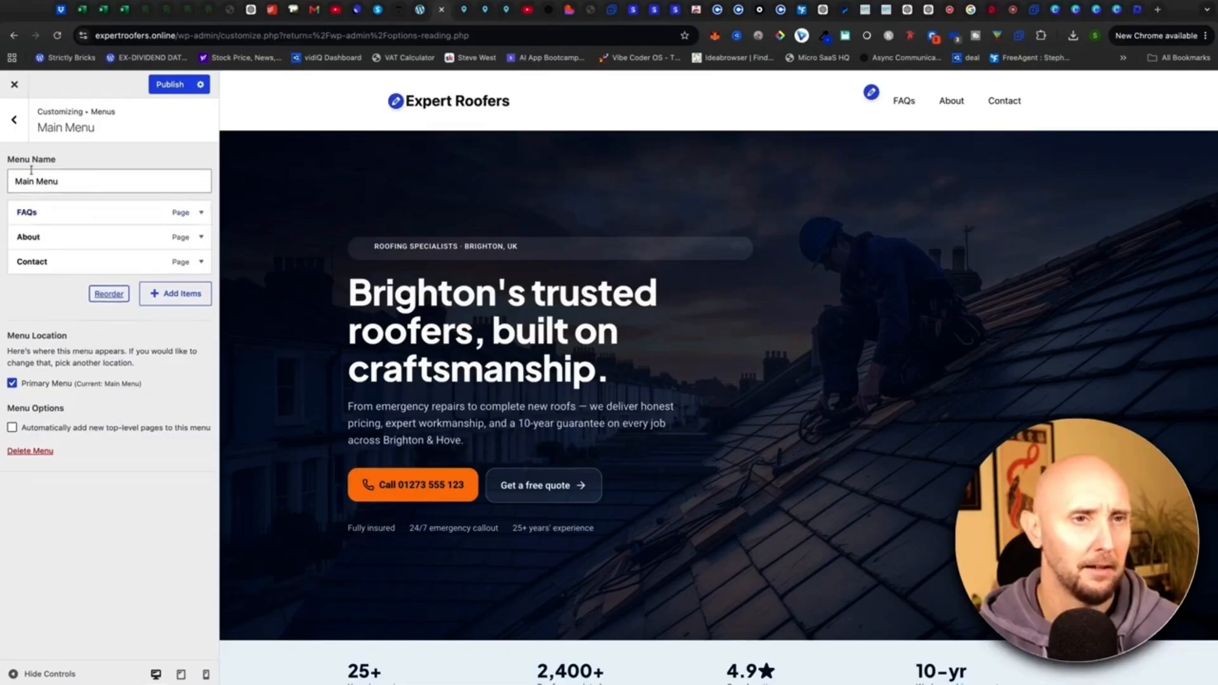
{"action": "left_click", "coordinate": [18, 120]}
In Layout > Header, place the navigation below the site title and centre the logo.
{"action": "left_click", "coordinate": [21, 122]}
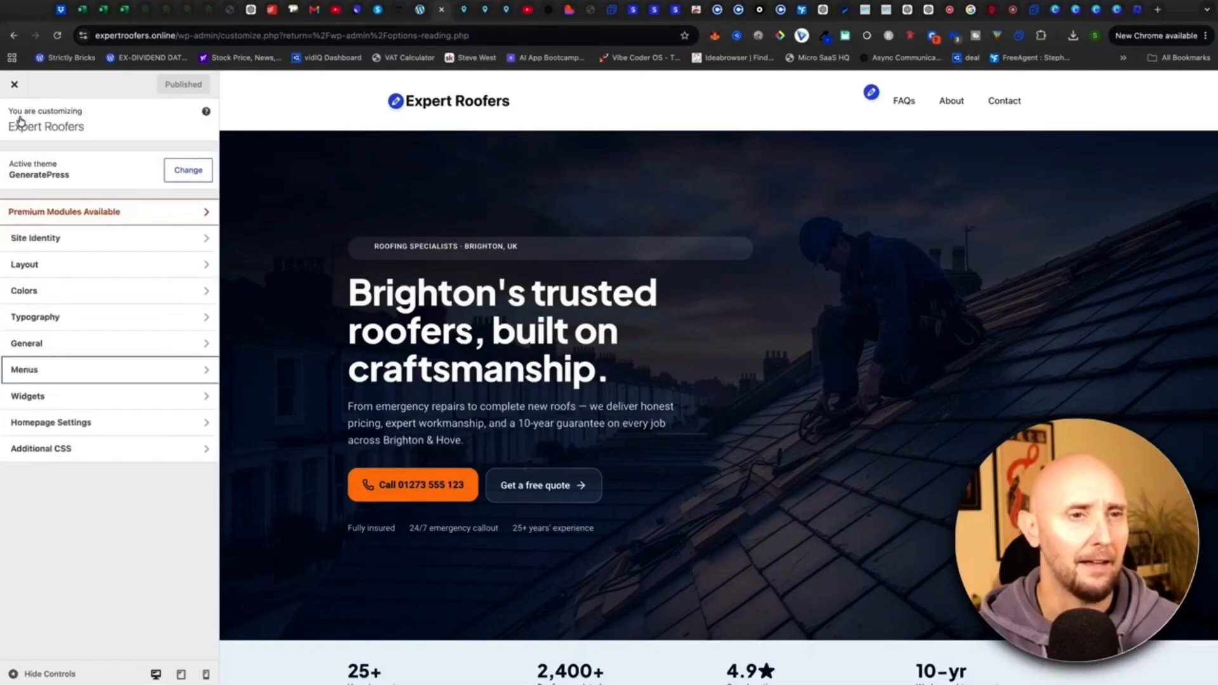
{"action": "left_click", "coordinate": [44, 267]}
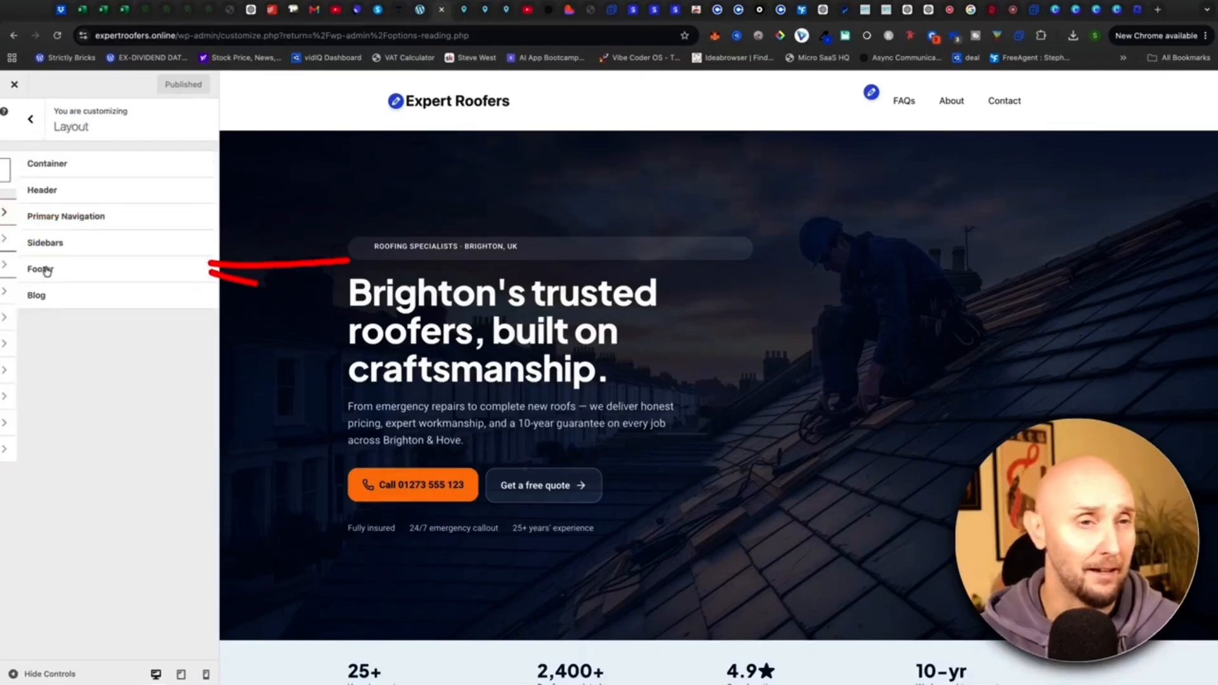
{"action": "left_click", "coordinate": [56, 191]}
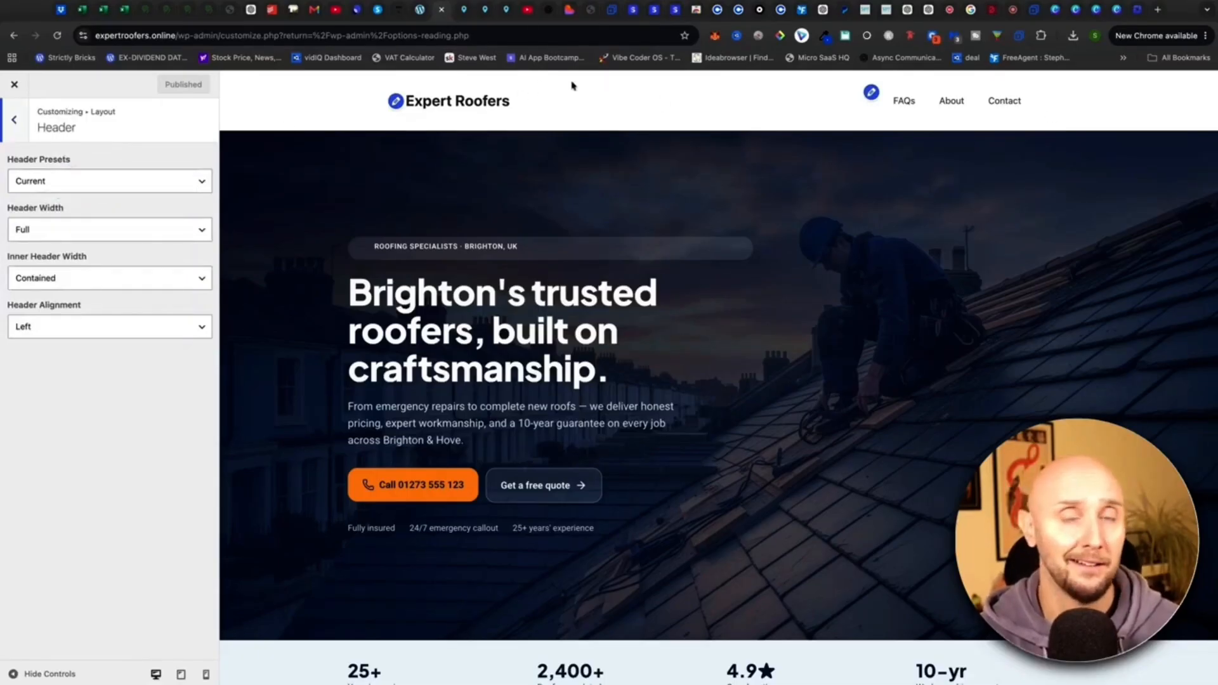
{"action": "triple_click", "coordinate": [74, 161]}
{"action": "left_click", "coordinate": [85, 163]}
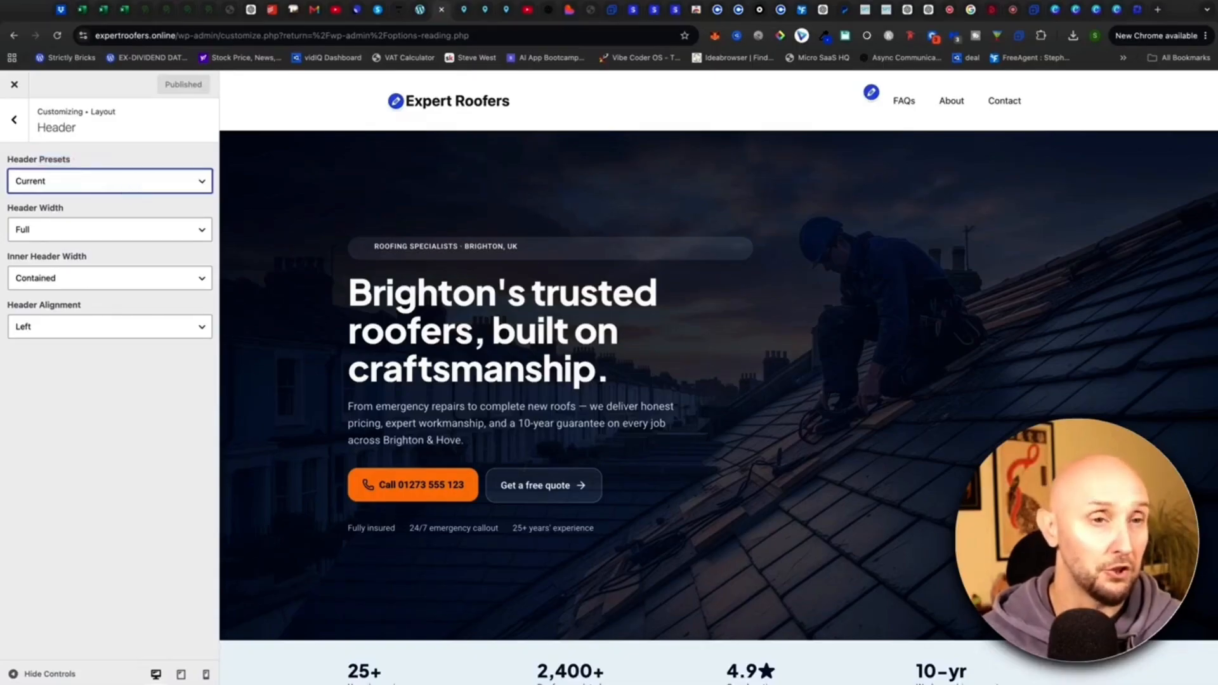
{"action": "left_click", "coordinate": [127, 230]}
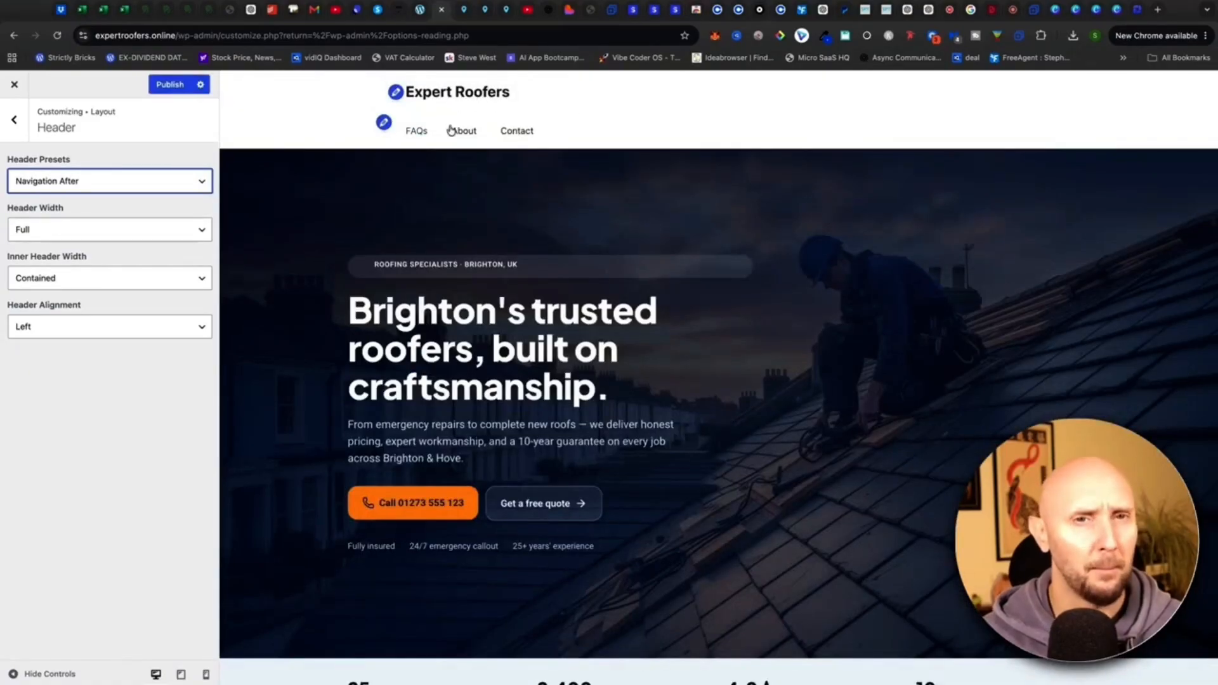
{"action": "left_click", "coordinate": [109, 337]}
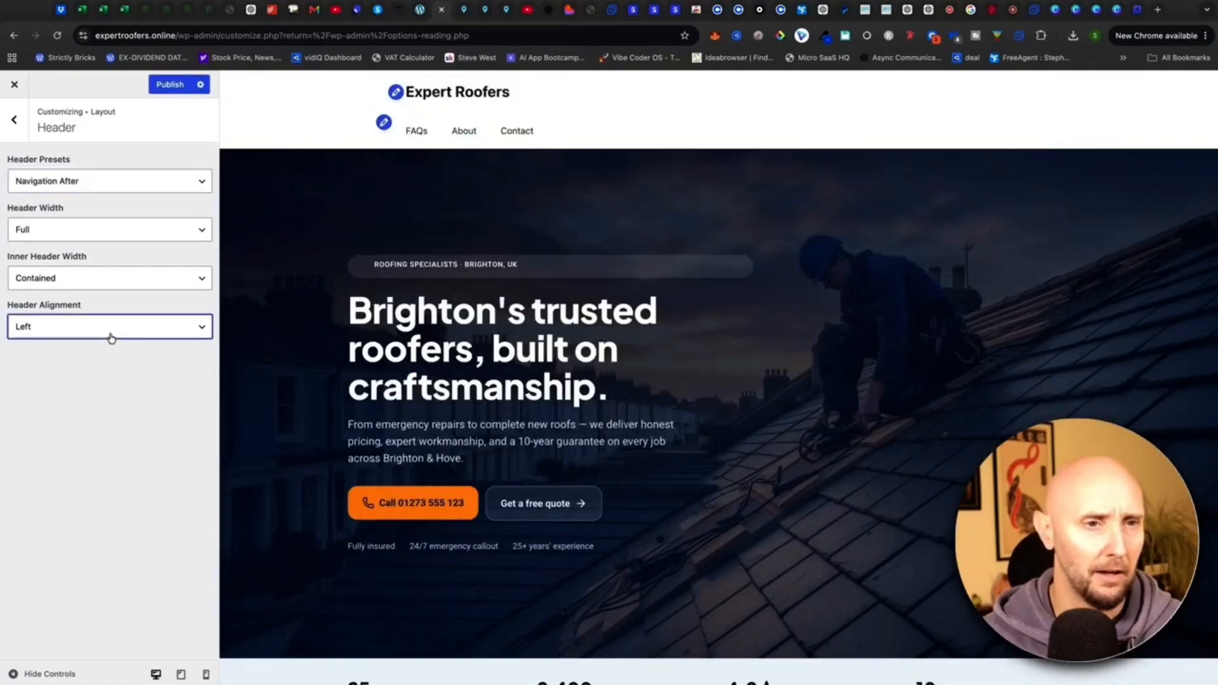
{"action": "left_click", "coordinate": [106, 342]}
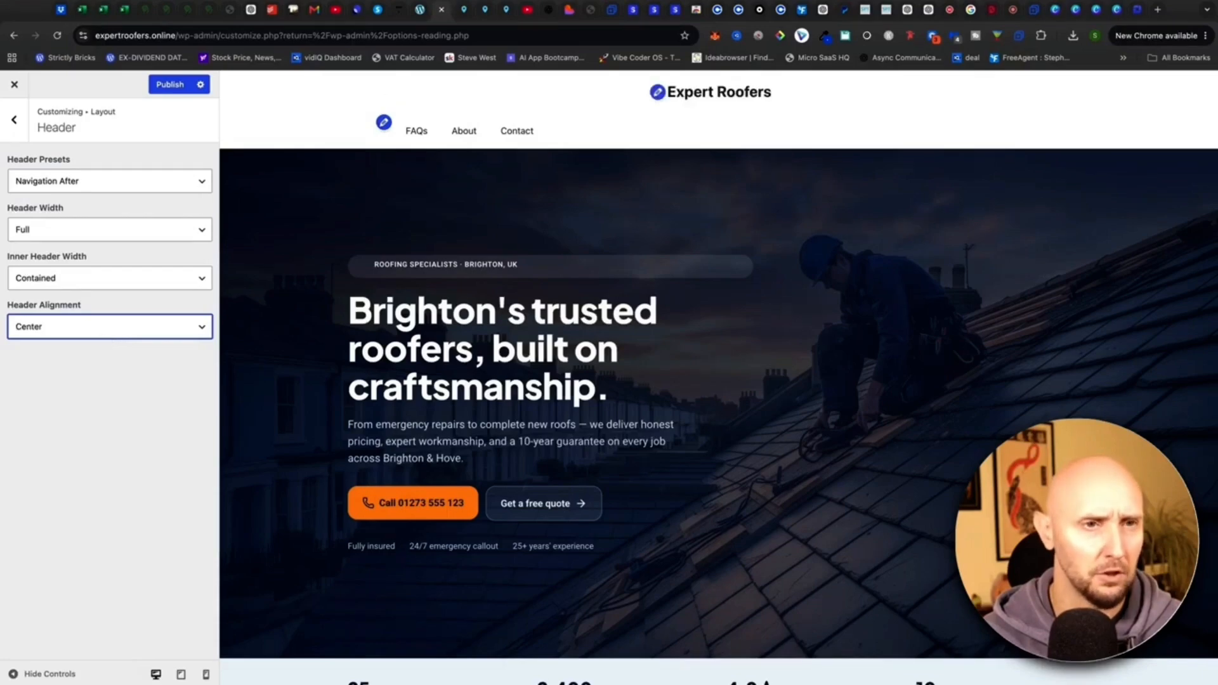
Set header alignment back to left and apply the classic header preset with tagline.
{"action": "left_click", "coordinate": [107, 312]}
{"action": "left_click", "coordinate": [134, 186]}
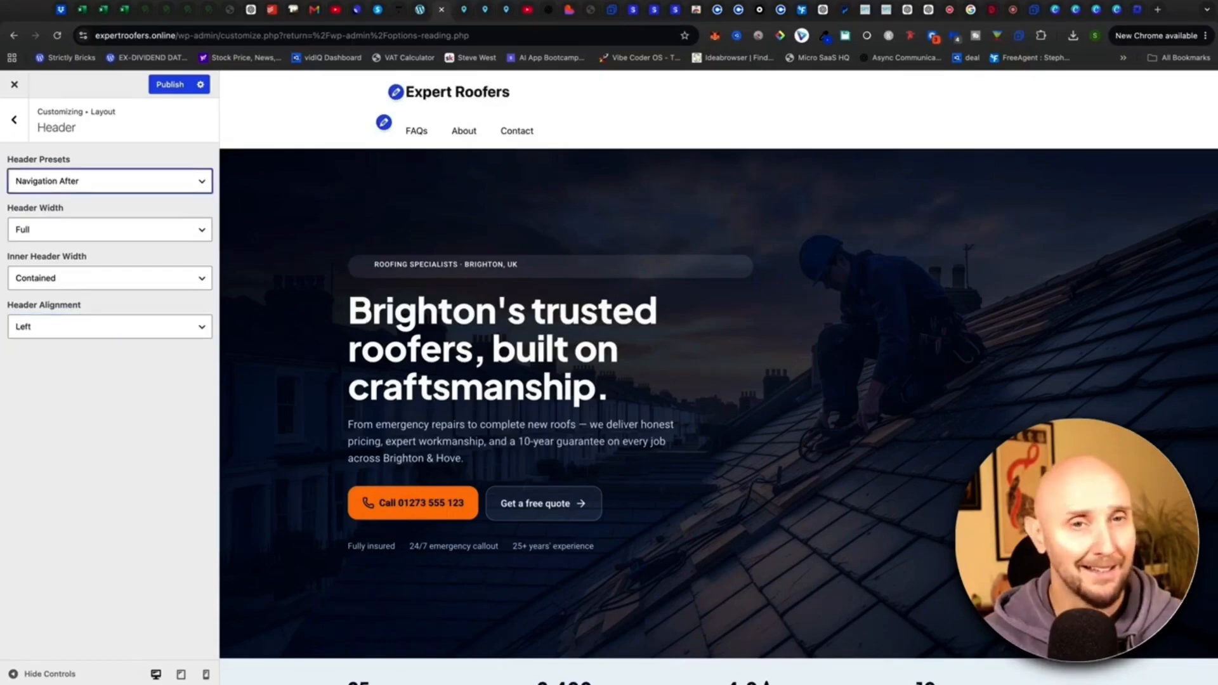
{"action": "left_click", "coordinate": [108, 152]}
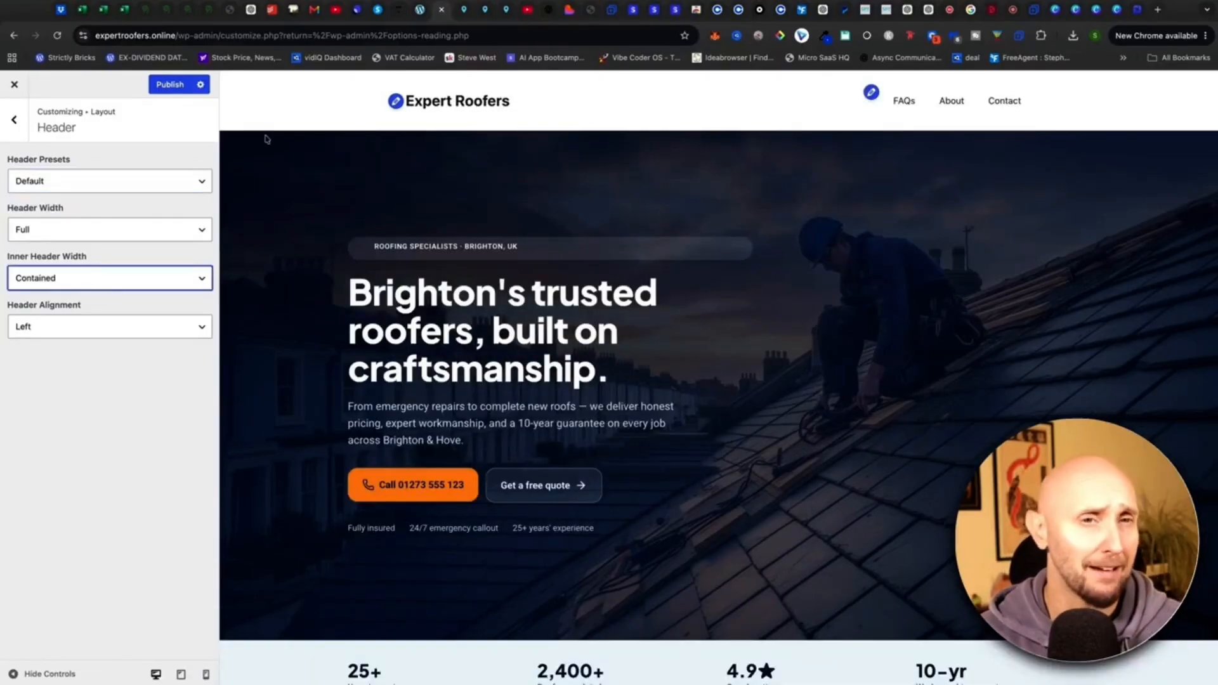
{"action": "left_click", "coordinate": [17, 121]}
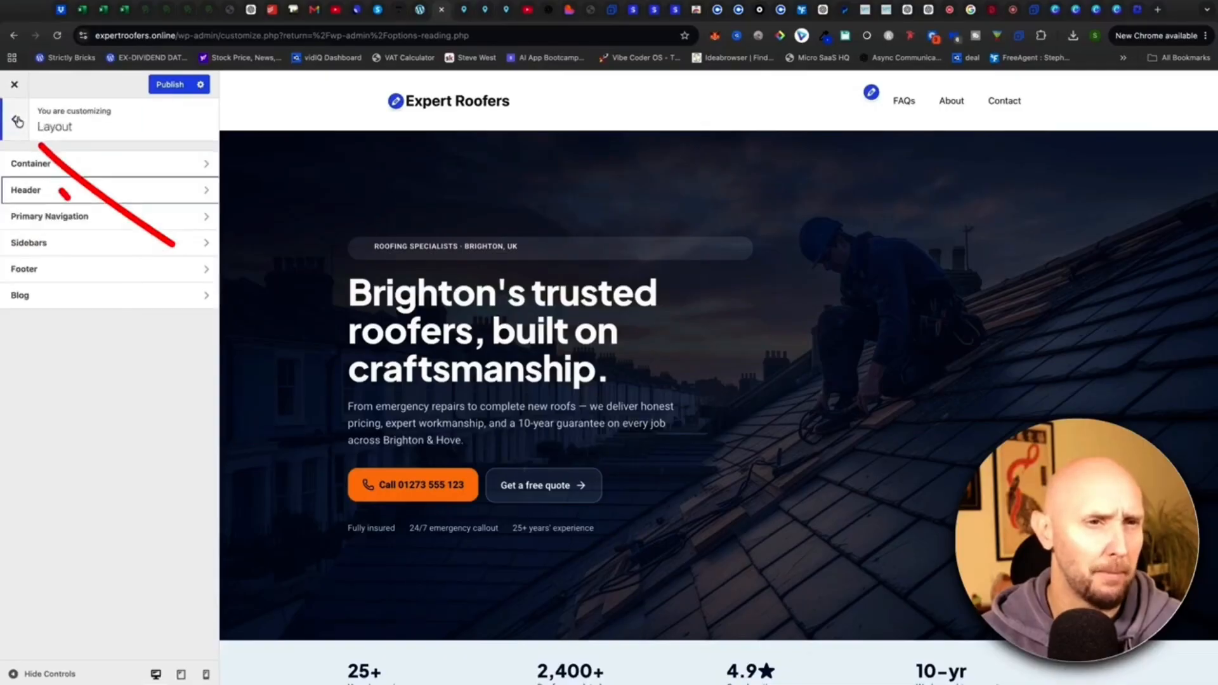
{"action": "left_click", "coordinate": [19, 120]}
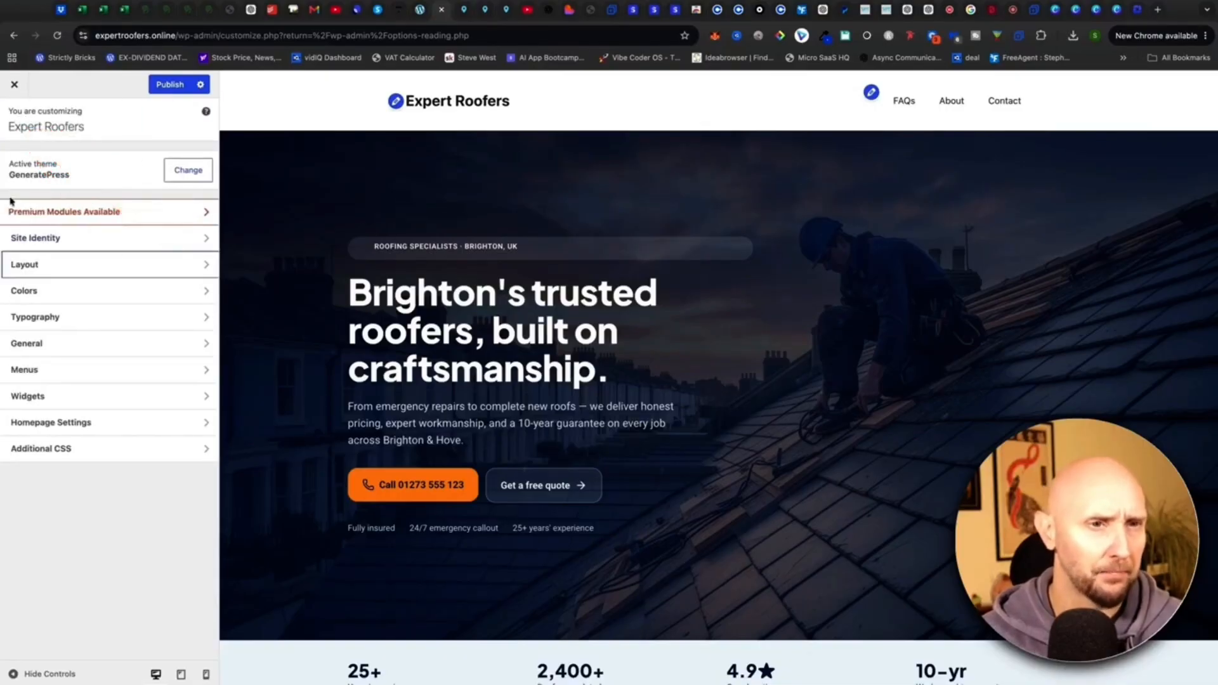
Expand the Header section of the Customizer's Colors settings.
{"action": "left_click", "coordinate": [95, 293]}
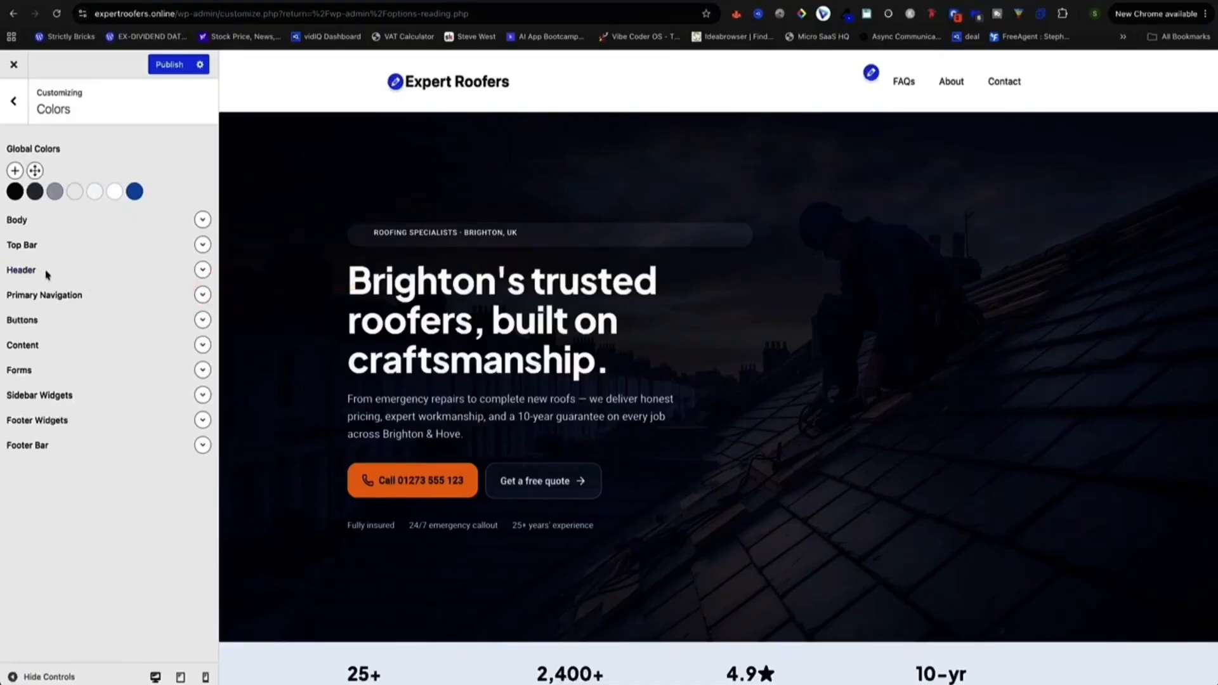
{"action": "left_click_drag", "start_coordinate": [46, 274], "coordinate": [109, 268]}
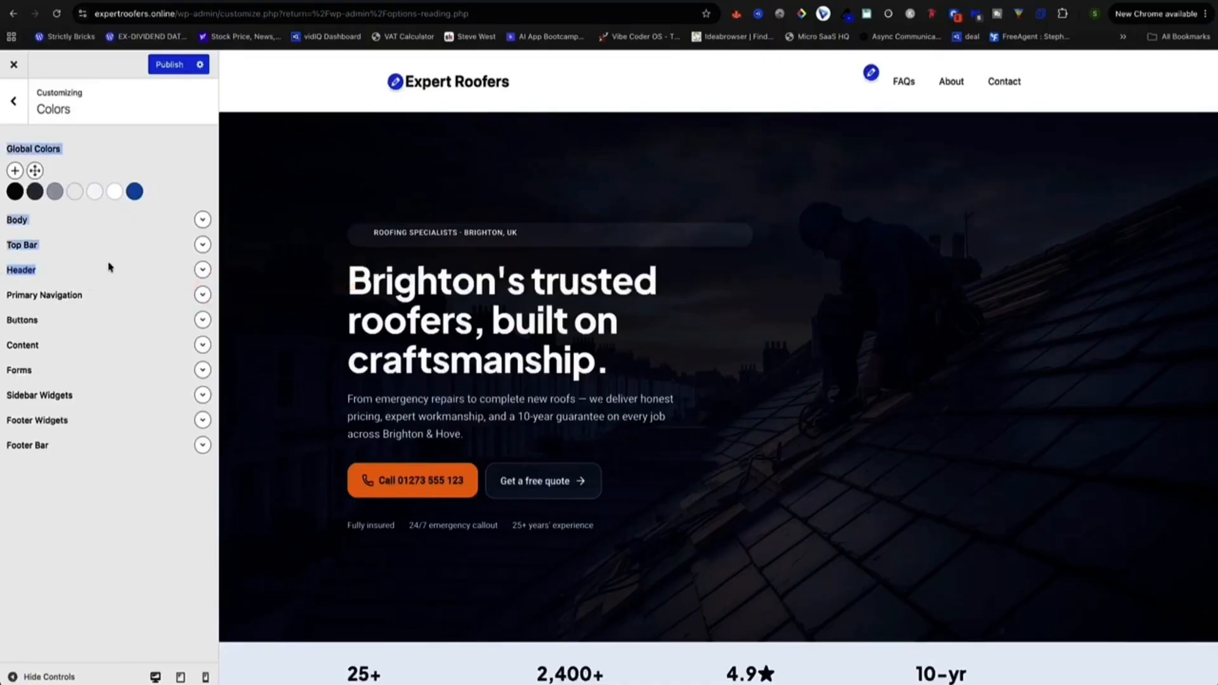
{"action": "left_click", "coordinate": [202, 271]}
{"action": "left_click", "coordinate": [54, 283]}
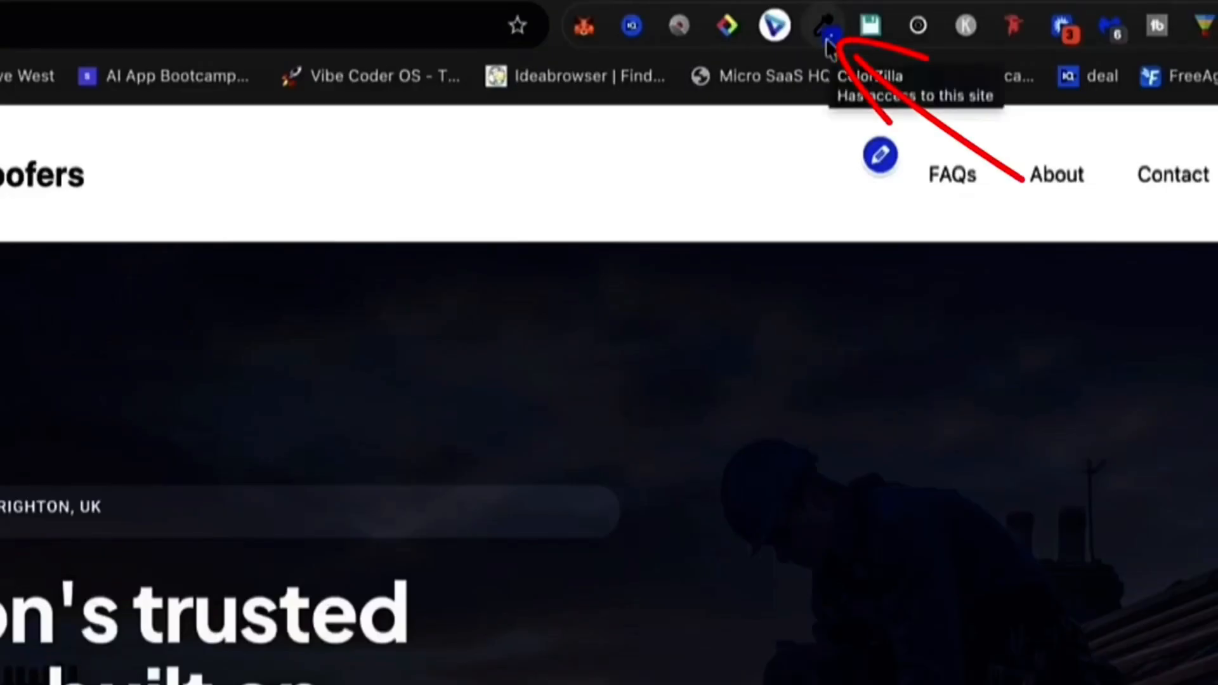
Sample the hero's dark navy #0C162B with ColorZilla and select its hex code to copy.
{"action": "left_click", "coordinate": [828, 49]}
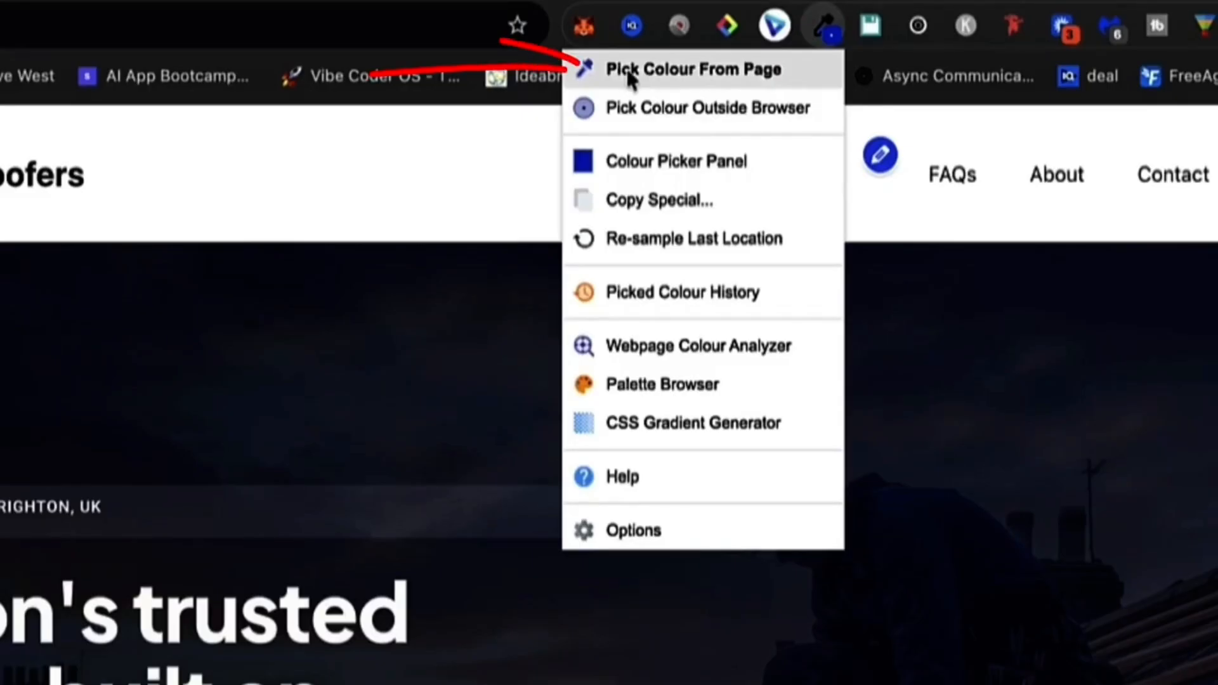
{"action": "left_click", "coordinate": [676, 80]}
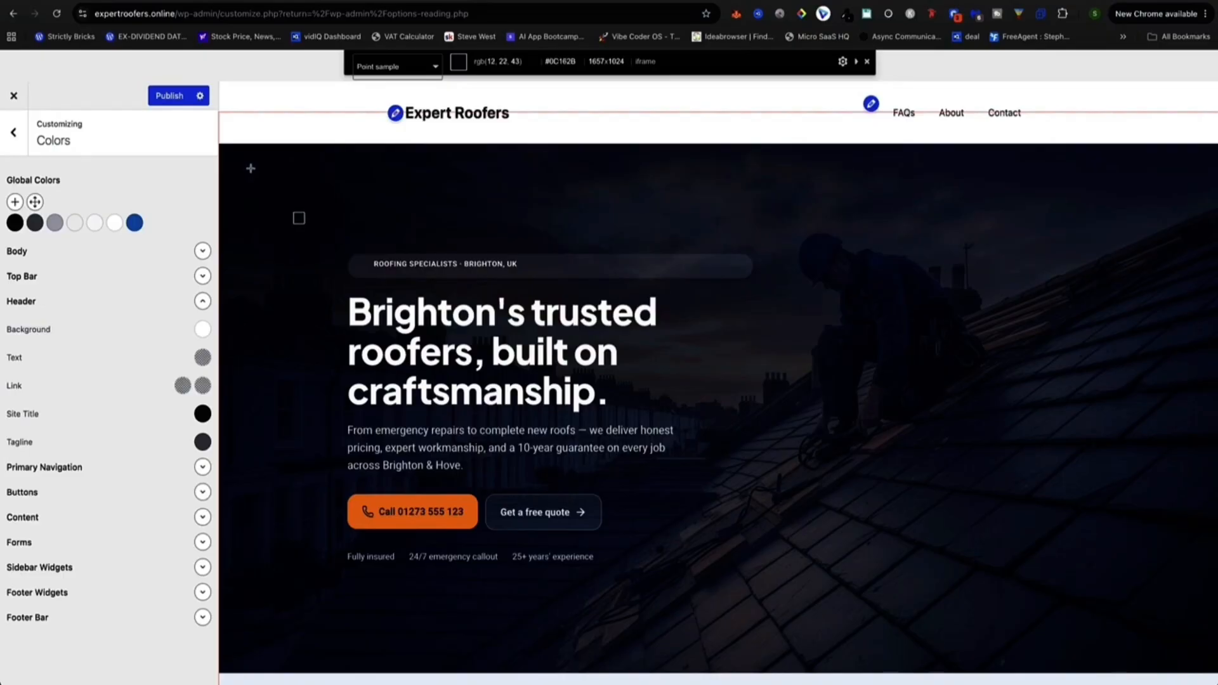
{"action": "left_click", "coordinate": [251, 172]}
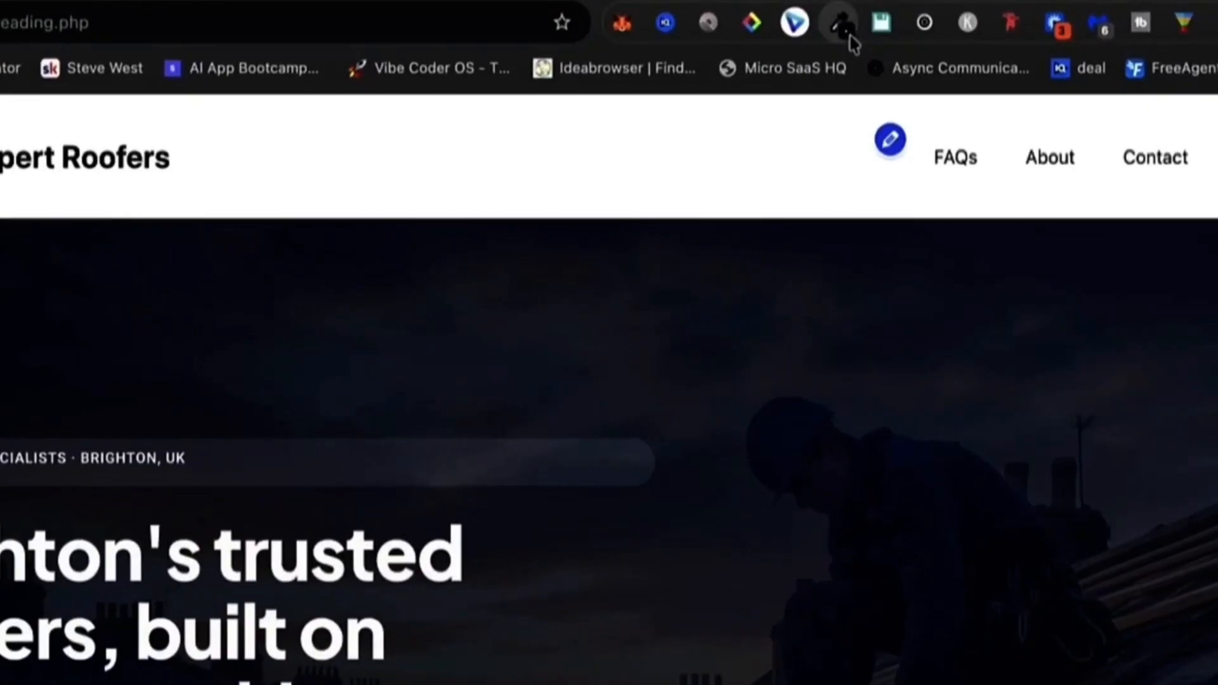
{"action": "left_click", "coordinate": [845, 14]}
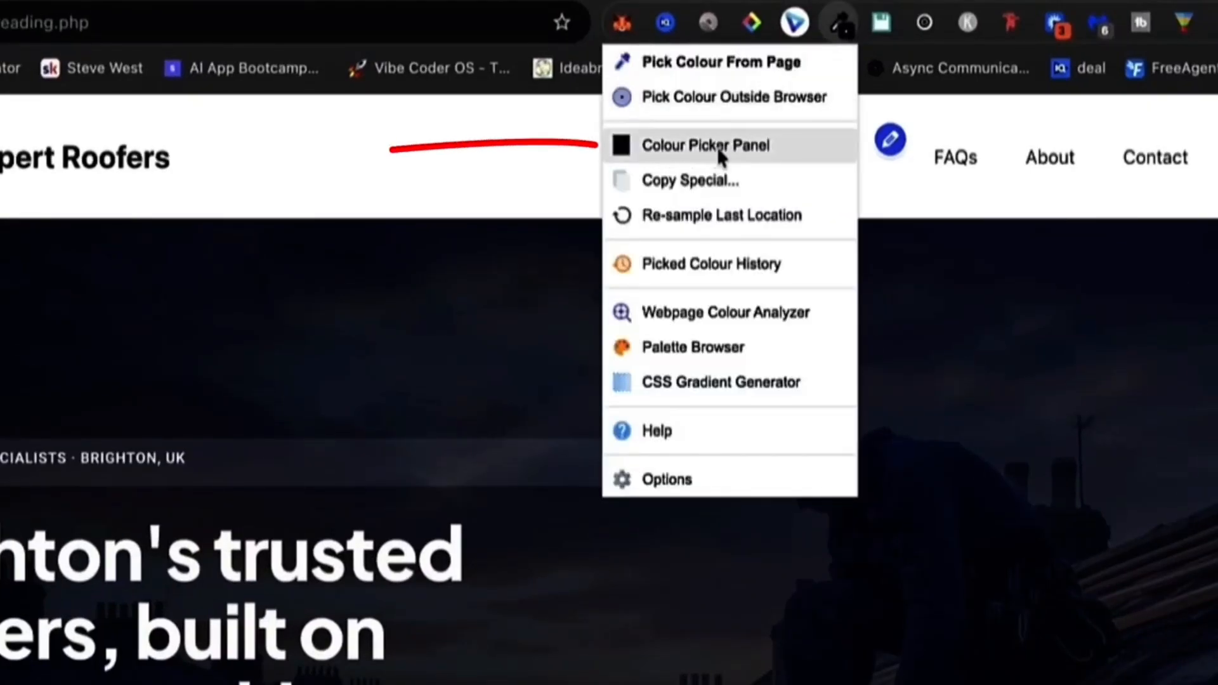
{"action": "left_click", "coordinate": [747, 153]}
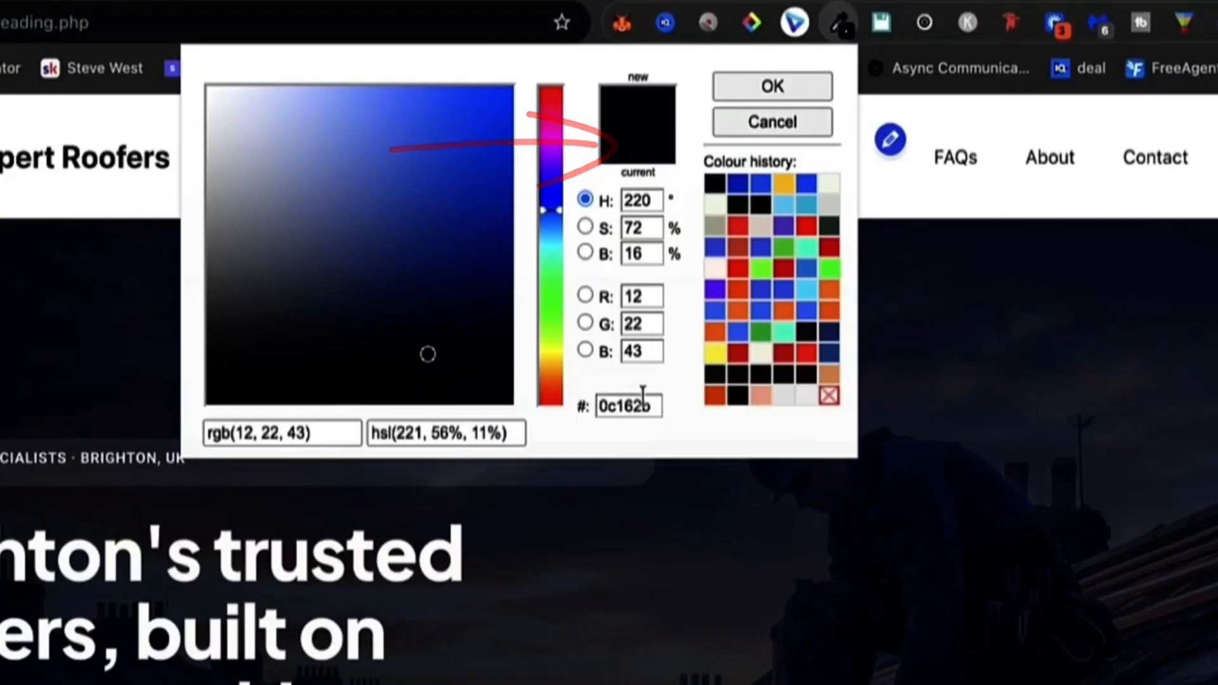
{"action": "left_click_drag", "start_coordinate": [651, 405], "coordinate": [593, 401]}
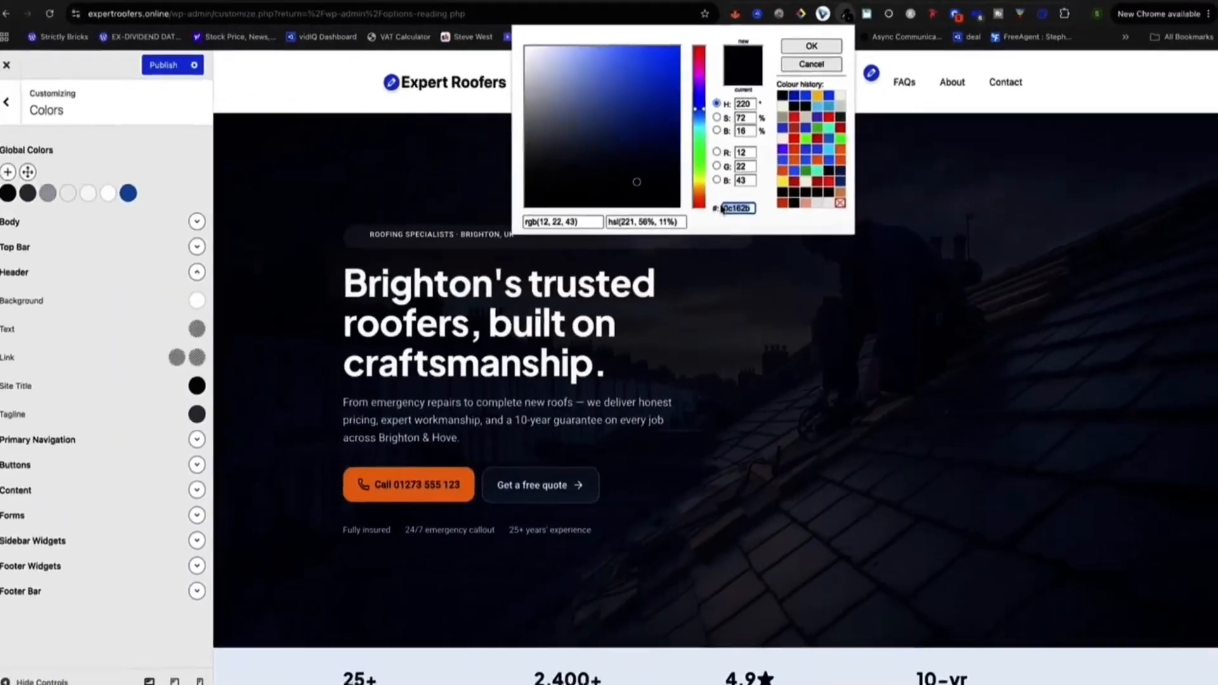
{"action": "left_click", "coordinate": [311, 203]}
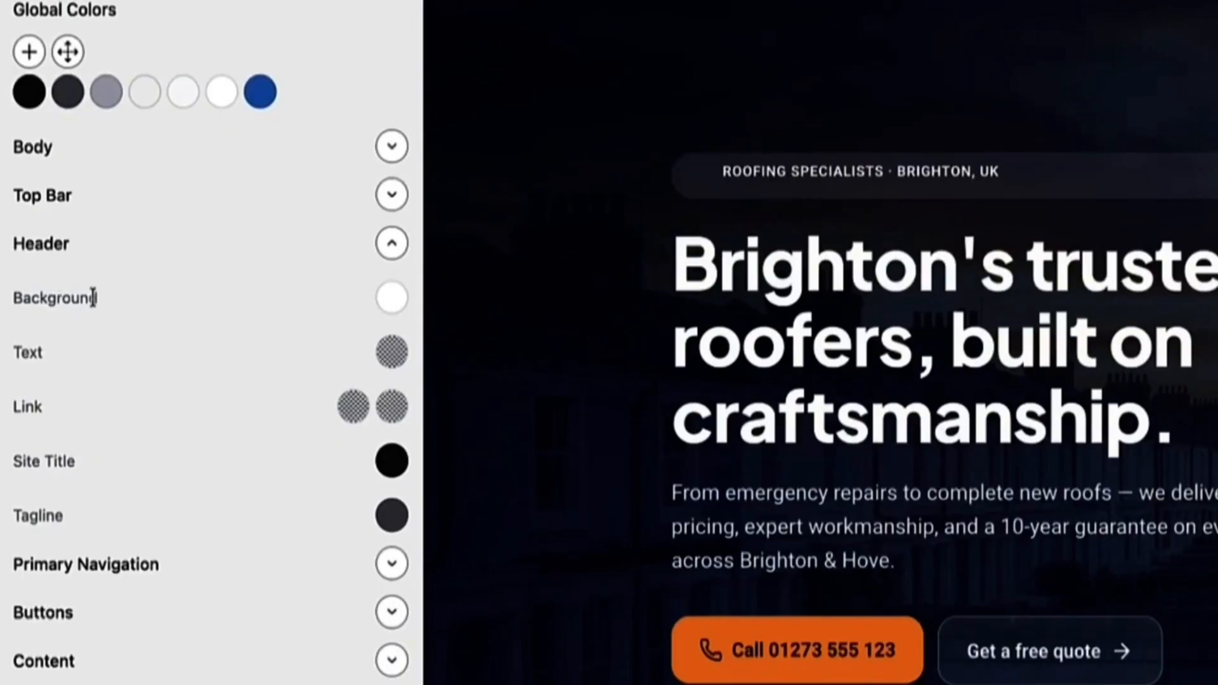
Paste #0c162b as the header background colour.
{"action": "left_click_drag", "start_coordinate": [94, 298], "coordinate": [14, 303]}
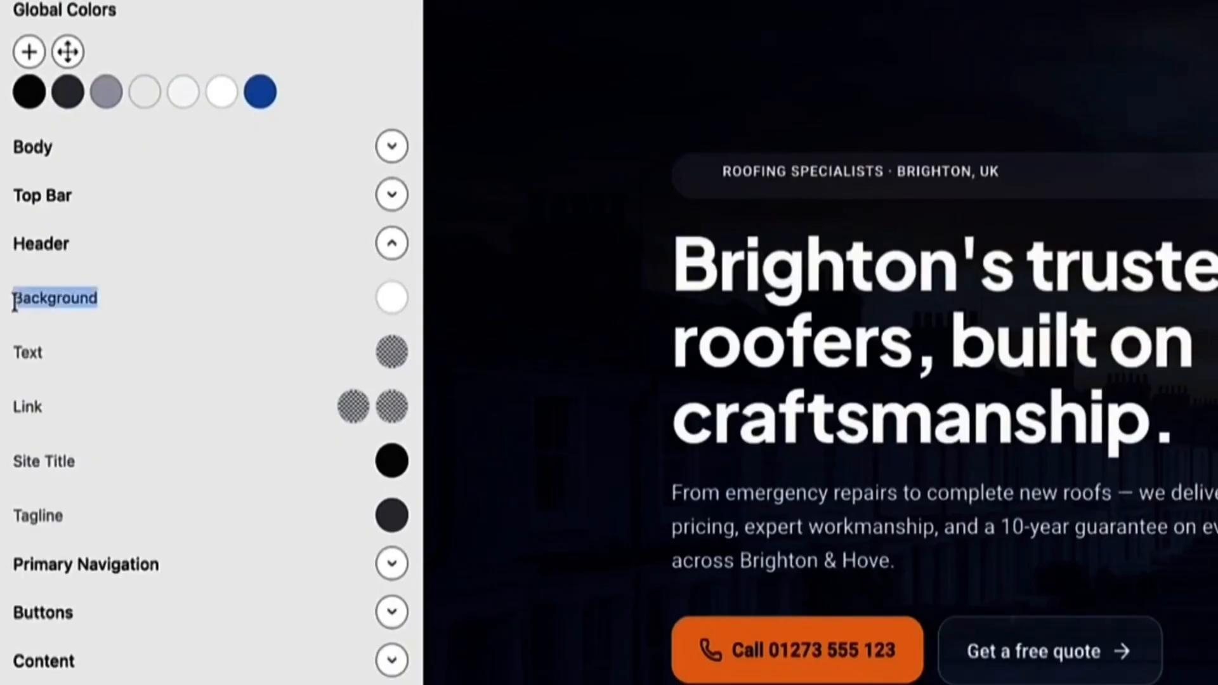
{"action": "left_click", "coordinate": [390, 301]}
{"action": "left_click_drag", "start_coordinate": [197, 645], "coordinate": [68, 647]}
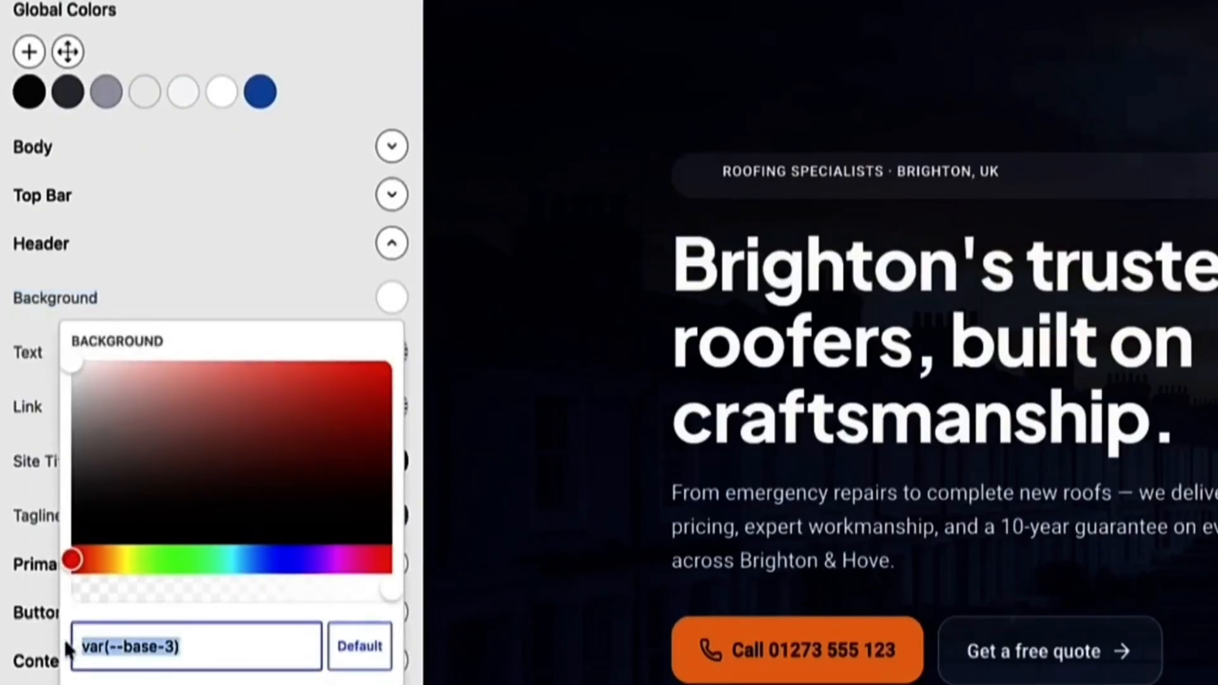
{"action": "key", "text": "super+v"}
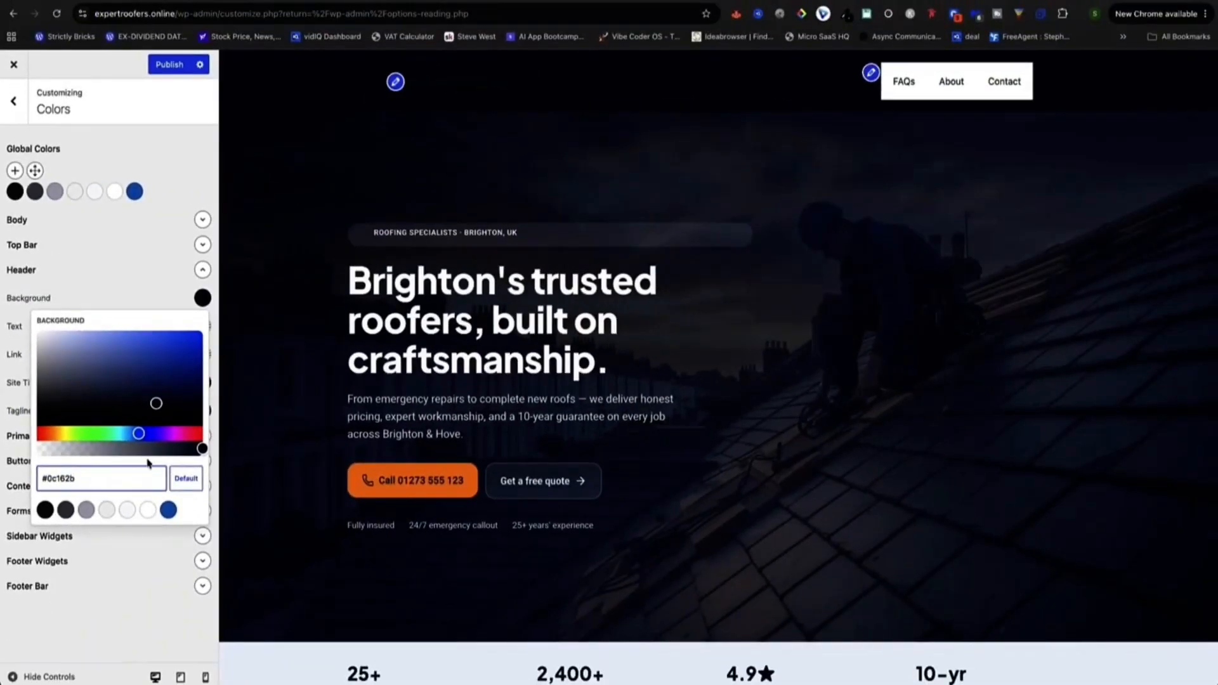
{"action": "left_click", "coordinate": [365, 148]}
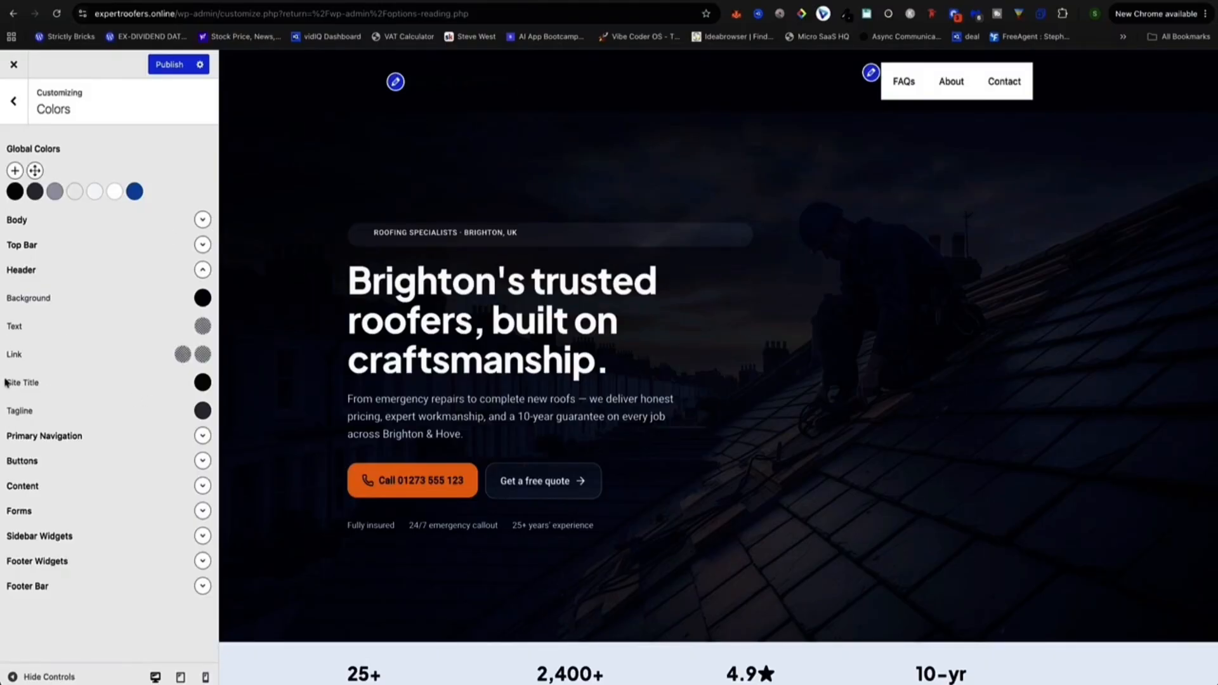
Lighten the Site Title colour to near-white #fffbfb.
{"action": "left_click", "coordinate": [197, 383]}
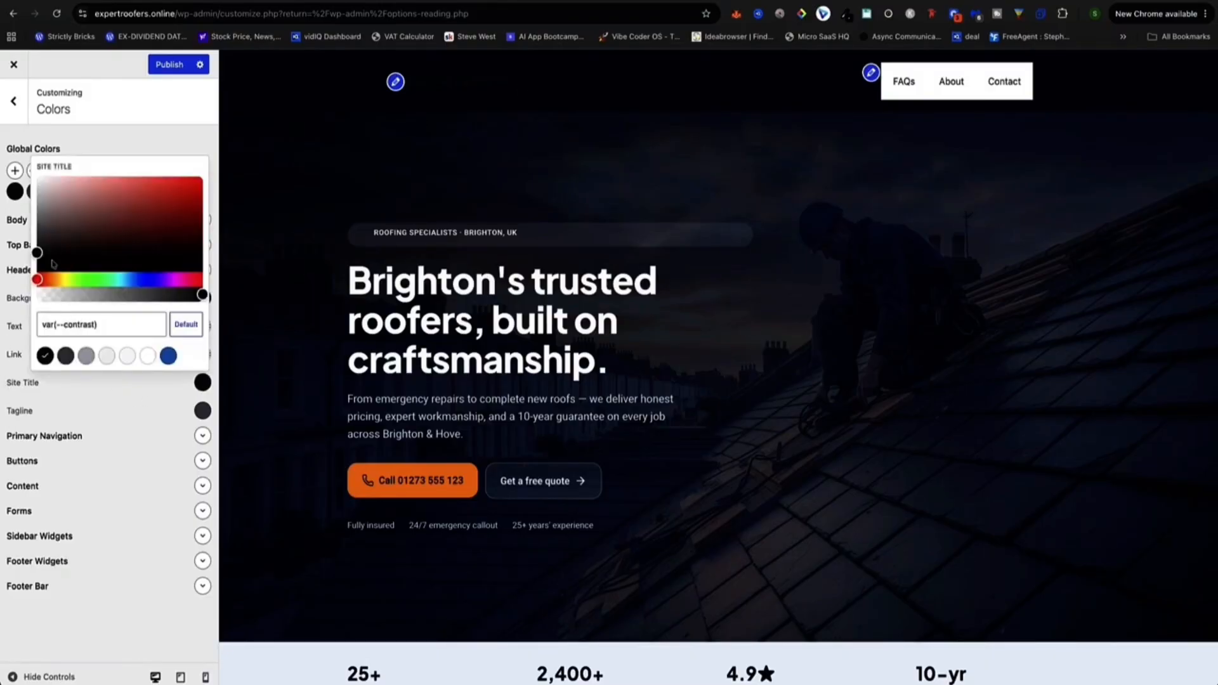
{"action": "left_click_drag", "start_coordinate": [53, 264], "coordinate": [40, 173]}
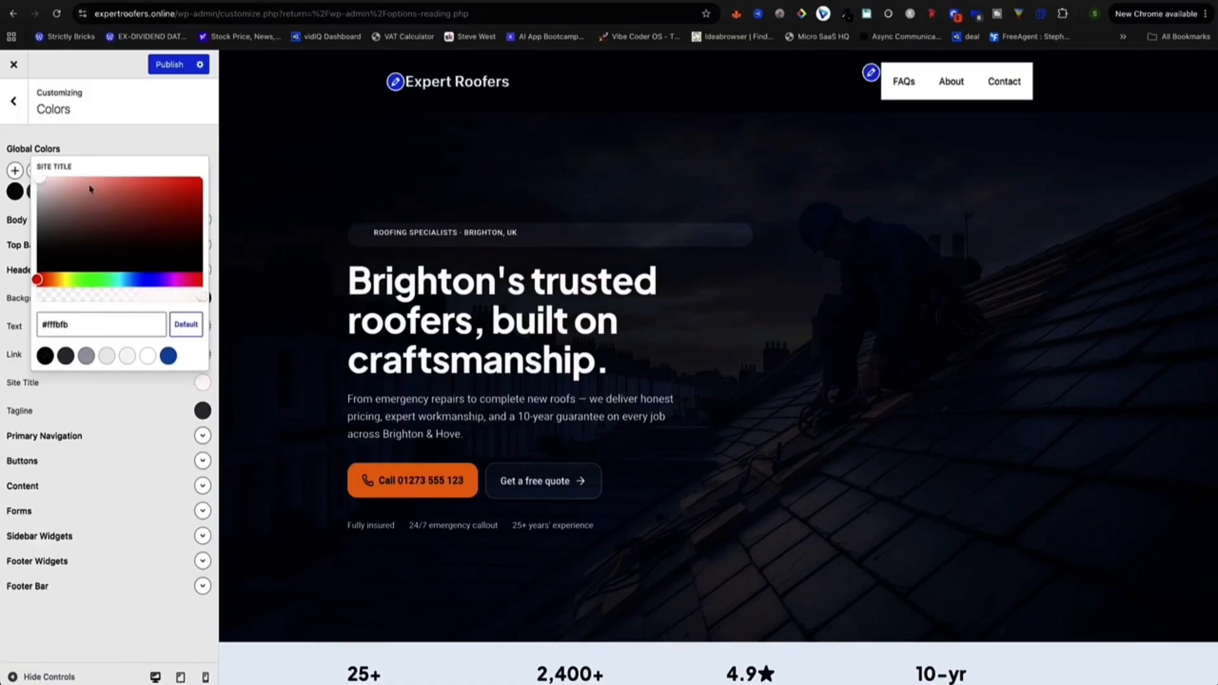
{"action": "left_click", "coordinate": [940, 120]}
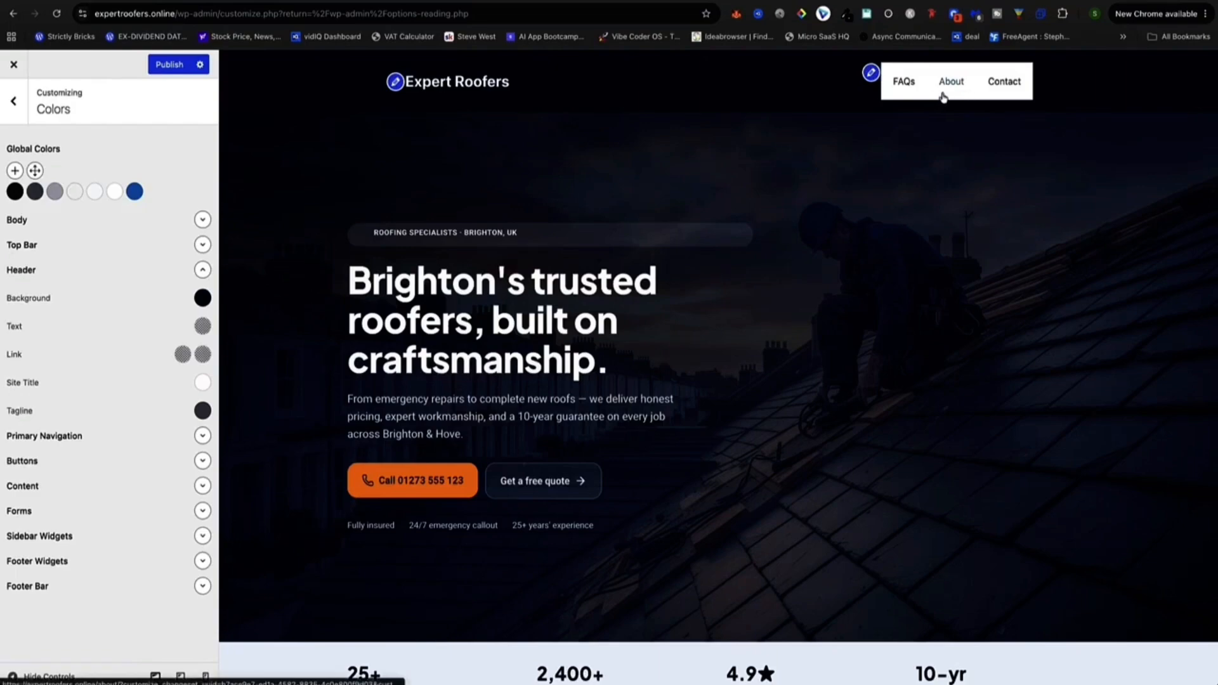
{"action": "left_click", "coordinate": [203, 438]}
Copy #0c162b from ColorZilla's panel and paste it as the Navigation Background colour.
{"action": "scroll", "coordinate": [116, 429], "scroll_direction": "down", "scroll_amount": 1}
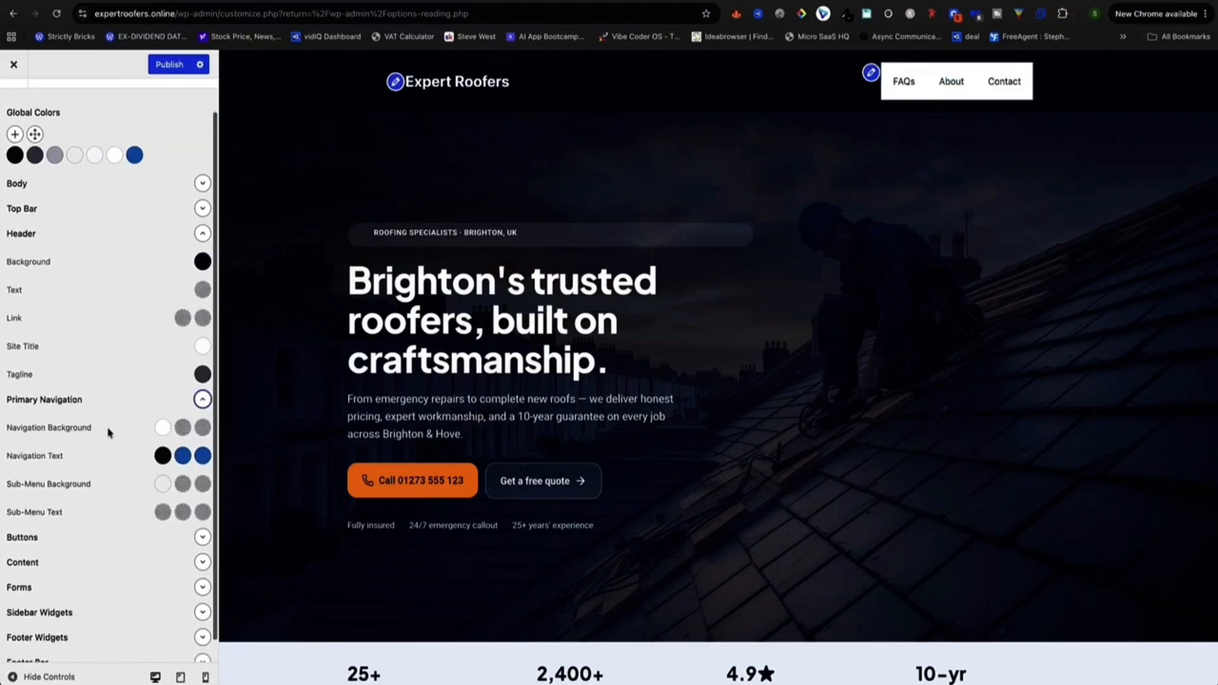
{"action": "left_click", "coordinate": [847, 19]}
{"action": "left_click", "coordinate": [755, 147]}
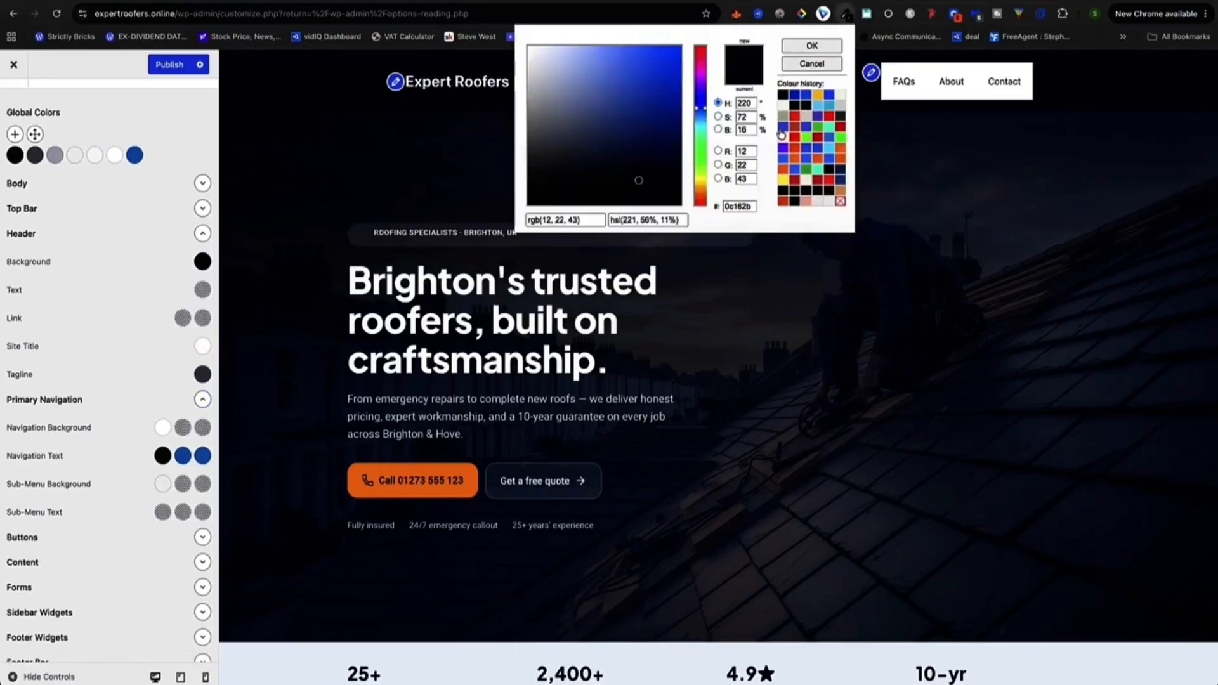
{"action": "double_click", "coordinate": [742, 206]}
{"action": "left_click", "coordinate": [123, 420]}
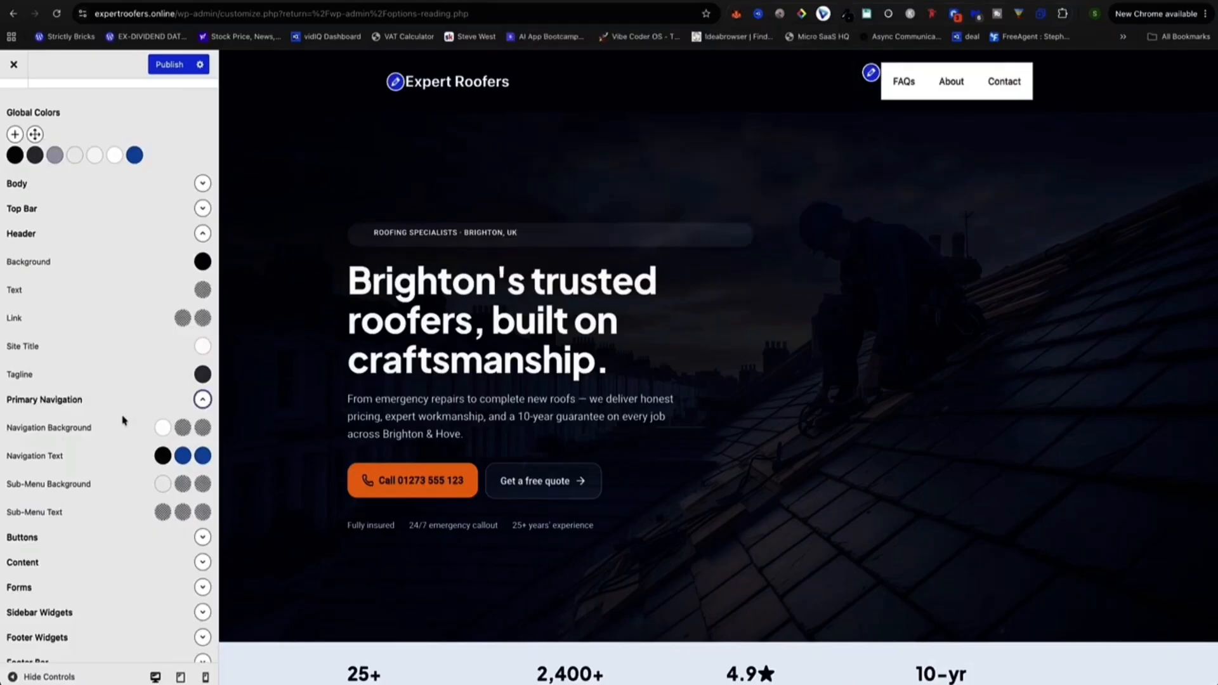
{"action": "left_click", "coordinate": [163, 428]}
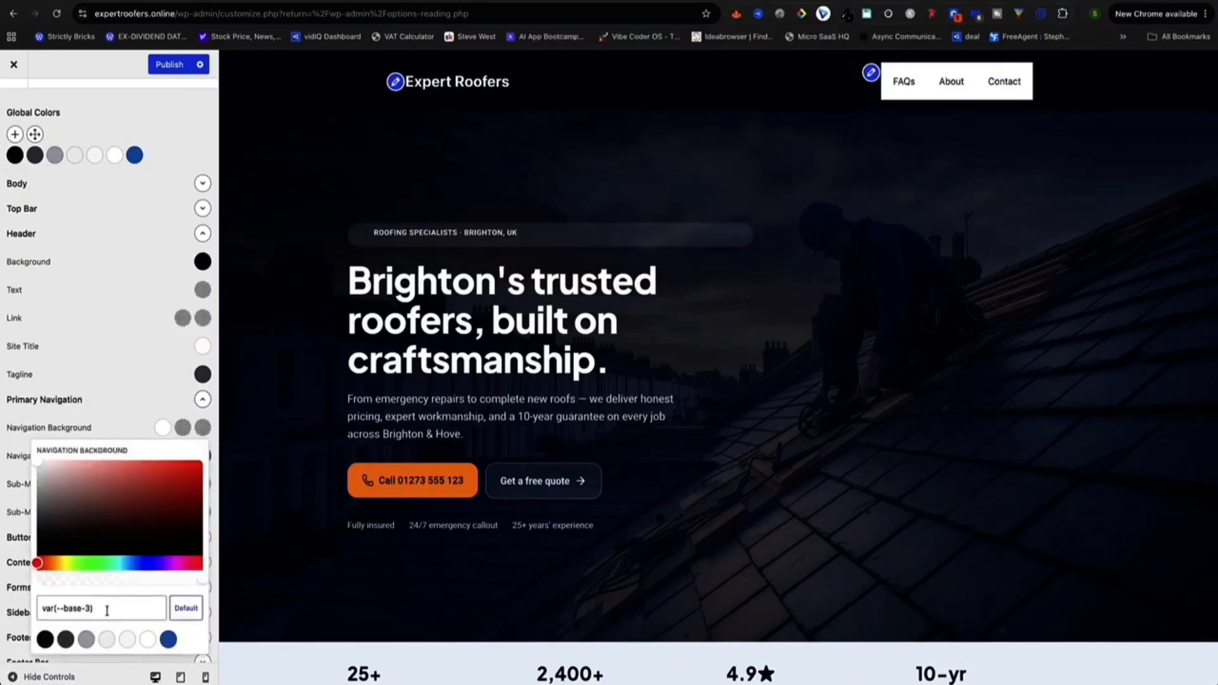
{"action": "left_click_drag", "start_coordinate": [106, 610], "coordinate": [35, 610]}
{"action": "key", "text": "ctrl+v"}
{"action": "left_click", "coordinate": [138, 277]}
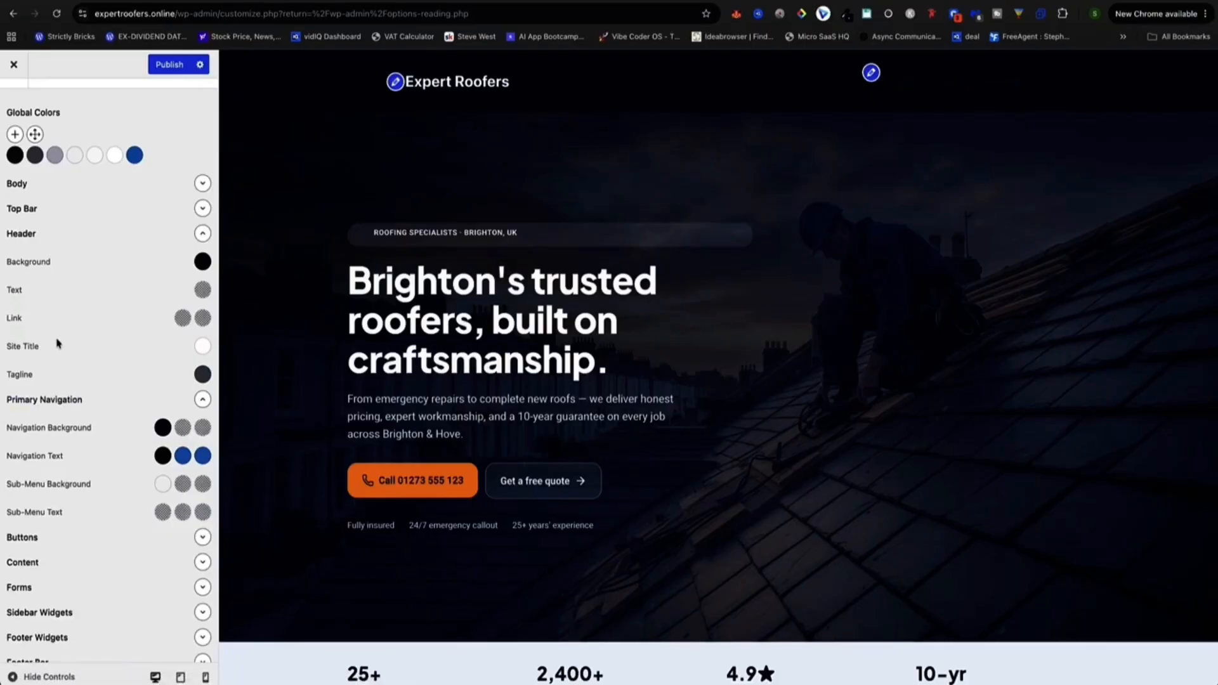
{"action": "scroll", "coordinate": [85, 351], "scroll_direction": "down", "scroll_amount": 1}
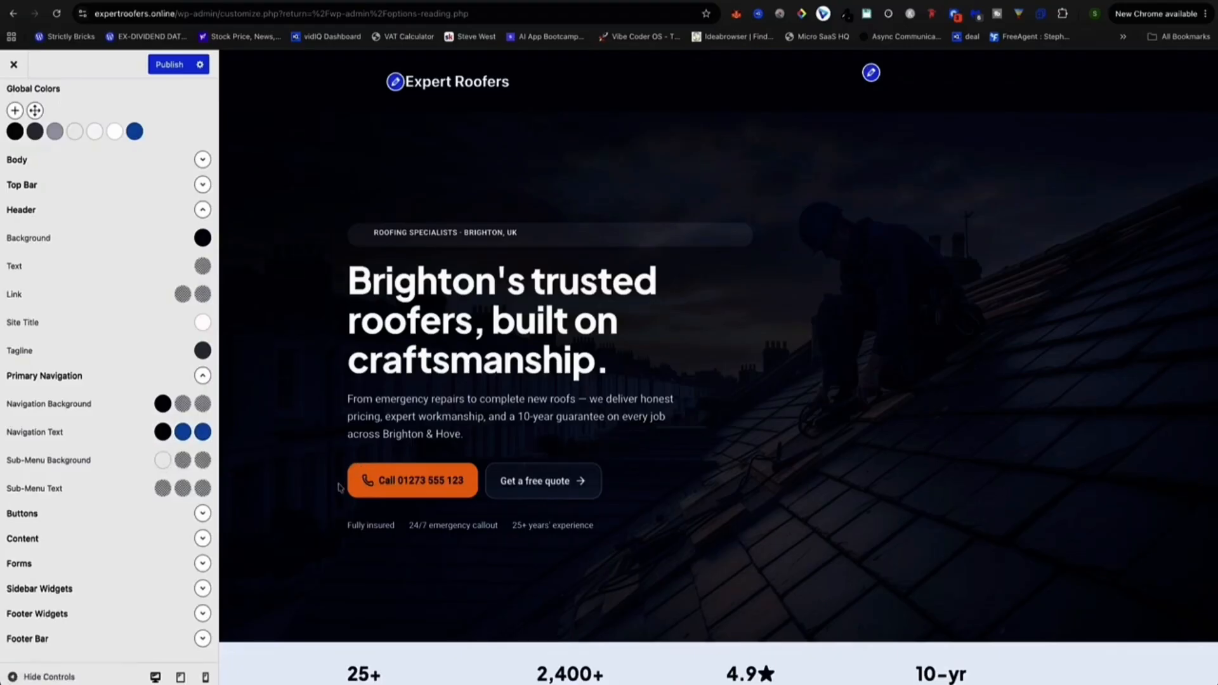
Sample the Call button's orange with the colour-picker extension and copy its hex f9811d.
{"action": "left_click", "coordinate": [847, 14]}
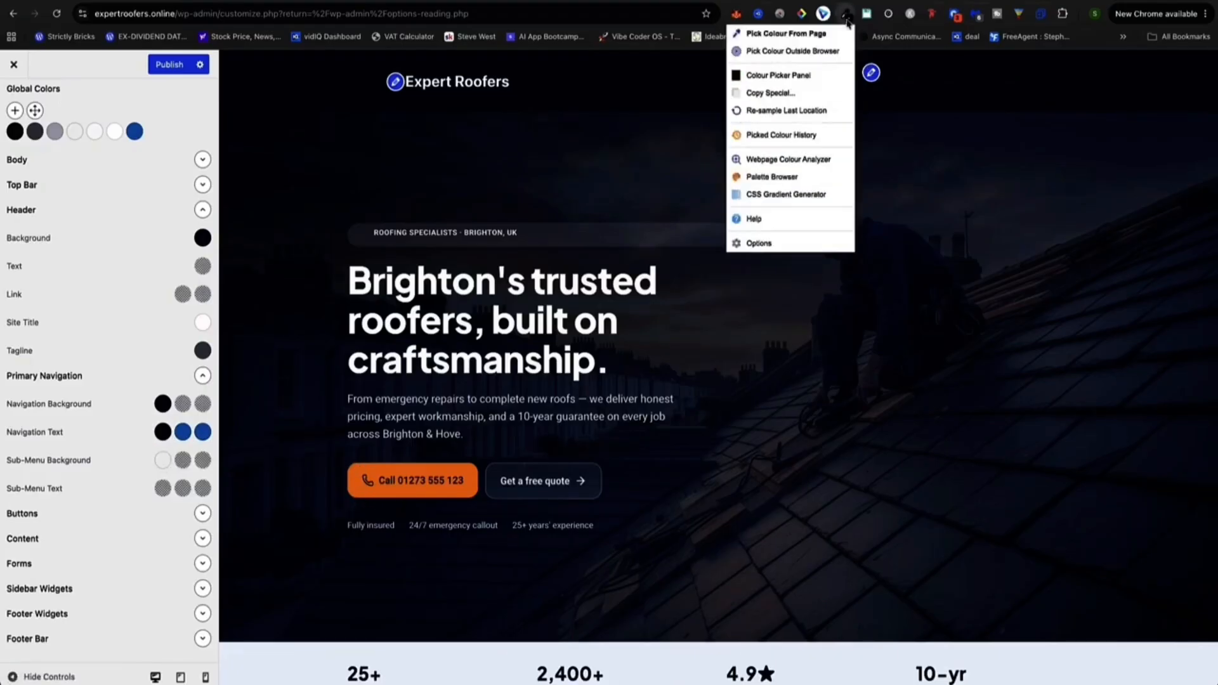
{"action": "left_click", "coordinate": [775, 36]}
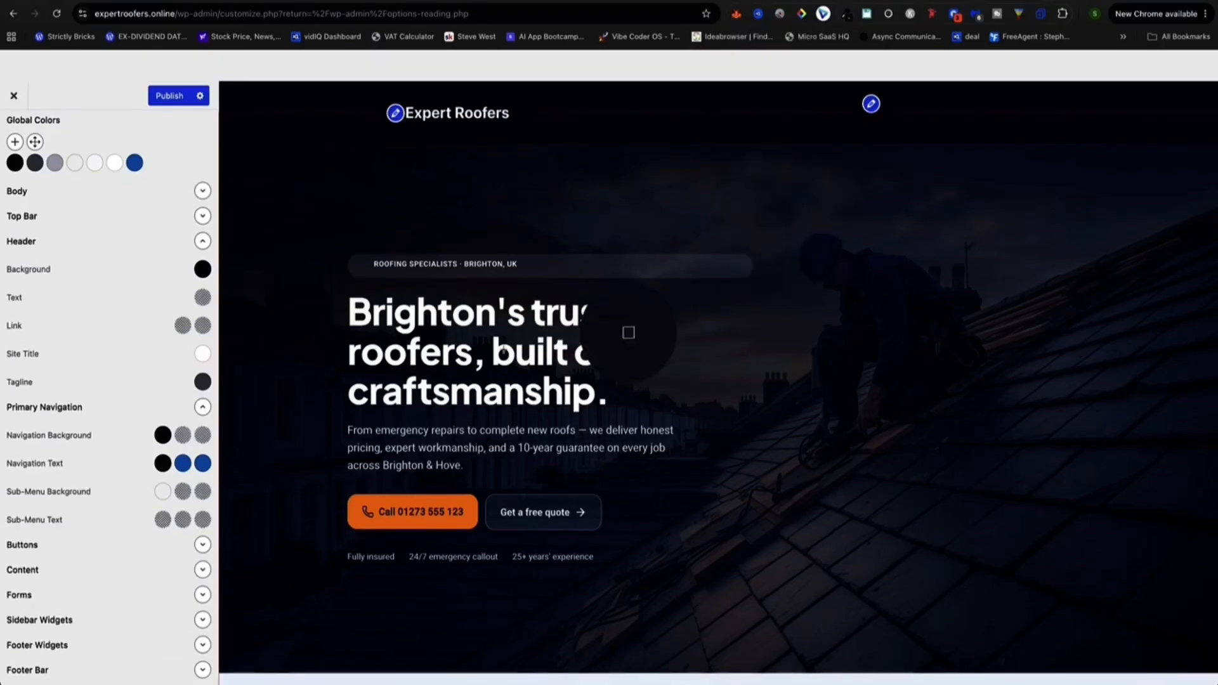
{"action": "left_click", "coordinate": [411, 503]}
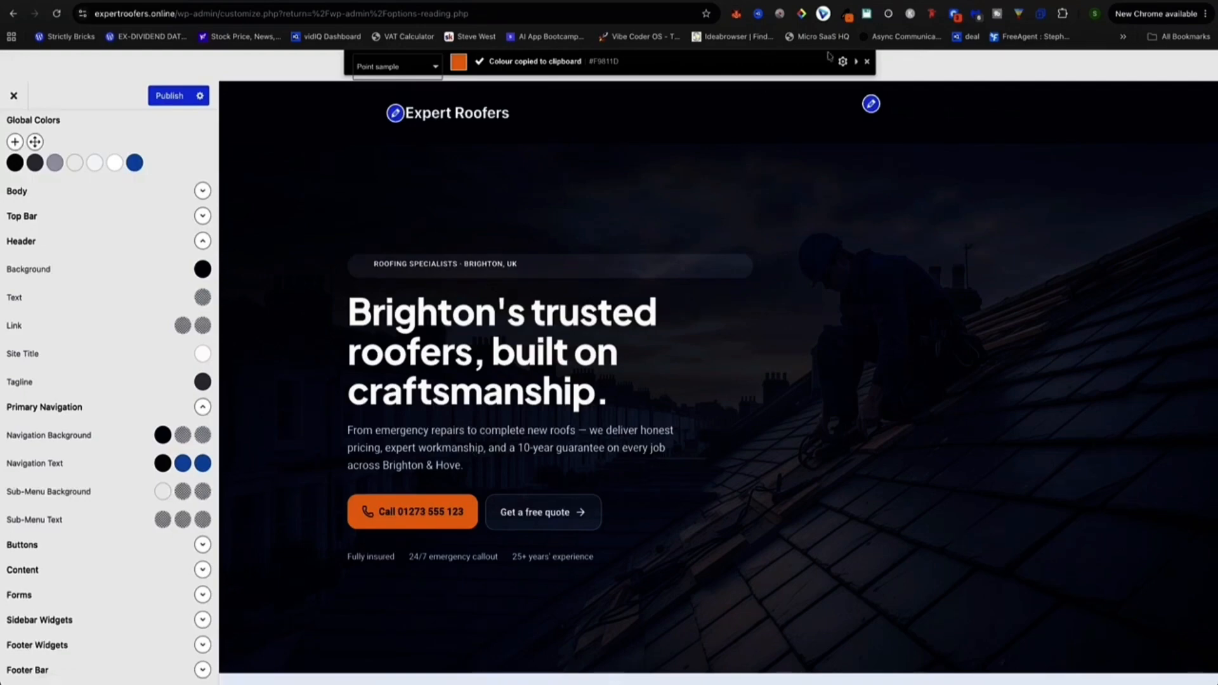
{"action": "left_click", "coordinate": [848, 16]}
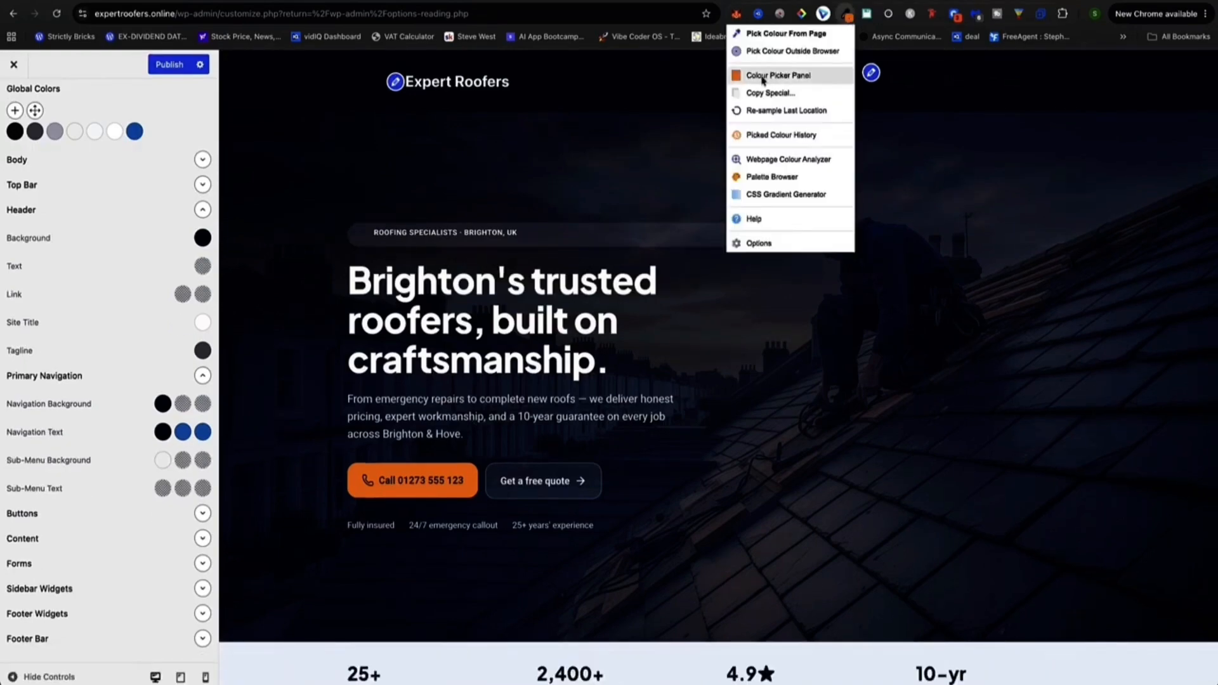
{"action": "left_click", "coordinate": [791, 84]}
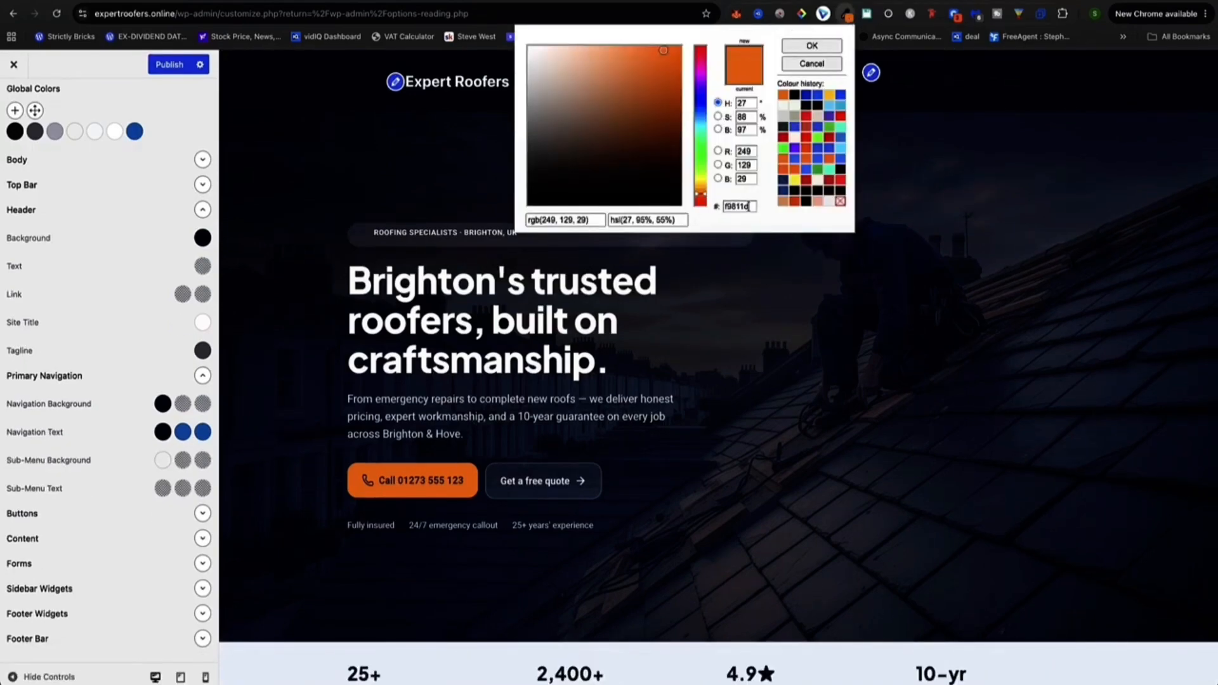
{"action": "double_click", "coordinate": [751, 207]}
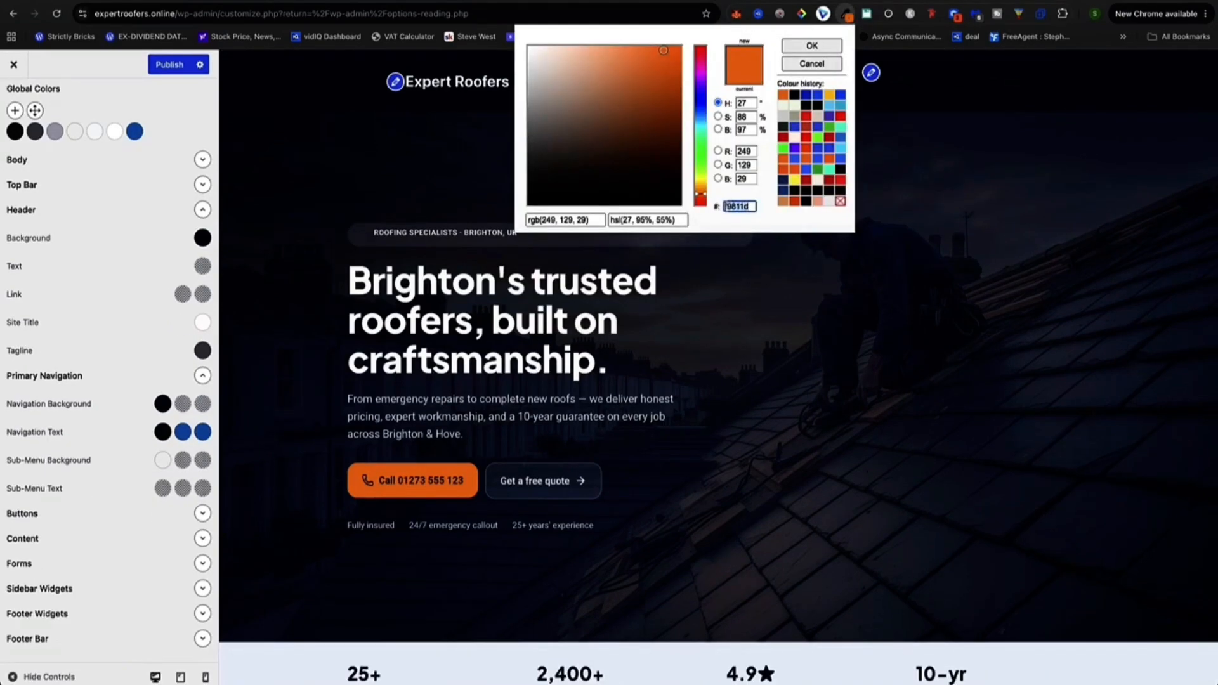
{"action": "left_click", "coordinate": [127, 436]}
Replace the Navigation Text colour with the orange f9811d.
{"action": "left_click", "coordinate": [162, 432]}
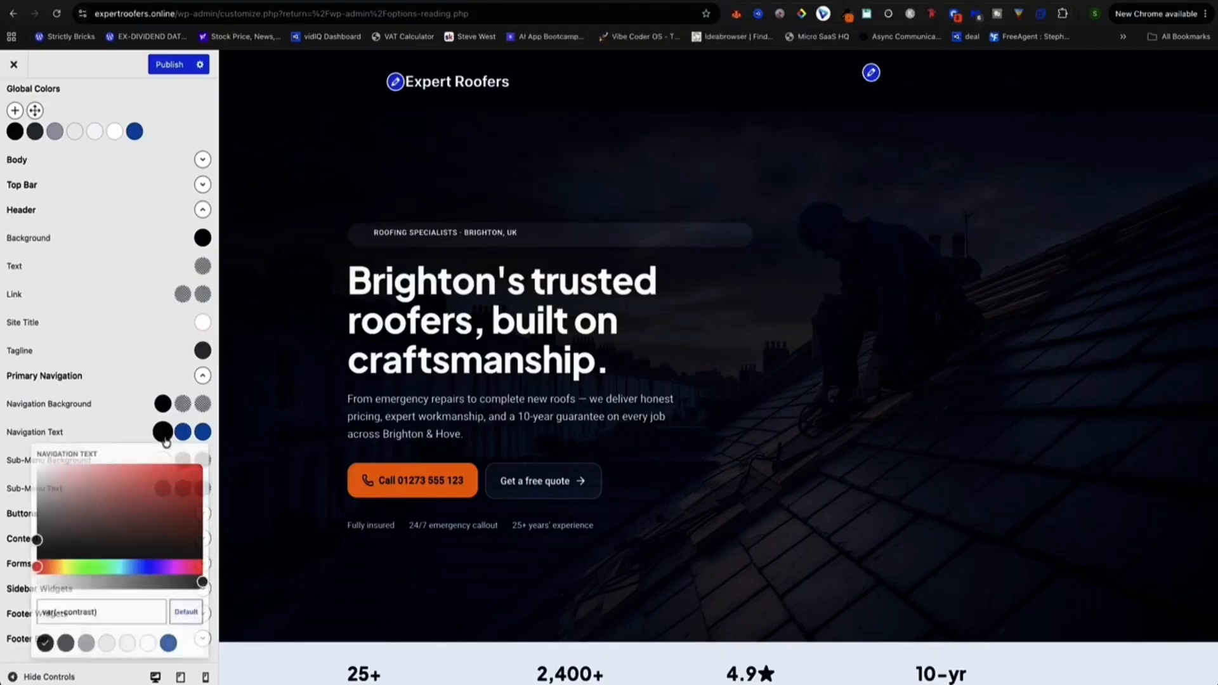
{"action": "left_click_drag", "start_coordinate": [108, 612], "coordinate": [28, 614]}
{"action": "key", "text": "BackSpace"}
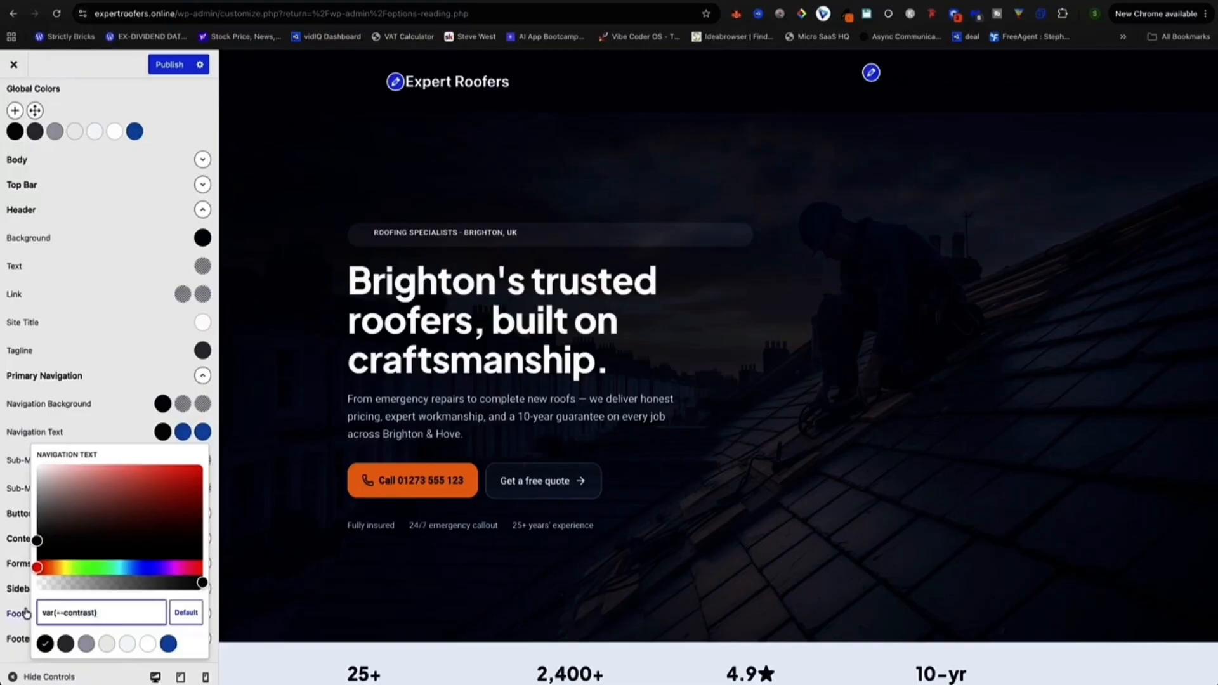
{"action": "key", "text": "super+v"}
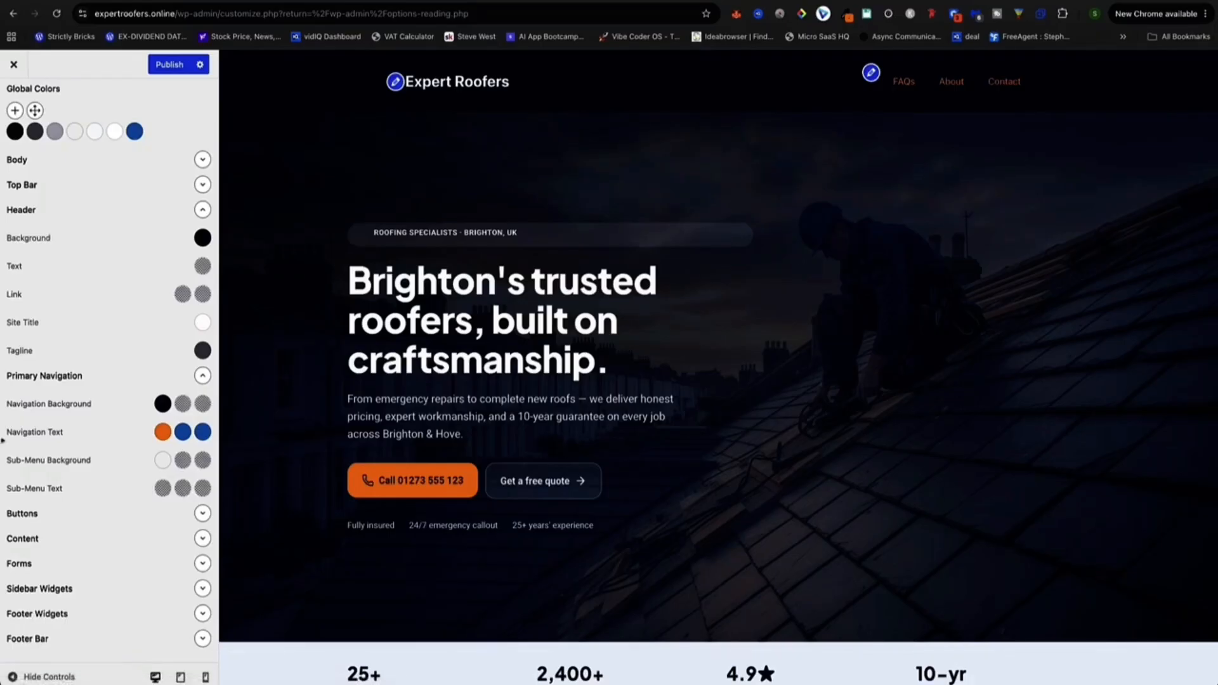
Set the navigation Hover and Current link colours to white #ffffff.
{"action": "left_click", "coordinate": [183, 434]}
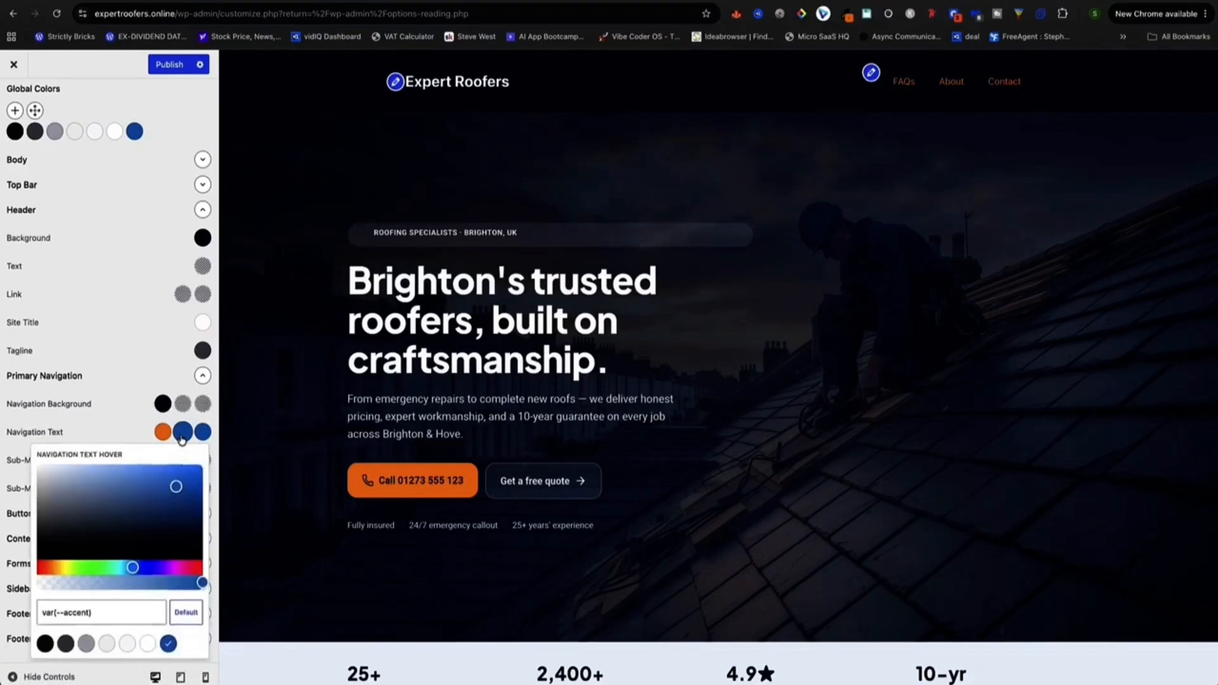
{"action": "left_click_drag", "start_coordinate": [162, 522], "coordinate": [27, 463]}
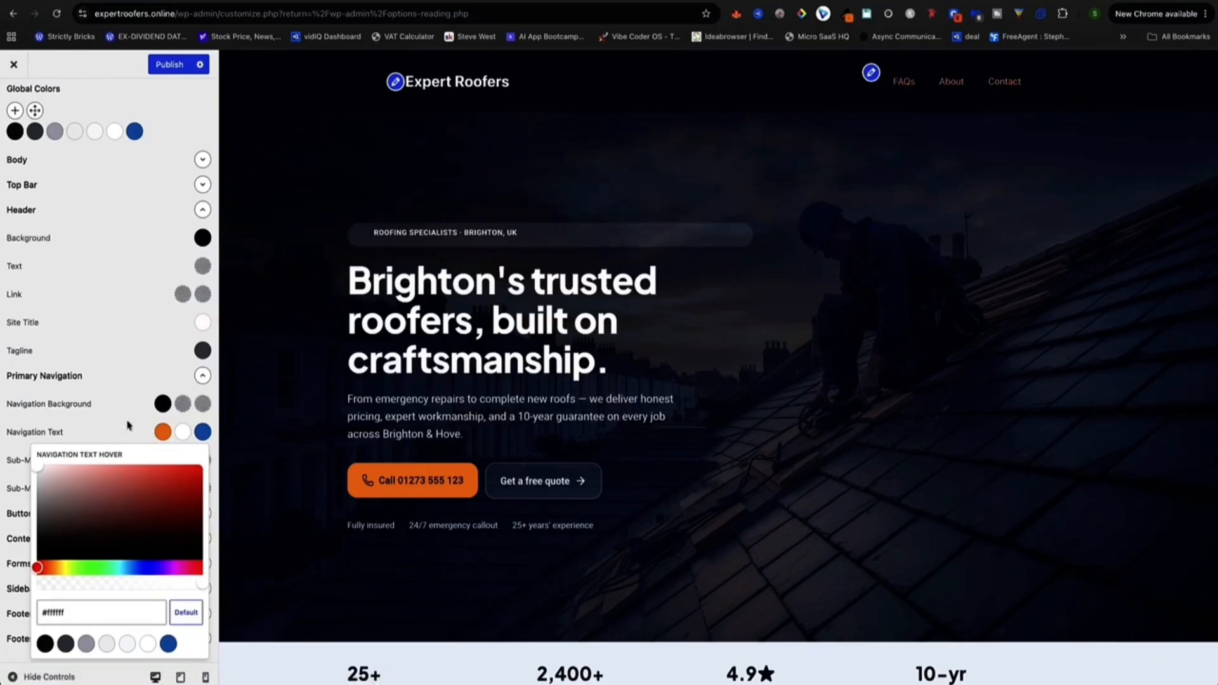
{"action": "left_click", "coordinate": [177, 433]}
{"action": "left_click", "coordinate": [203, 433]}
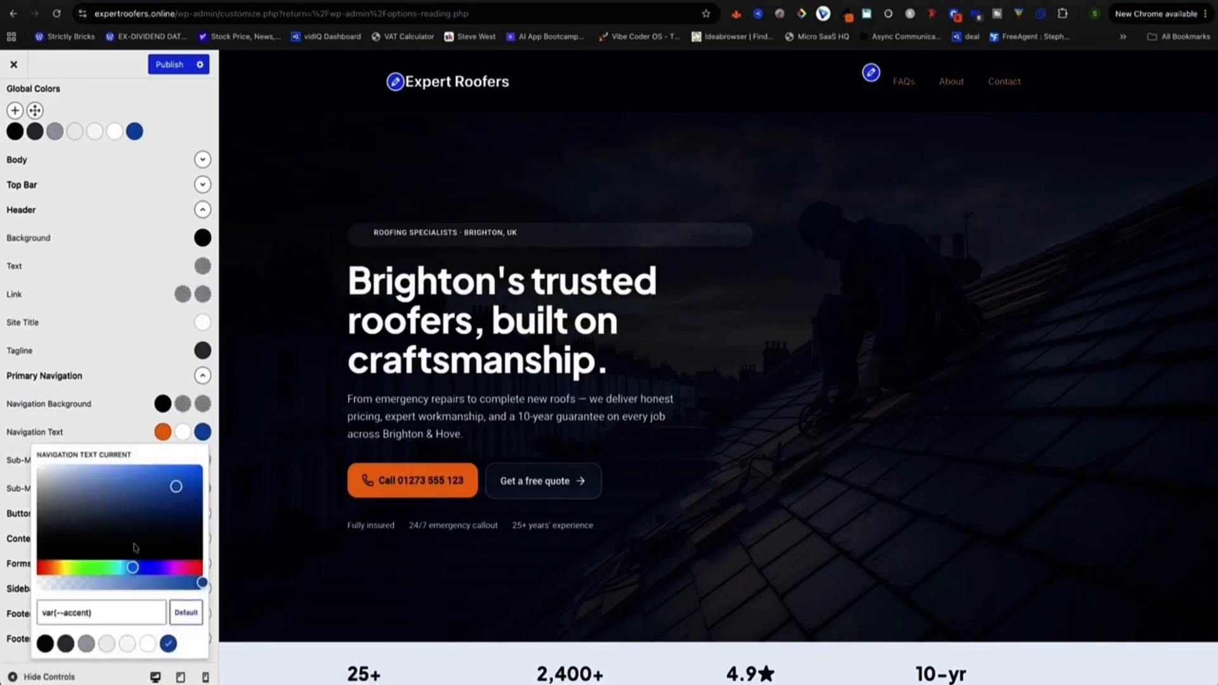
{"action": "left_click_drag", "start_coordinate": [109, 506], "coordinate": [29, 461]}
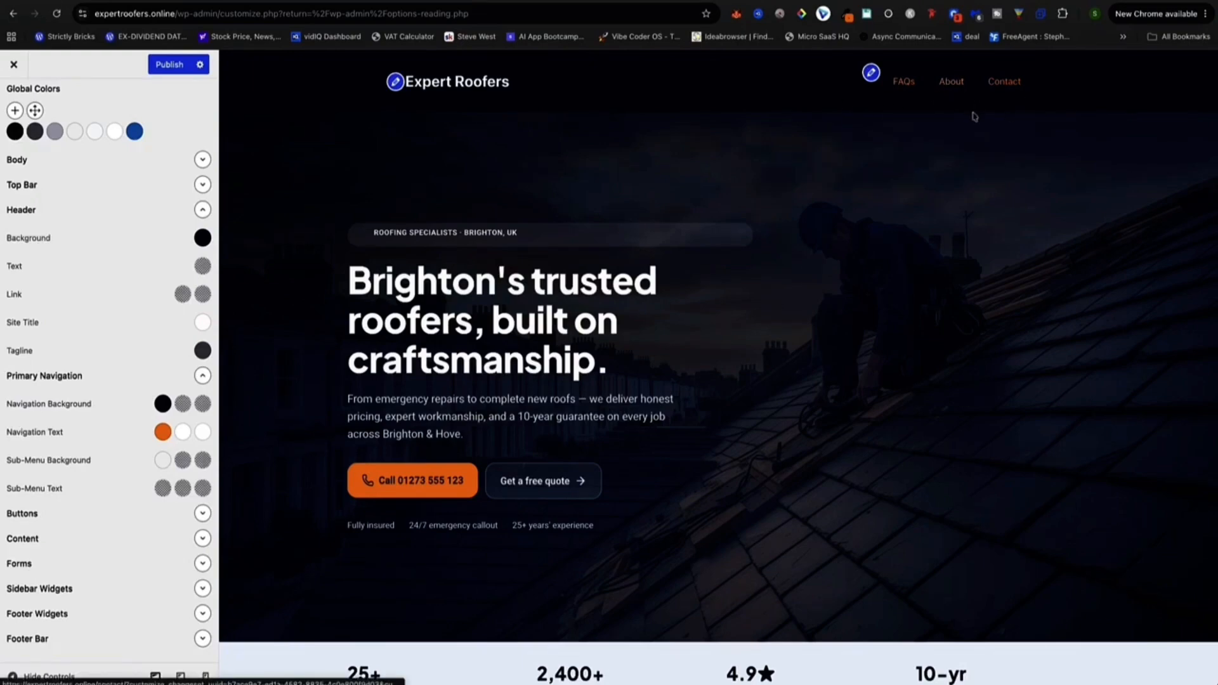
{"action": "scroll", "coordinate": [70, 178], "scroll_direction": "up", "scroll_amount": 1}
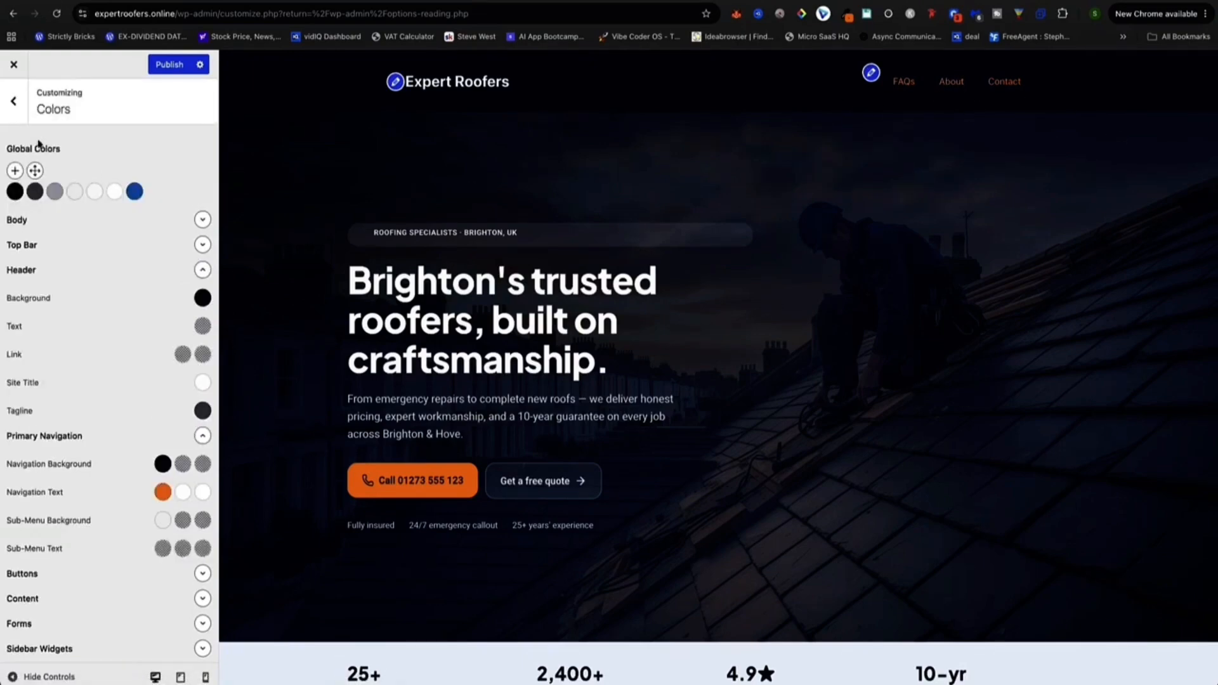
Add a new Typography rule targeting Primary Menu Items.
{"action": "left_click", "coordinate": [15, 101]}
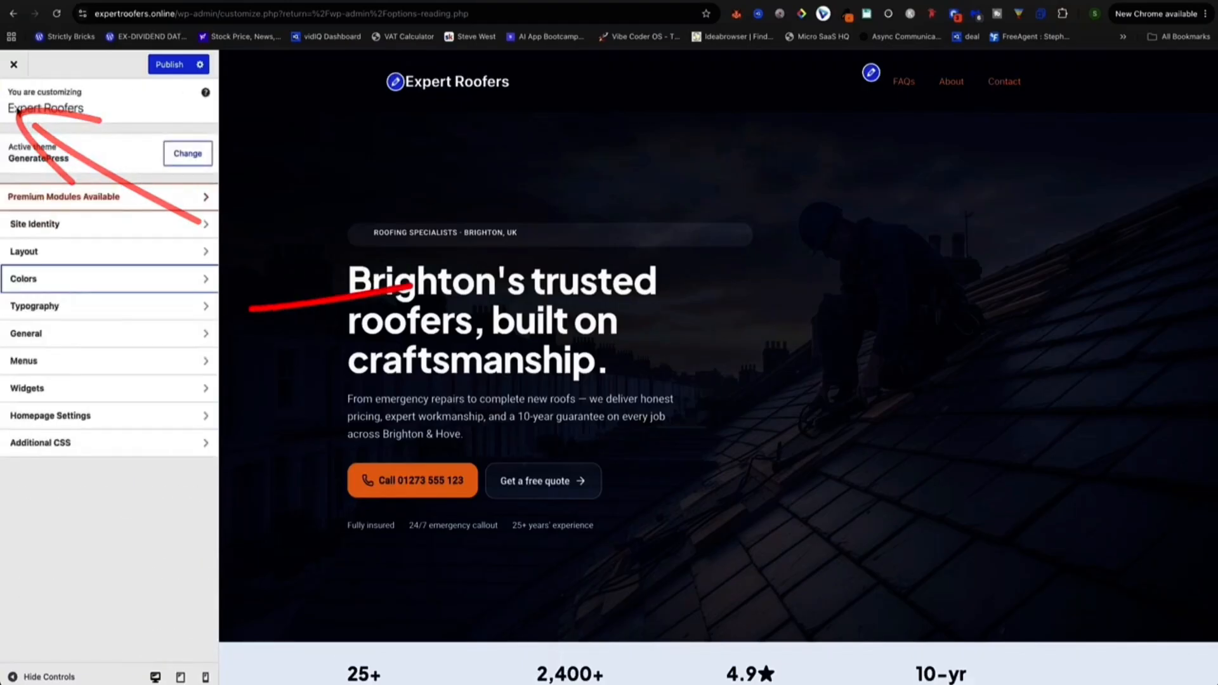
{"action": "left_click", "coordinate": [39, 308]}
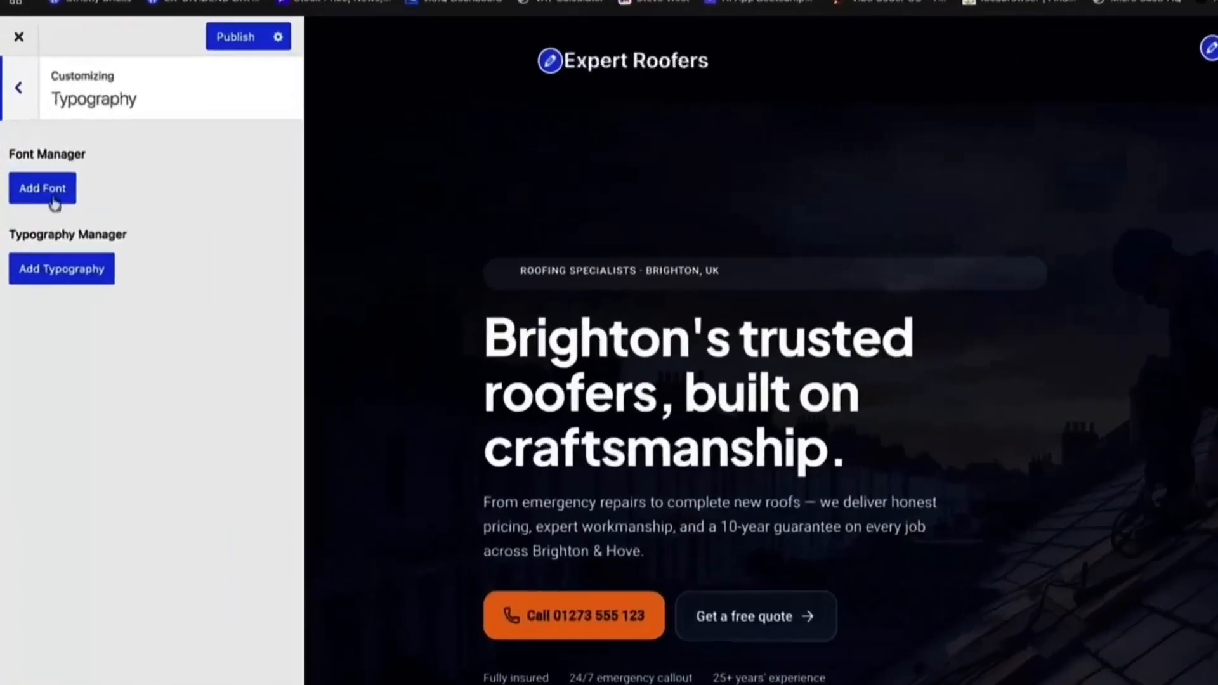
{"action": "left_click", "coordinate": [44, 182]}
{"action": "left_click", "coordinate": [59, 205]}
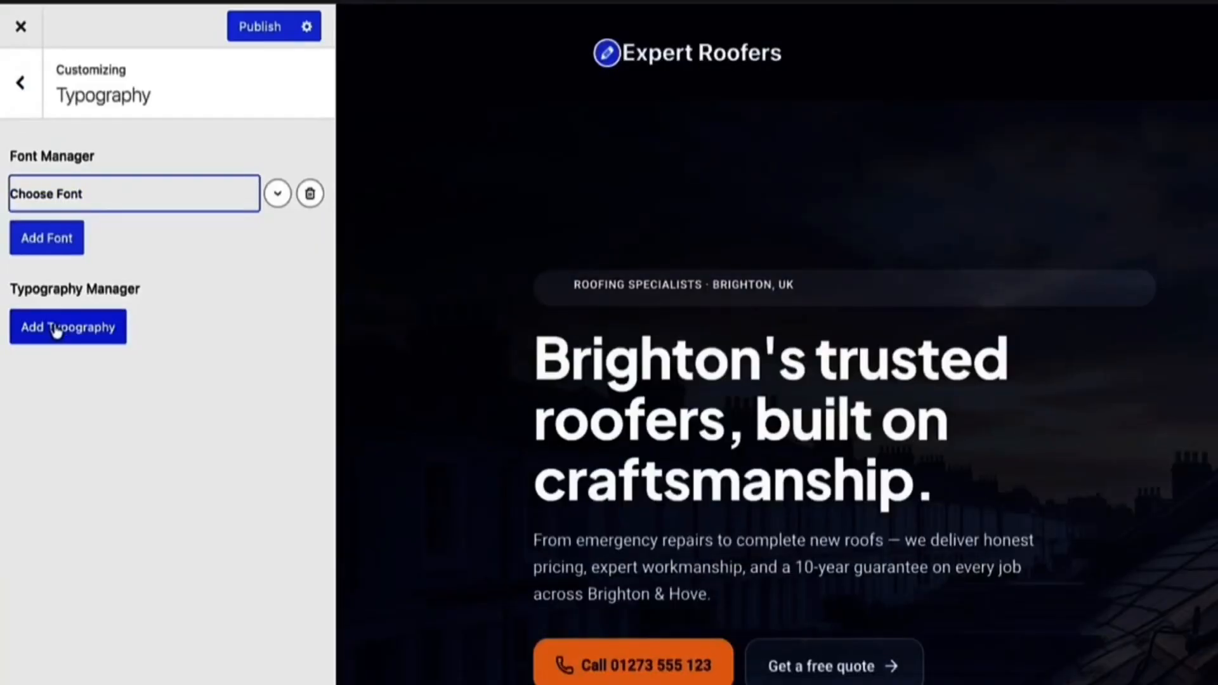
{"action": "left_click", "coordinate": [64, 325]}
{"action": "left_click", "coordinate": [58, 431]}
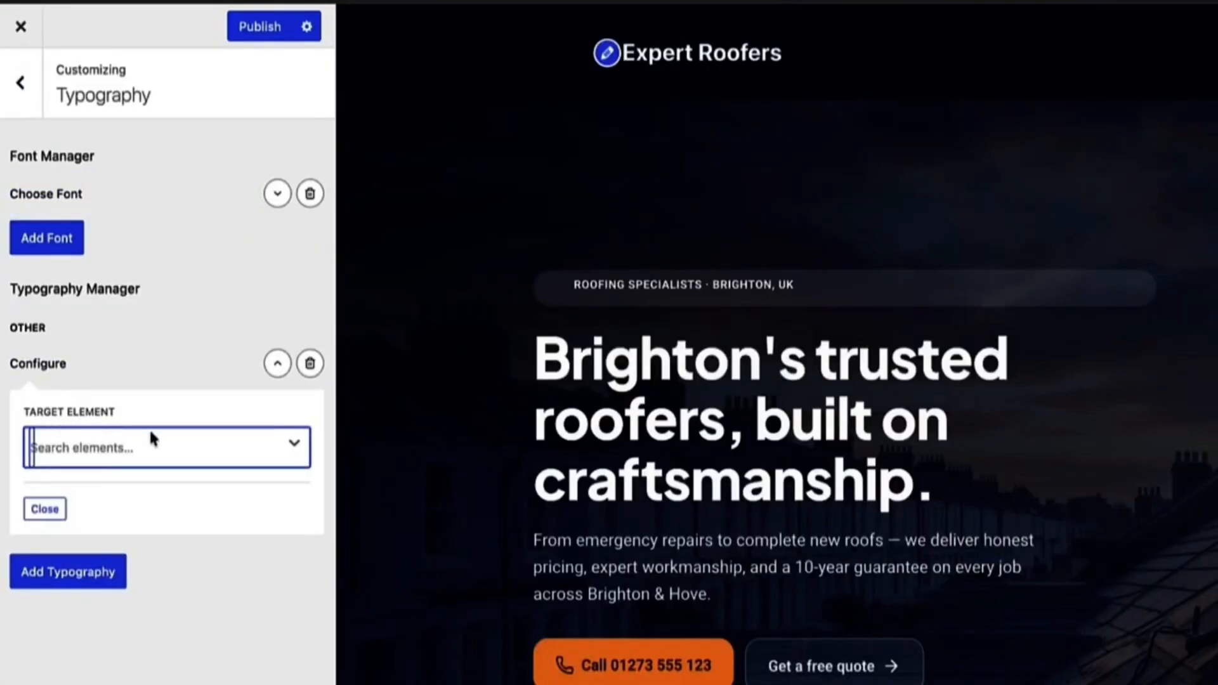
{"action": "left_click", "coordinate": [202, 447]}
{"action": "scroll", "coordinate": [166, 584], "scroll_direction": "down", "scroll_amount": 2}
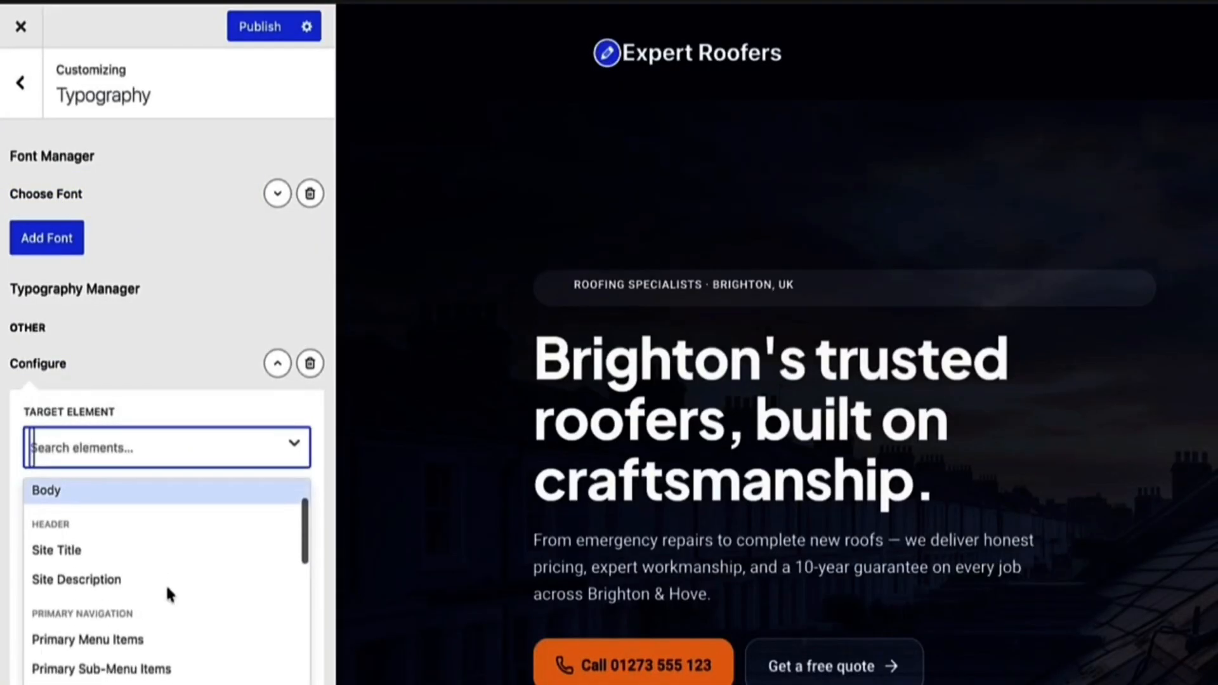
{"action": "scroll", "coordinate": [165, 583], "scroll_direction": "down", "scroll_amount": 1}
{"action": "left_click", "coordinate": [105, 601]}
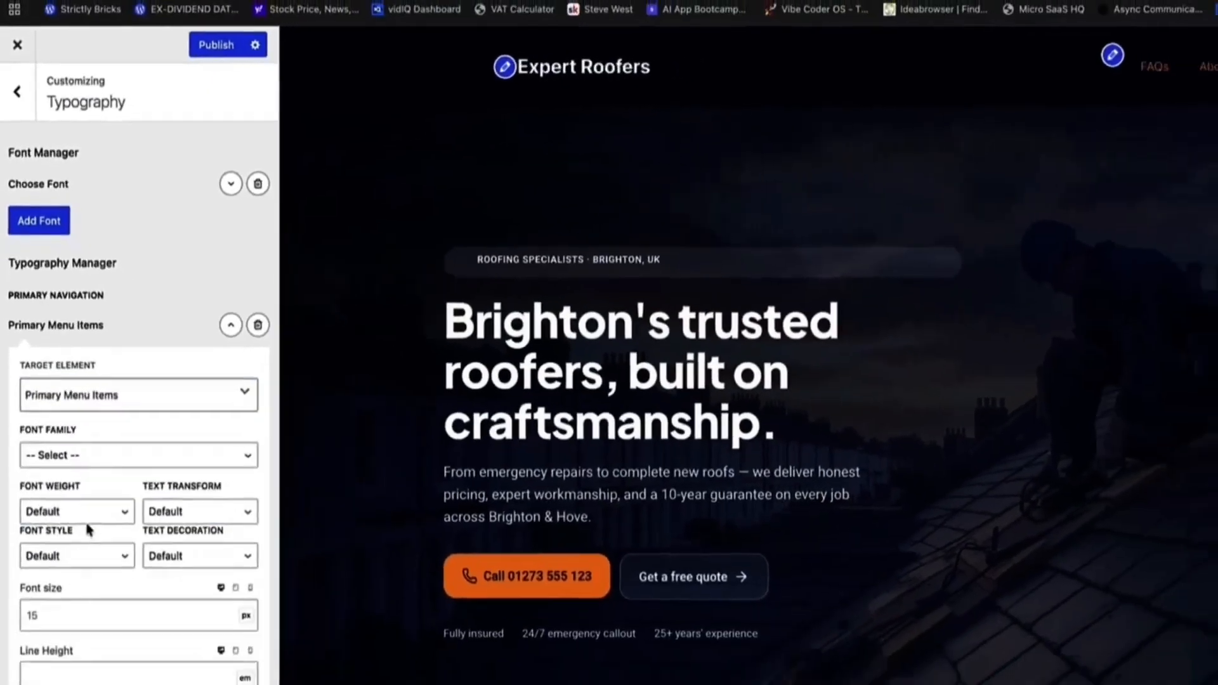
Give the Primary Menu Items rule font size 18px and font weight 400.
{"action": "scroll", "coordinate": [95, 505], "scroll_direction": "down", "scroll_amount": 1}
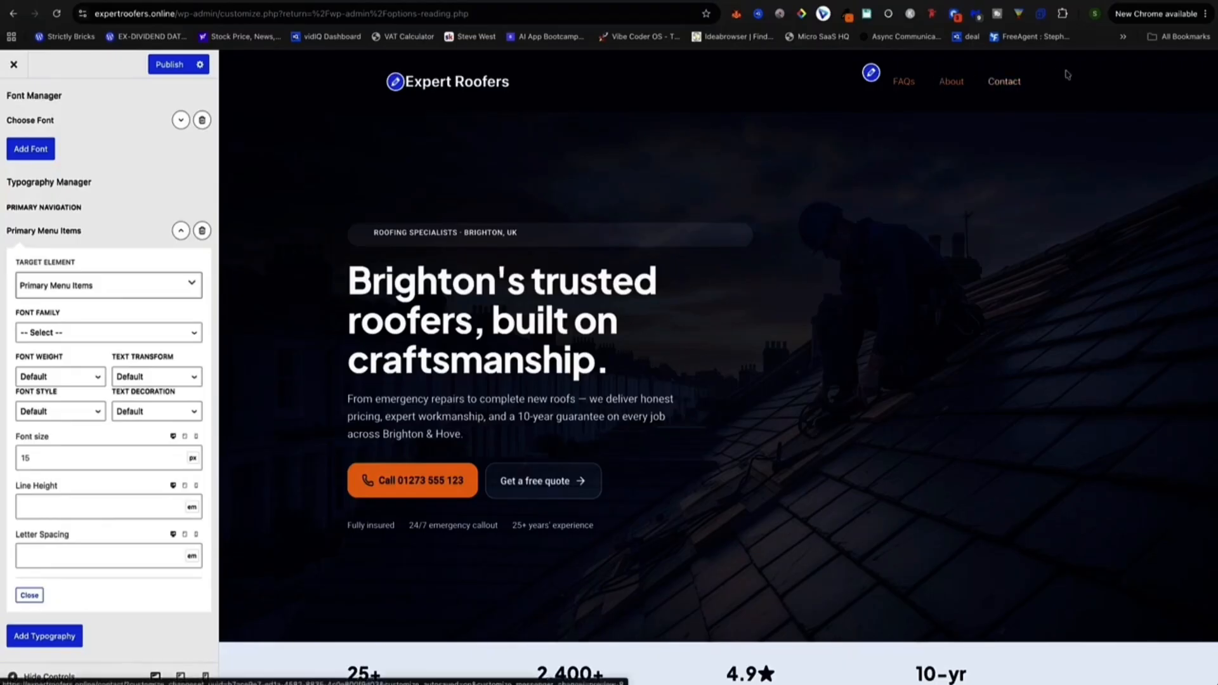
{"action": "left_click_drag", "start_coordinate": [62, 461], "coordinate": [3, 462]}
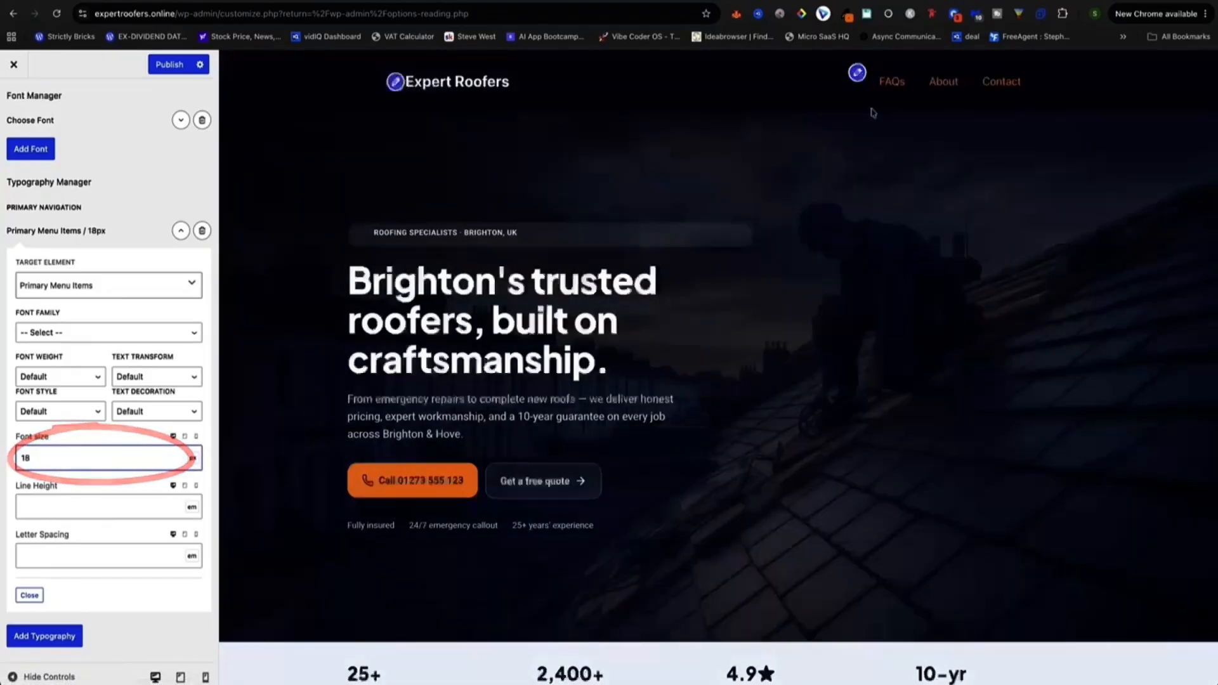
{"action": "left_click", "coordinate": [54, 383]}
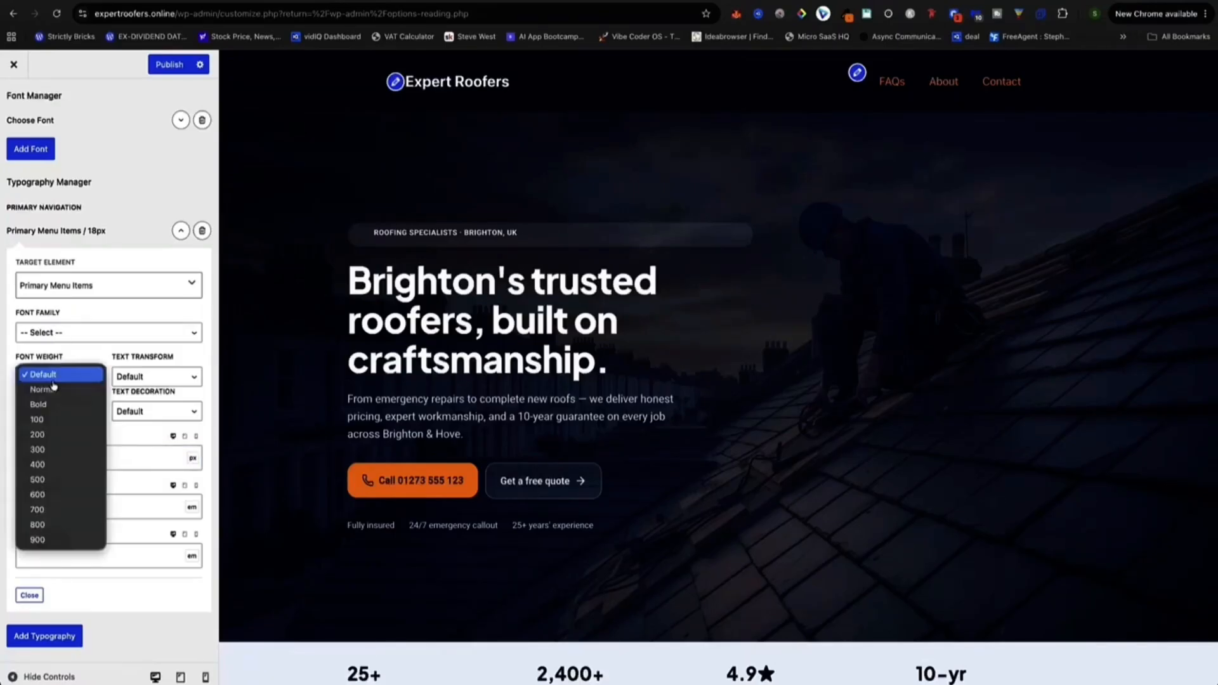
{"action": "left_click", "coordinate": [54, 466]}
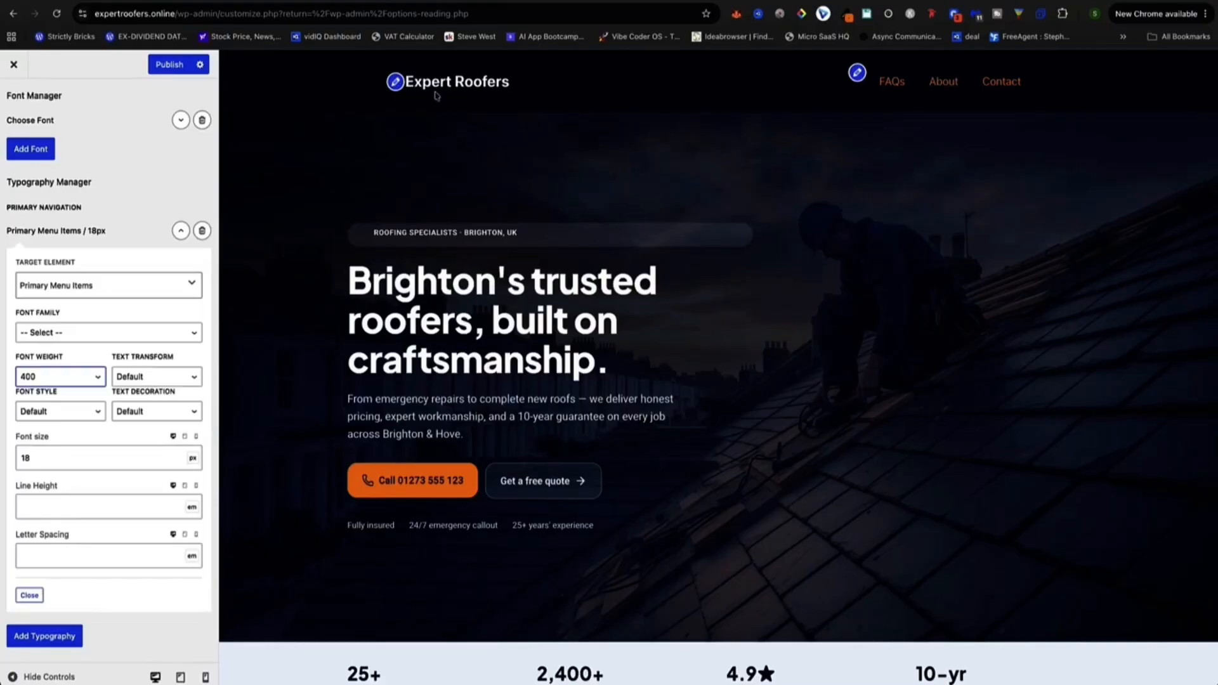
Go back to the main Customizer sections and open Site Identity.
{"action": "left_click_drag", "start_coordinate": [528, 84], "coordinate": [394, 84]}
{"action": "left_click", "coordinate": [524, 89]}
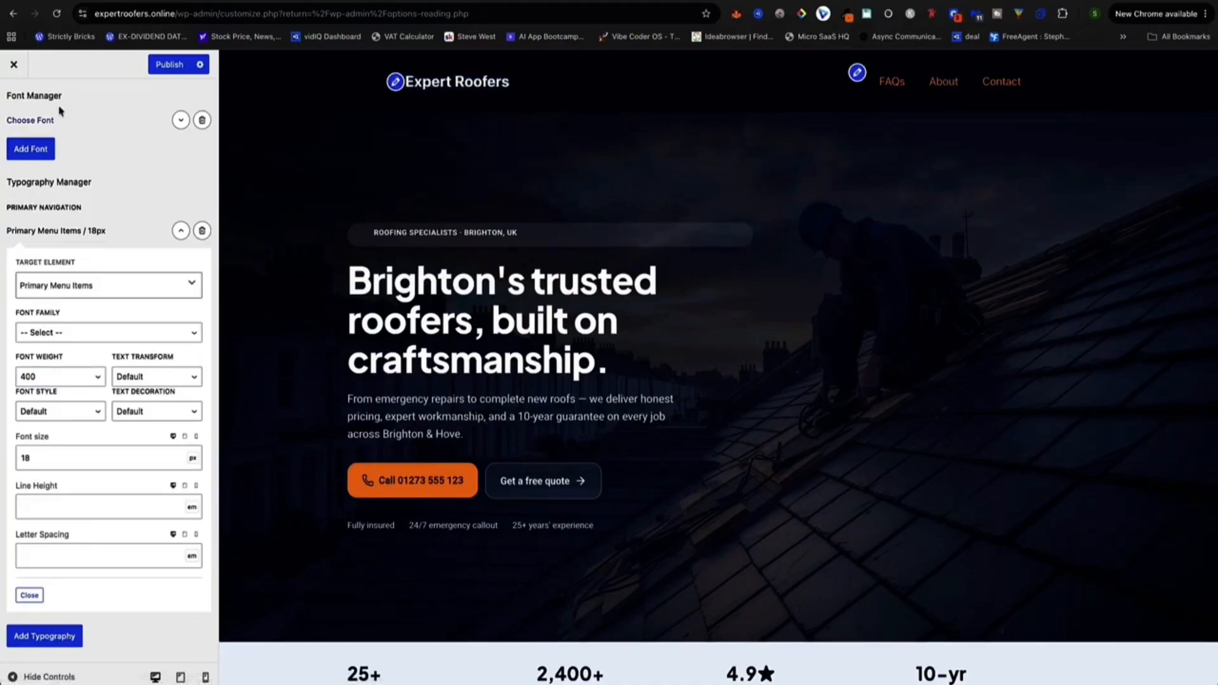
{"action": "scroll", "coordinate": [56, 119], "scroll_direction": "up", "scroll_amount": 2}
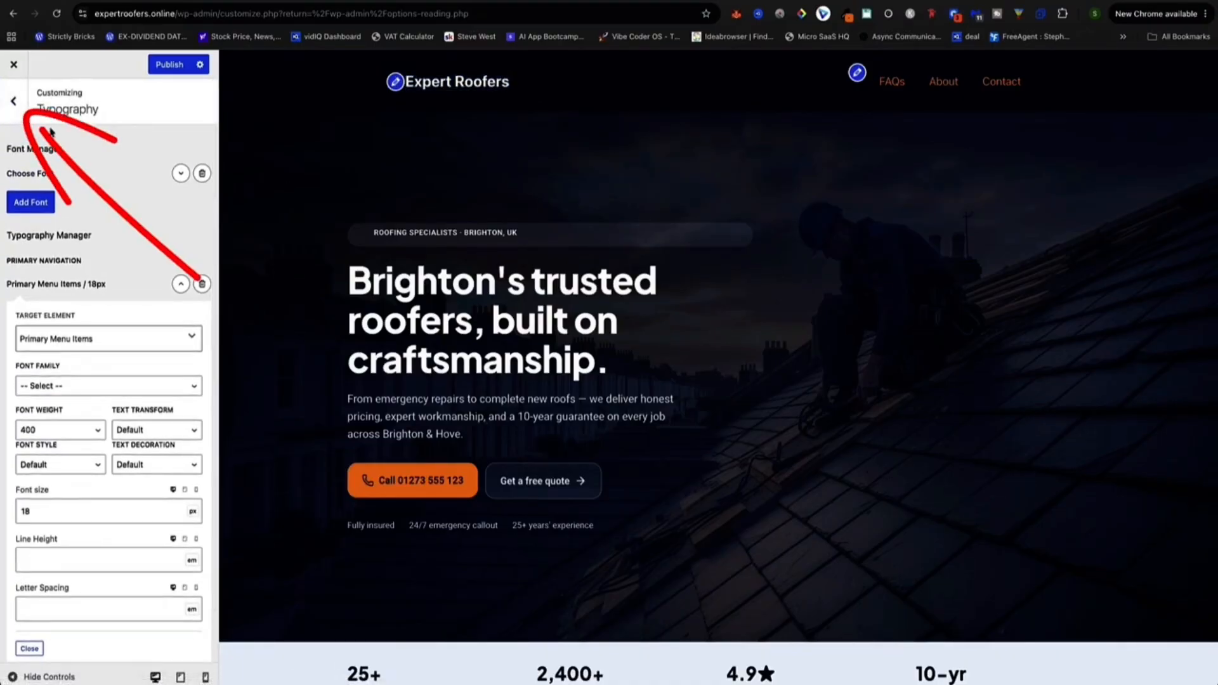
{"action": "left_click", "coordinate": [16, 102]}
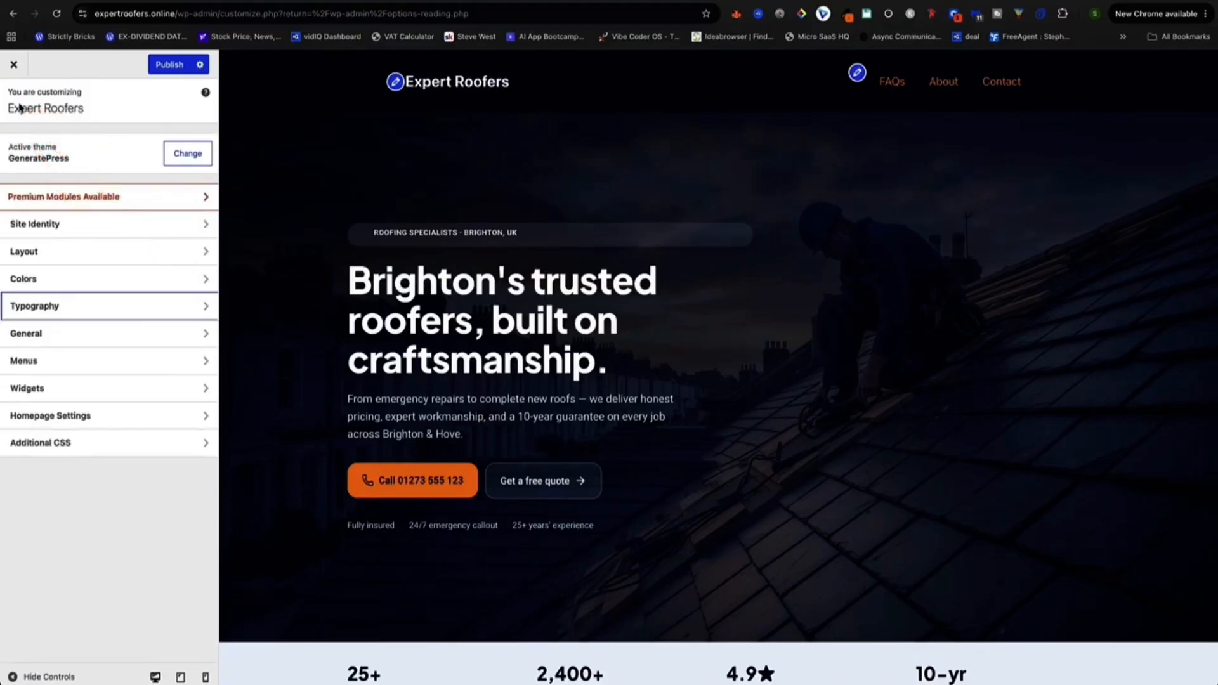
{"action": "left_click", "coordinate": [39, 227]}
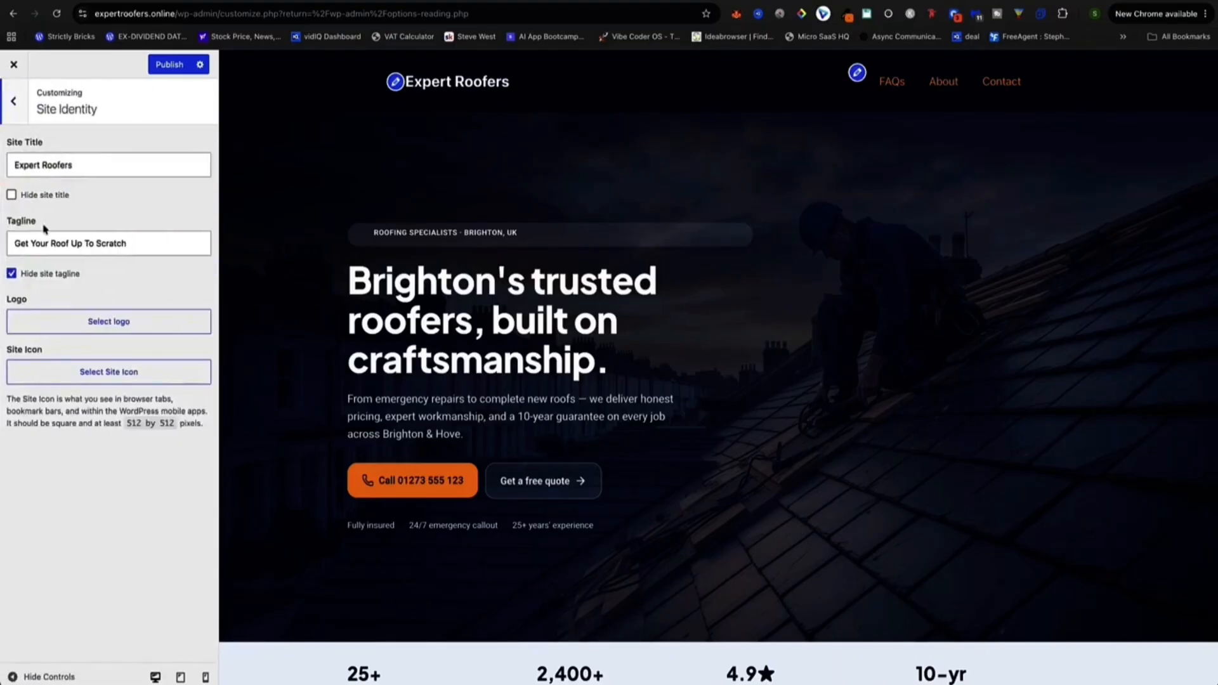
Keep the site title as Expert Roofers, then tick Hide site title and Hide site tagline.
{"action": "left_click", "coordinate": [94, 165]}
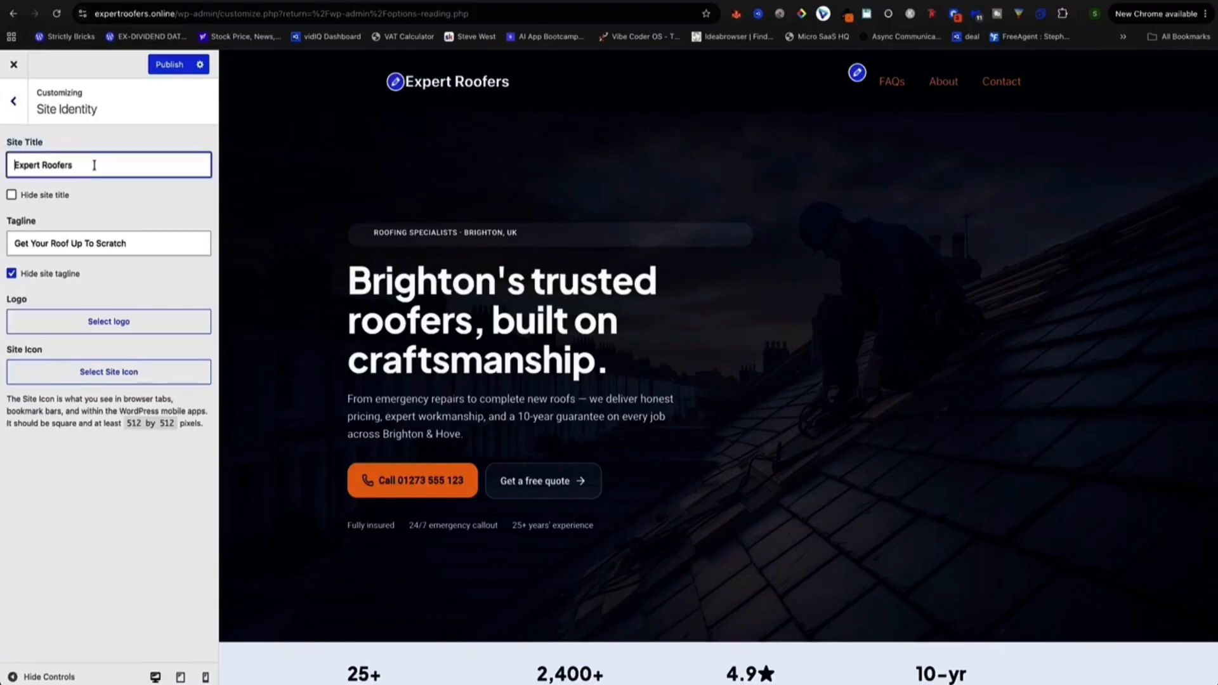
{"action": "type", "text": "in Brighton"}
{"action": "key", "text": "BackSpace"}
{"action": "key", "text": "BackSpace"}
{"action": "key", "text": "BackSpace"}
{"action": "key", "text": "BackSpace"}
{"action": "key", "text": "BackSpace"}
{"action": "key", "text": "BackSpace"}
{"action": "key", "text": "BackSpace"}
{"action": "key", "text": "BackSpace"}
{"action": "key", "text": "BackSpace"}
{"action": "key", "text": "BackSpace"}
{"action": "key", "text": "BackSpace"}
{"action": "key", "text": "BackSpace"}
{"action": "left_click", "coordinate": [11, 274]}
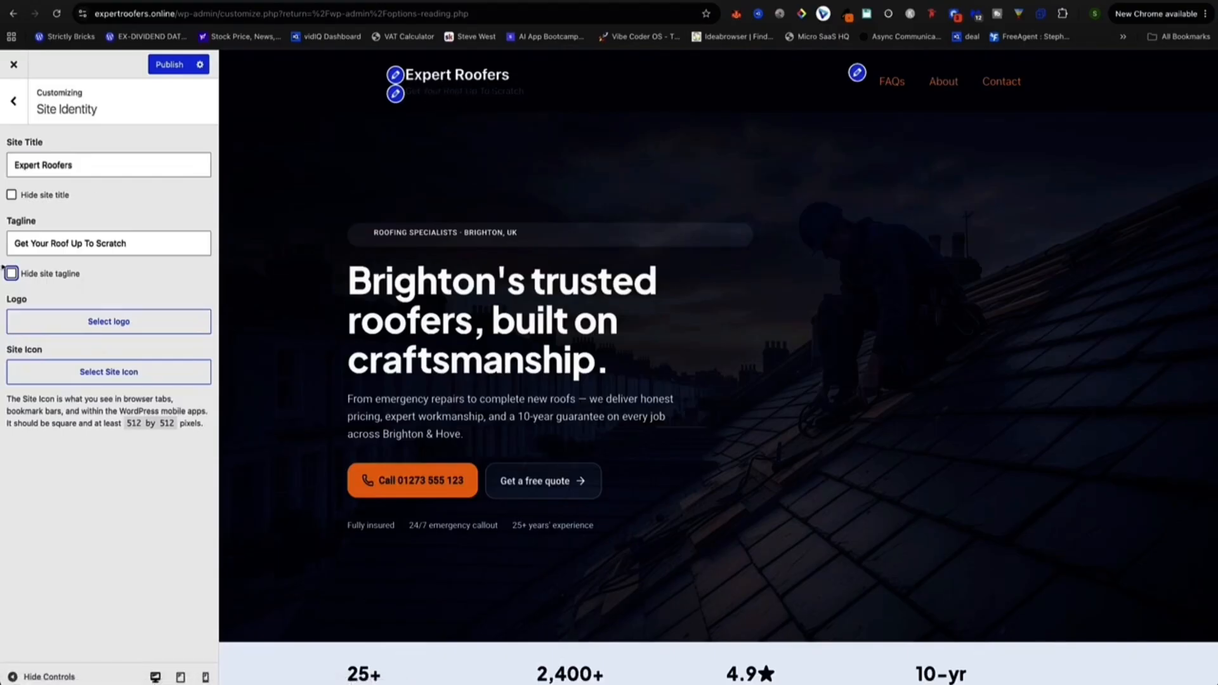
{"action": "left_click", "coordinate": [12, 195]}
{"action": "left_click", "coordinate": [12, 274]}
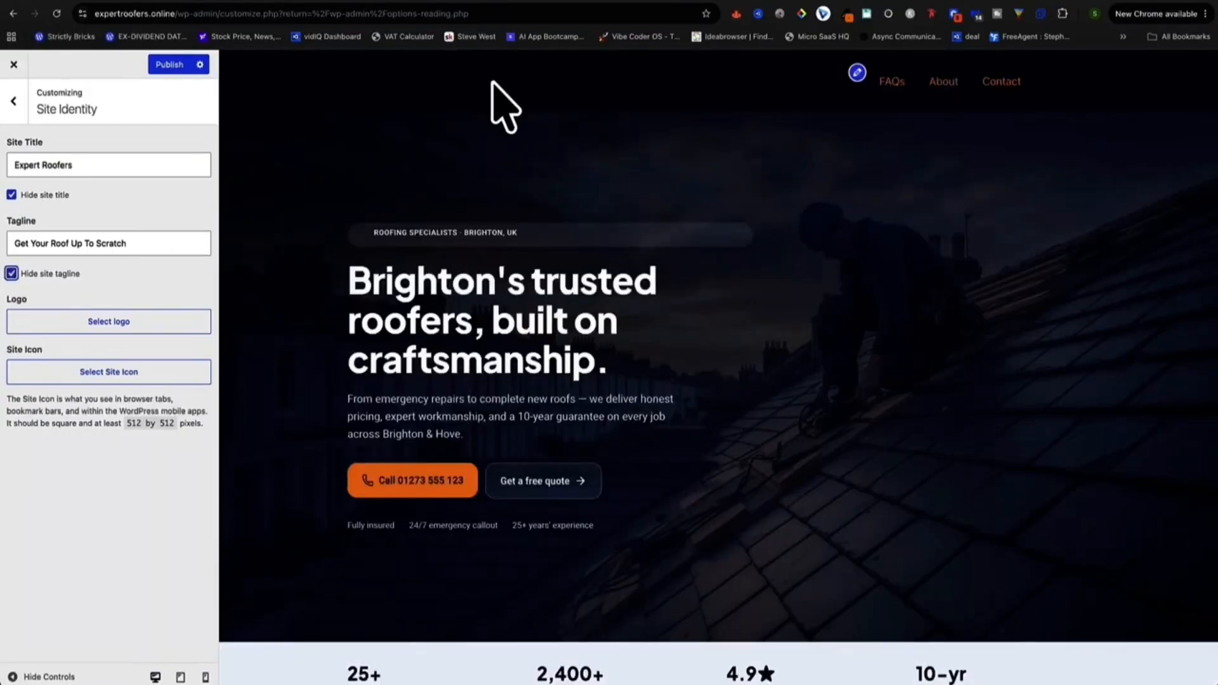
{"action": "left_click", "coordinate": [111, 323]}
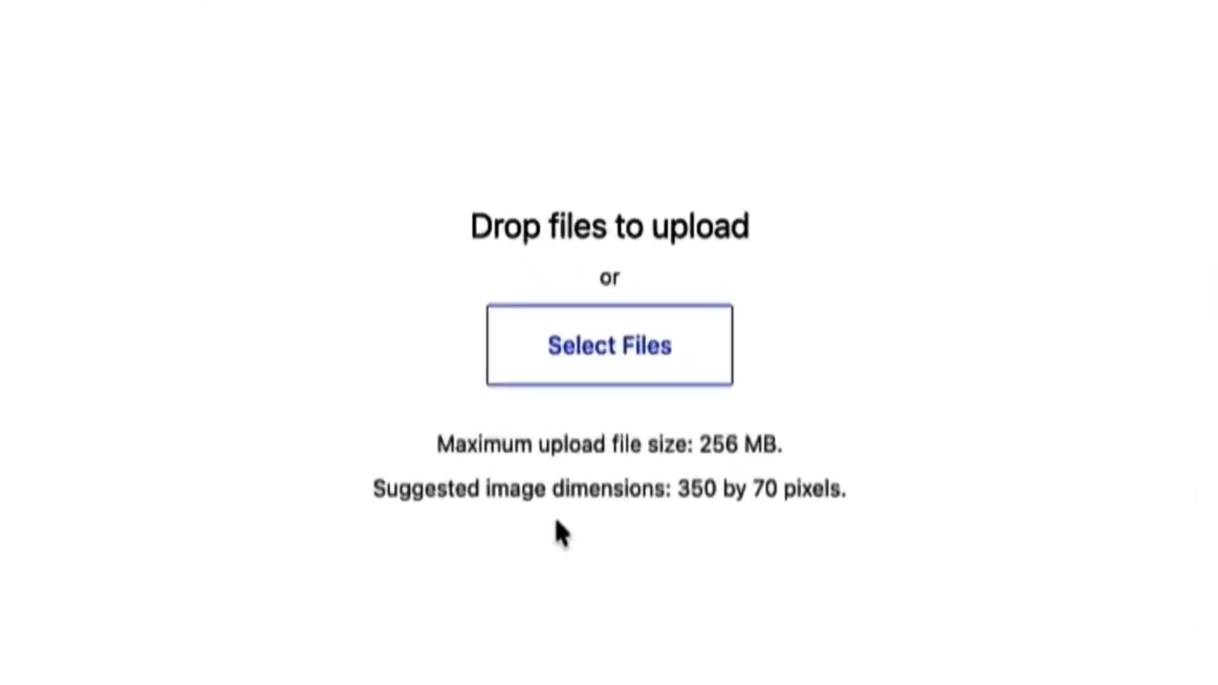
Note the suggested 350 × 70 px logo size, close the dialog, and untick both Hide options.
{"action": "left_click_drag", "start_coordinate": [848, 489], "coordinate": [671, 498]}
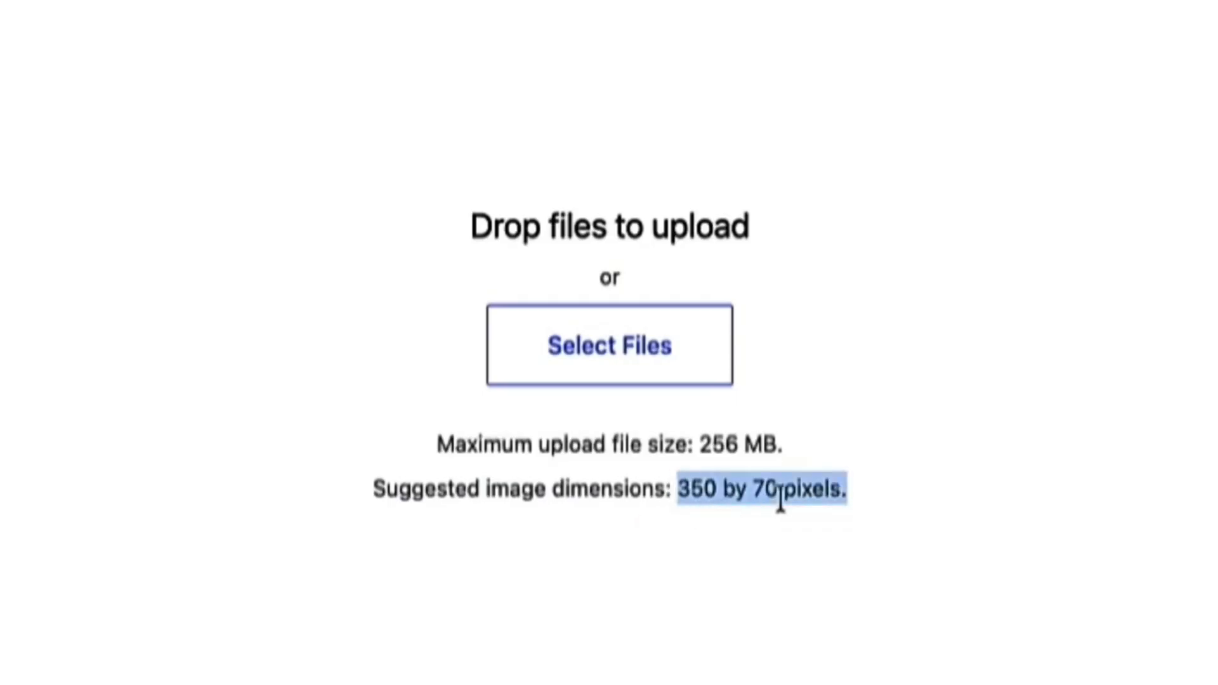
{"action": "left_click", "coordinate": [894, 501]}
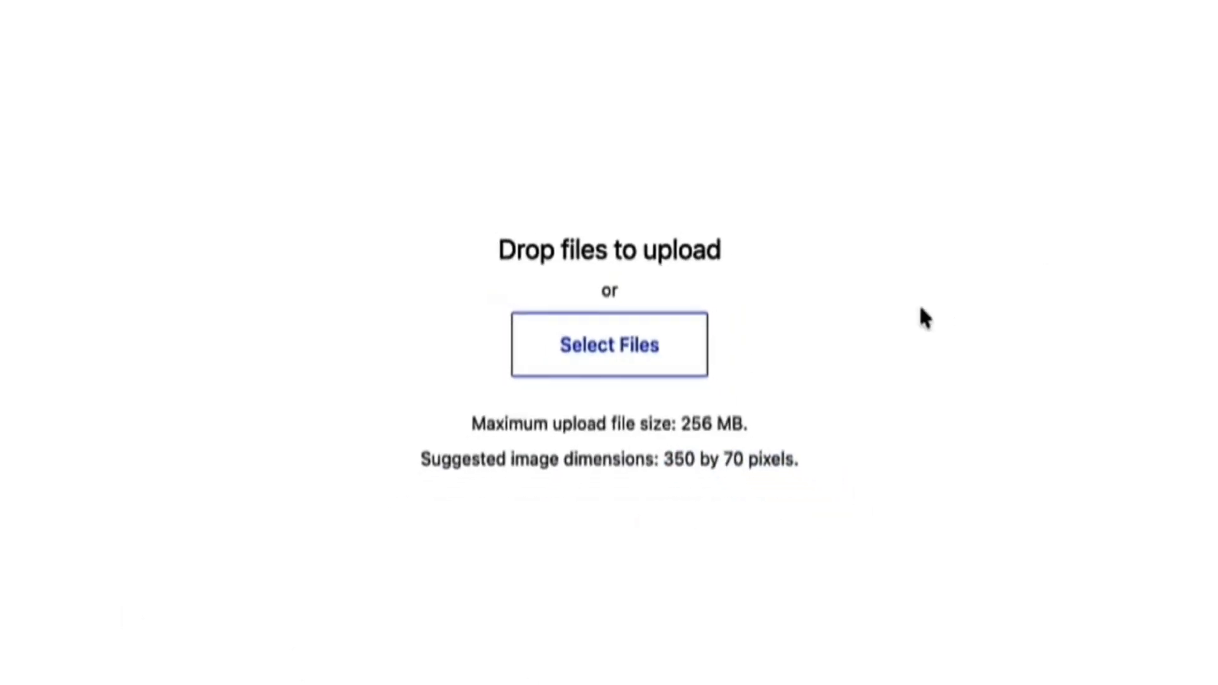
{"action": "left_click", "coordinate": [1186, 86]}
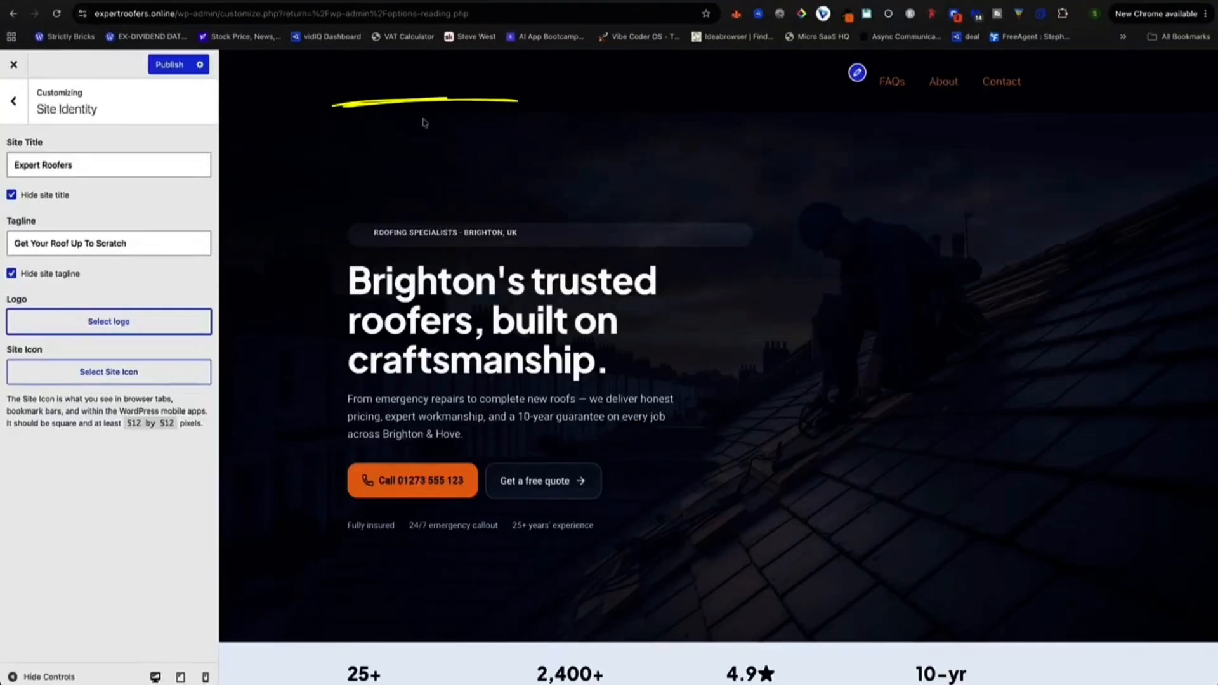
{"action": "left_click", "coordinate": [12, 195]}
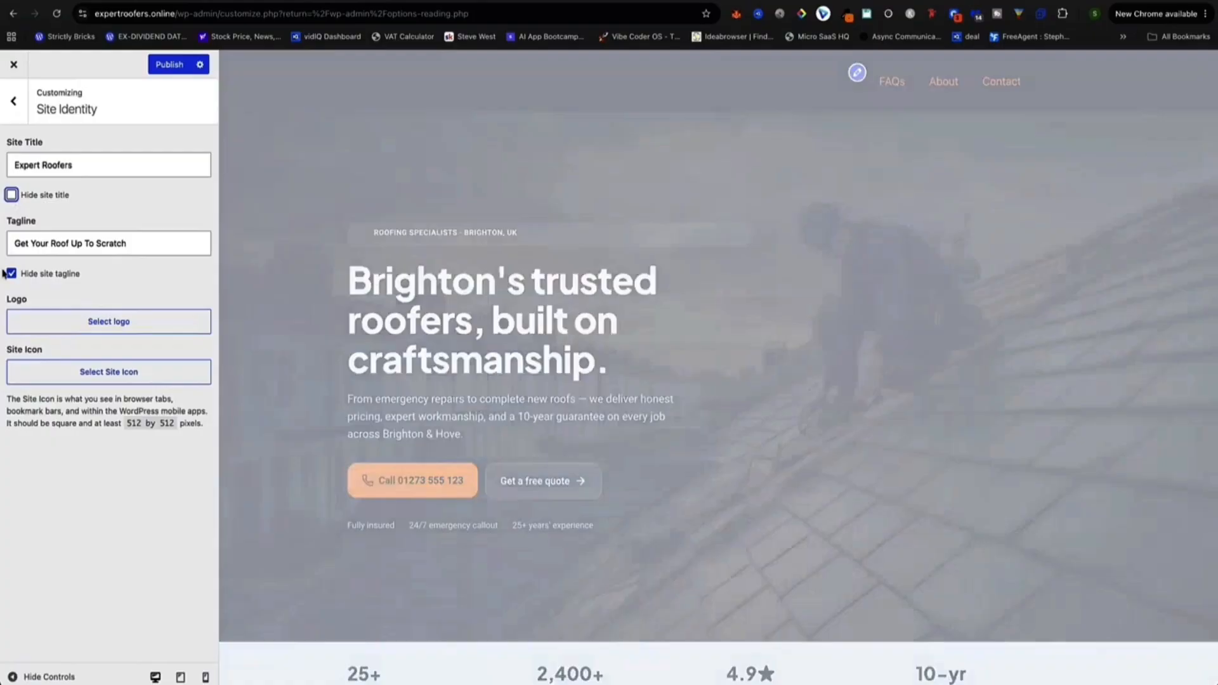
{"action": "left_click", "coordinate": [11, 274]}
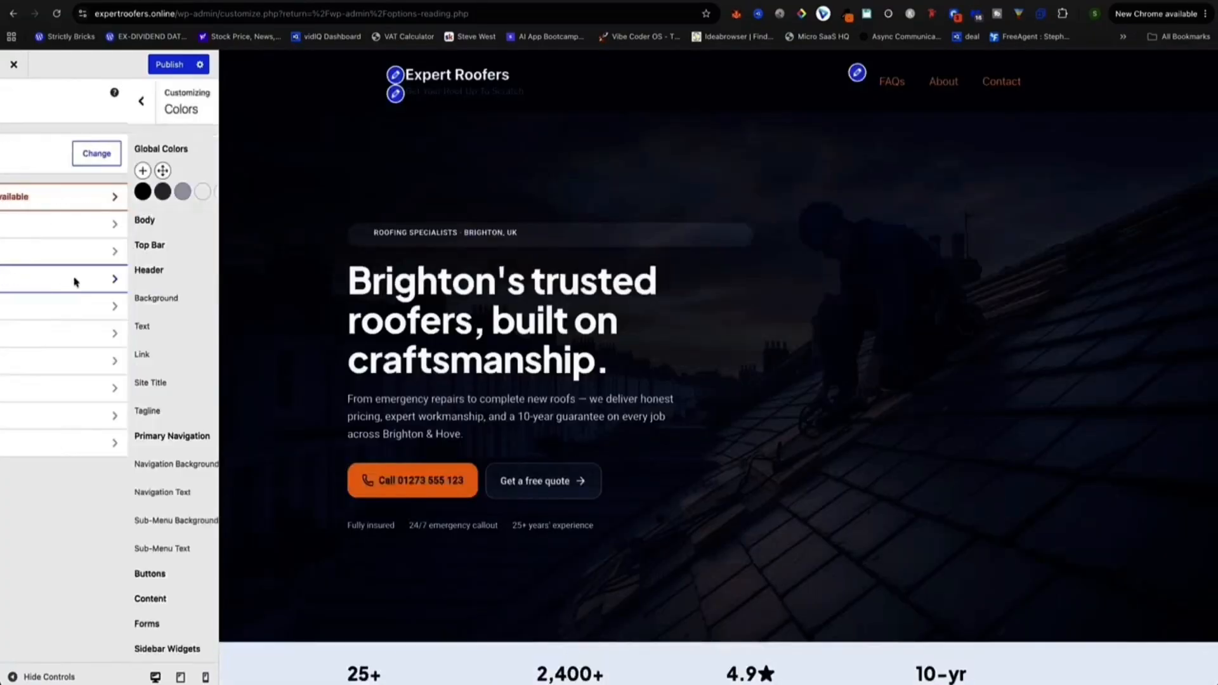
Set the Header Tagline colour to white #ffffff and publish the Customizer changes.
{"action": "scroll", "coordinate": [70, 304], "scroll_direction": "down", "scroll_amount": 2}
{"action": "left_click", "coordinate": [203, 350]}
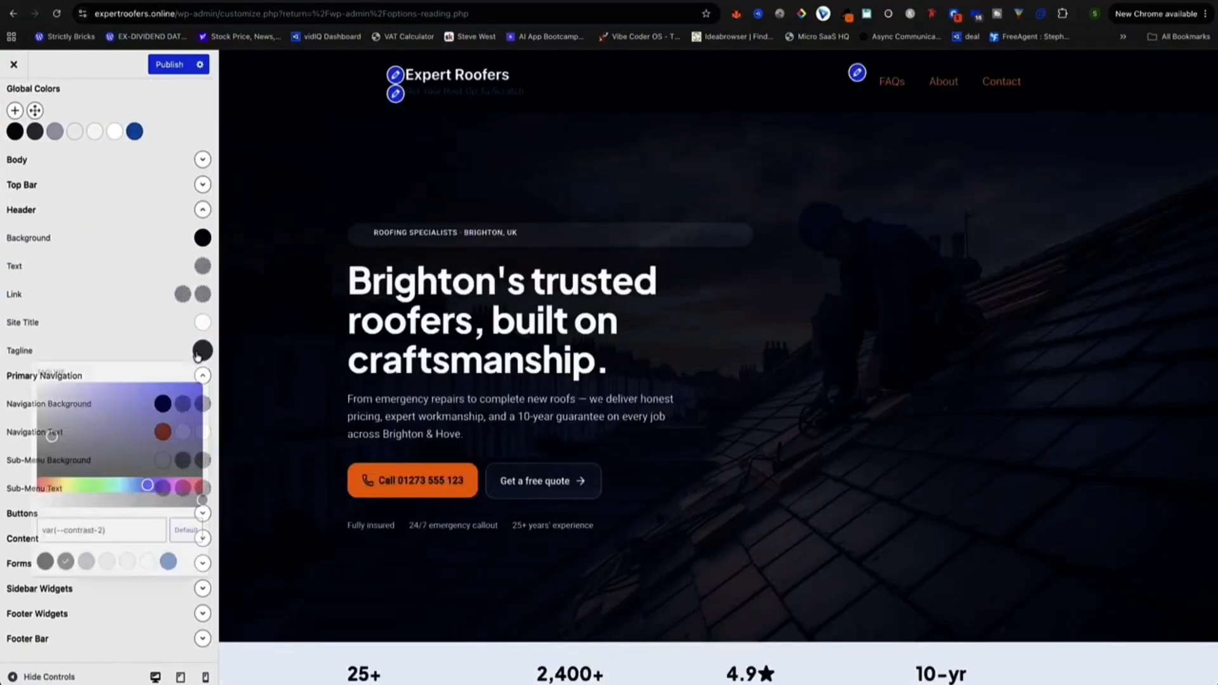
{"action": "left_click_drag", "start_coordinate": [53, 397], "coordinate": [53, 247]}
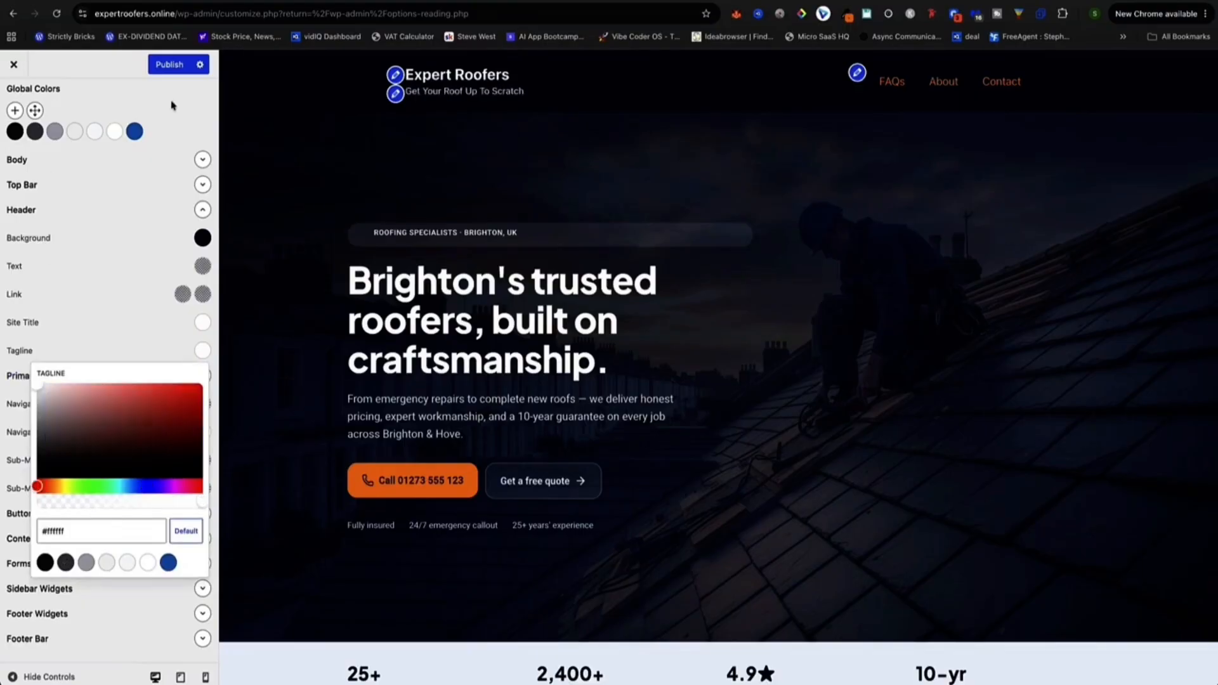
{"action": "left_click", "coordinate": [171, 66]}
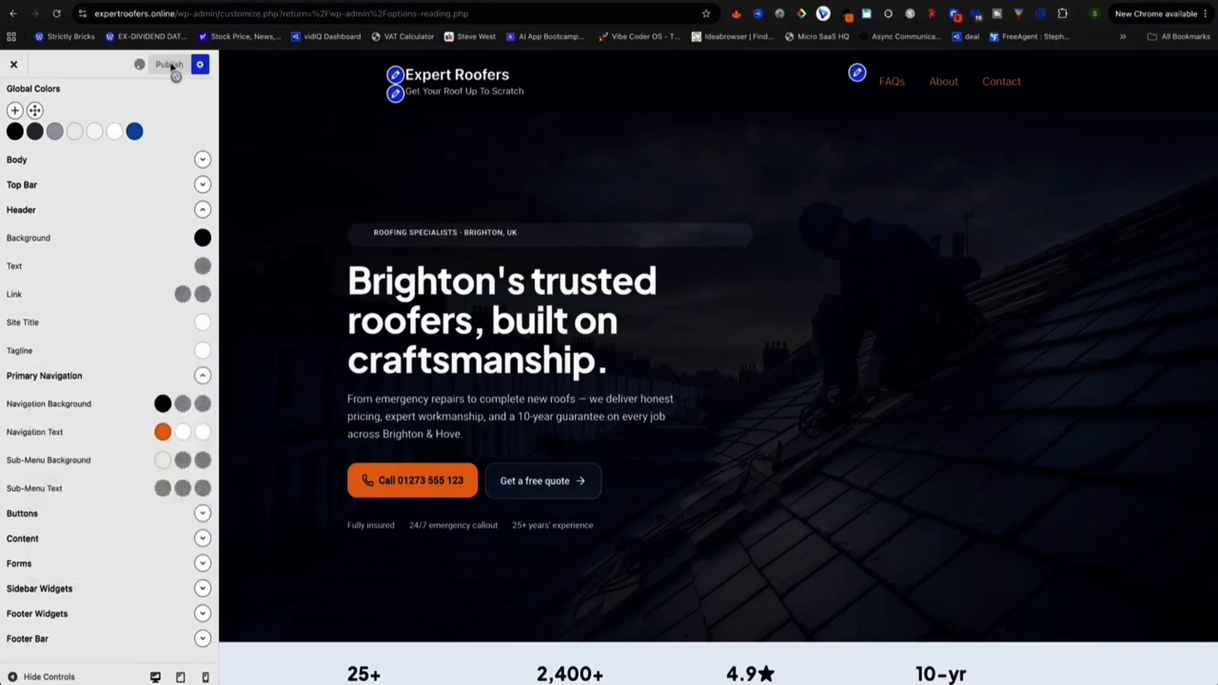
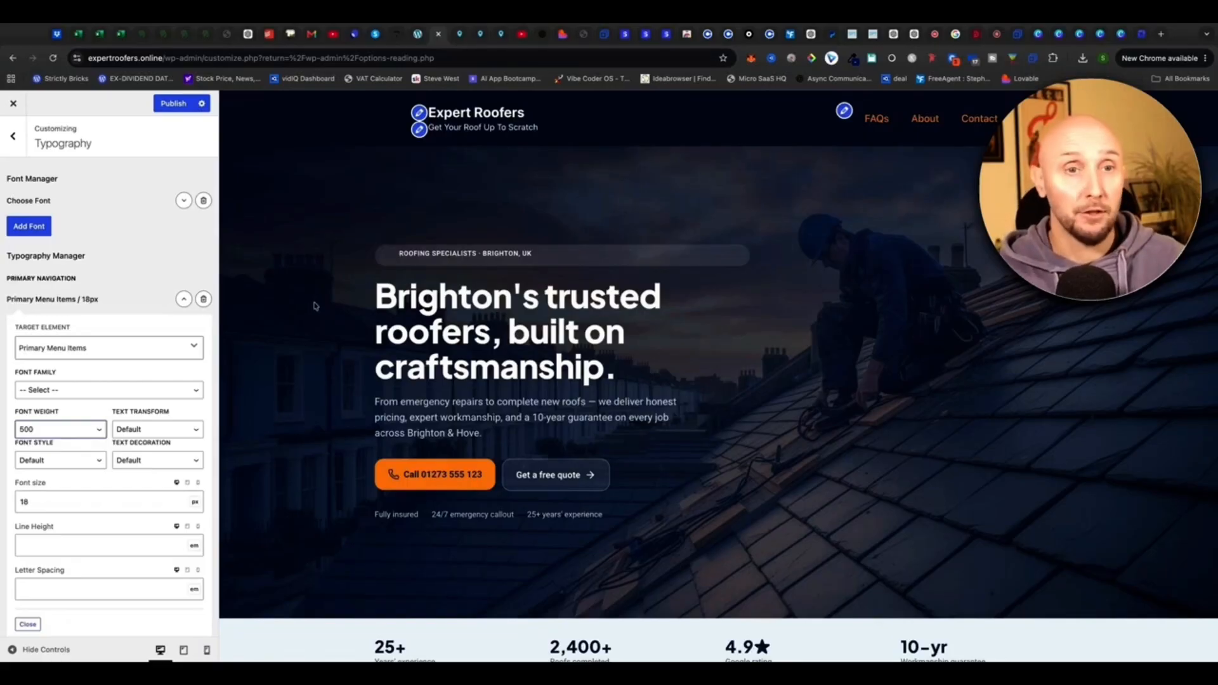
Go from Typography to Layout > Footer and compare the preview footer with the reference site's footer.
{"action": "left_click", "coordinate": [17, 143]}
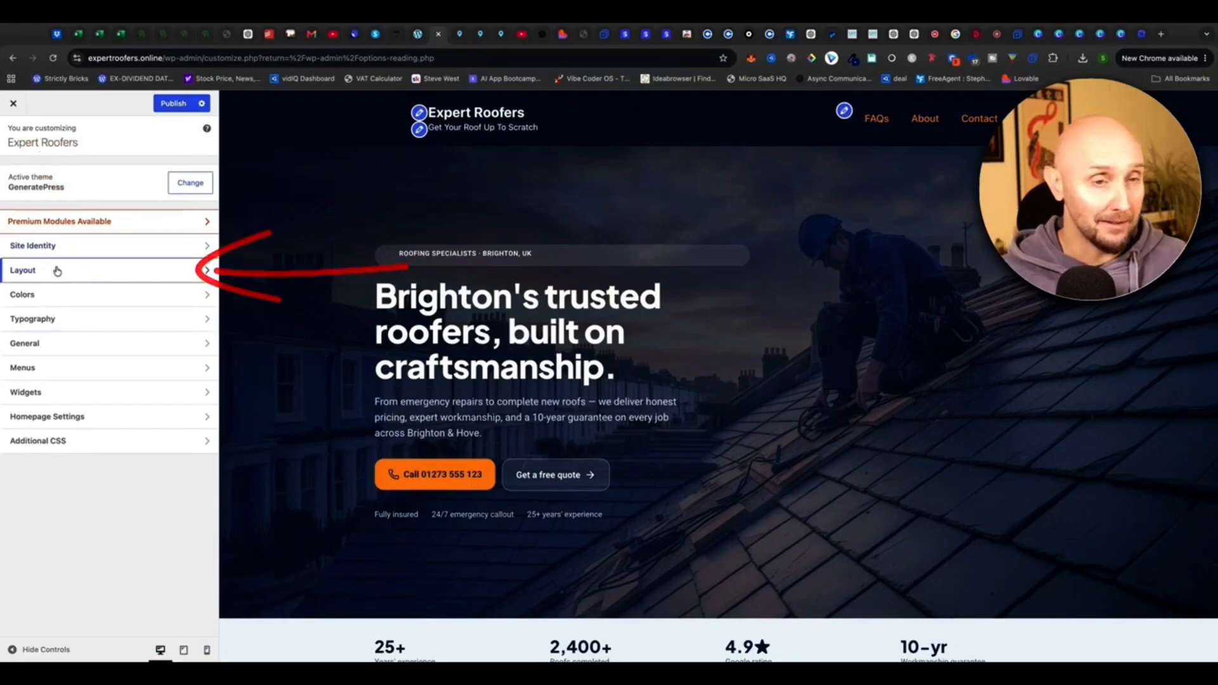
{"action": "left_click", "coordinate": [57, 271]}
{"action": "left_click", "coordinate": [48, 273]}
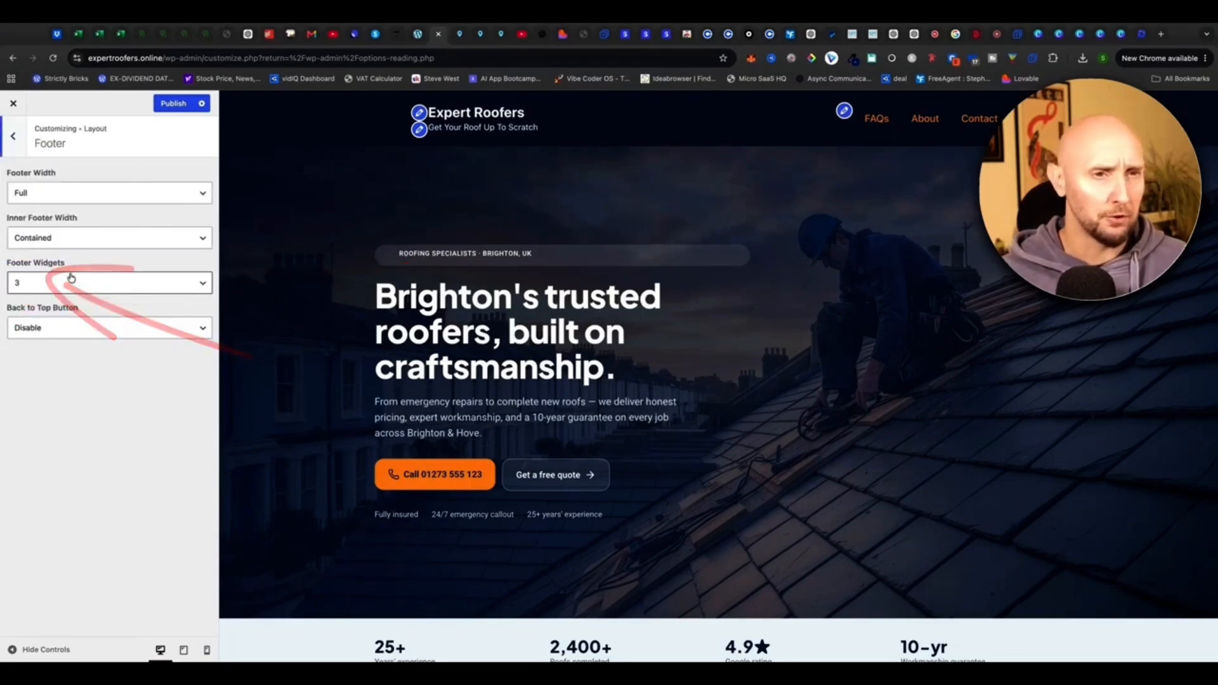
{"action": "scroll", "coordinate": [270, 331], "scroll_direction": "down", "scroll_amount": 20}
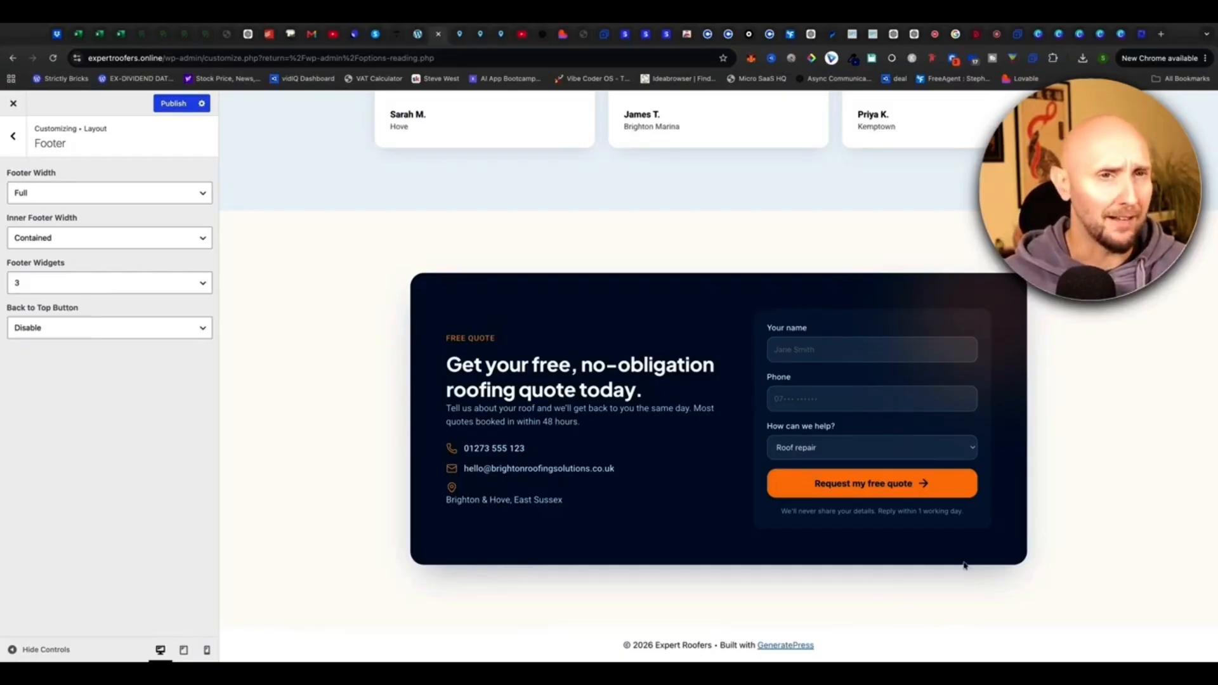
{"action": "left_click", "coordinate": [143, 38]}
{"action": "scroll", "coordinate": [220, 245], "scroll_direction": "down", "scroll_amount": 15}
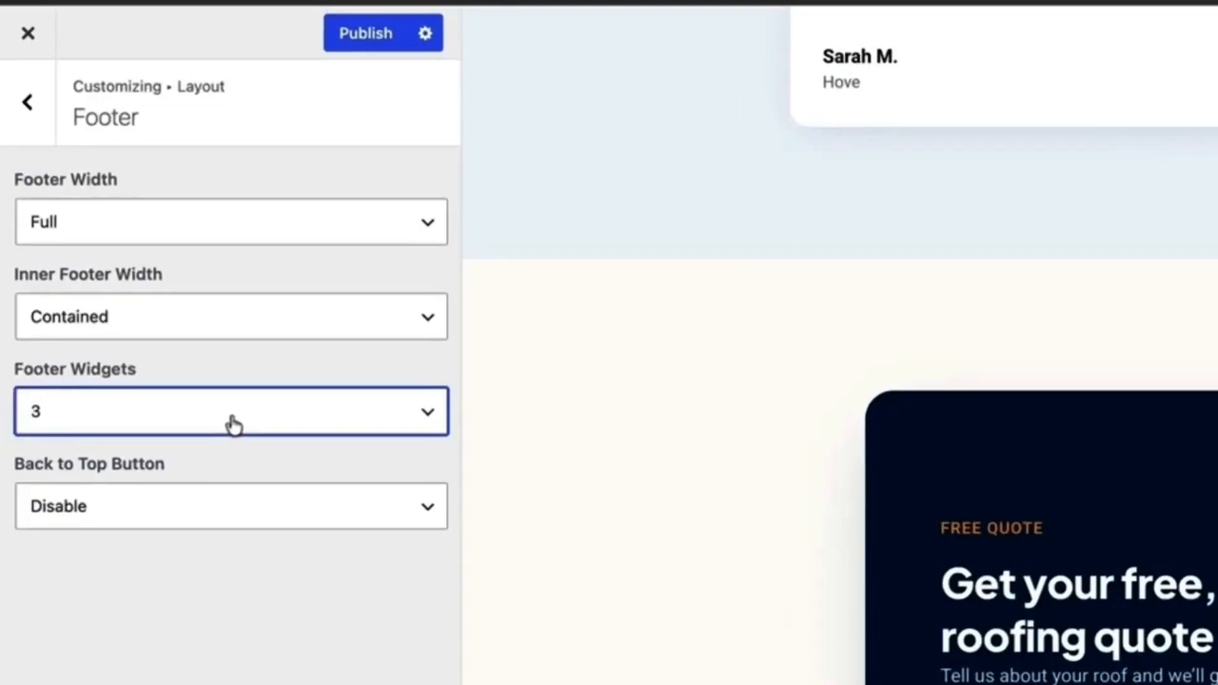
Set Inner Footer Width to Full and enable the Back to Top button.
{"action": "left_click", "coordinate": [144, 220]}
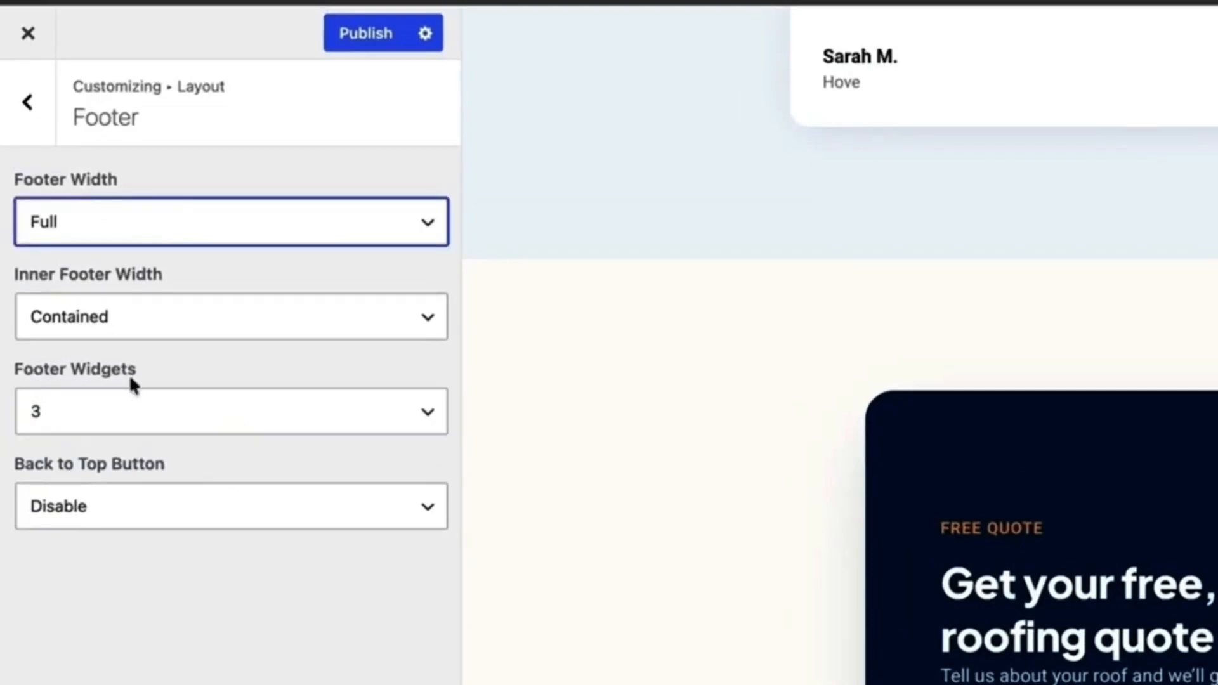
{"action": "left_click", "coordinate": [183, 341]}
{"action": "left_click", "coordinate": [71, 323]}
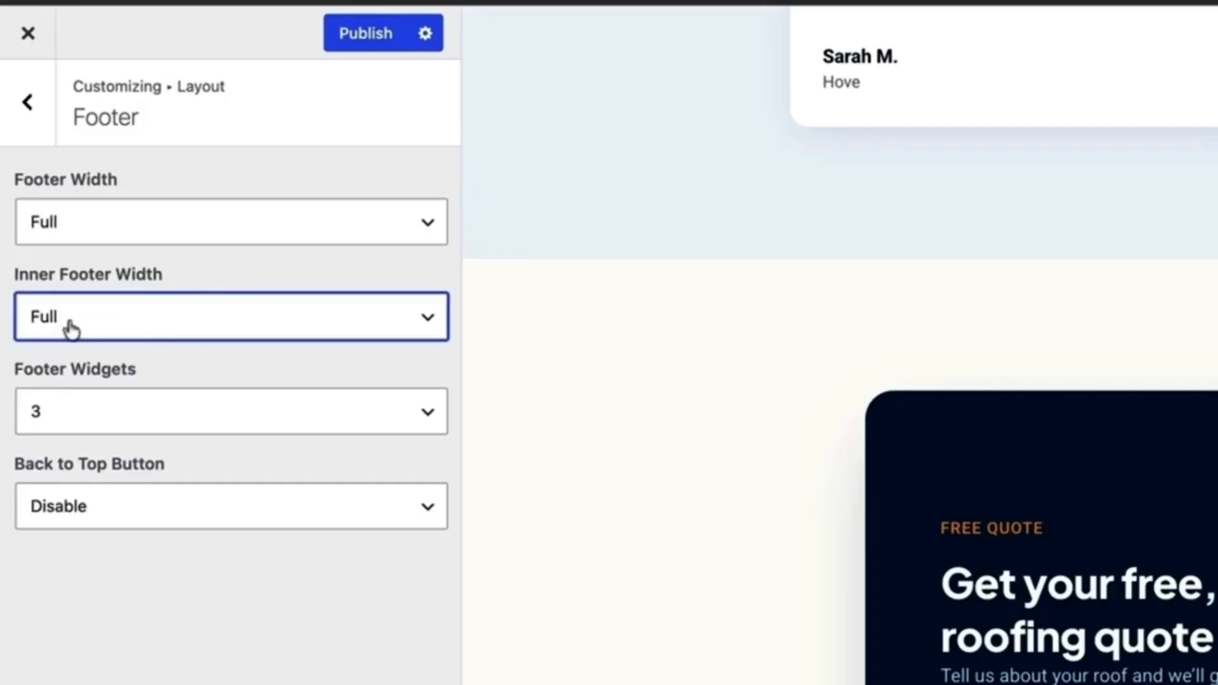
{"action": "left_click_drag", "start_coordinate": [87, 463], "coordinate": [182, 462]}
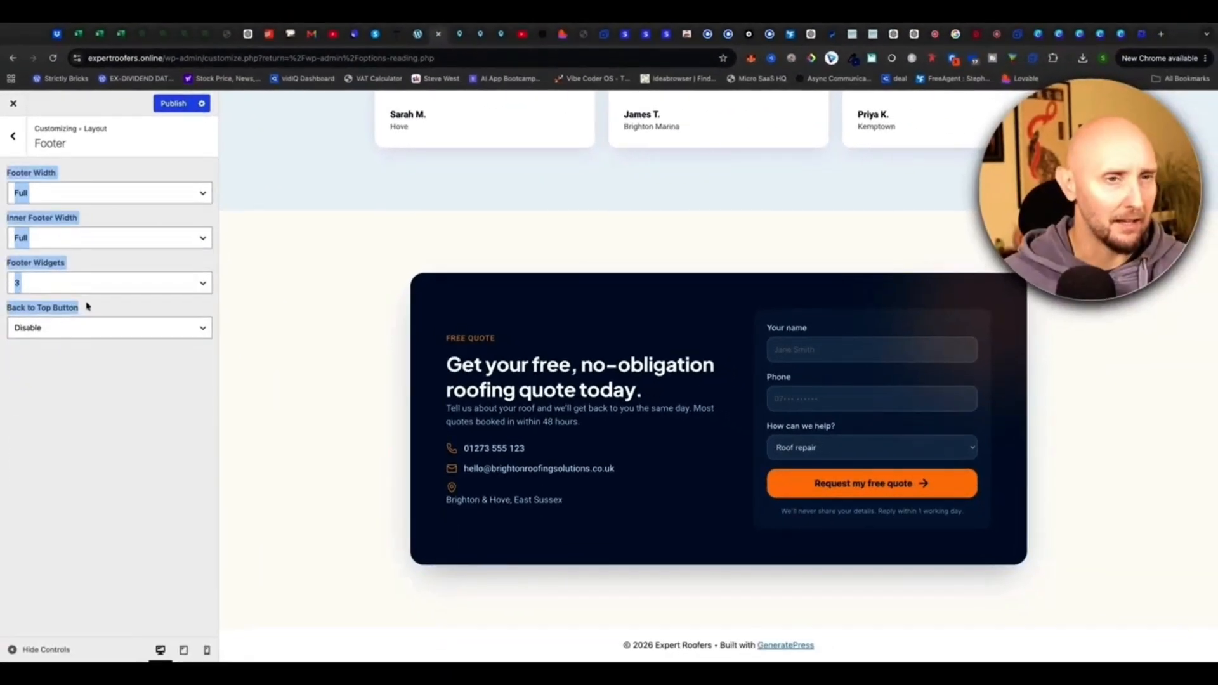
{"action": "left_click", "coordinate": [186, 361]}
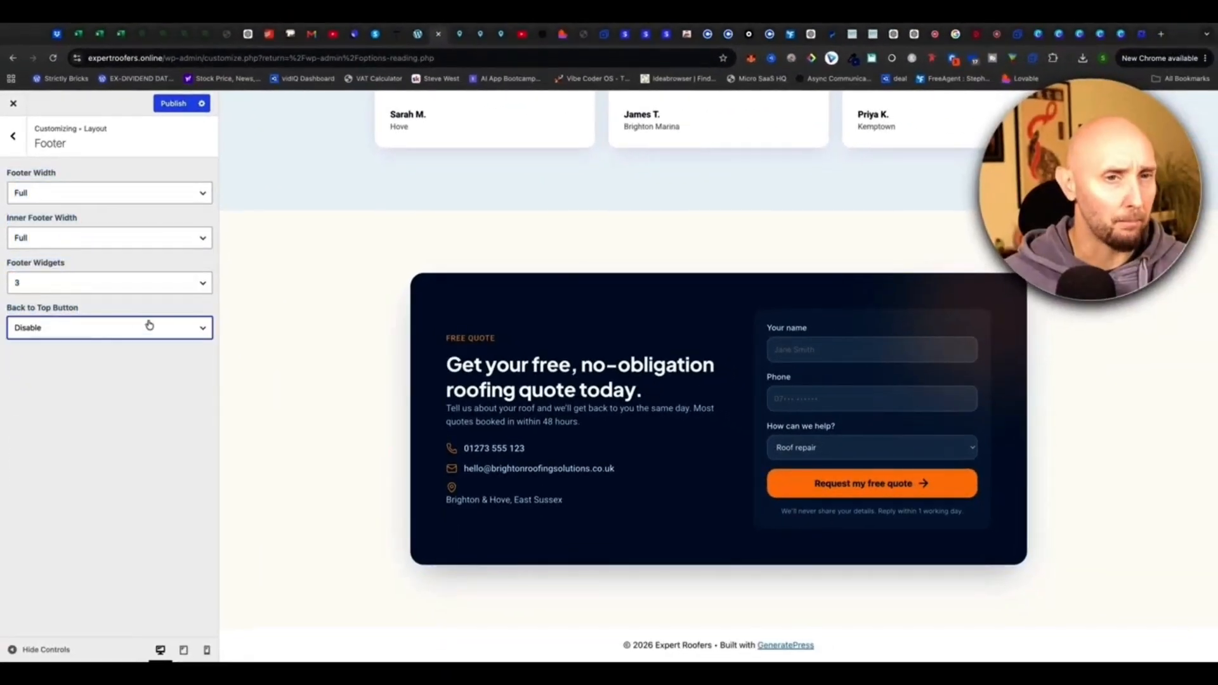
{"action": "left_click", "coordinate": [200, 317]}
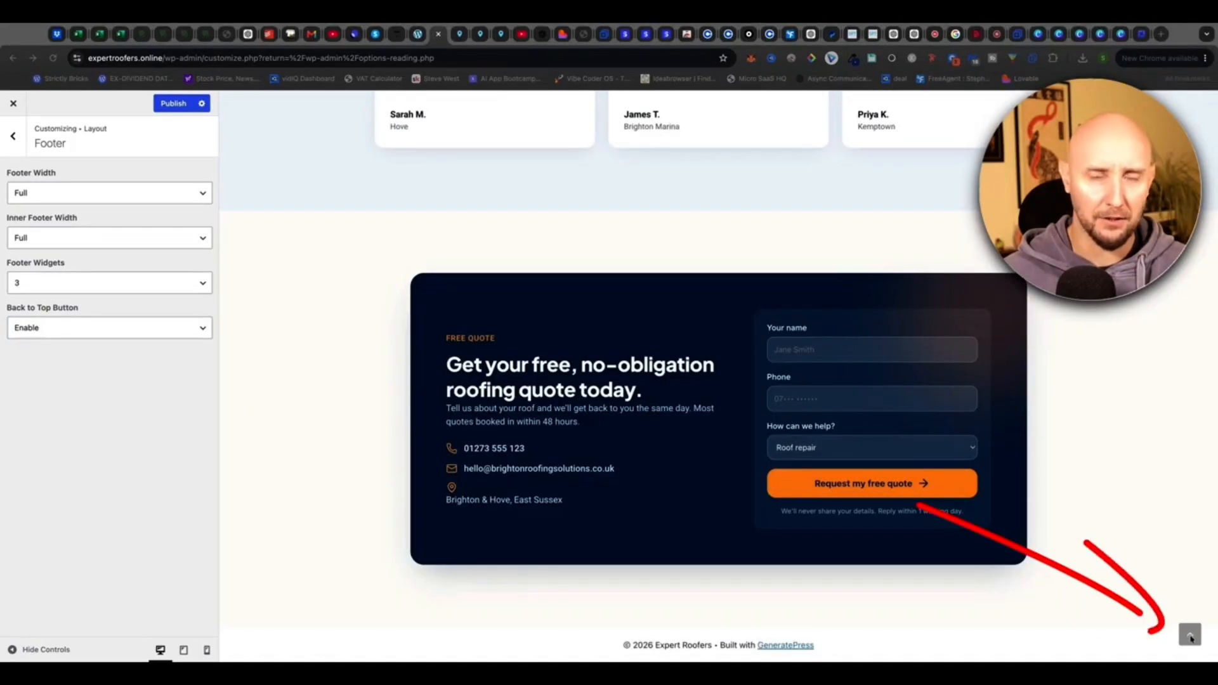
Test the back-to-top button in the preview, then publish the footer changes.
{"action": "left_click", "coordinate": [1189, 638]}
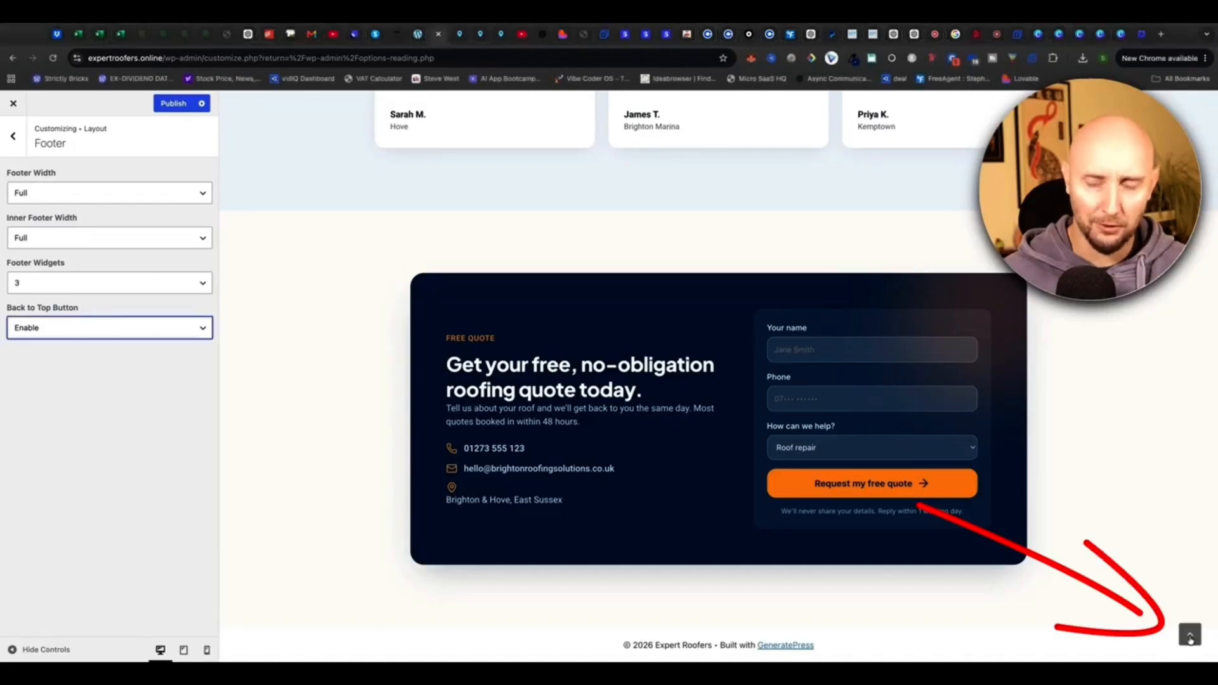
{"action": "left_click", "coordinate": [1190, 638]}
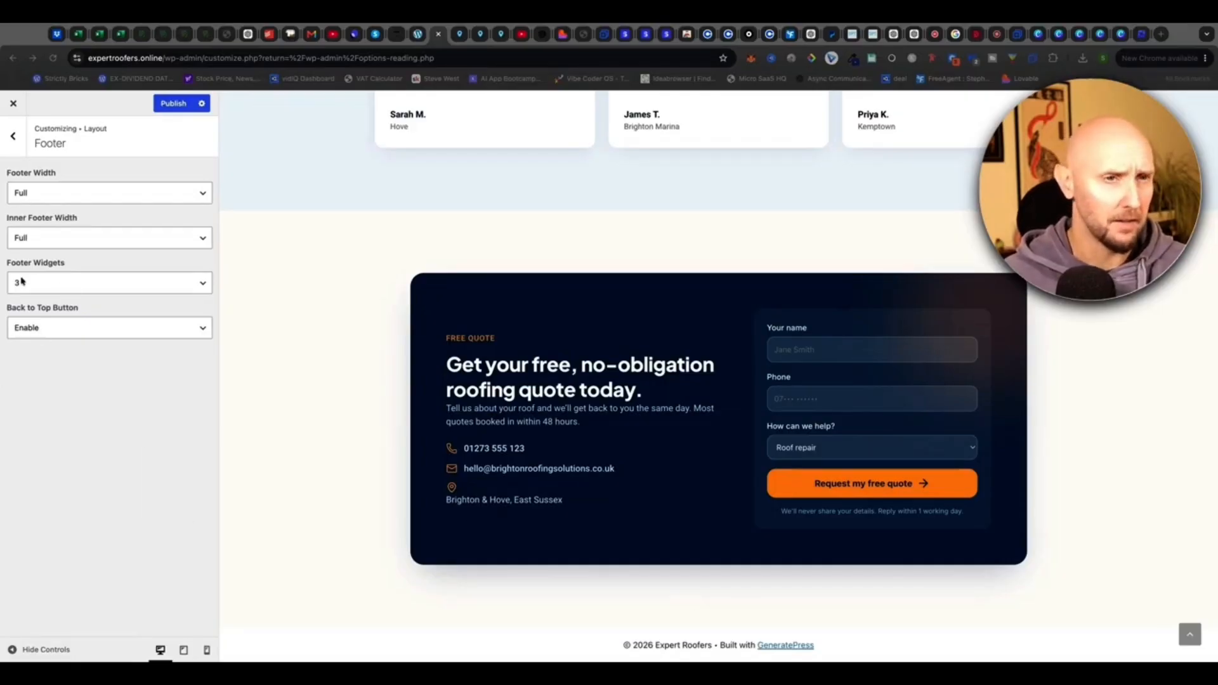
{"action": "left_click", "coordinate": [173, 108]}
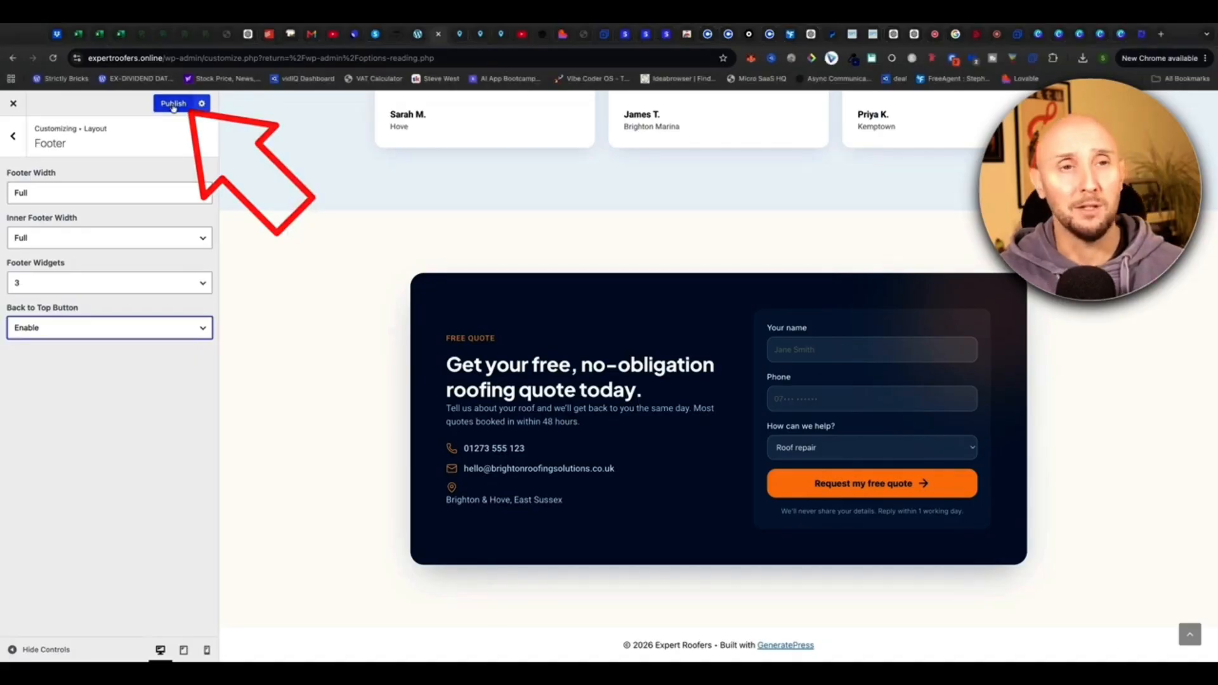
{"action": "left_click", "coordinate": [174, 103]}
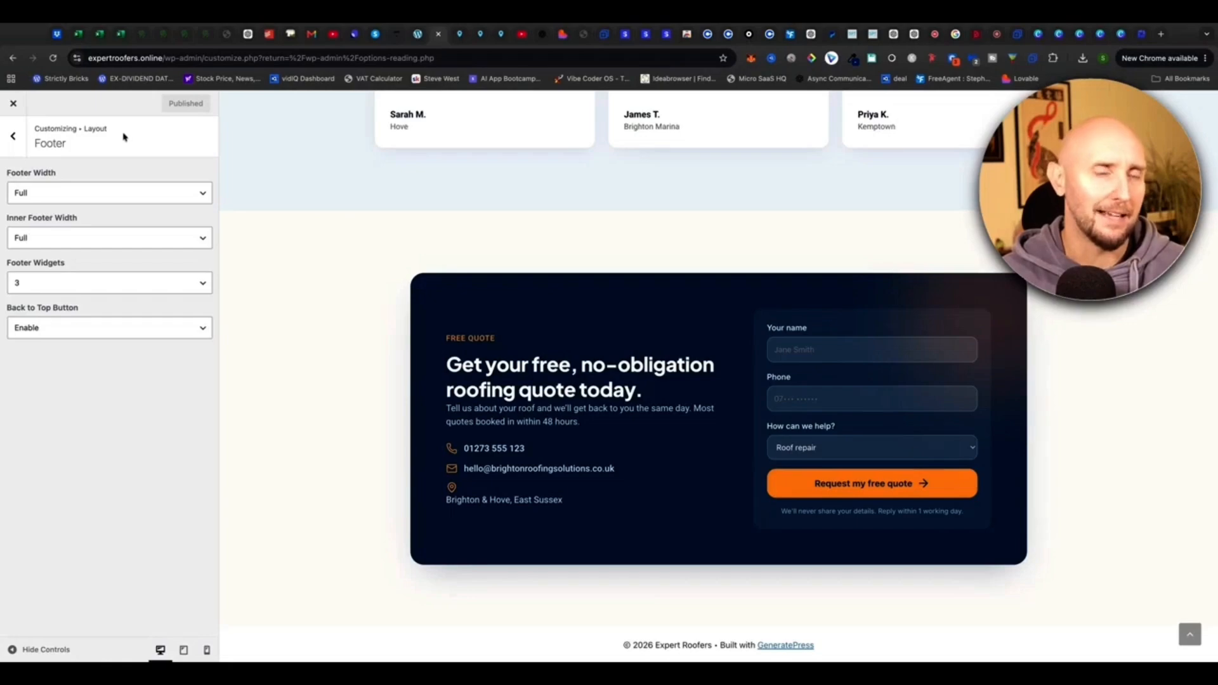
Leave the Customizer and install the Black Studio TinyMCE Widget plugin from Add Plugin.
{"action": "left_click", "coordinate": [14, 105]}
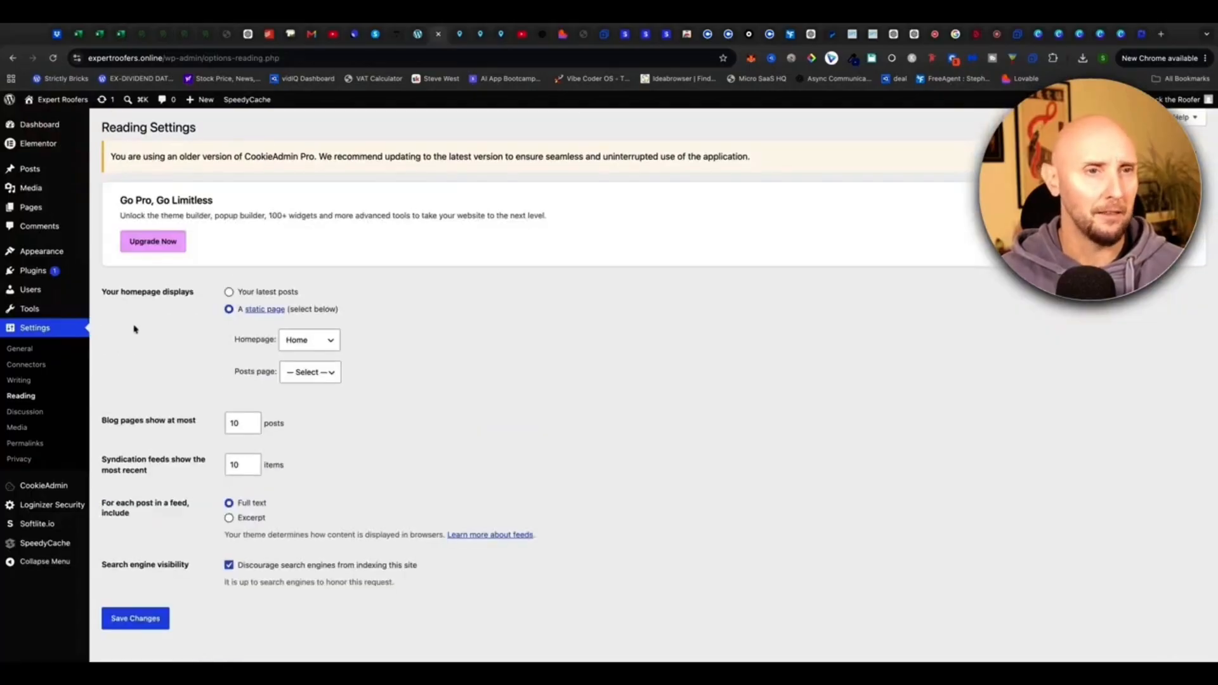
{"action": "mouse_move", "coordinate": [36, 260]}
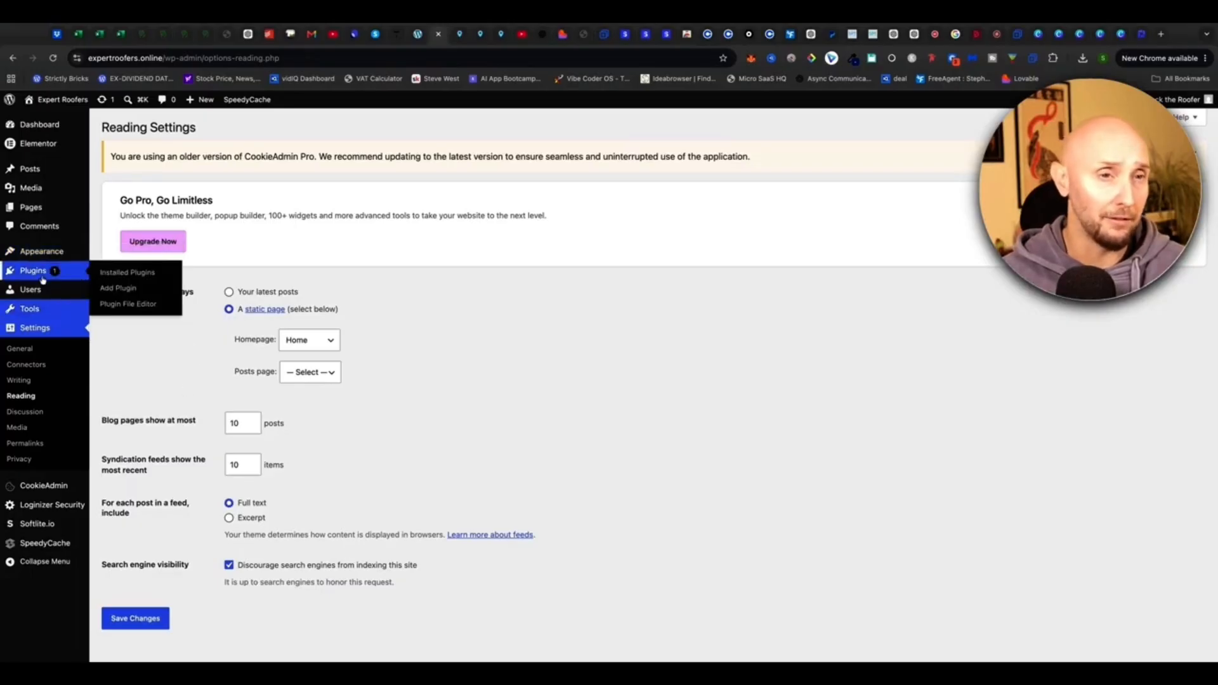
{"action": "left_click", "coordinate": [113, 289]}
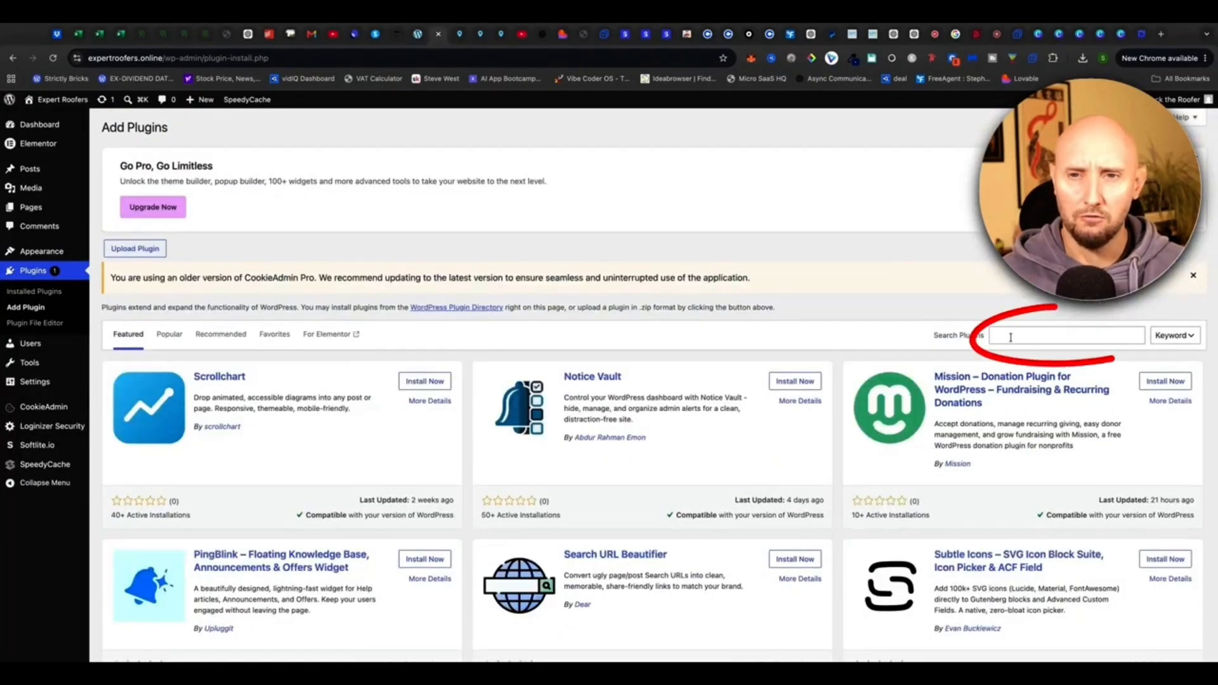
{"action": "left_click", "coordinate": [1010, 337]}
{"action": "type", "text": "Blac"}
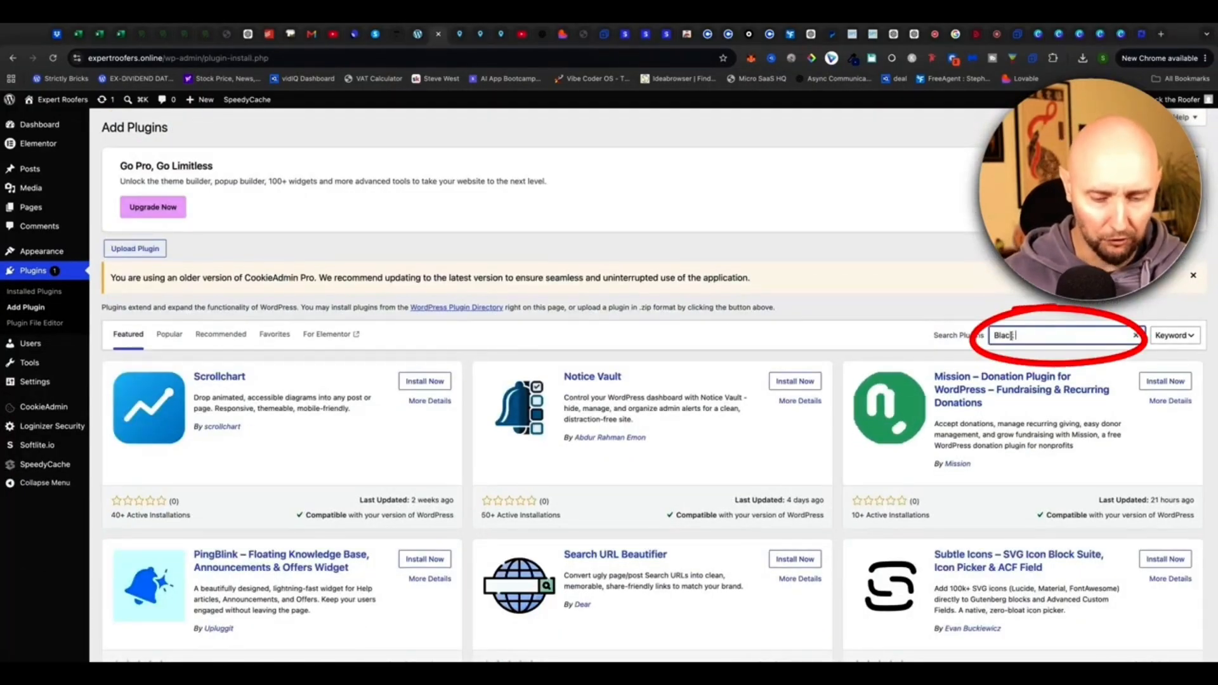
{"action": "type", "text": "k studio"}
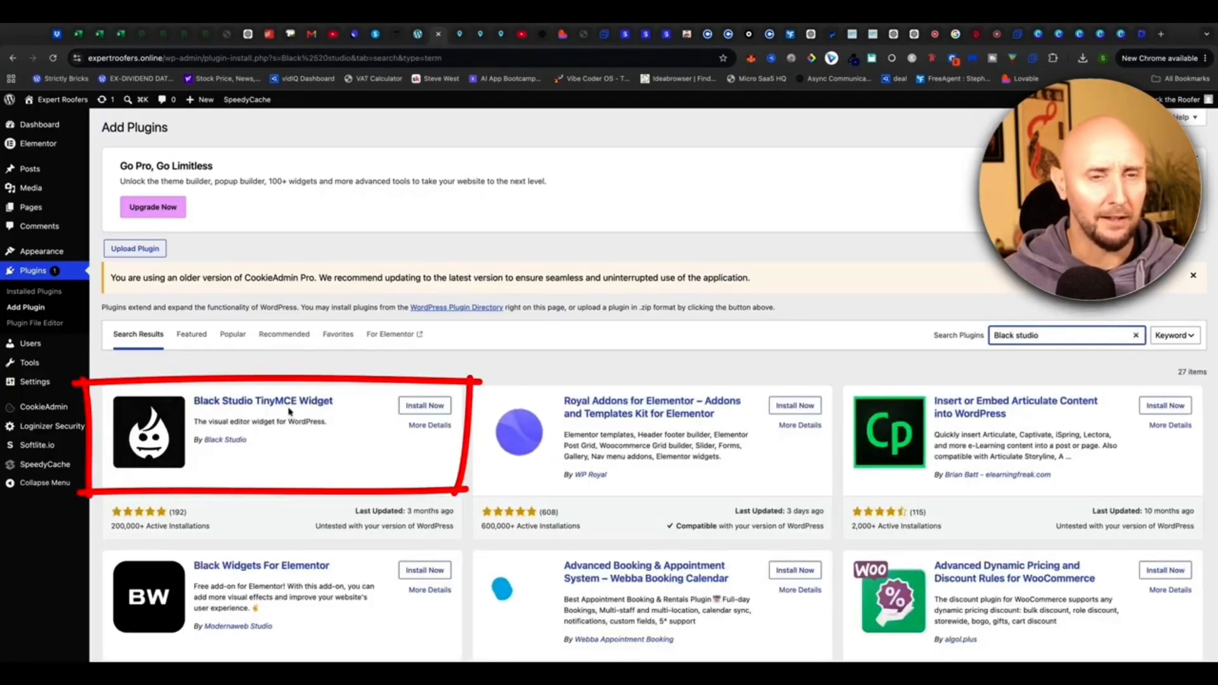
{"action": "left_click", "coordinate": [420, 406]}
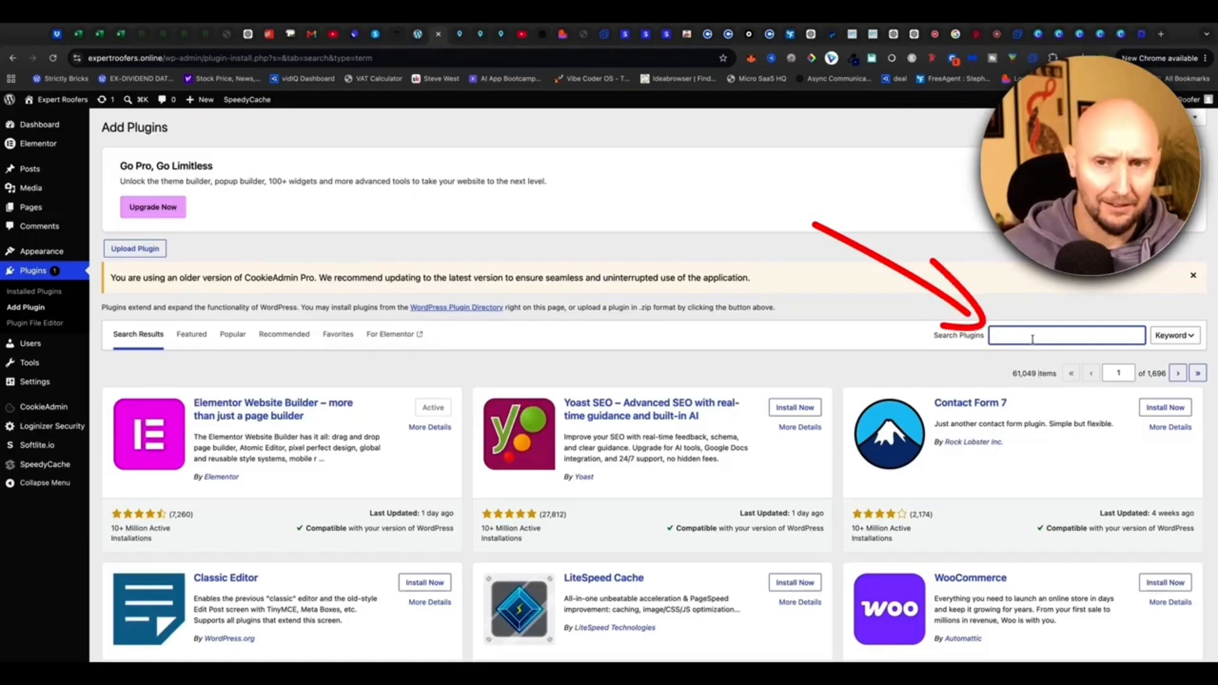
Search for Classic Widgets, then install and activate it.
{"action": "type", "text": "Classic widgets"}
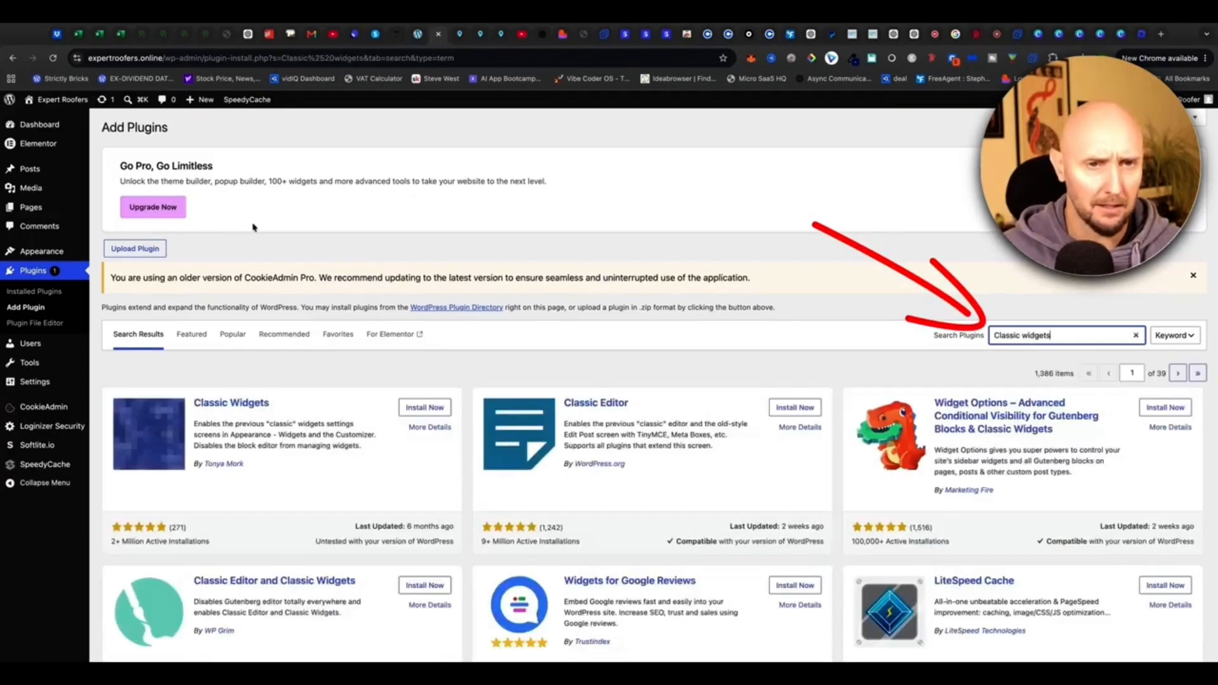
{"action": "left_click_drag", "start_coordinate": [272, 405], "coordinate": [201, 404]}
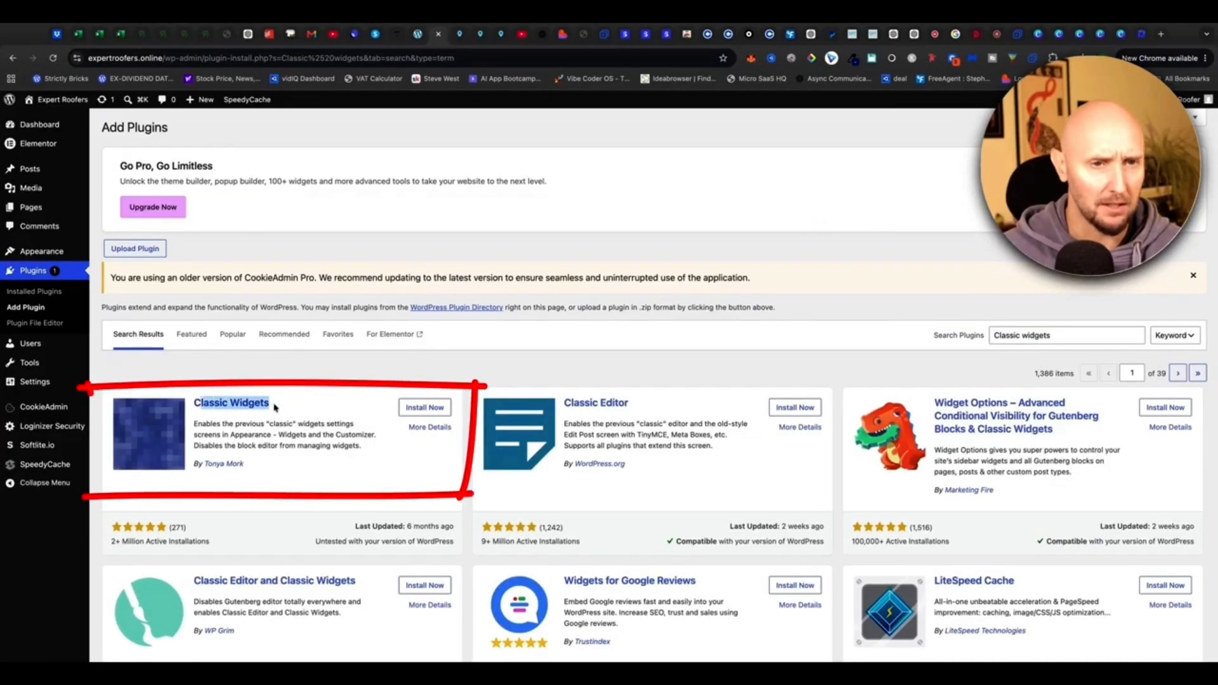
{"action": "left_click", "coordinate": [255, 477]}
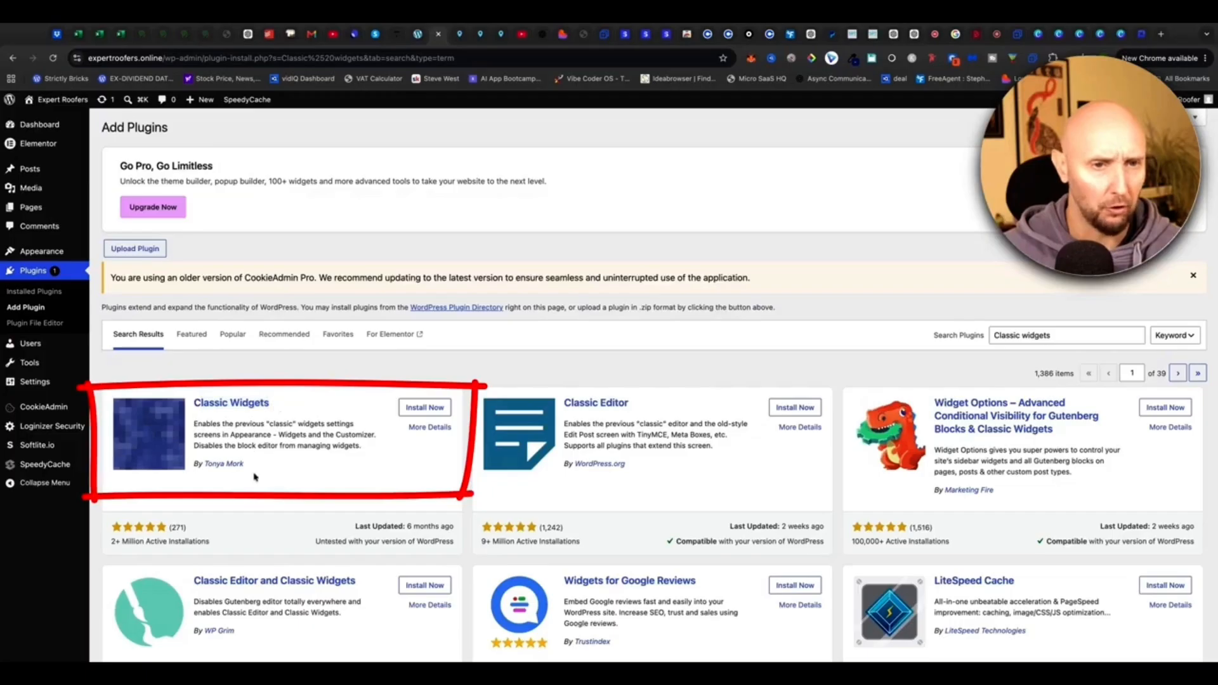
{"action": "left_click", "coordinate": [429, 407]}
{"action": "left_click", "coordinate": [431, 408]}
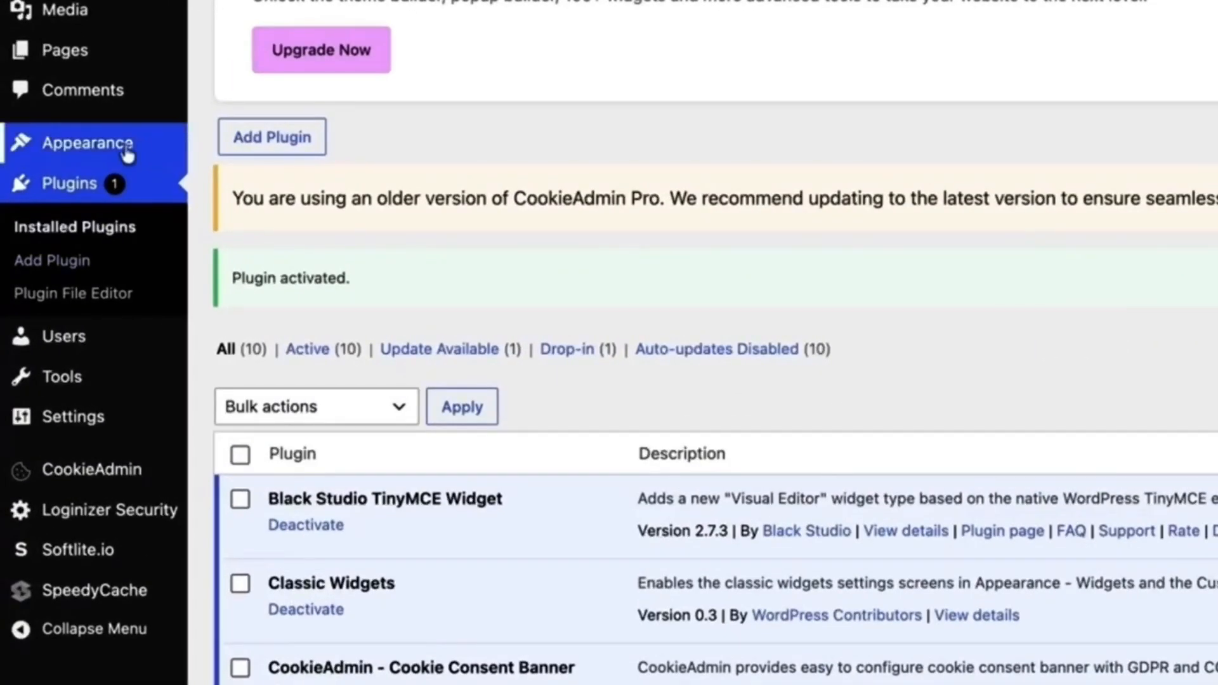
Open Appearance > Widgets, check the reference footer, and expand the empty Footer Widget 1.
{"action": "mouse_move", "coordinate": [101, 145]}
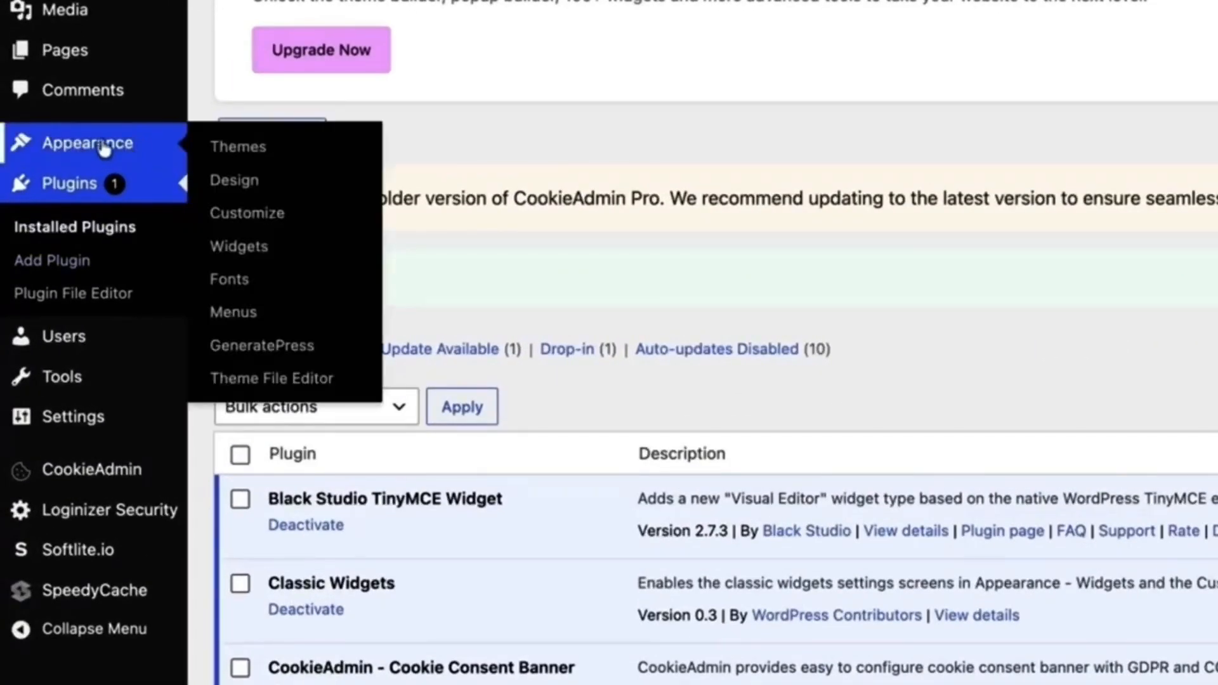
{"action": "left_click", "coordinate": [231, 248]}
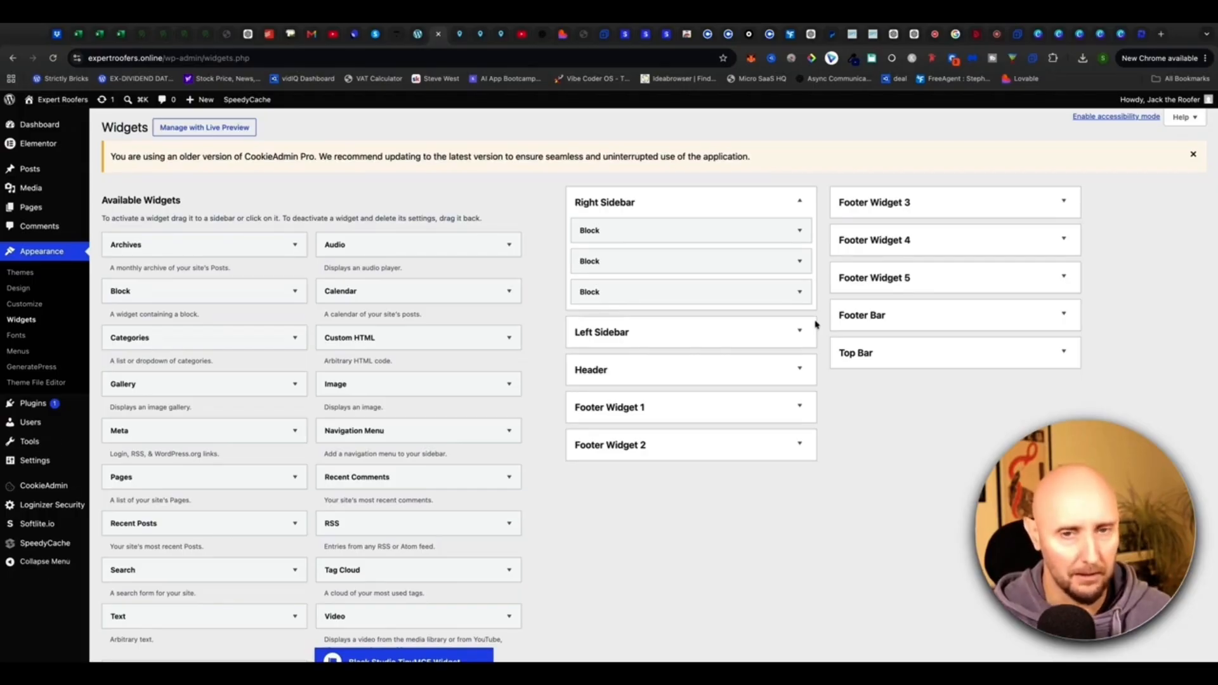
{"action": "left_click", "coordinate": [143, 35]}
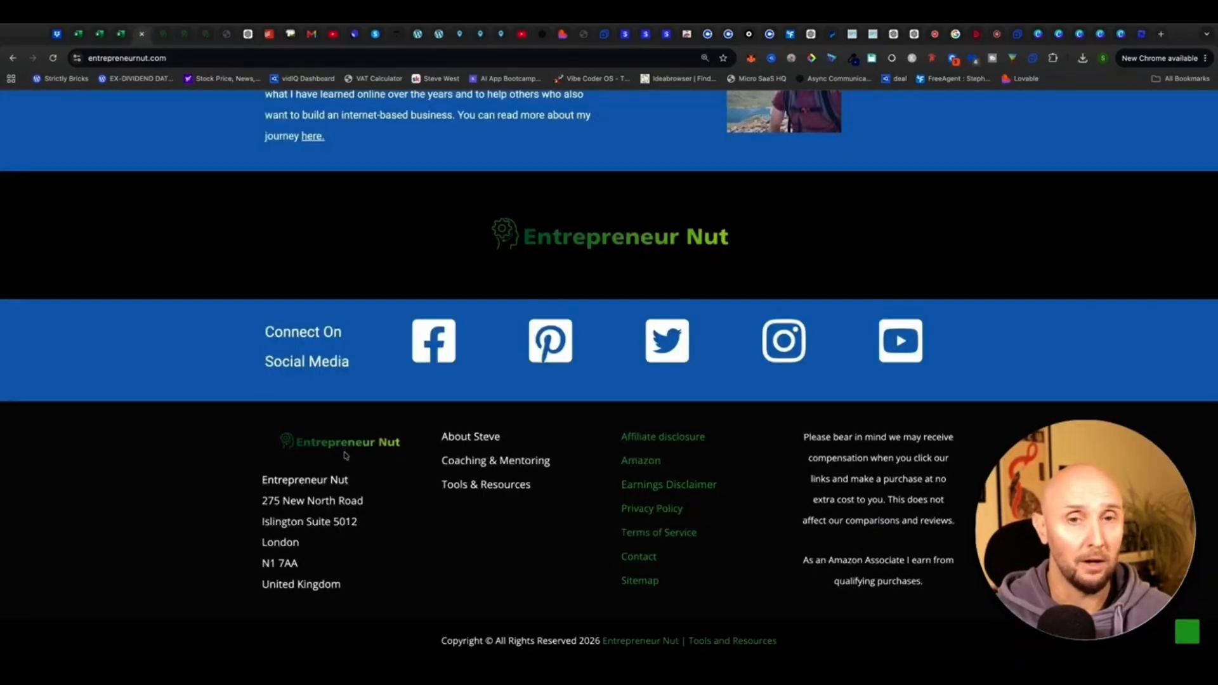
{"action": "left_click", "coordinate": [444, 31]}
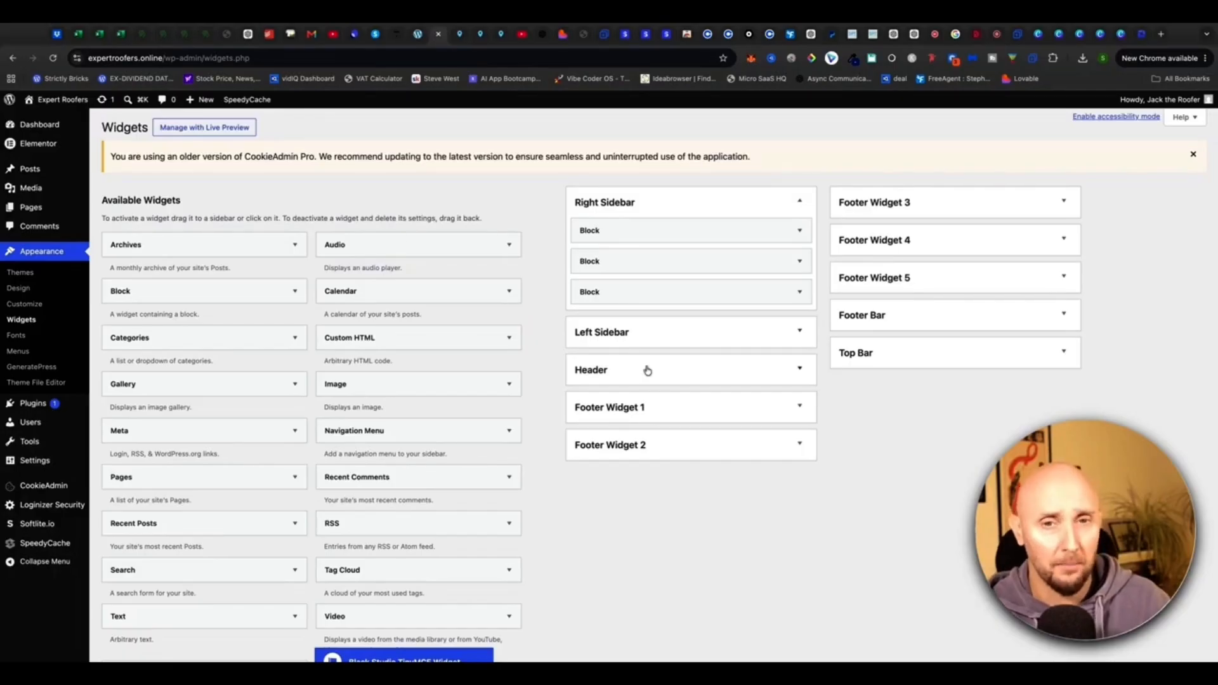
{"action": "left_click", "coordinate": [656, 408]}
{"action": "scroll", "coordinate": [666, 380], "scroll_direction": "down", "scroll_amount": 2}
{"action": "scroll", "coordinate": [317, 381], "scroll_direction": "down", "scroll_amount": 3}
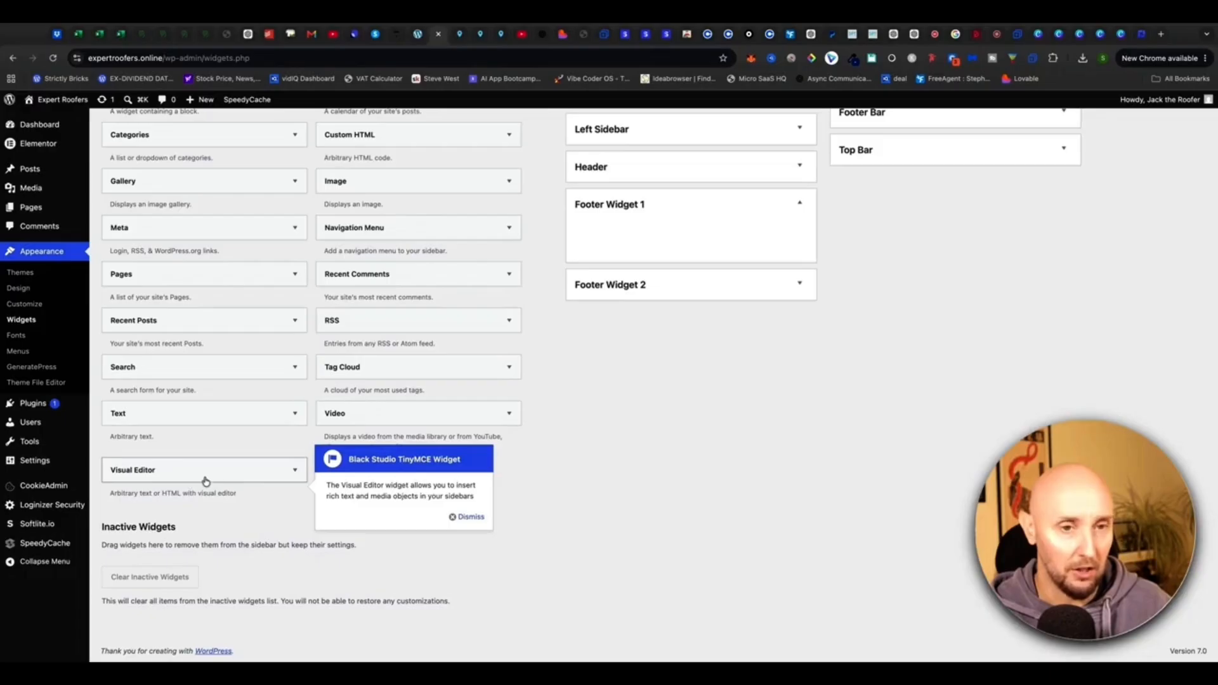
Add a Visual Editor widget to Footer Widget 1 and insert the logo image.
{"action": "left_click", "coordinate": [465, 521]}
{"action": "left_click_drag", "start_coordinate": [155, 474], "coordinate": [640, 243]}
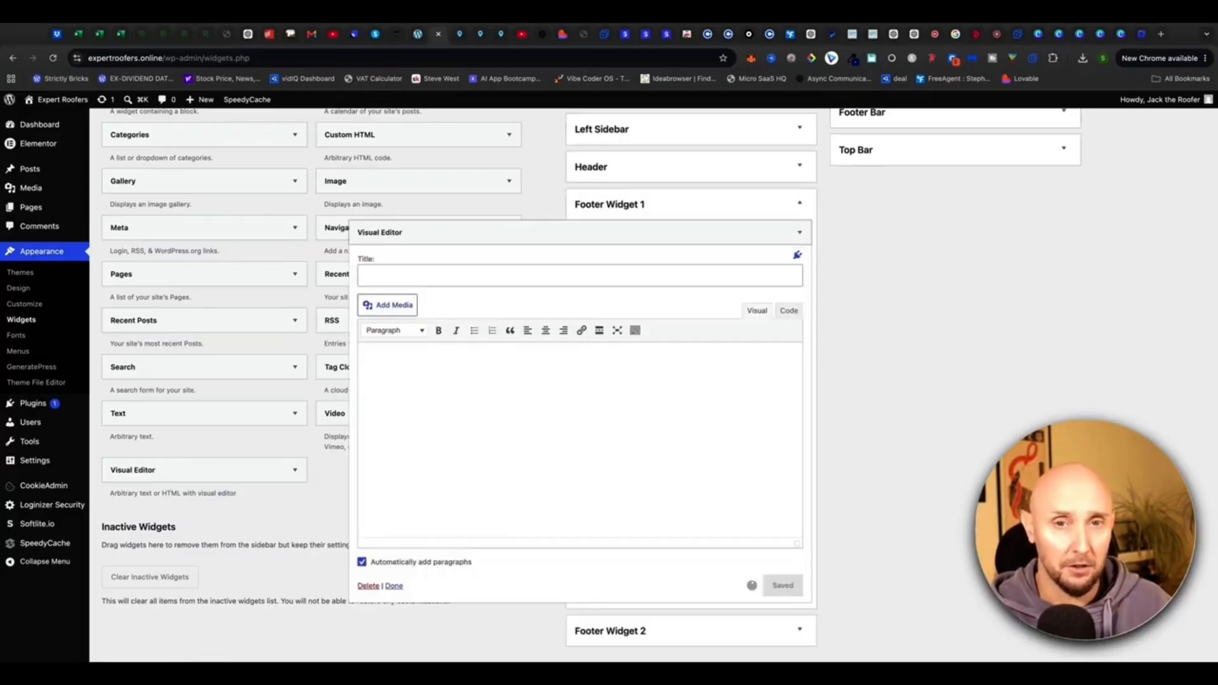
{"action": "left_click", "coordinate": [391, 307]}
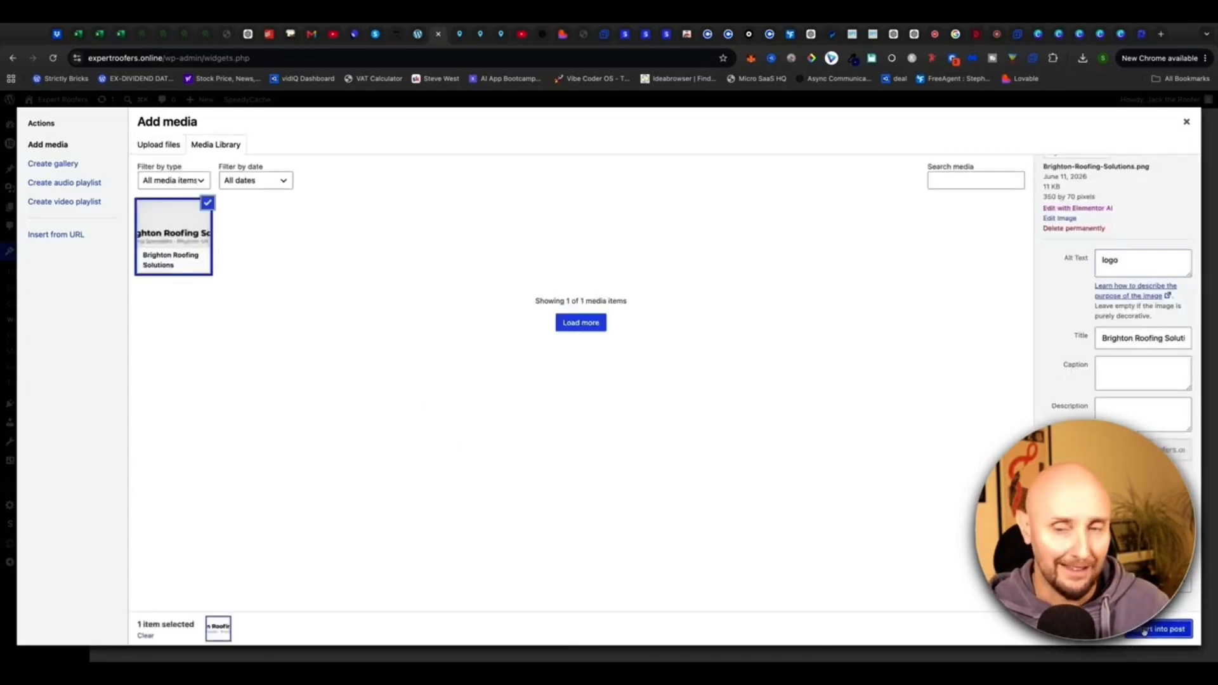
{"action": "left_click", "coordinate": [1167, 629]}
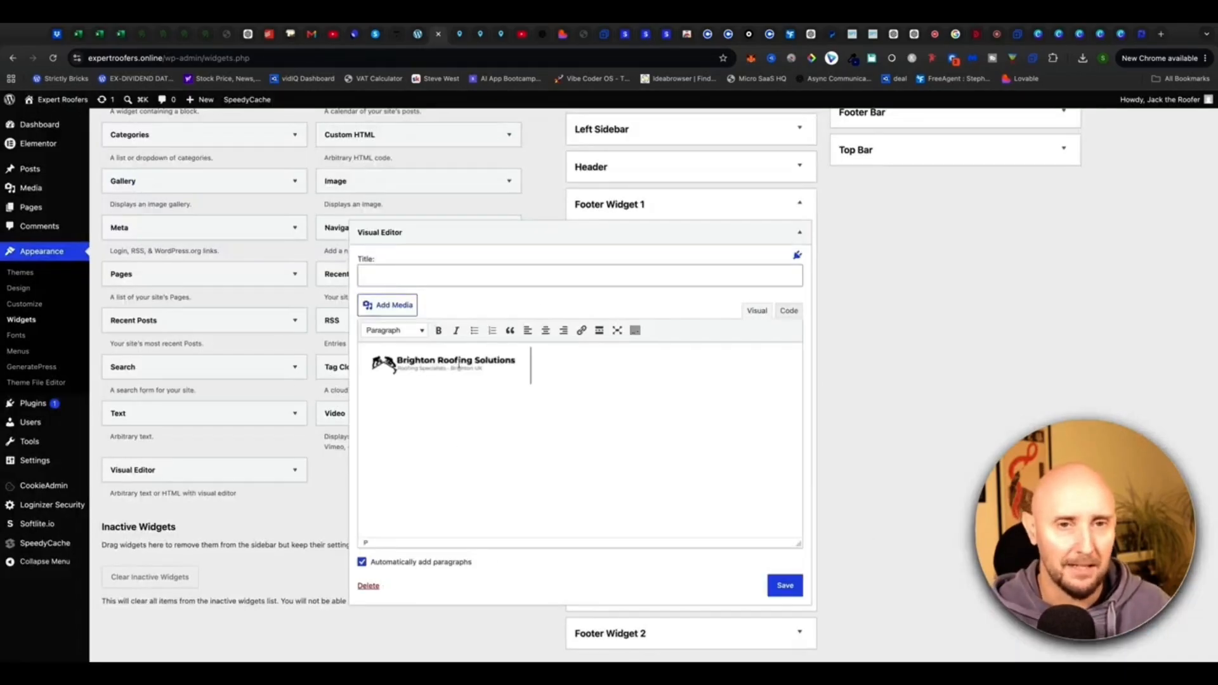
Set the logo to Full Size 350 × 70 with centre alignment and update it.
{"action": "left_click", "coordinate": [459, 366]}
{"action": "scroll", "coordinate": [459, 366], "scroll_direction": "up", "scroll_amount": 1}
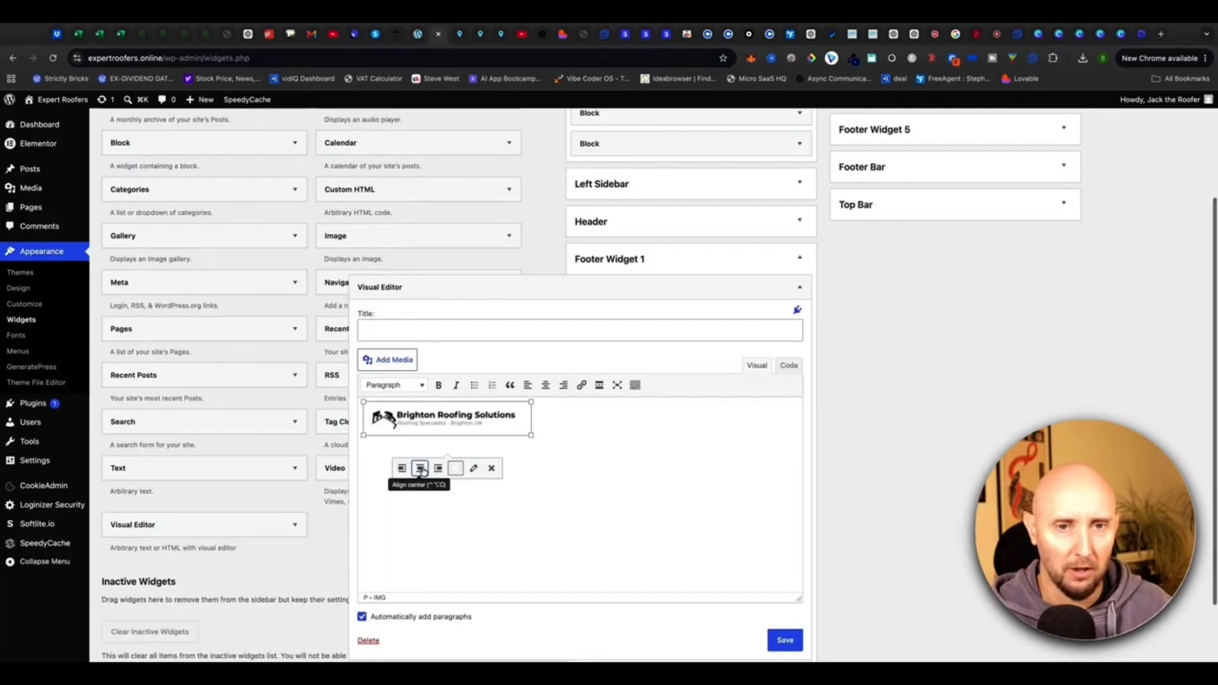
{"action": "left_click", "coordinate": [472, 469]}
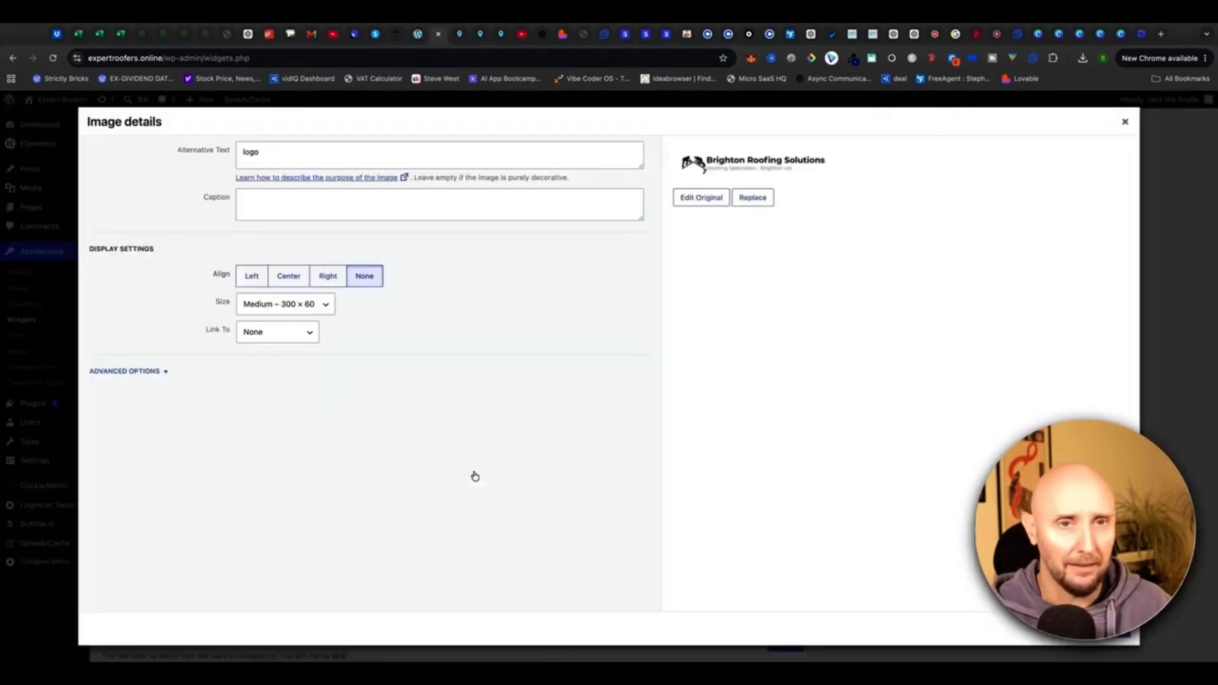
{"action": "left_click", "coordinate": [325, 309]}
{"action": "left_click", "coordinate": [277, 321]}
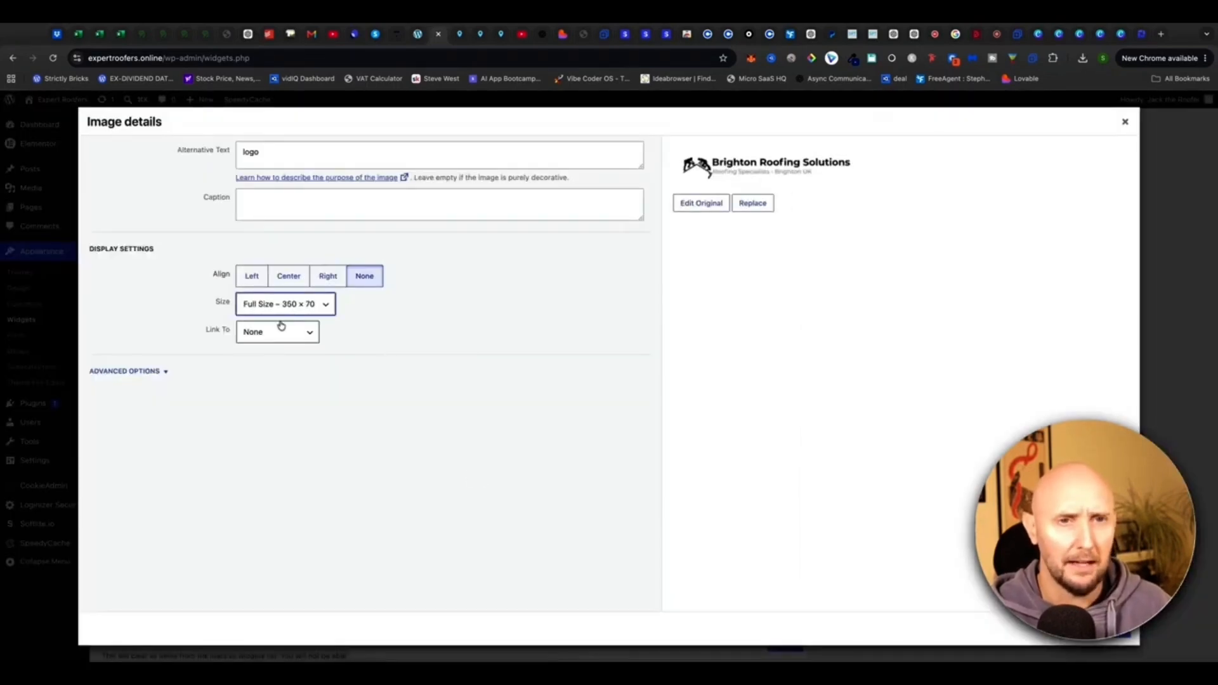
{"action": "left_click", "coordinate": [284, 282]}
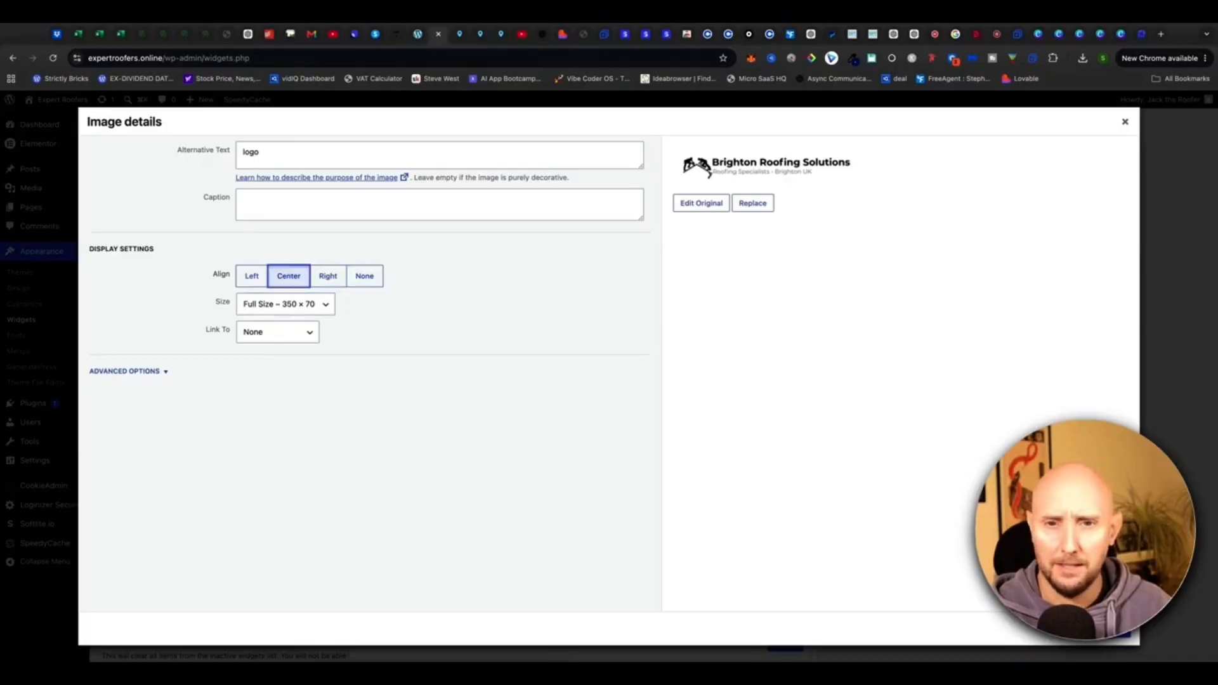
{"action": "left_click", "coordinate": [1108, 629]}
Save and collapse the first footer widget, then expand Footer Widget 2.
{"action": "scroll", "coordinate": [520, 453], "scroll_direction": "down", "scroll_amount": 1}
{"action": "left_click", "coordinate": [793, 598]}
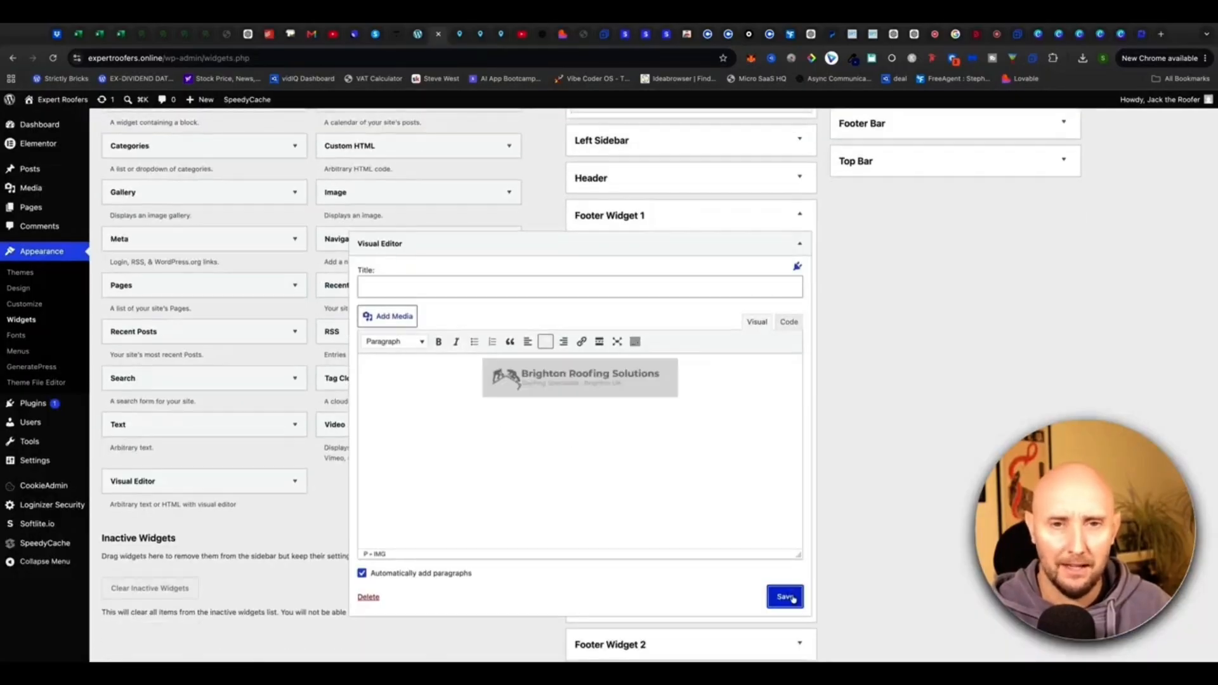
{"action": "left_click", "coordinate": [394, 617]}
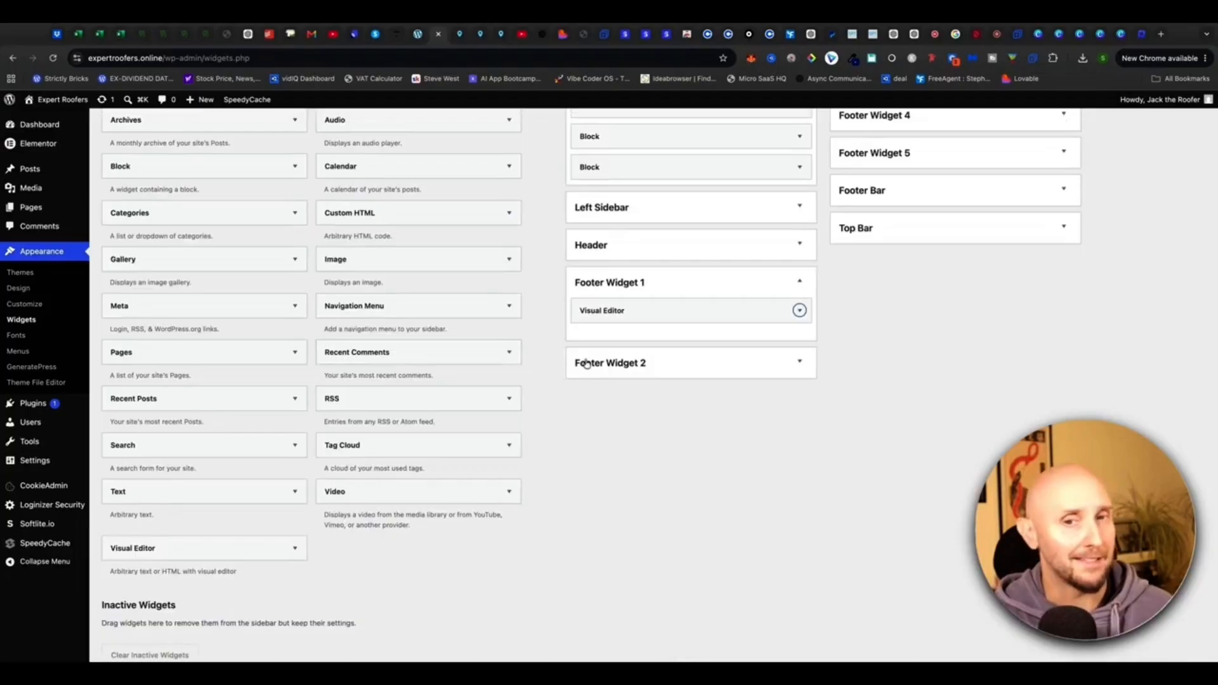
{"action": "left_click", "coordinate": [642, 366]}
Add a Visual Editor widget titled Pages with bullets About, Contact, FAQs, Privacy, Disclaimer.
{"action": "left_click_drag", "start_coordinate": [190, 550], "coordinate": [666, 403]}
{"action": "scroll", "coordinate": [536, 497], "scroll_direction": "down", "scroll_amount": 3}
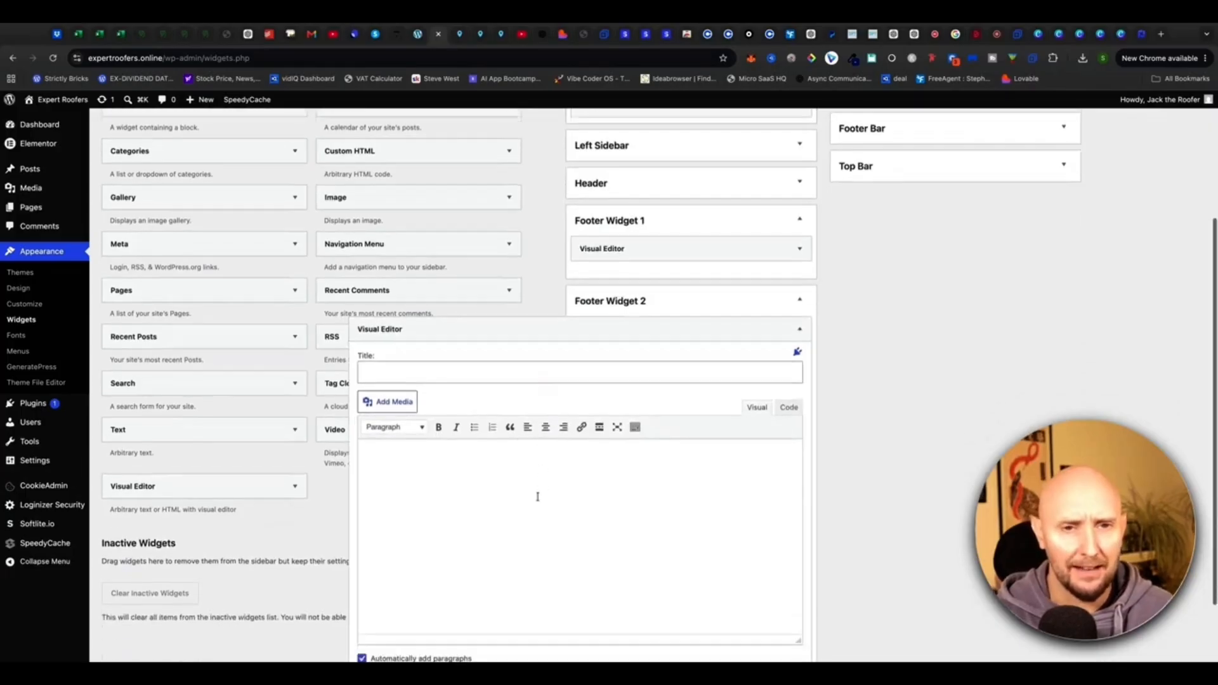
{"action": "left_click", "coordinate": [474, 408]}
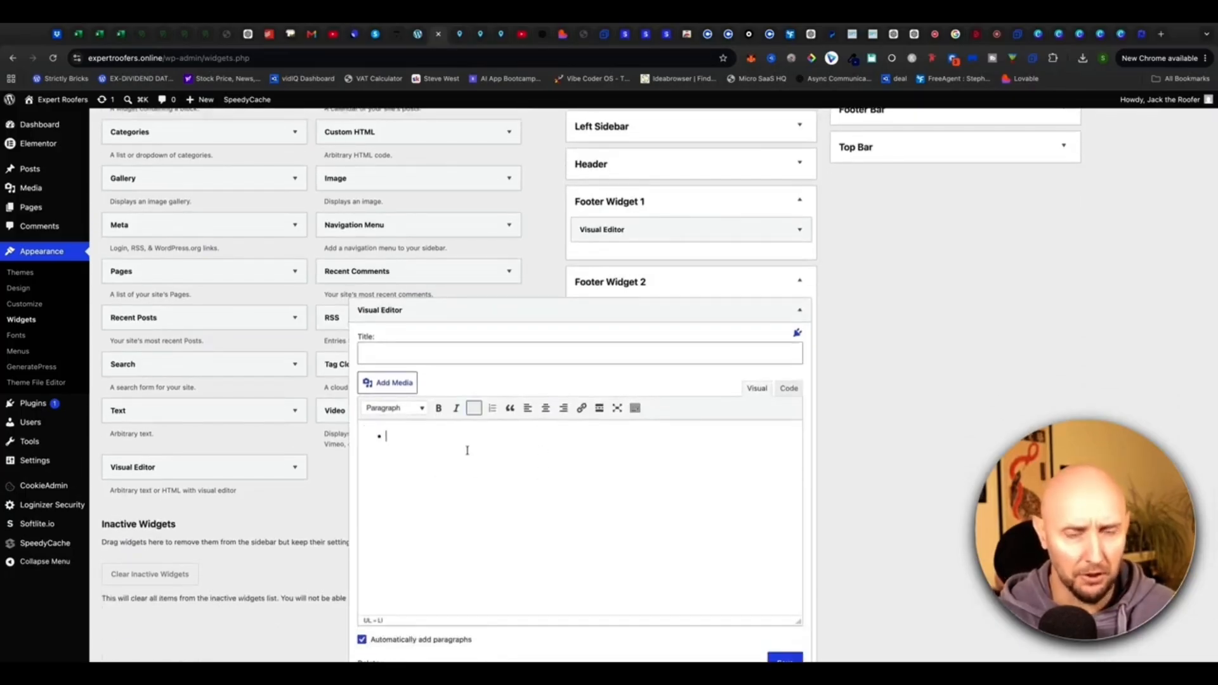
{"action": "left_click", "coordinate": [391, 351]}
{"action": "type", "text": "Pa"}
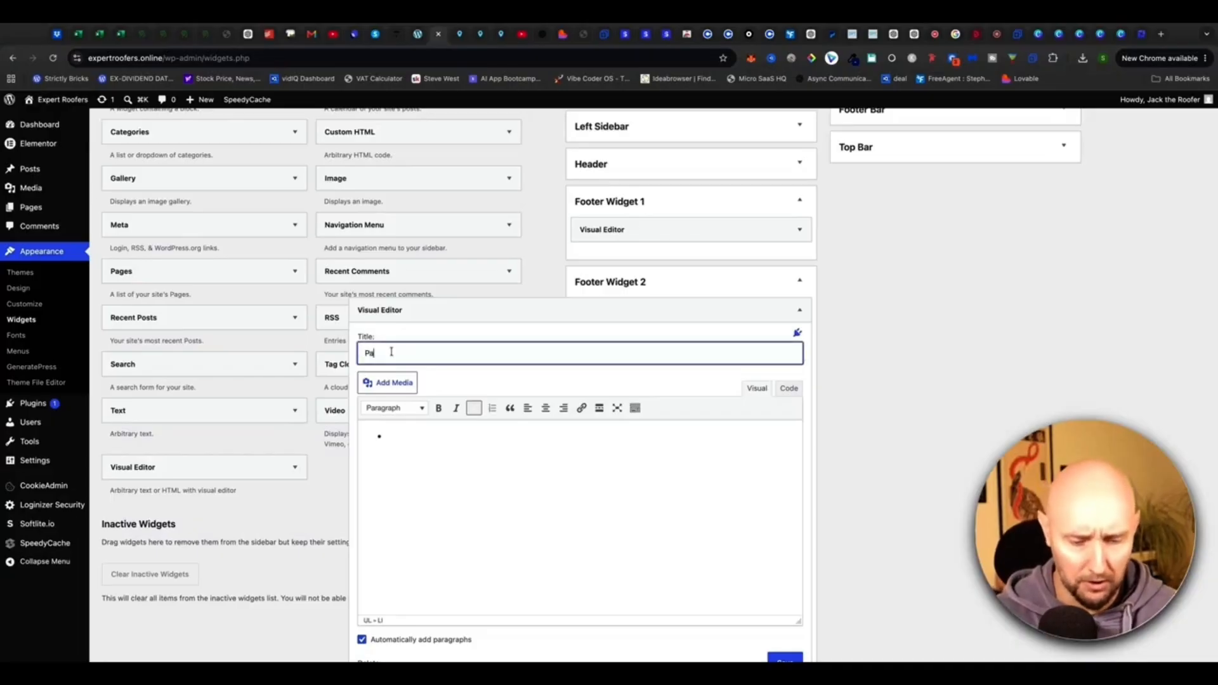
{"action": "type", "text": "ges"}
{"action": "left_click", "coordinate": [418, 435]}
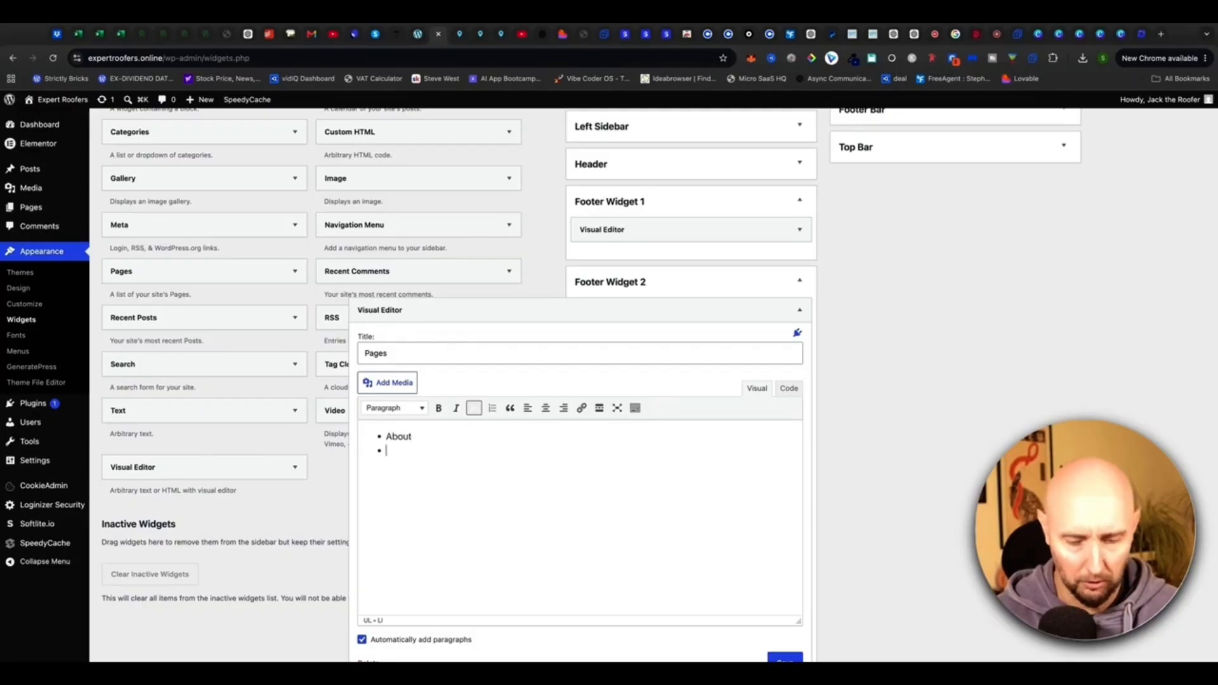
{"action": "type", "text": "Contact"}
{"action": "key", "text": "Return"}
{"action": "type", "text": "F"}
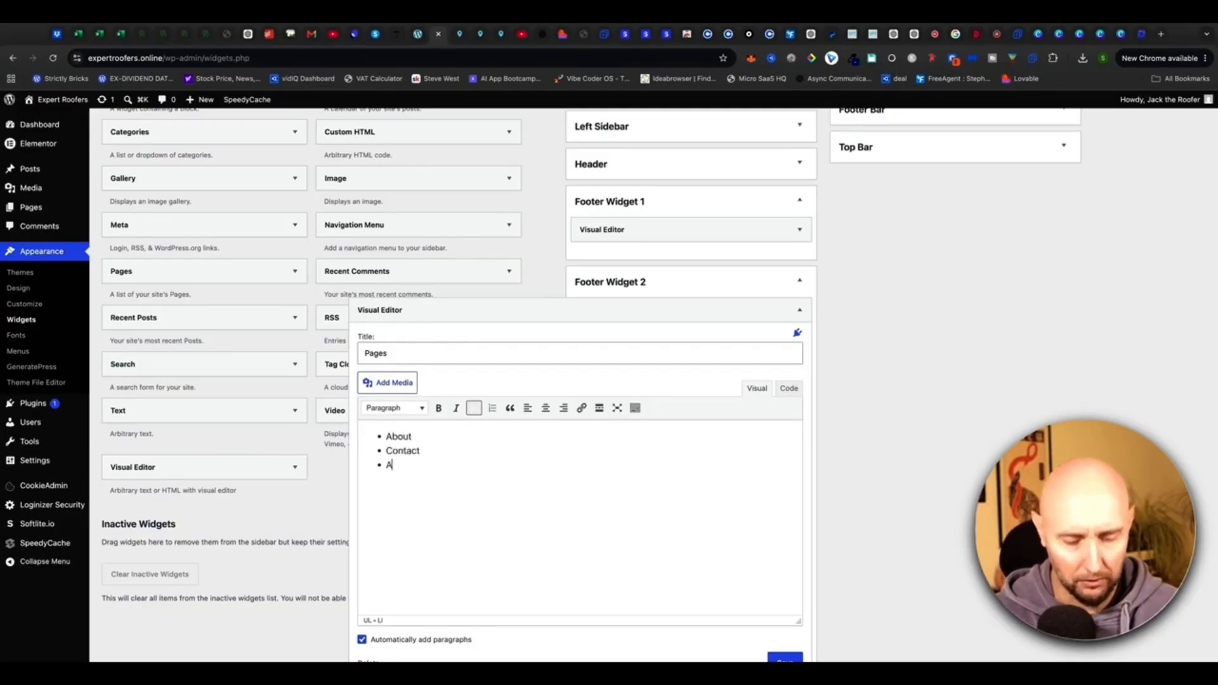
{"action": "type", "text": "AQs"}
{"action": "key", "text": "Return"}
{"action": "type", "text": "Privacy"}
{"action": "key", "text": "Return"}
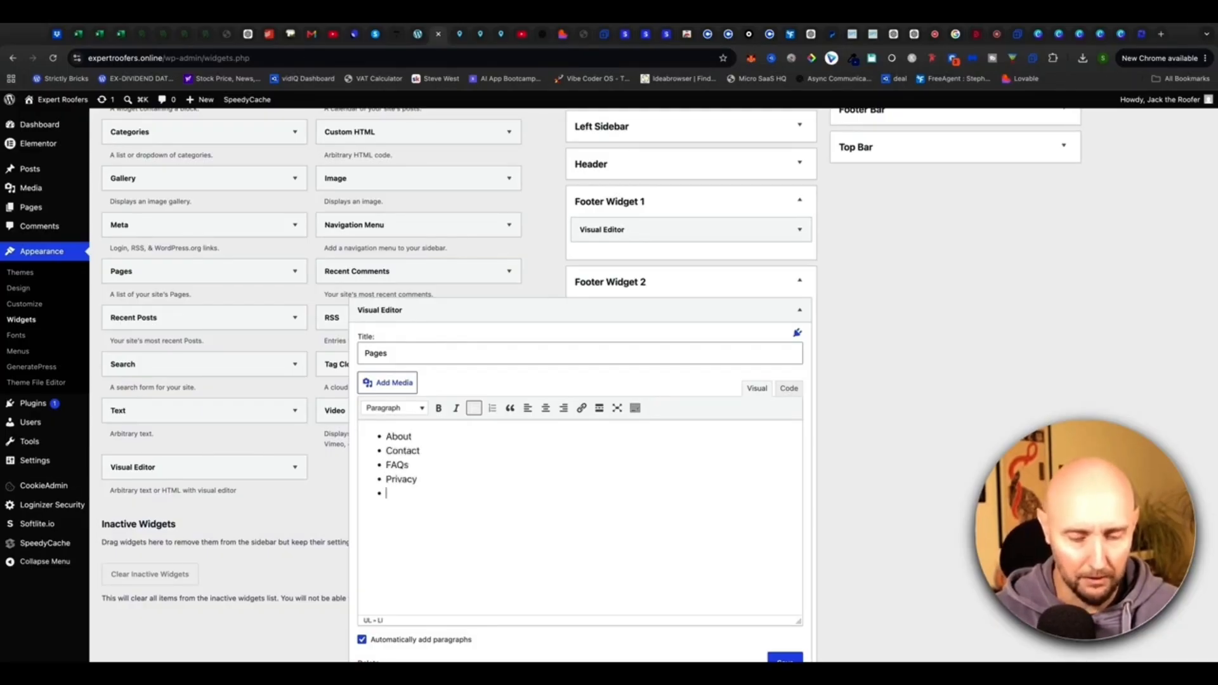
{"action": "type", "text": "Disclaimer"}
{"action": "scroll", "coordinate": [455, 478], "scroll_direction": "down", "scroll_amount": 1}
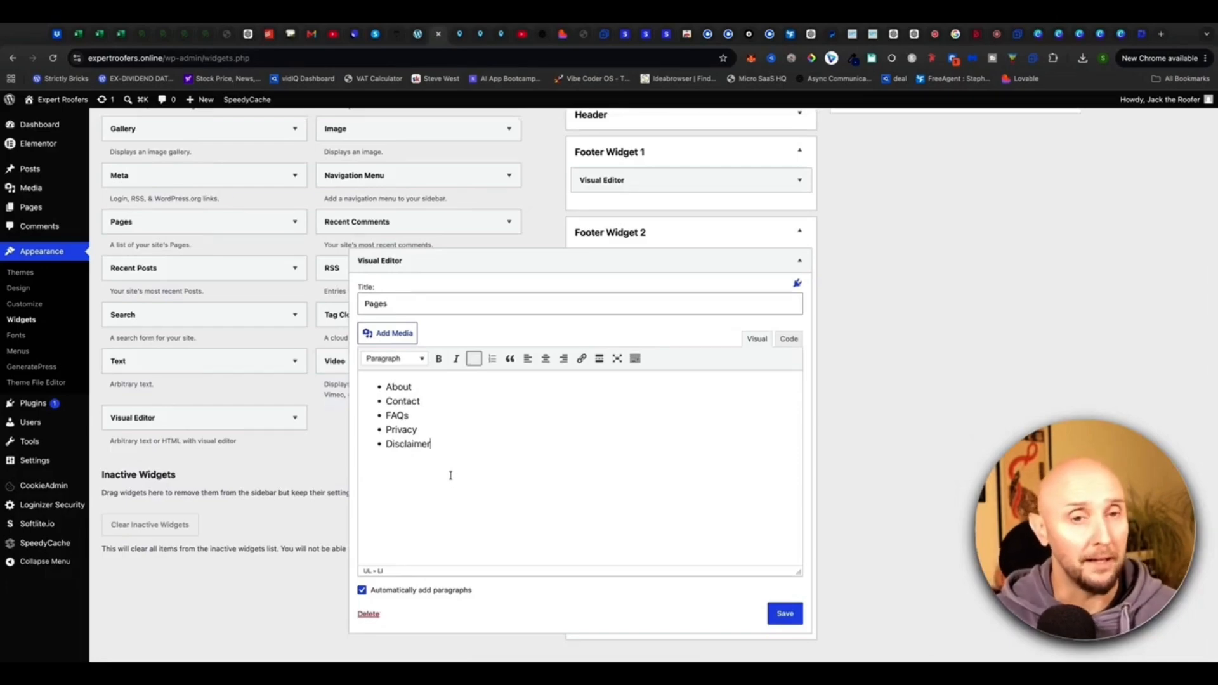
Copy the About page's address from the live site and link the About bullet to it.
{"action": "double_click", "coordinate": [410, 388]}
{"action": "left_click", "coordinate": [418, 402]}
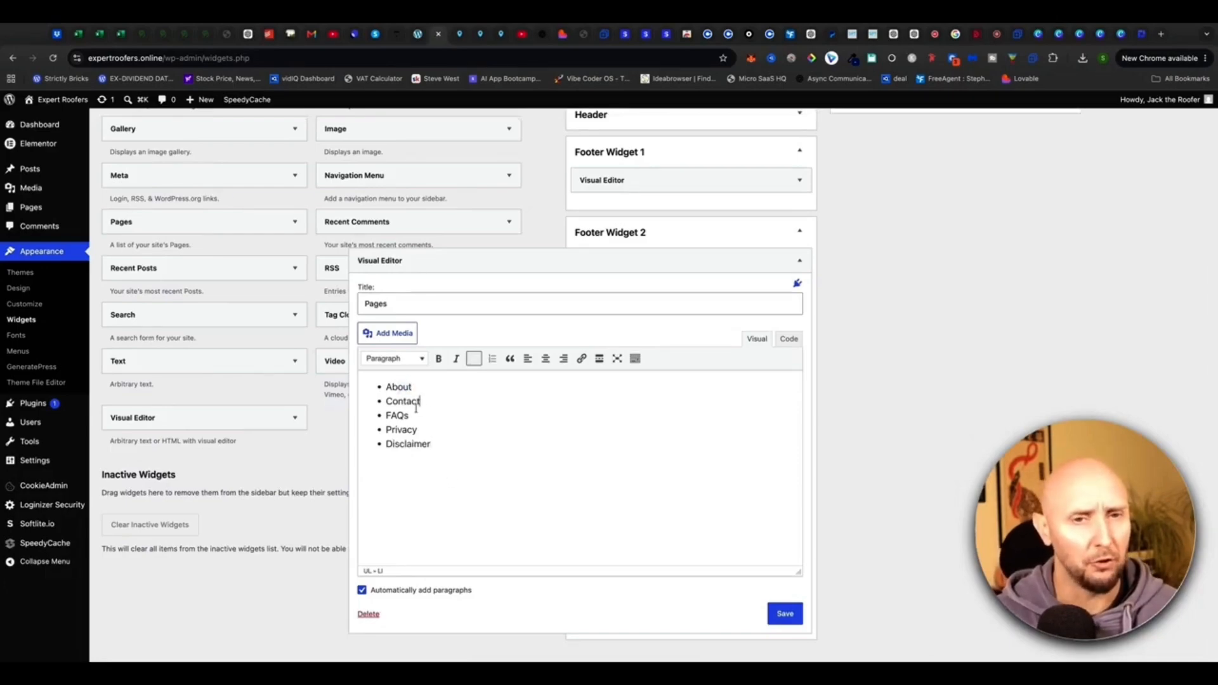
{"action": "left_click", "coordinate": [418, 35]}
{"action": "left_click_drag", "start_coordinate": [659, 341], "coordinate": [792, 167]}
{"action": "mouse_move", "coordinate": [721, 202]}
{"action": "left_mouse_down"}
{"action": "mouse_move", "coordinate": [809, 181]}
{"action": "mouse_move", "coordinate": [789, 242]}
{"action": "left_mouse_up"}
{"action": "right_click", "coordinate": [816, 137]}
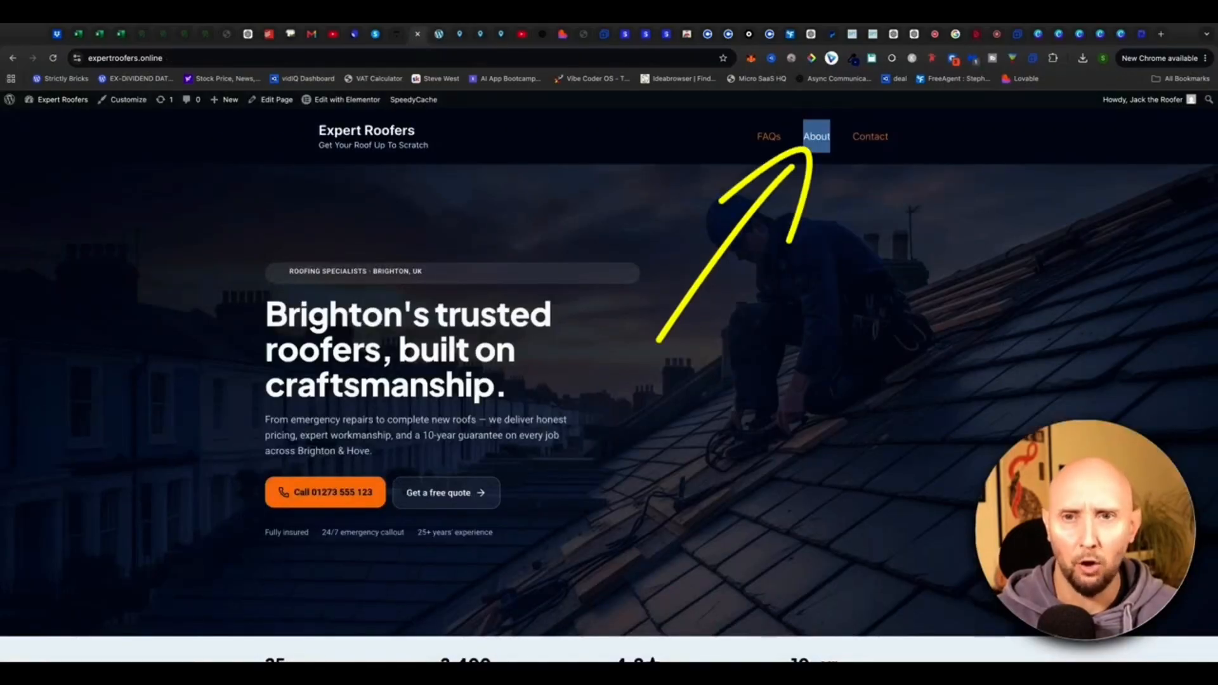
{"action": "left_click", "coordinate": [438, 35]}
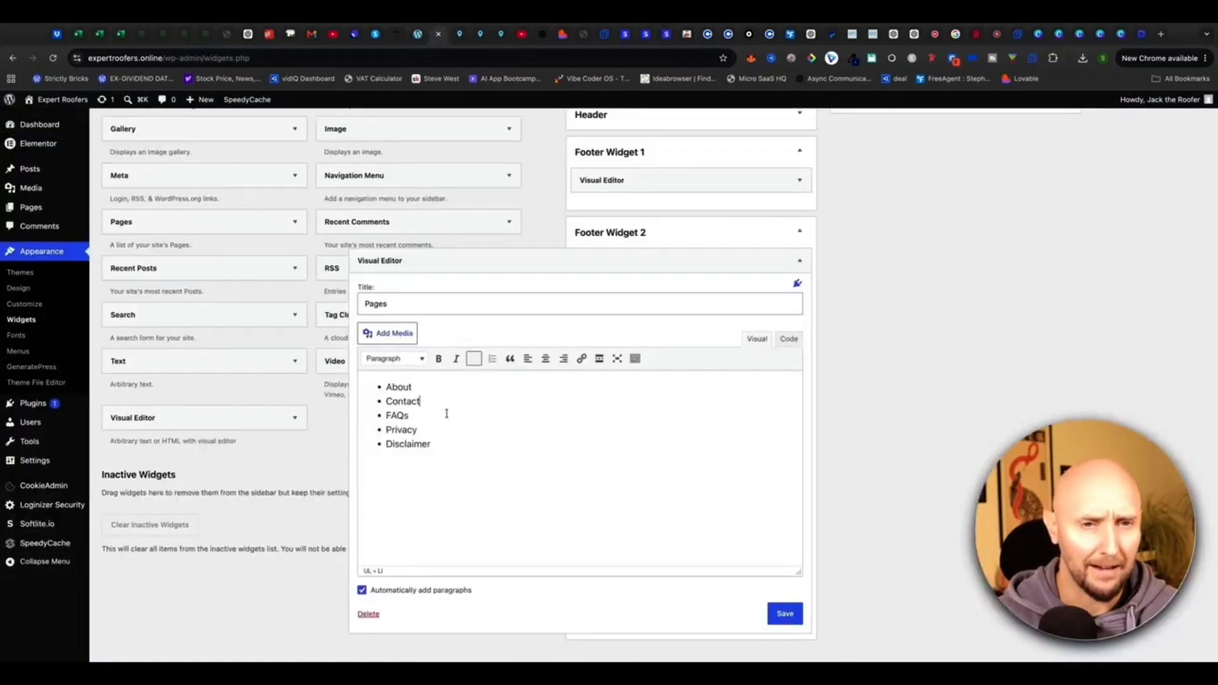
{"action": "double_click", "coordinate": [421, 384]}
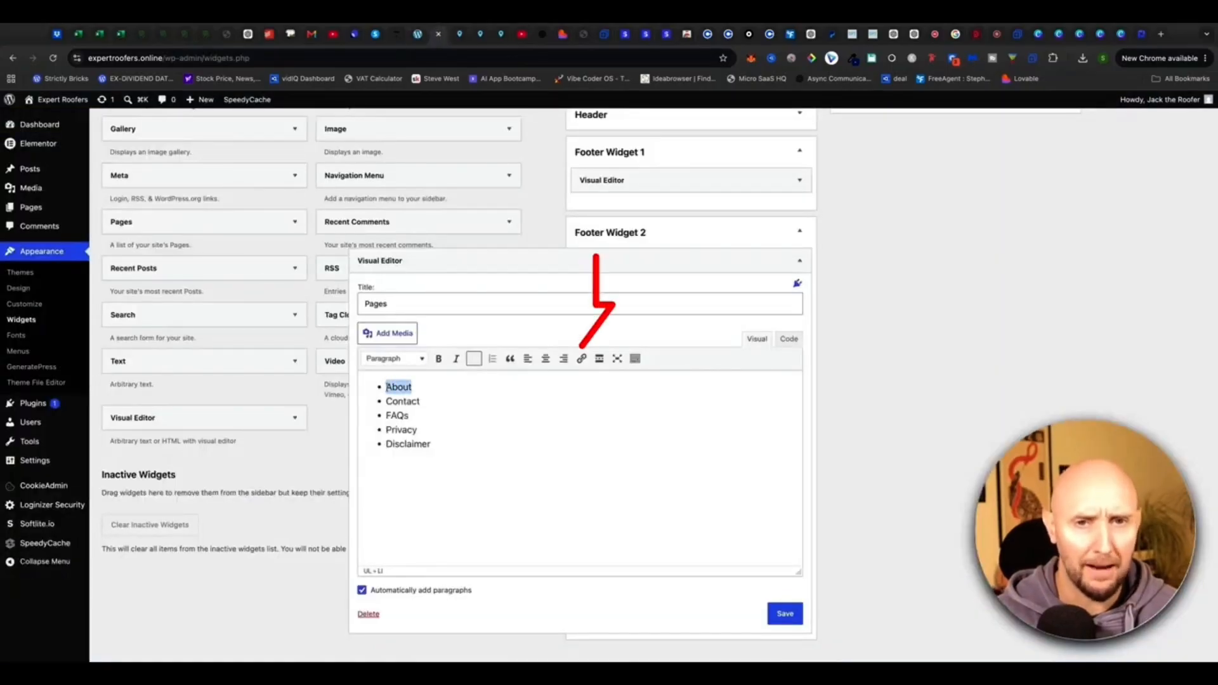
{"action": "left_click", "coordinate": [581, 359]}
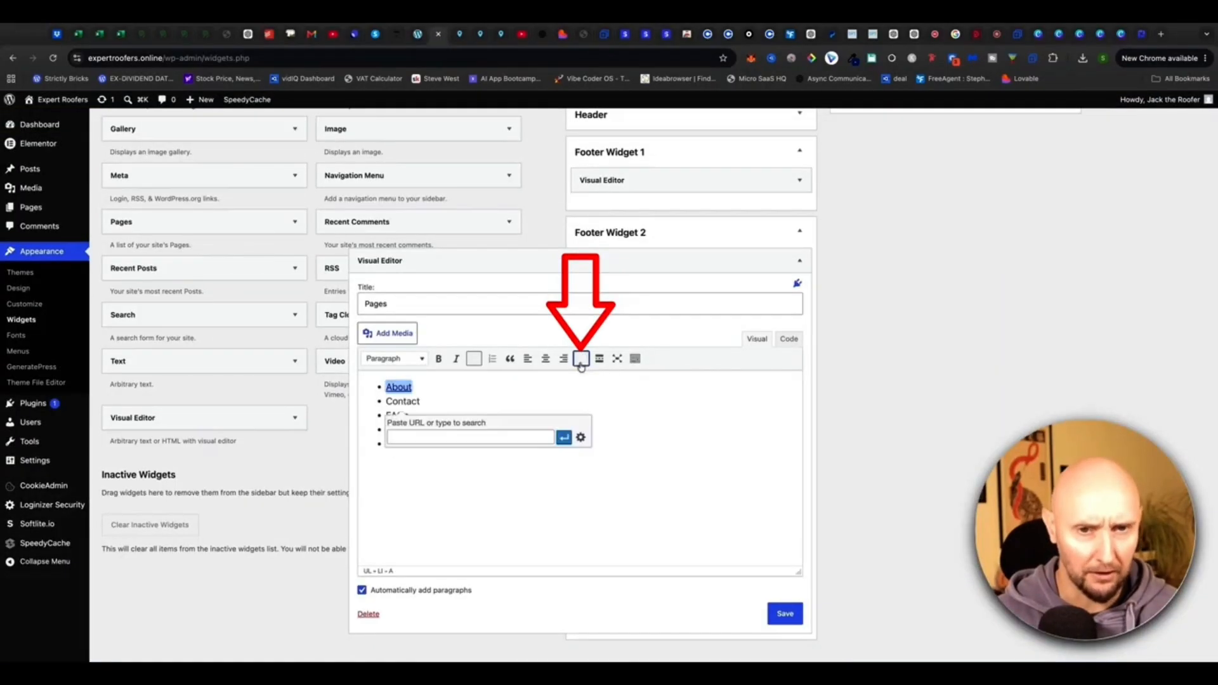
{"action": "type", "text": "https://expertroofers.online/about/"}
{"action": "key", "text": "super+a"}
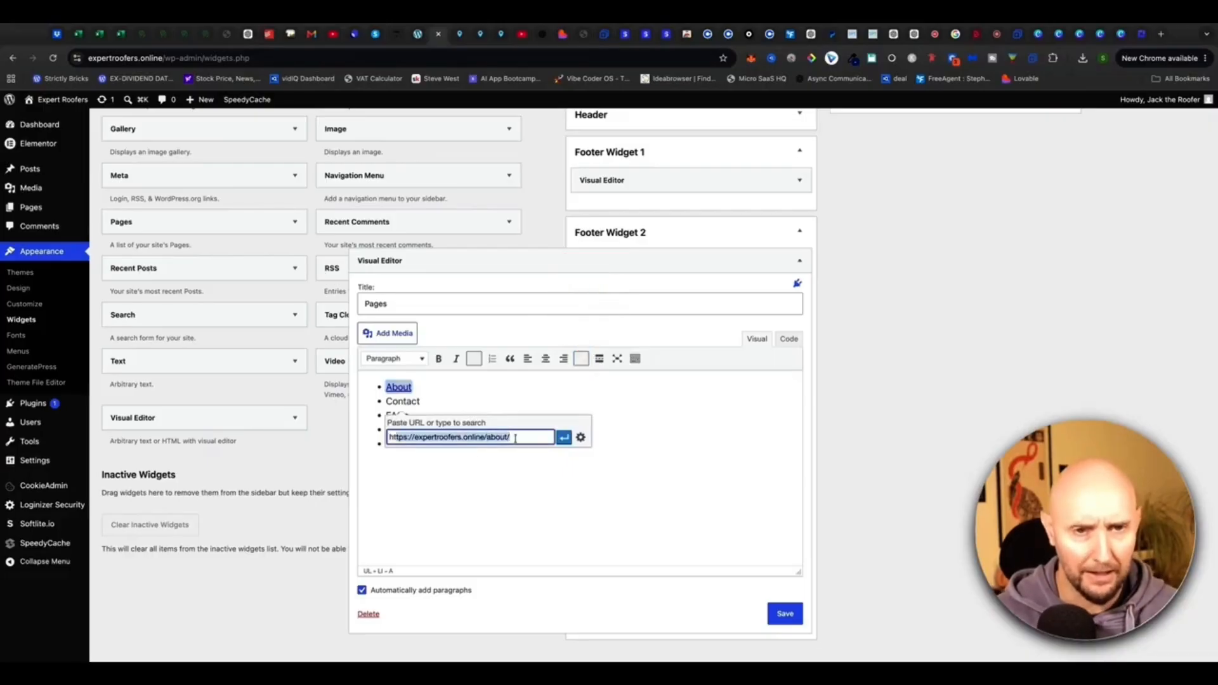
{"action": "type", "text": "https://expertroofers.online/about/"}
{"action": "key", "text": "super+a"}
{"action": "type", "text": "https://expertroofers.online/about/"}
{"action": "left_click", "coordinate": [564, 437]}
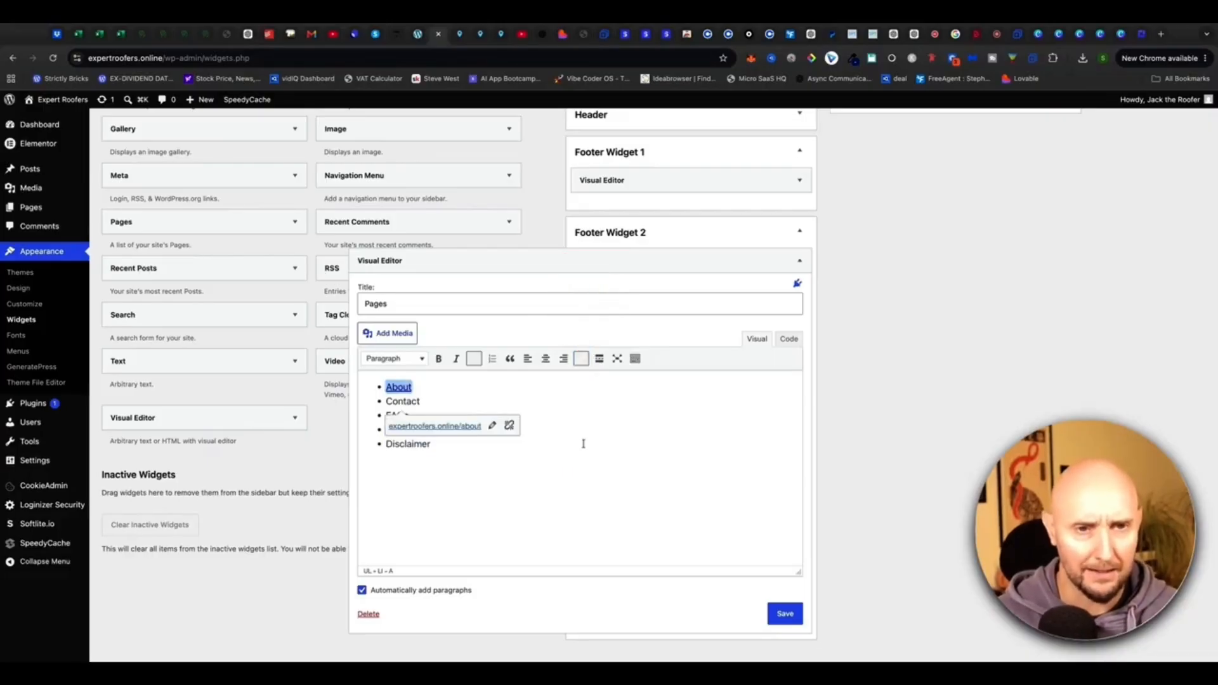
{"action": "left_click", "coordinate": [539, 496]}
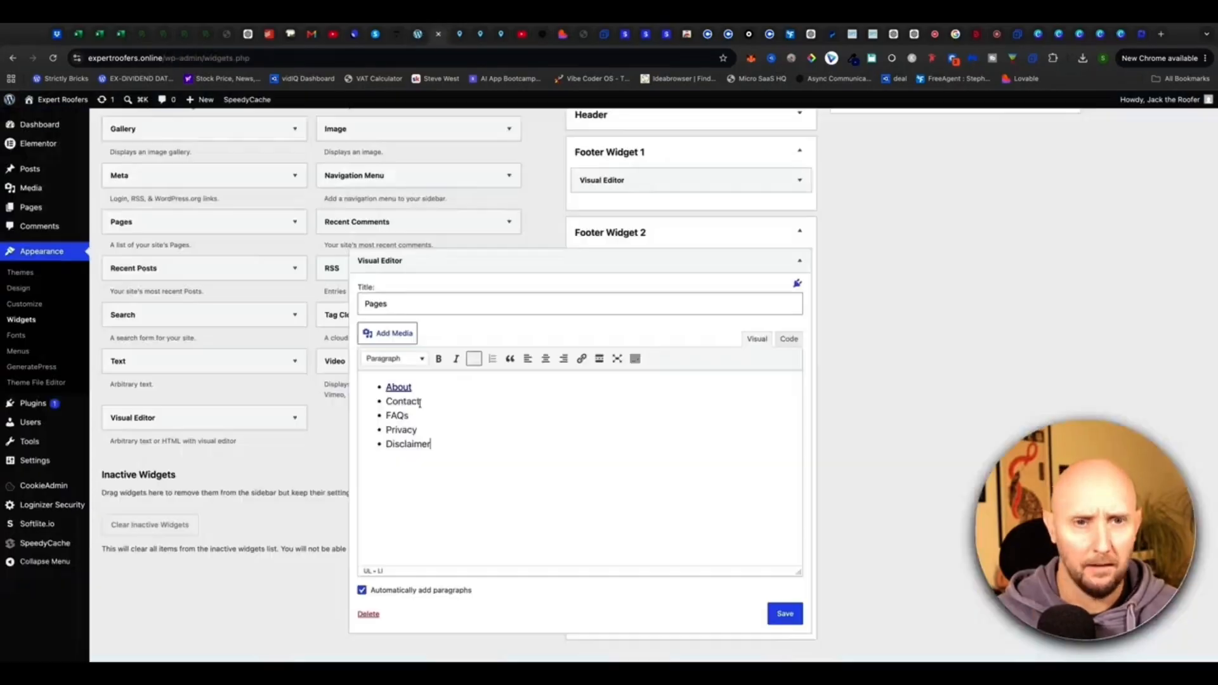
Link the Contact and FAQs bullets to their page addresses.
{"action": "double_click", "coordinate": [419, 403]}
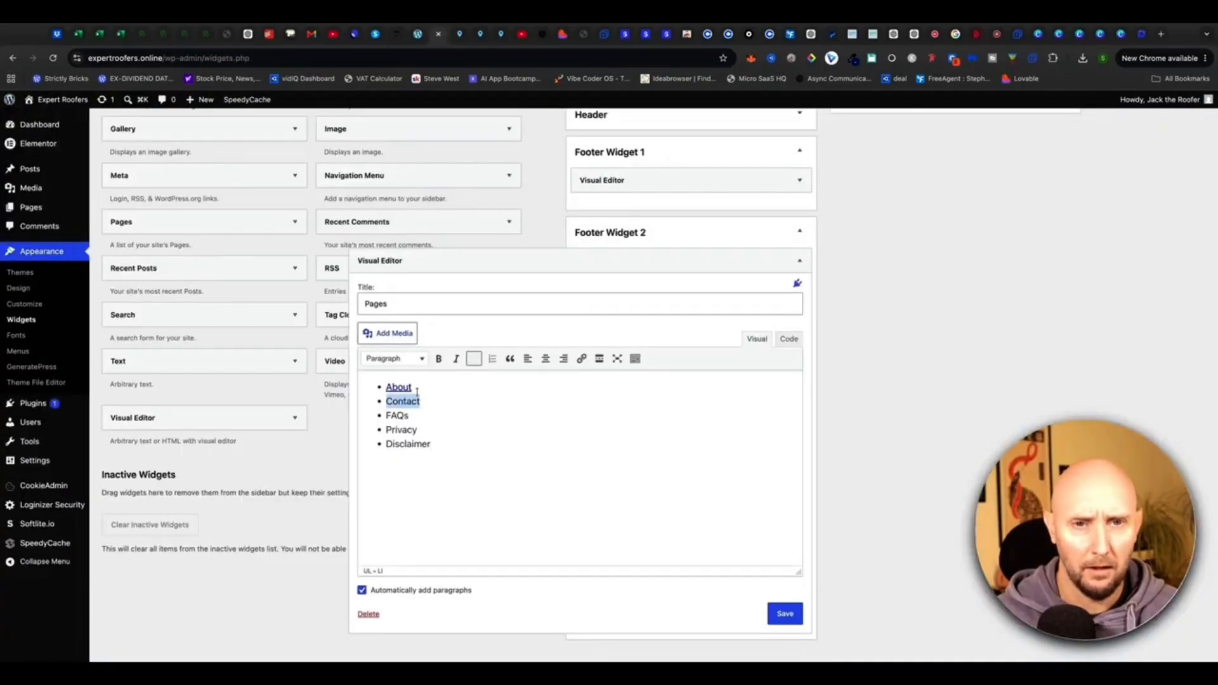
{"action": "left_click", "coordinate": [580, 359]}
{"action": "type", "text": "https://expertroofers.online/contact/"}
{"action": "left_click", "coordinate": [564, 451]}
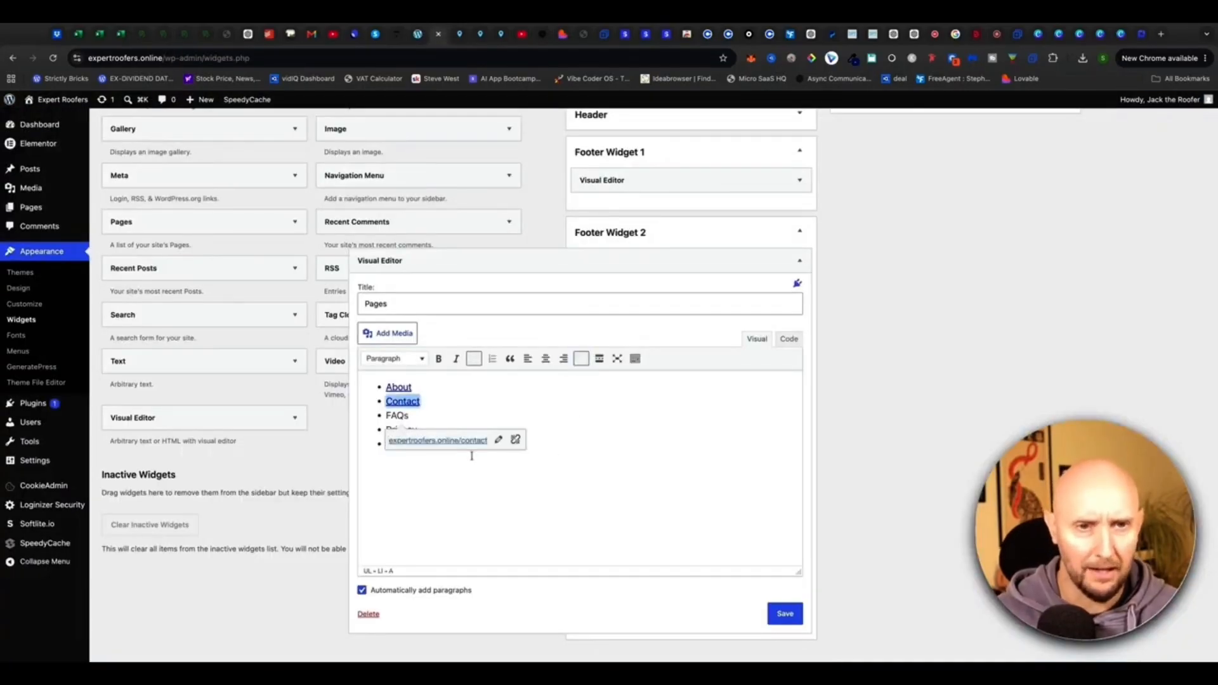
{"action": "left_click", "coordinate": [470, 454]}
{"action": "double_click", "coordinate": [398, 415]}
{"action": "left_click", "coordinate": [580, 359]}
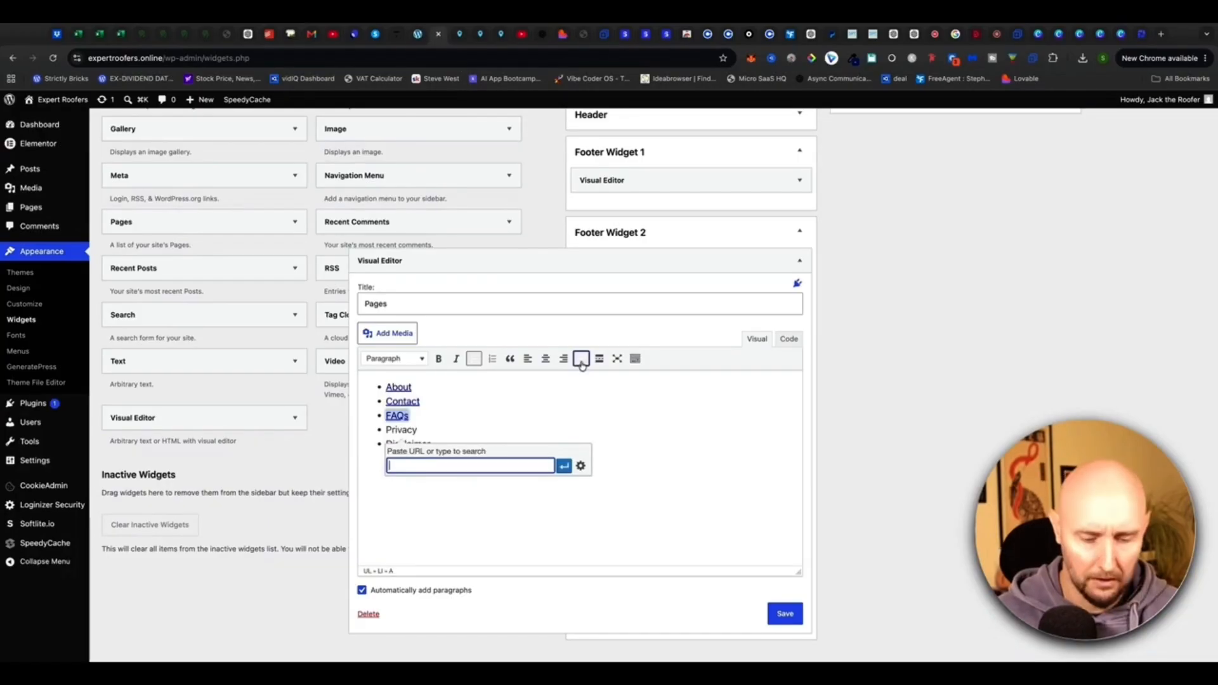
{"action": "type", "text": "https://expertroofers.online/faqs/"}
{"action": "left_click", "coordinate": [564, 465]}
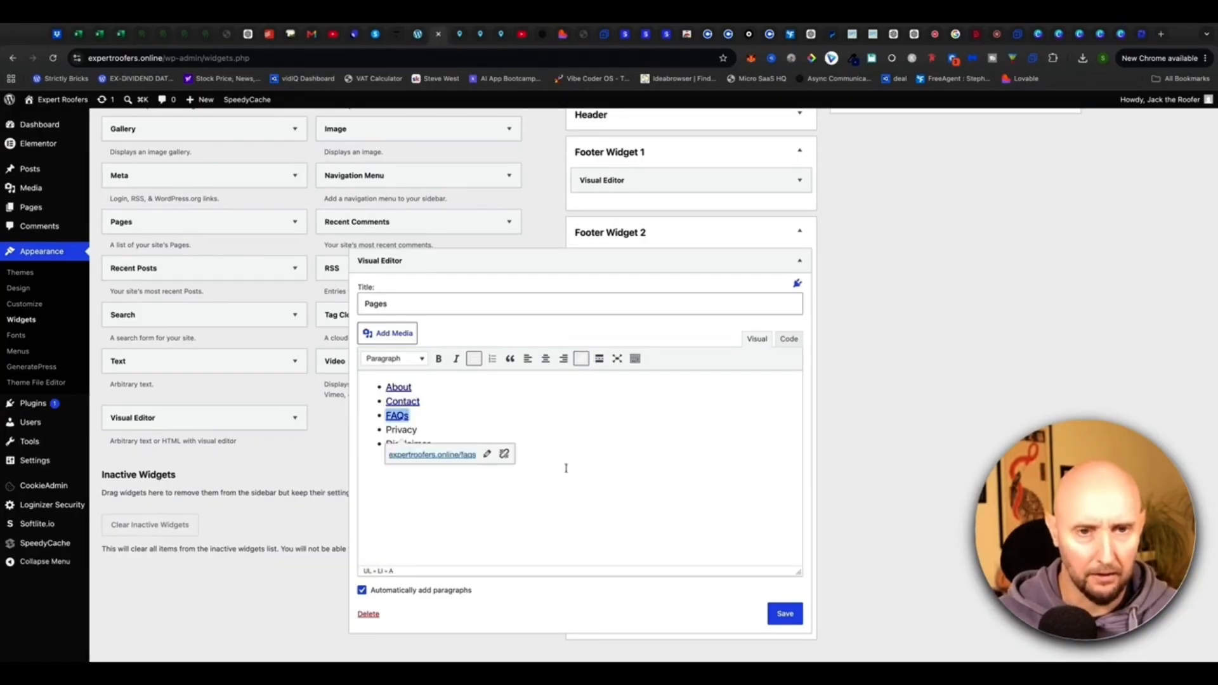
{"action": "left_click", "coordinate": [429, 401]}
{"action": "left_click", "coordinate": [435, 446]}
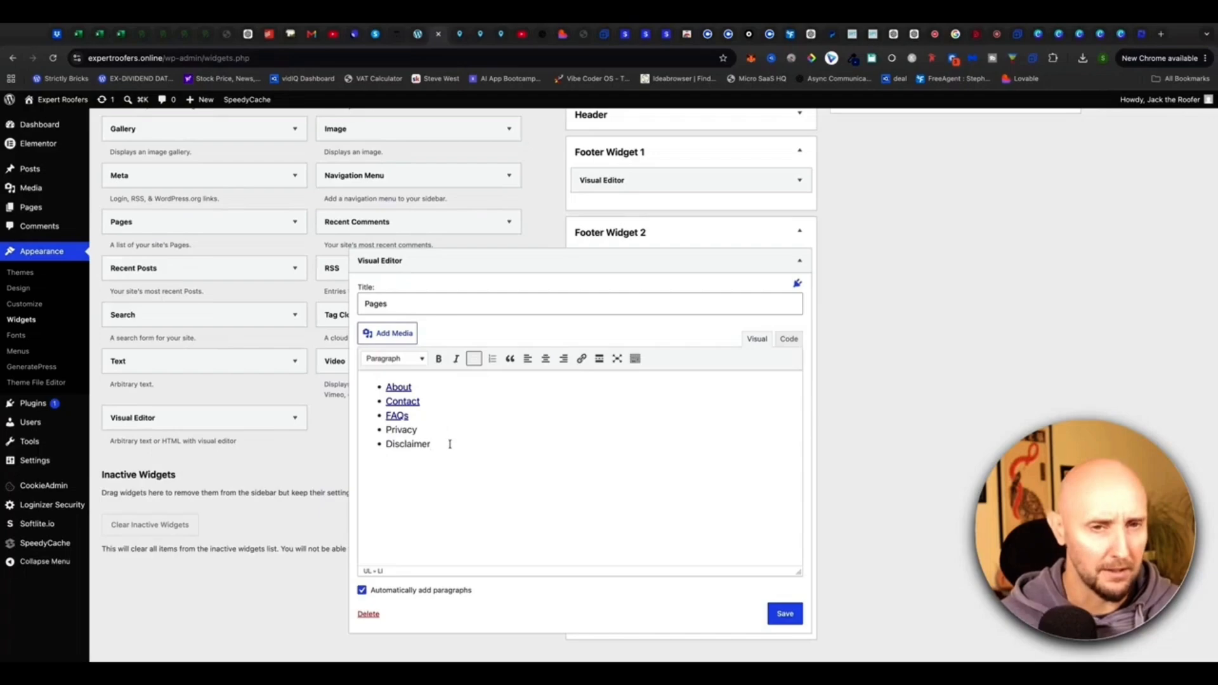
Leave Privacy and Disclaimer unlinked, then save and collapse the Pages widget.
{"action": "left_click_drag", "start_coordinate": [449, 444], "coordinate": [367, 436]}
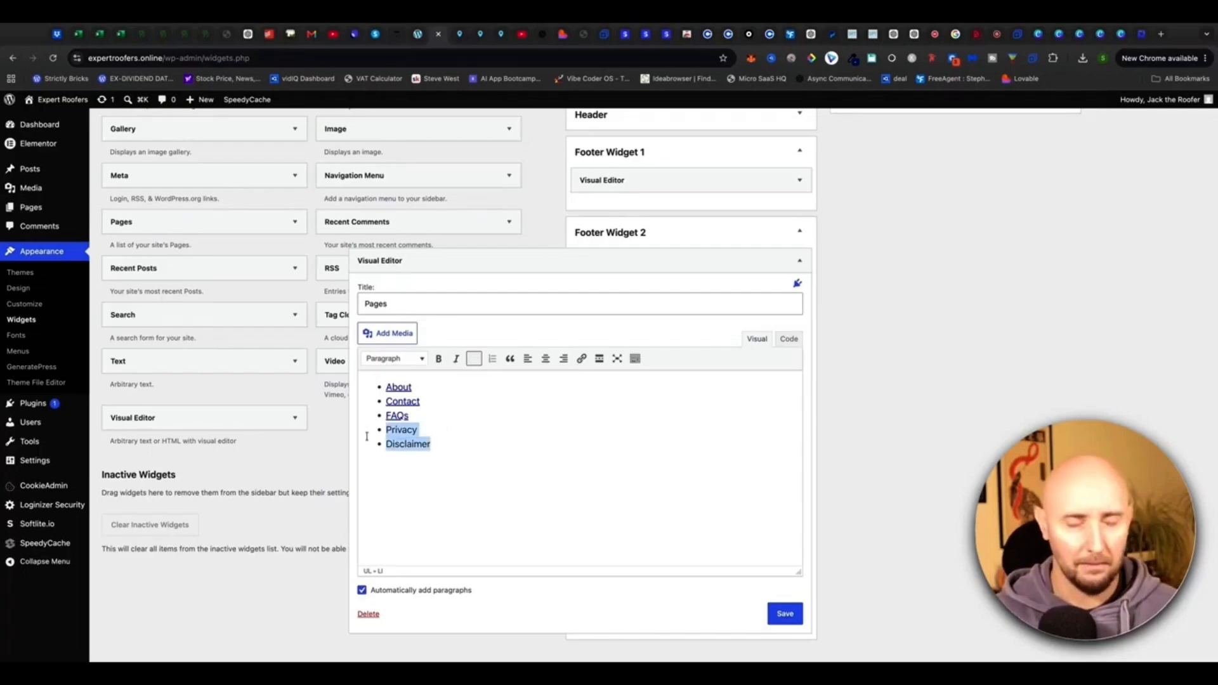
{"action": "left_click", "coordinate": [451, 442]}
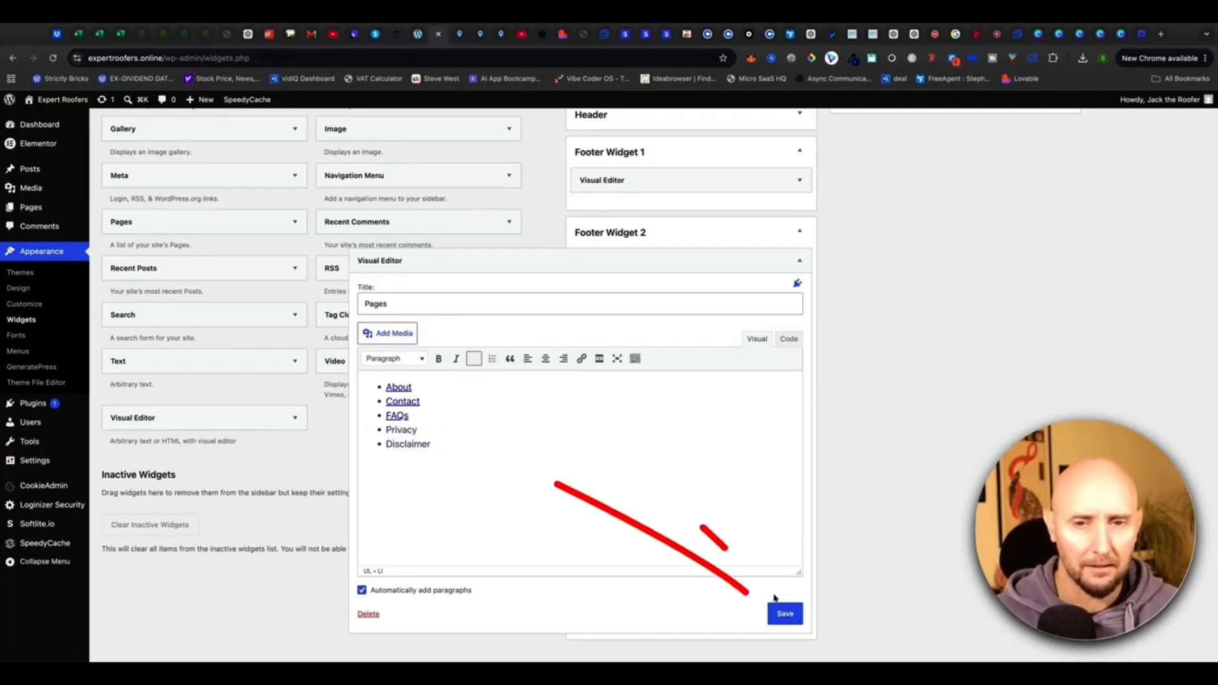
{"action": "left_click", "coordinate": [779, 614]}
{"action": "left_click", "coordinate": [384, 614]}
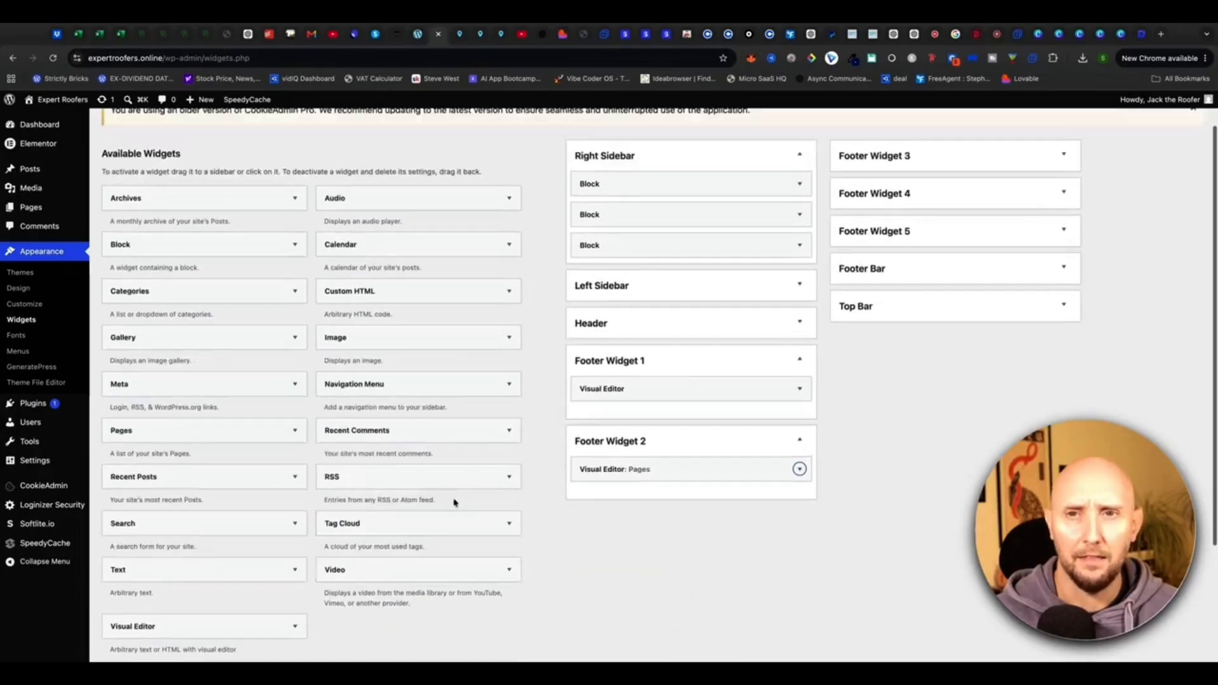
Add a Visual Editor widget titled Contact to Footer Widget 3 with the business phone number, then save.
{"action": "left_click", "coordinate": [915, 160]}
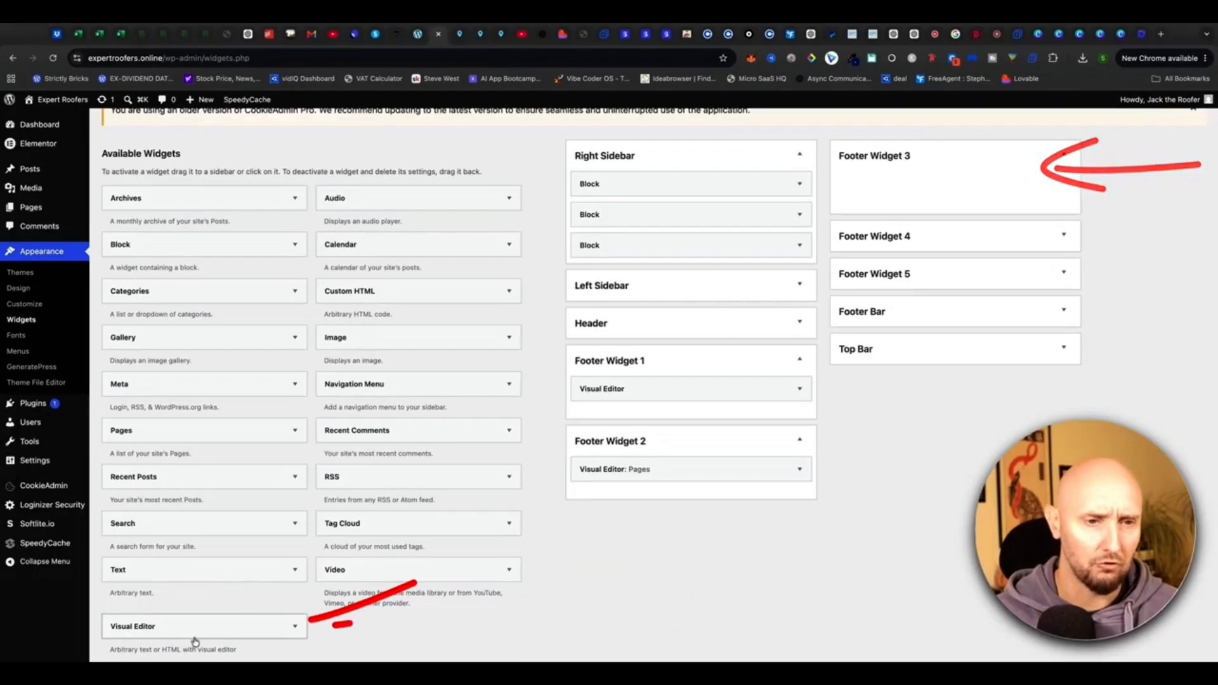
{"action": "mouse_move", "coordinate": [195, 632]}
{"action": "left_mouse_down"}
{"action": "mouse_move", "coordinate": [312, 615]}
{"action": "mouse_move", "coordinate": [678, 413]}
{"action": "mouse_move", "coordinate": [926, 184]}
{"action": "left_mouse_up"}
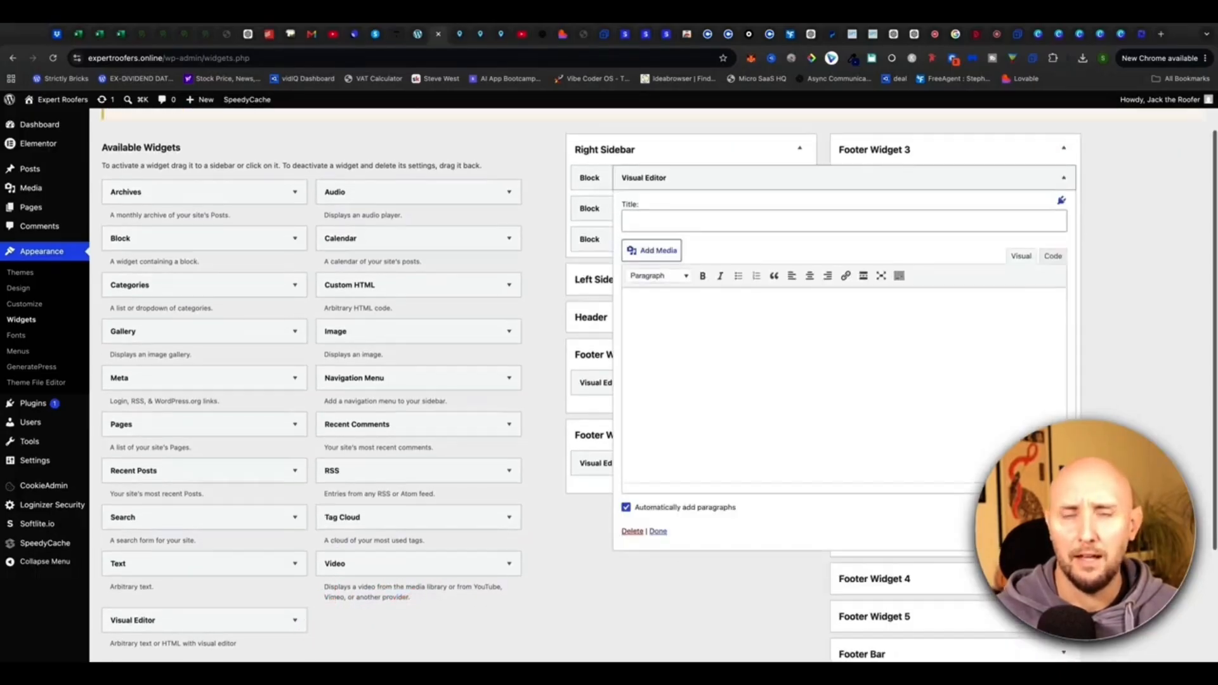
{"action": "left_click", "coordinate": [713, 230]}
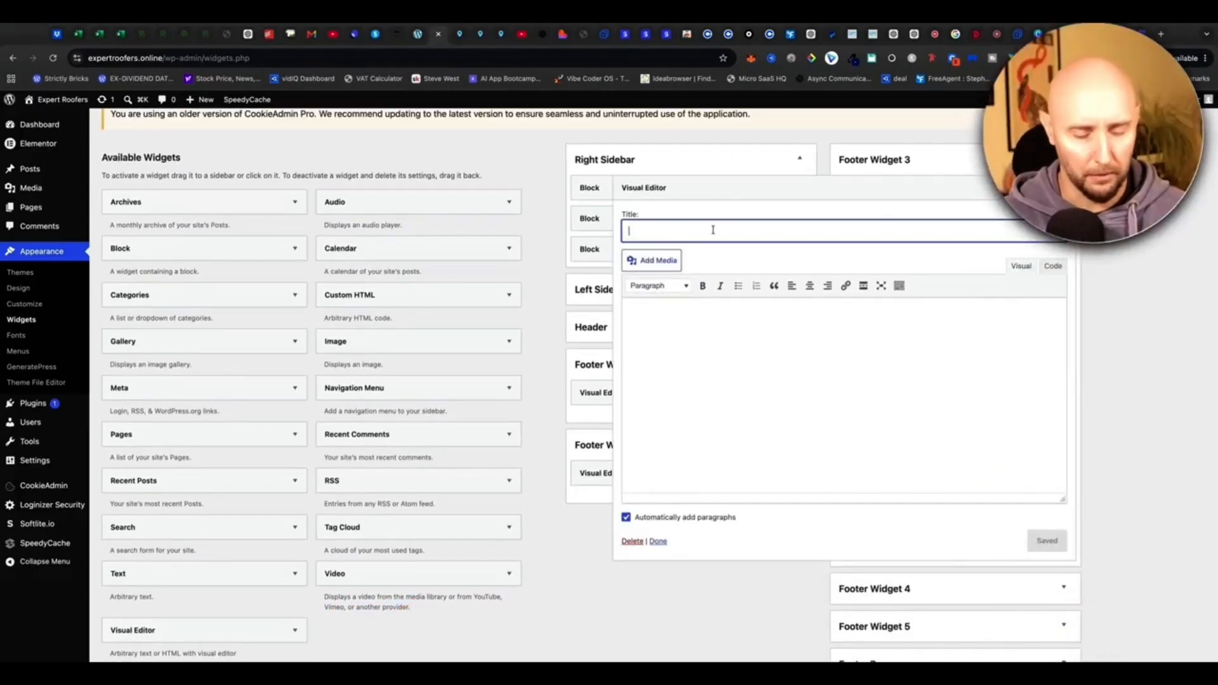
{"action": "type", "text": "Contact"}
{"action": "left_click", "coordinate": [688, 337]}
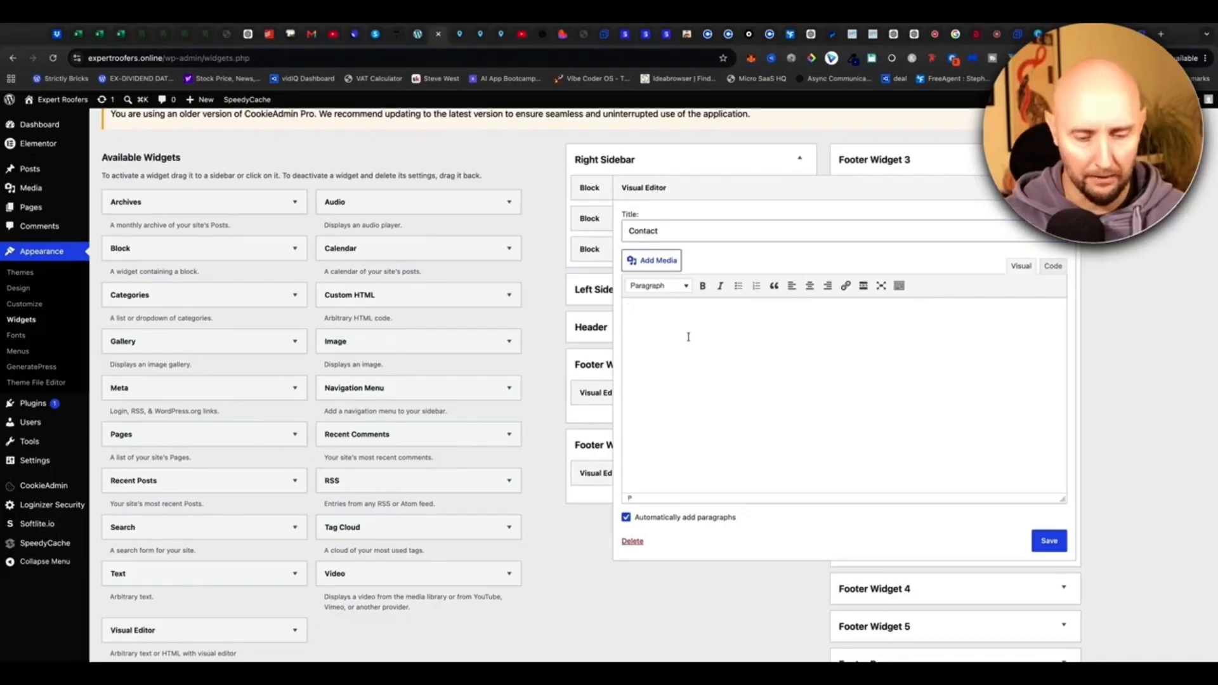
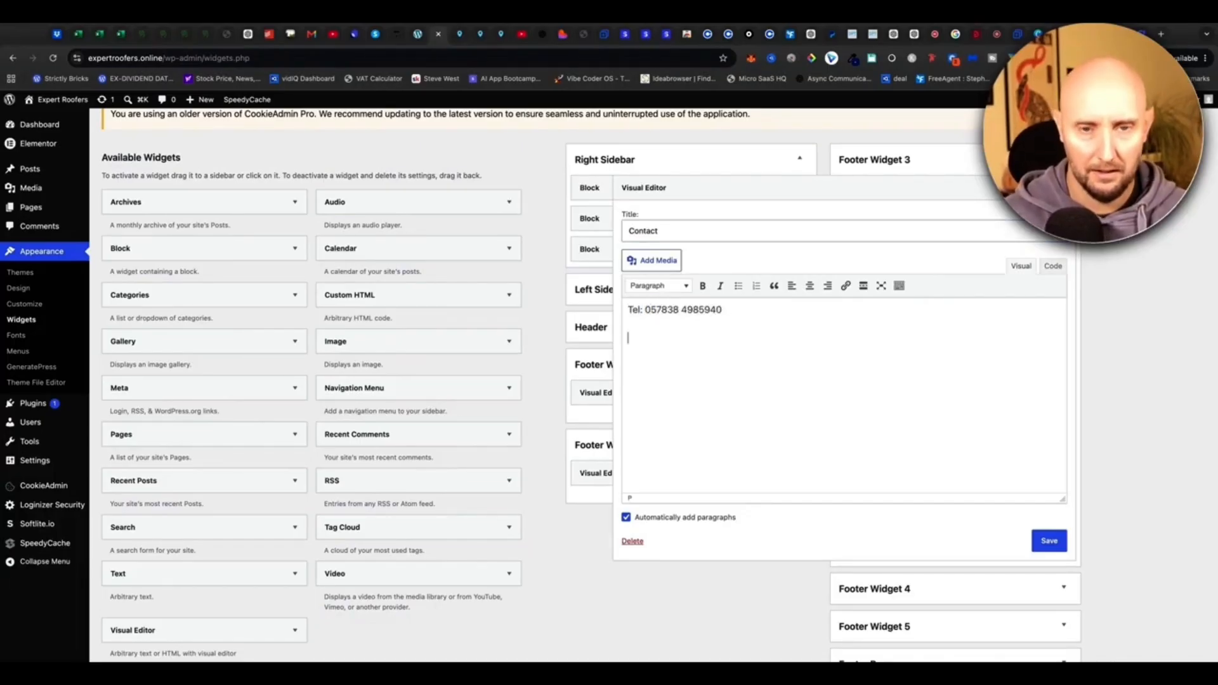
{"action": "left_click", "coordinate": [1048, 541]}
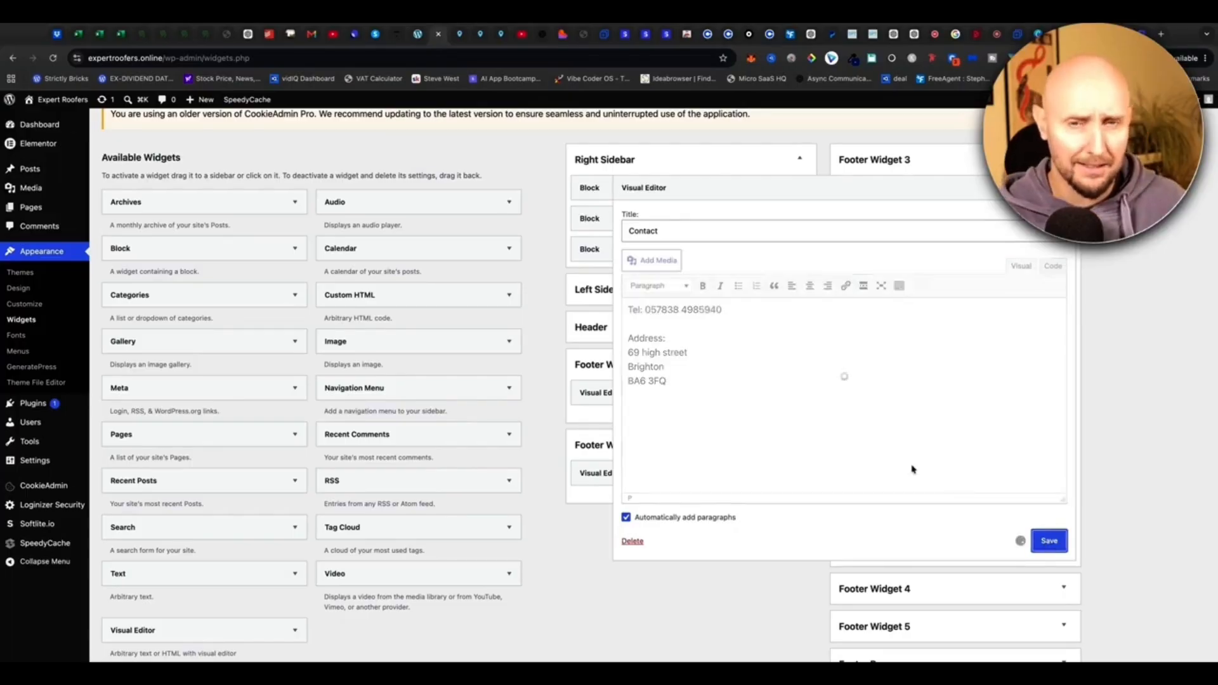
{"action": "left_click", "coordinate": [1063, 187]}
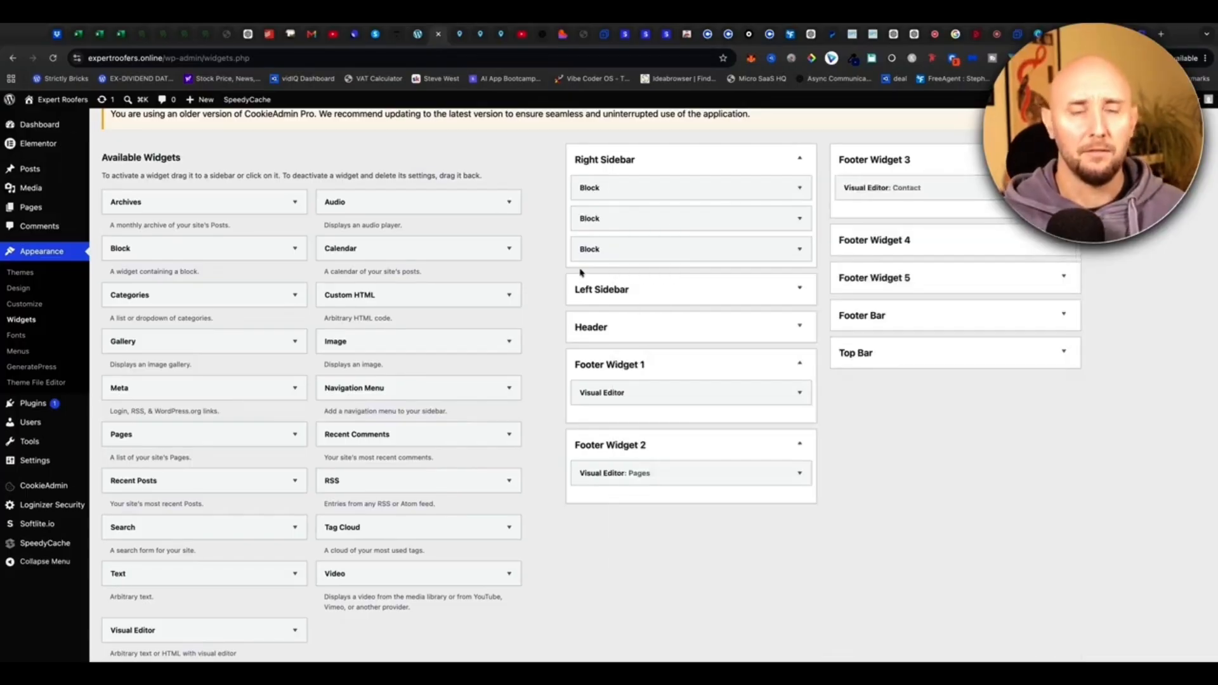
{"action": "scroll", "coordinate": [571, 267], "scroll_direction": "up", "scroll_amount": 1}
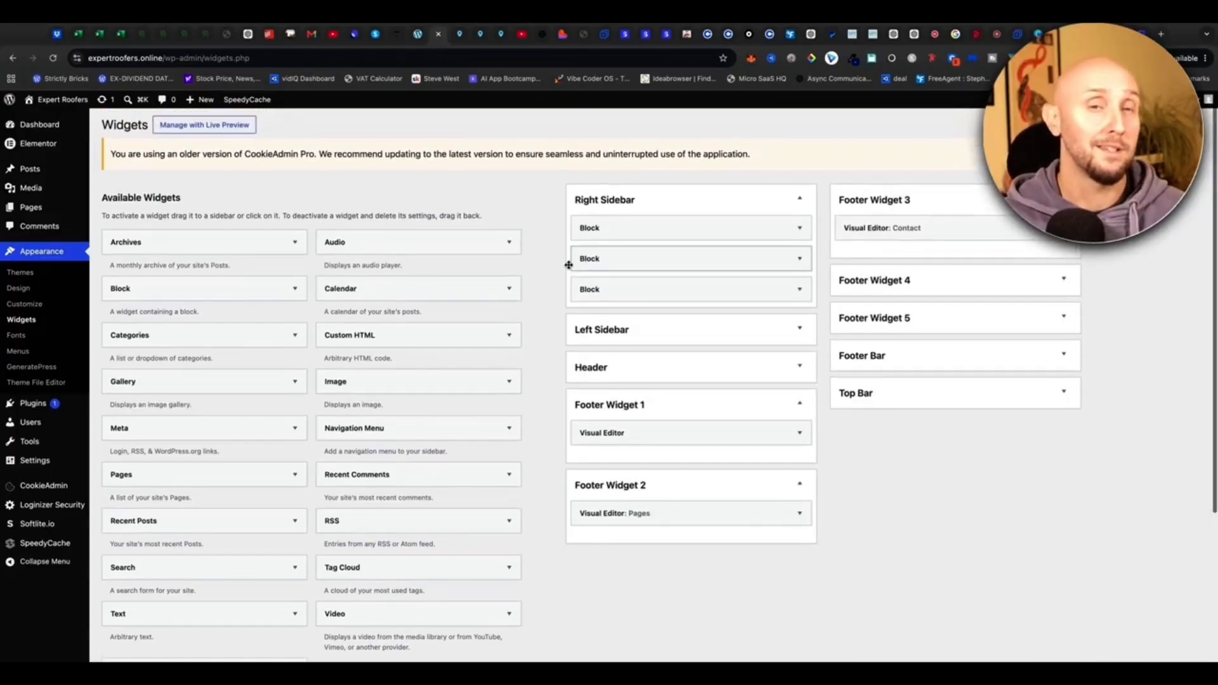
{"action": "left_click", "coordinate": [418, 36]}
{"action": "scroll", "coordinate": [147, 196], "scroll_direction": "down", "scroll_amount": 15}
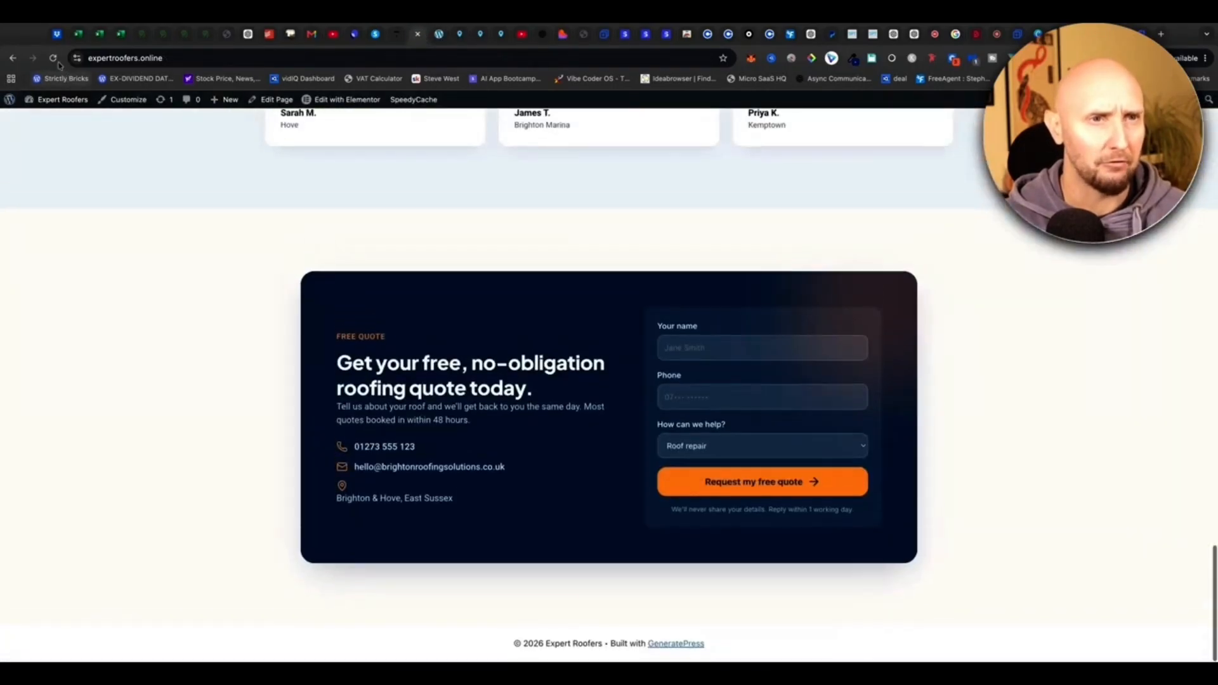
{"action": "left_click", "coordinate": [55, 60]}
{"action": "scroll", "coordinate": [180, 468], "scroll_direction": "down", "scroll_amount": 3}
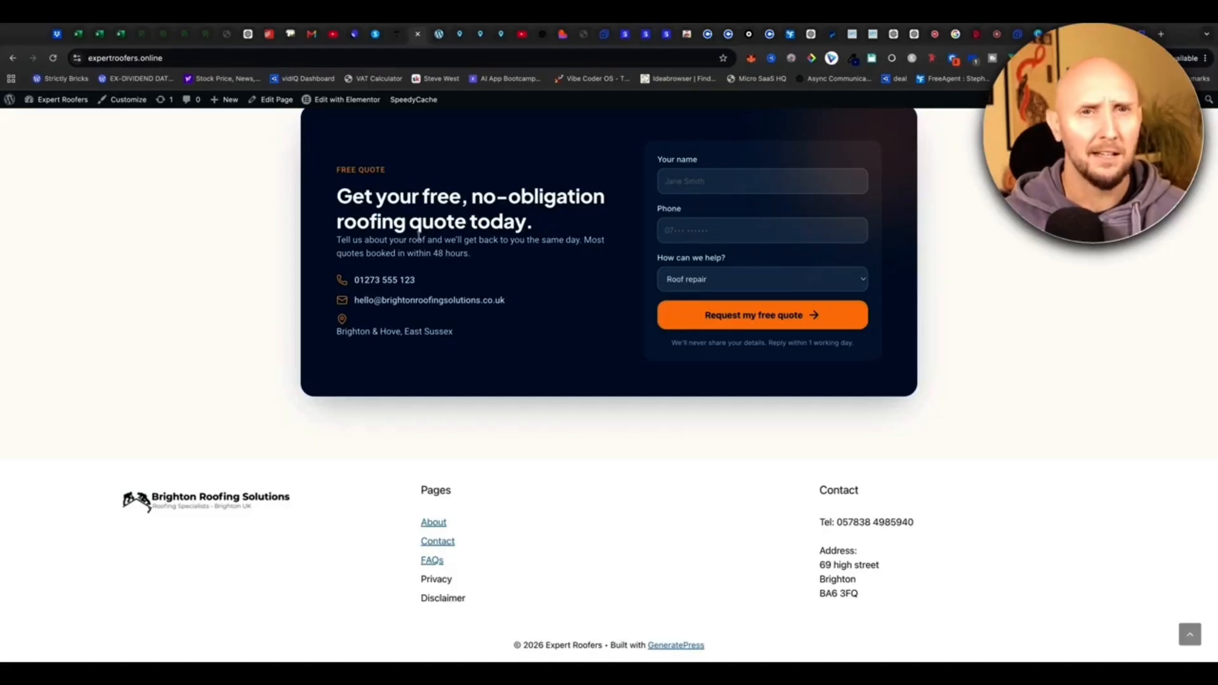
{"action": "left_click", "coordinate": [434, 34]}
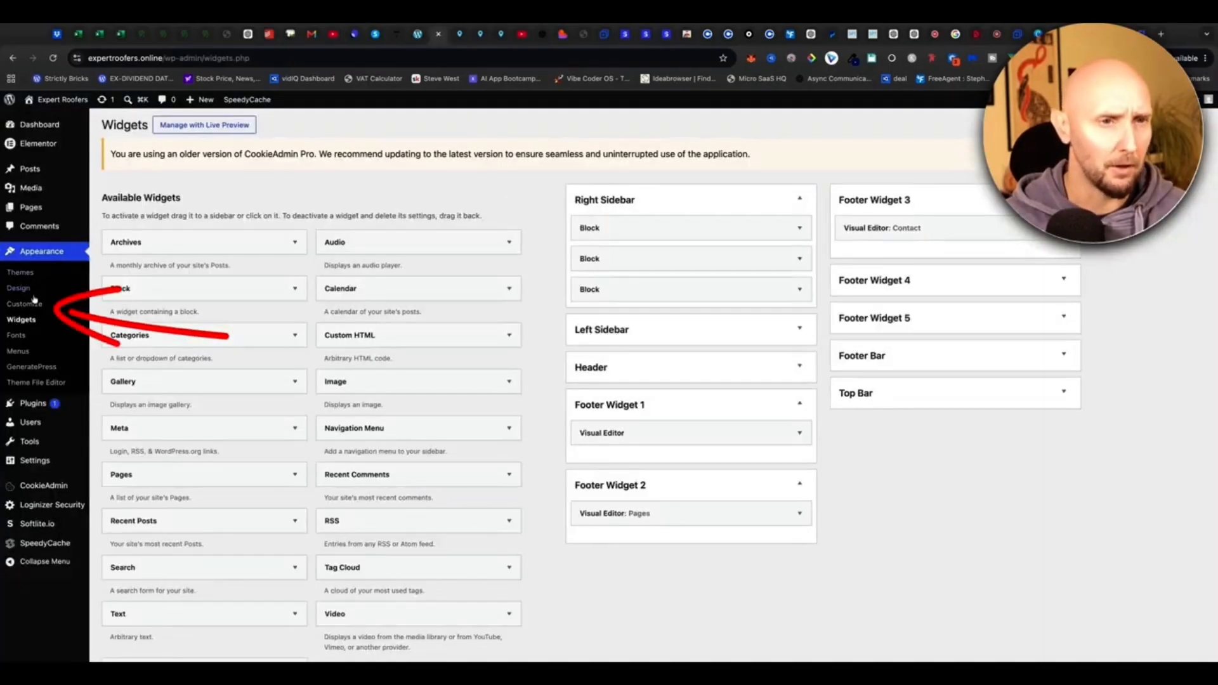
Open Appearance > Customize > Colors and expand the Footer Widgets colour options.
{"action": "left_click", "coordinate": [24, 304]}
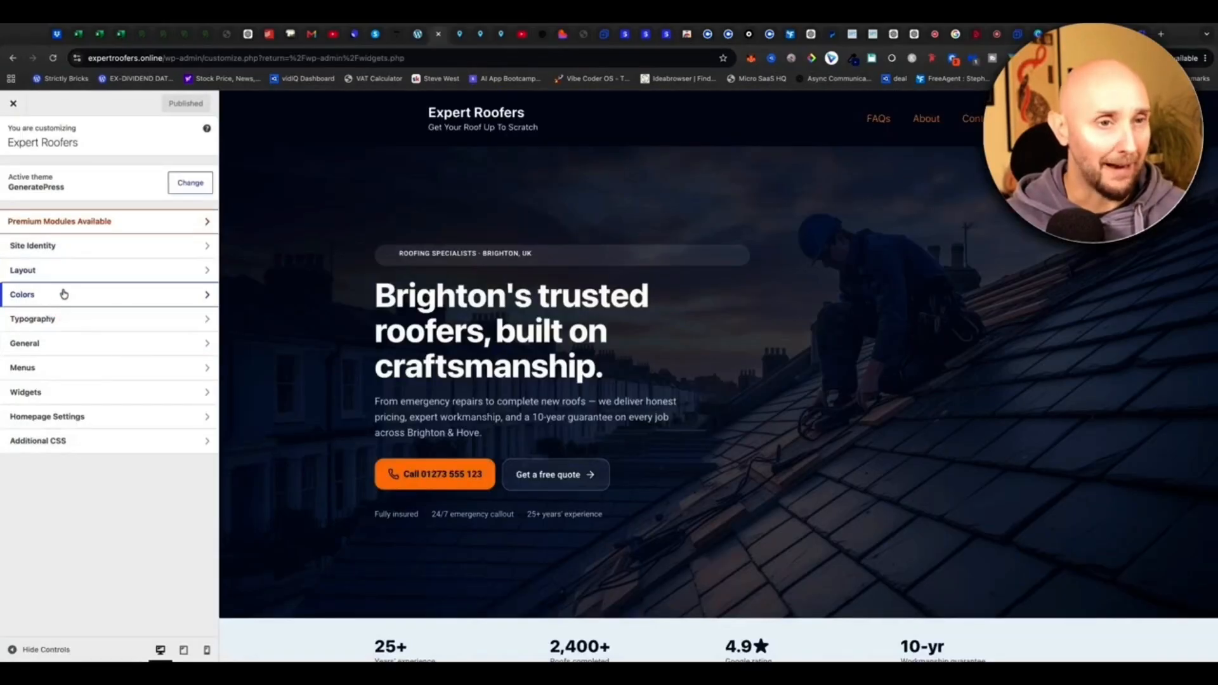
{"action": "left_click", "coordinate": [63, 293]}
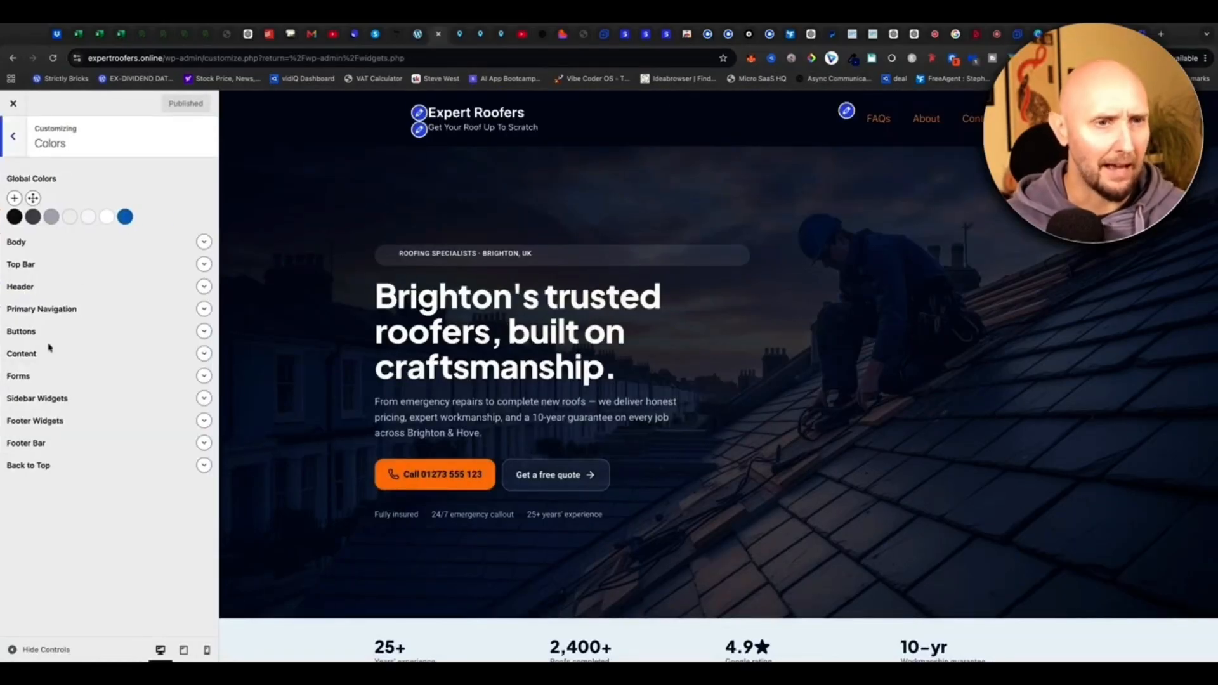
{"action": "left_click", "coordinate": [204, 420]}
{"action": "left_click", "coordinate": [204, 421]}
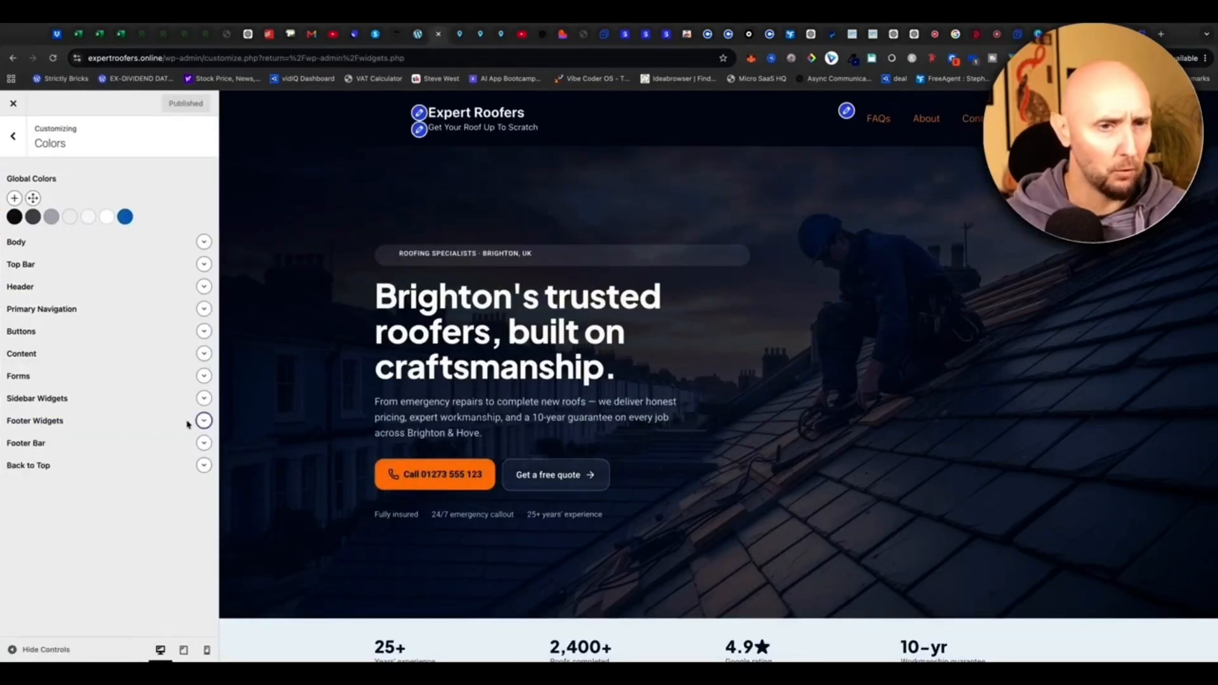
{"action": "left_click", "coordinate": [204, 421]}
{"action": "scroll", "coordinate": [298, 466], "scroll_direction": "down", "scroll_amount": 20}
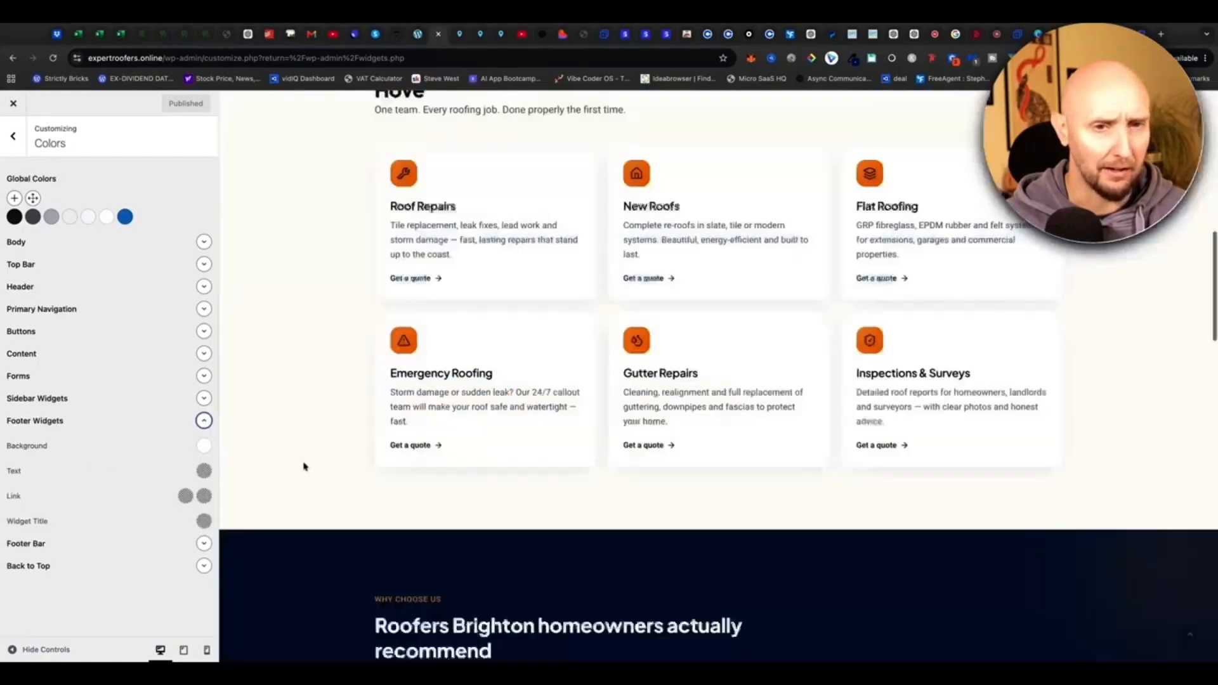
{"action": "scroll", "coordinate": [290, 467], "scroll_direction": "up", "scroll_amount": 2}
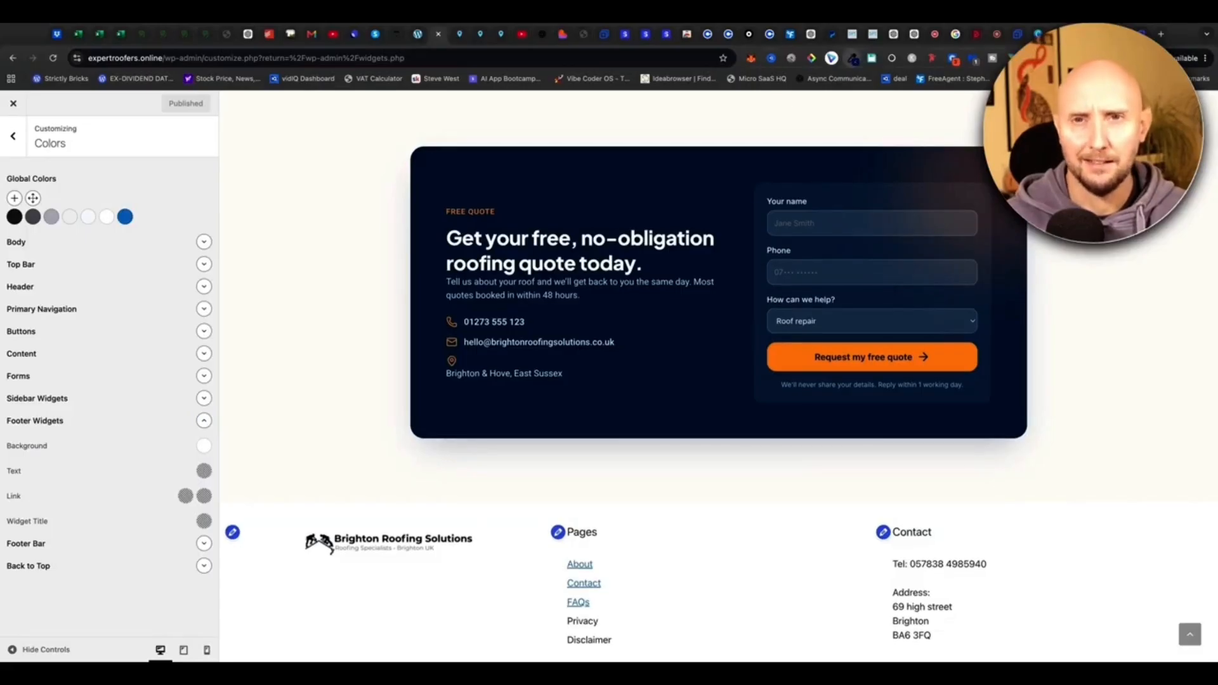
Sample the quote button's orange #F9811D and paste it as the Footer Widgets background.
{"action": "left_click", "coordinate": [853, 59]}
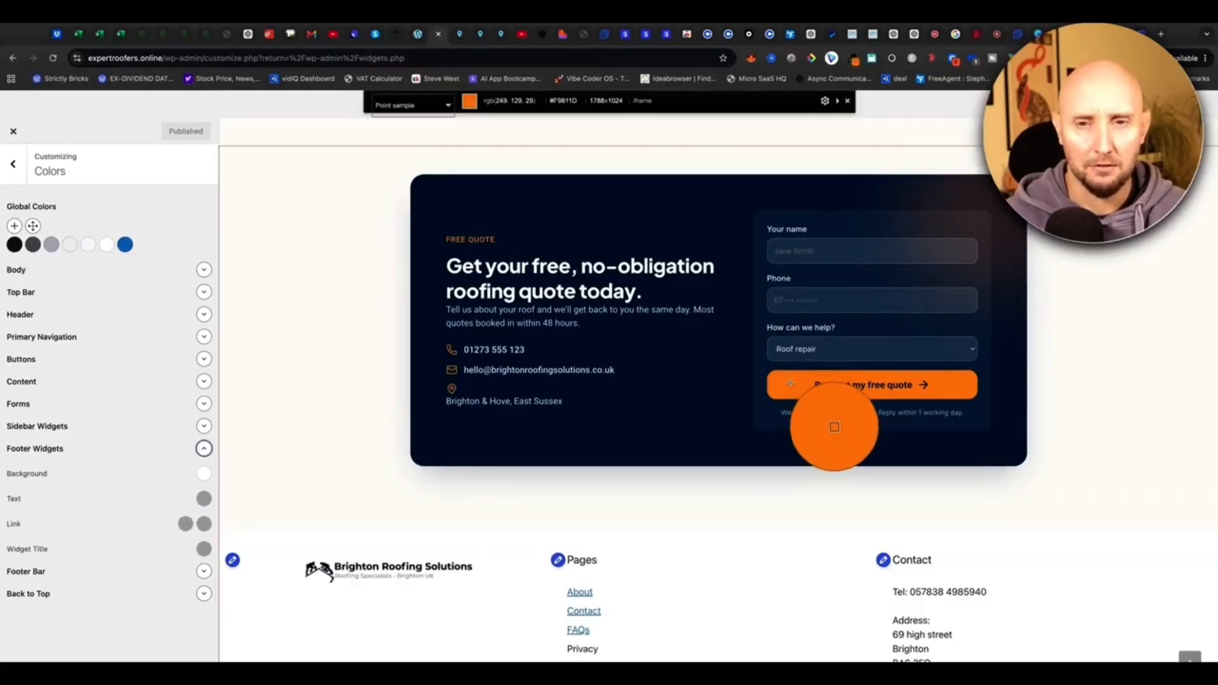
{"action": "left_click", "coordinate": [790, 383]}
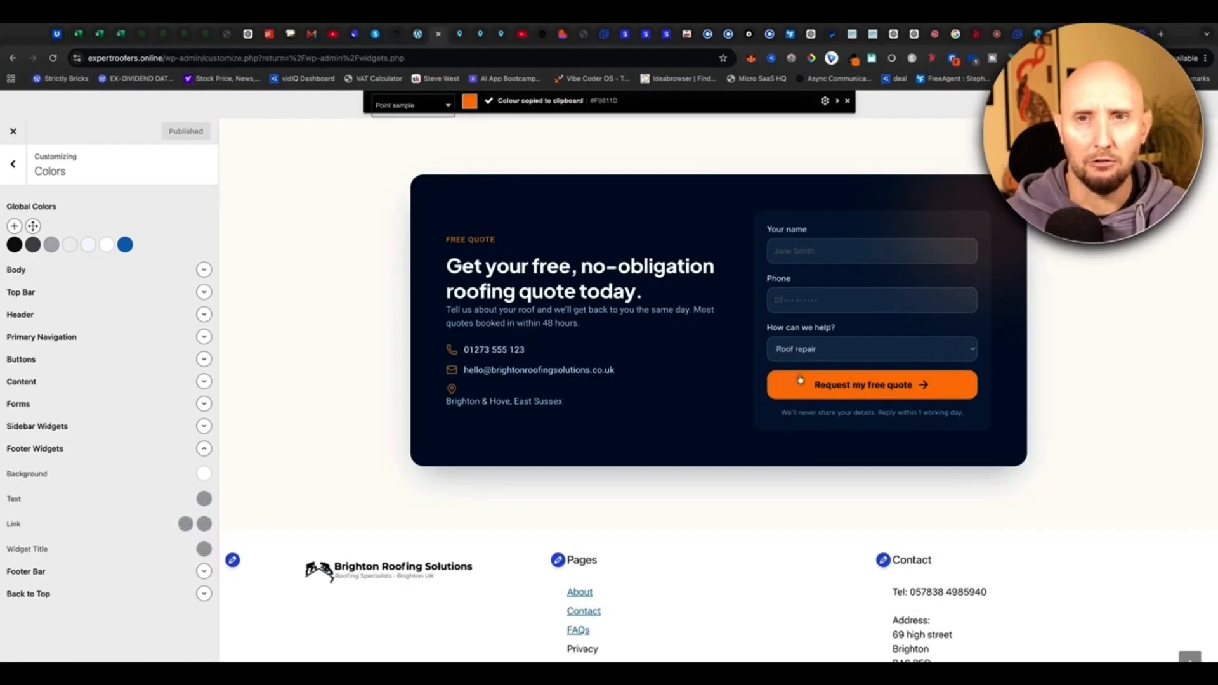
{"action": "left_click", "coordinate": [853, 59]}
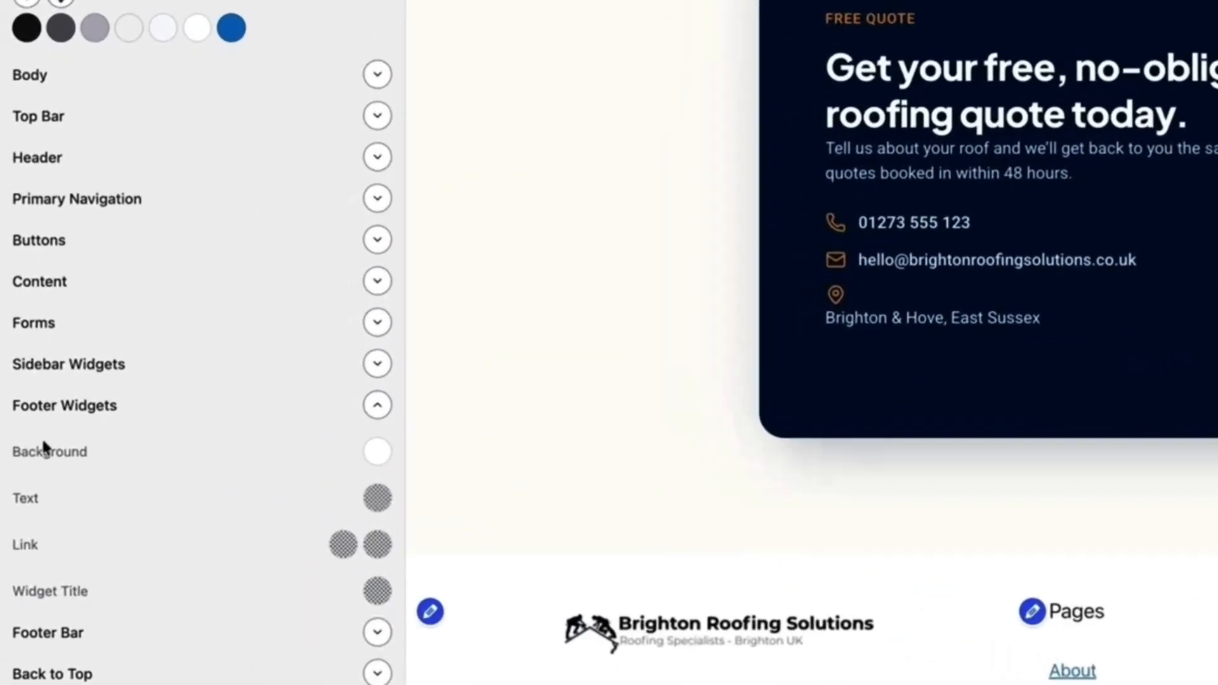
{"action": "left_click", "coordinate": [377, 452]}
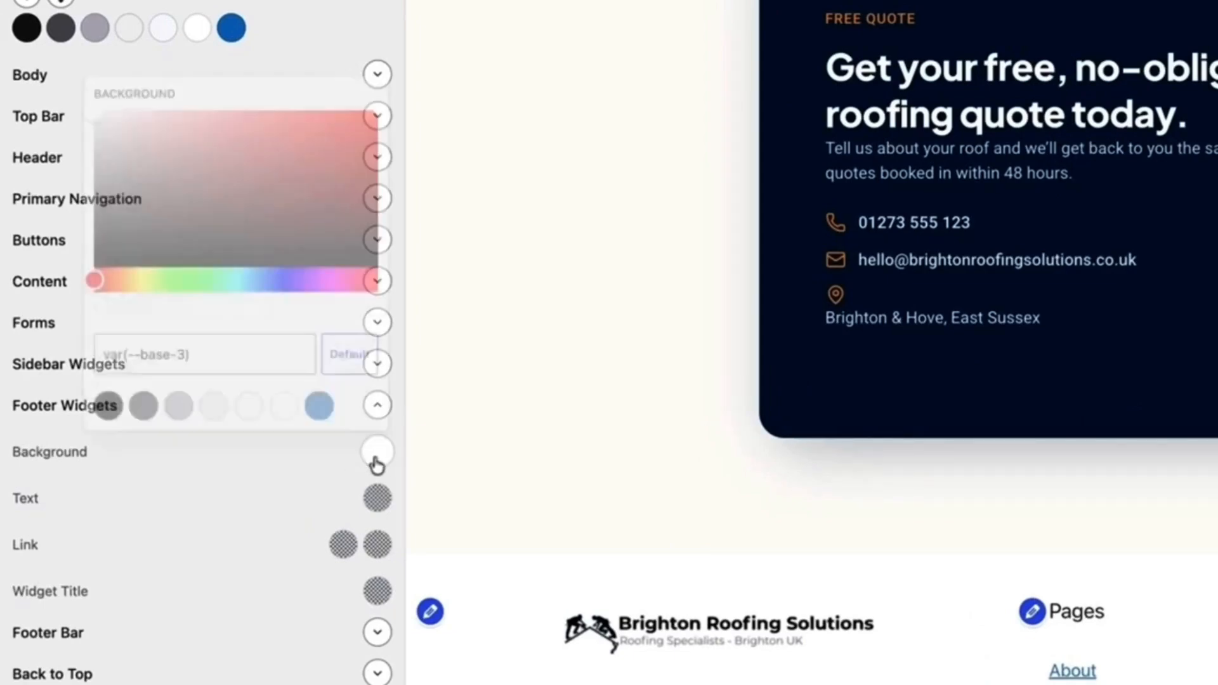
{"action": "left_click", "coordinate": [212, 359]}
{"action": "triple_click", "coordinate": [163, 363]}
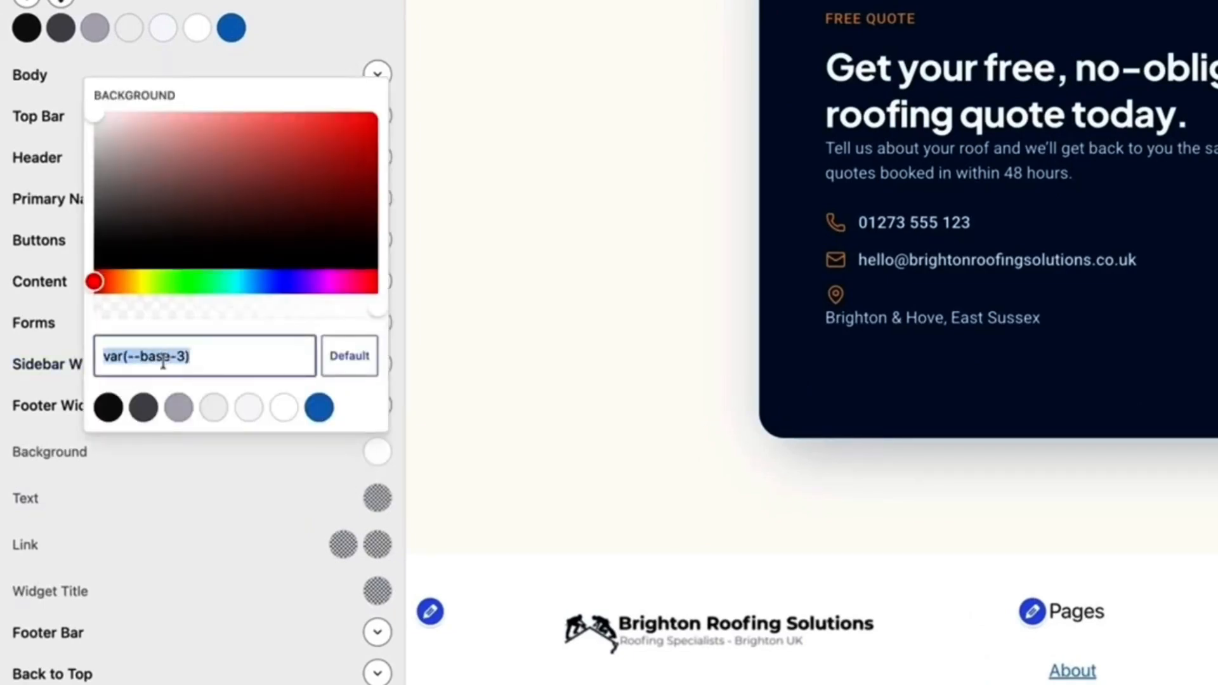
{"action": "key", "text": "super+v"}
{"action": "left_click", "coordinate": [614, 374]}
{"action": "scroll", "coordinate": [610, 376], "scroll_direction": "down", "scroll_amount": 1}
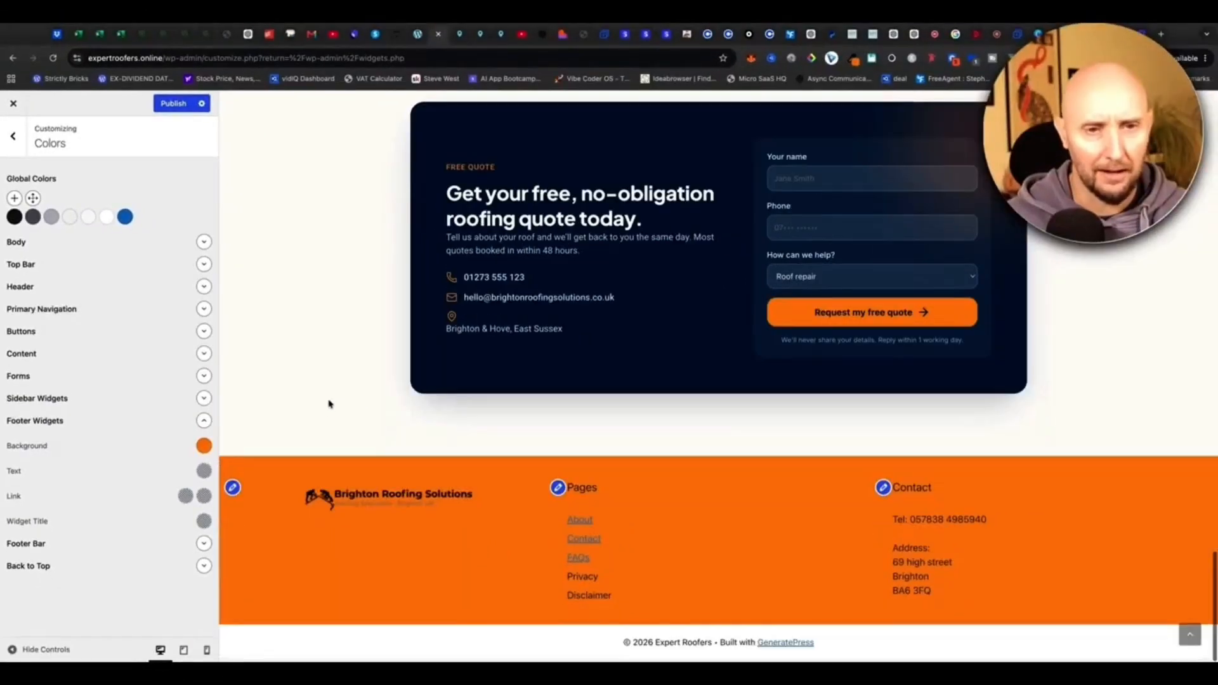
{"action": "scroll", "coordinate": [313, 395], "scroll_direction": "up", "scroll_amount": 1}
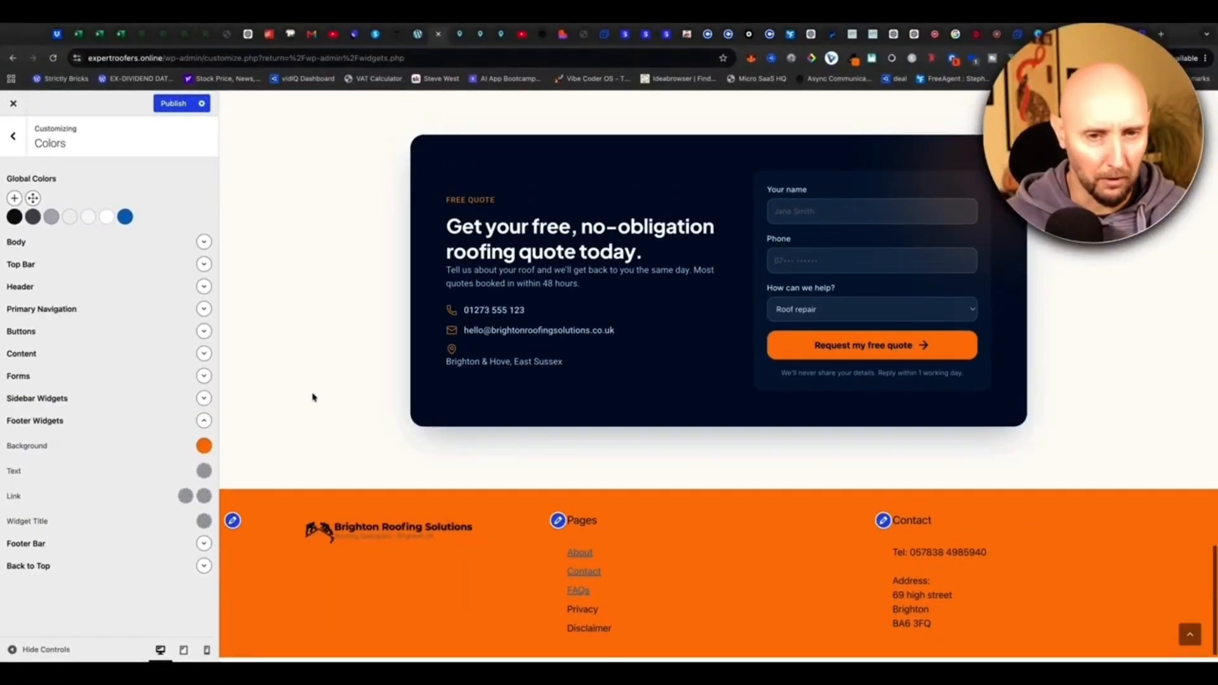
{"action": "scroll", "coordinate": [313, 397], "scroll_direction": "down", "scroll_amount": 1}
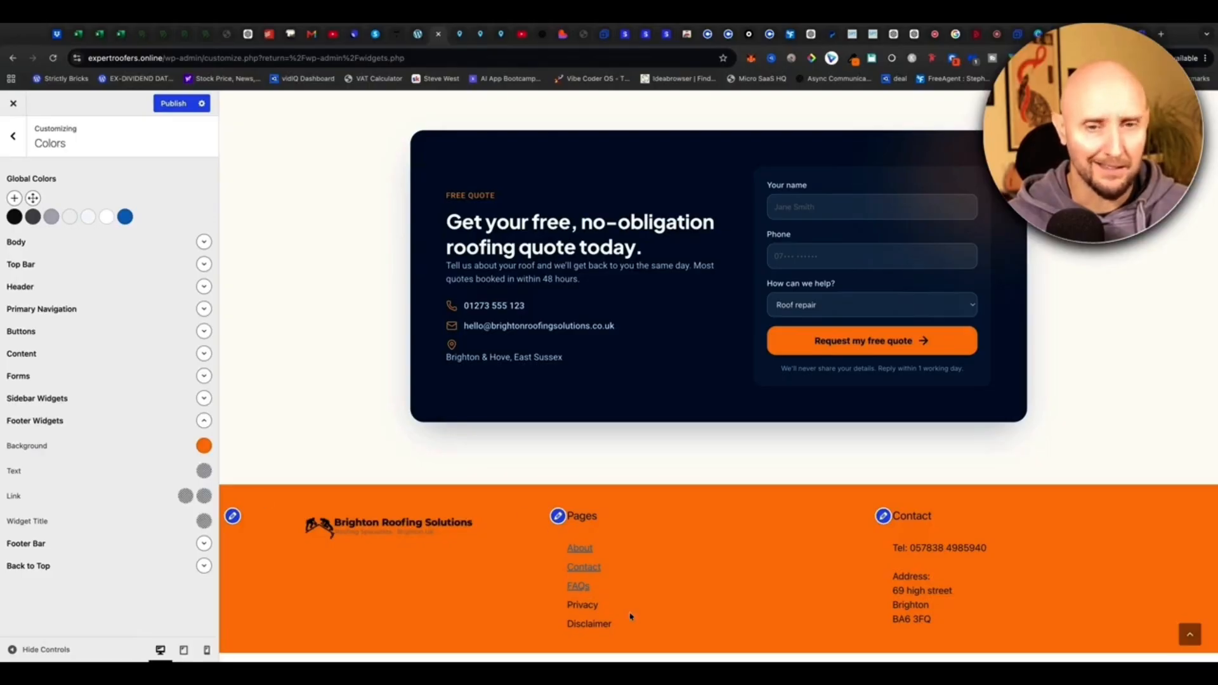
Make the footer text and link colours white and publish.
{"action": "left_click", "coordinate": [204, 470]}
{"action": "left_click", "coordinate": [153, 447]}
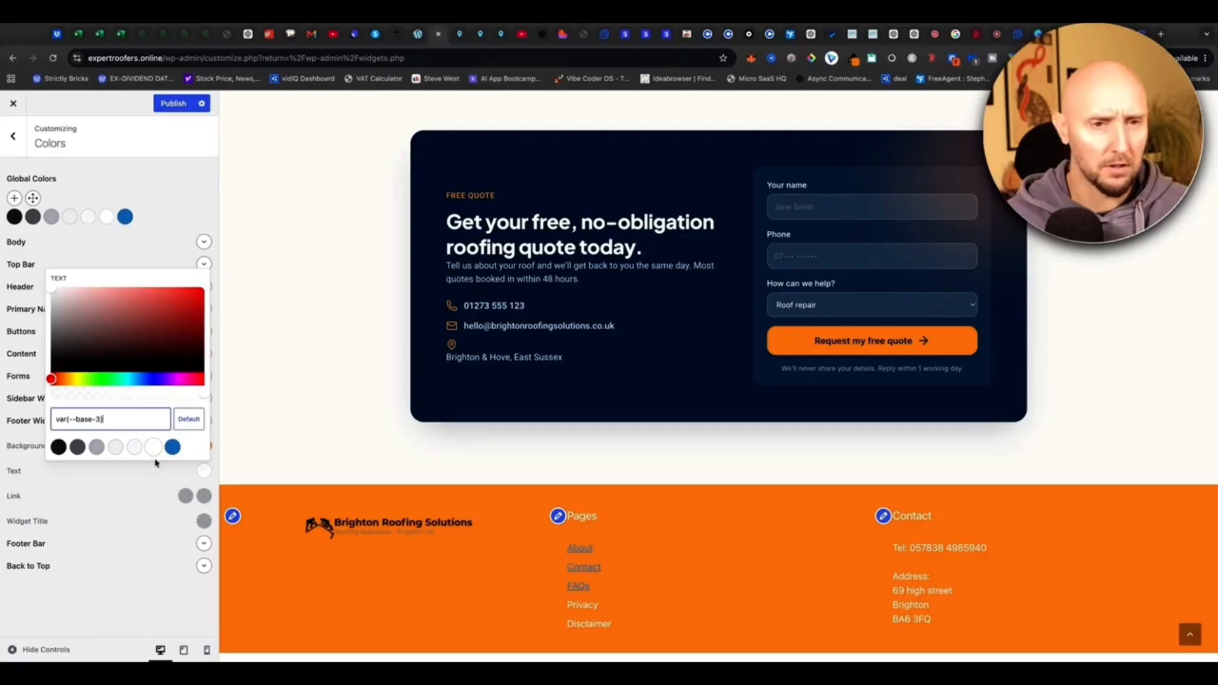
{"action": "left_click", "coordinate": [185, 495]}
{"action": "left_click", "coordinate": [153, 473]}
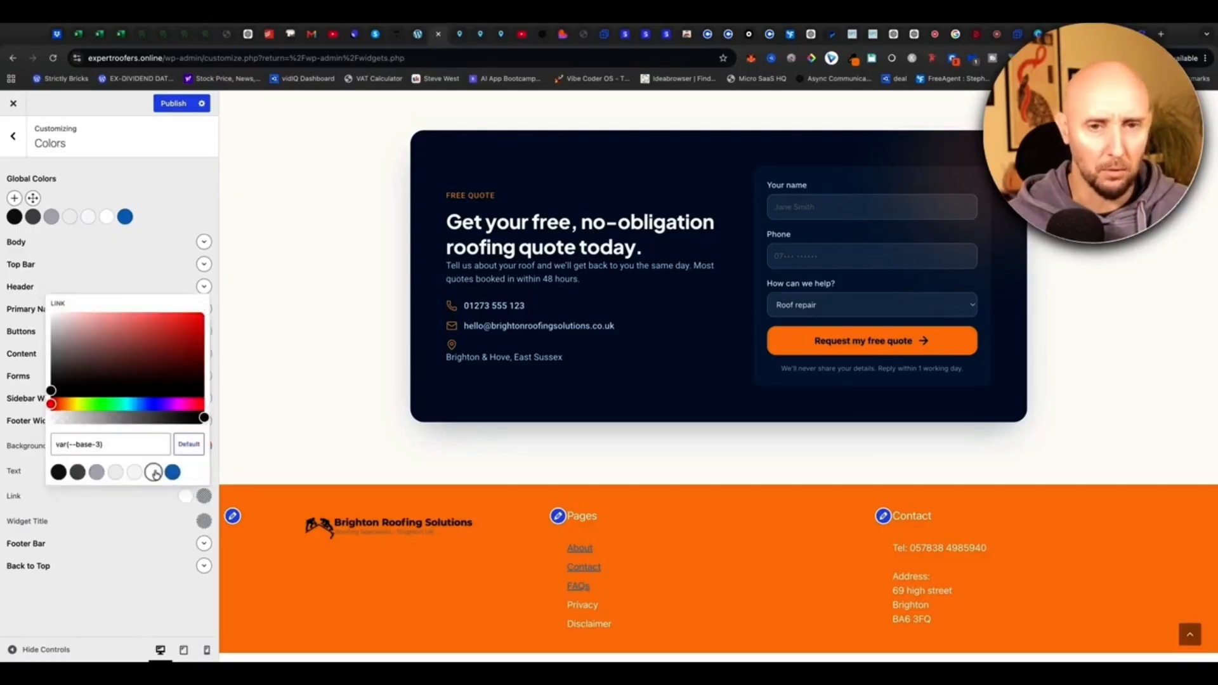
{"action": "left_click", "coordinate": [170, 103]}
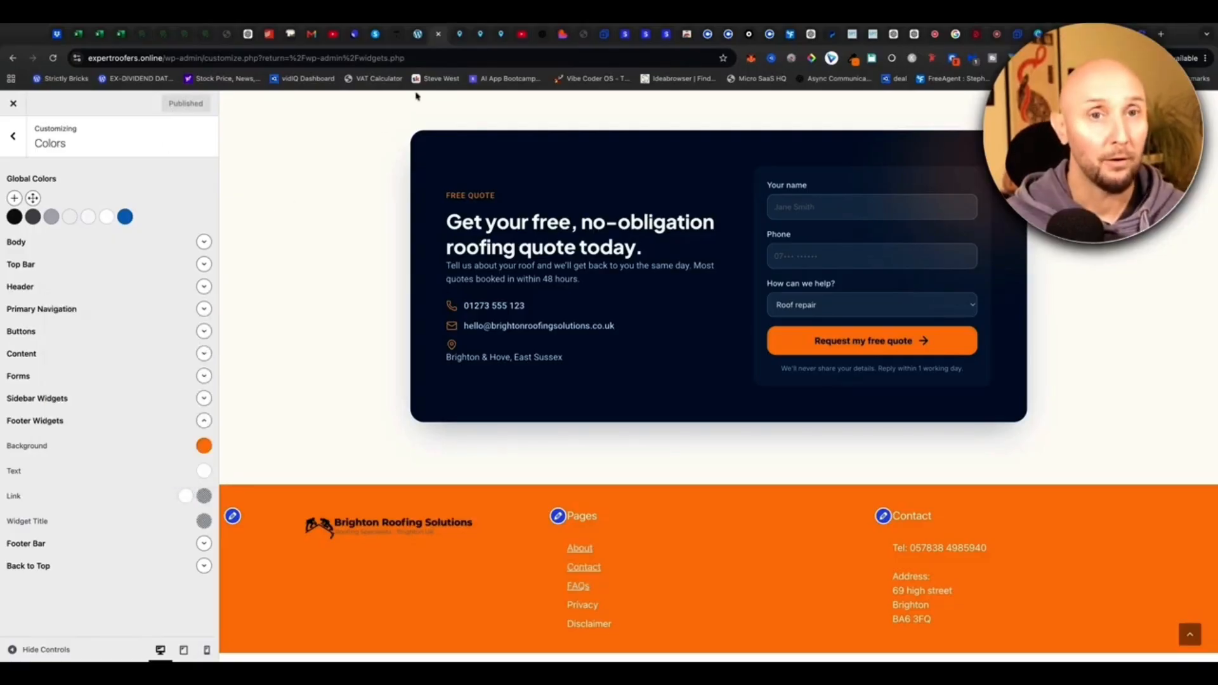
Switch to the live Expert Roofers site and scroll down to the new orange footer.
{"action": "left_click", "coordinate": [417, 40]}
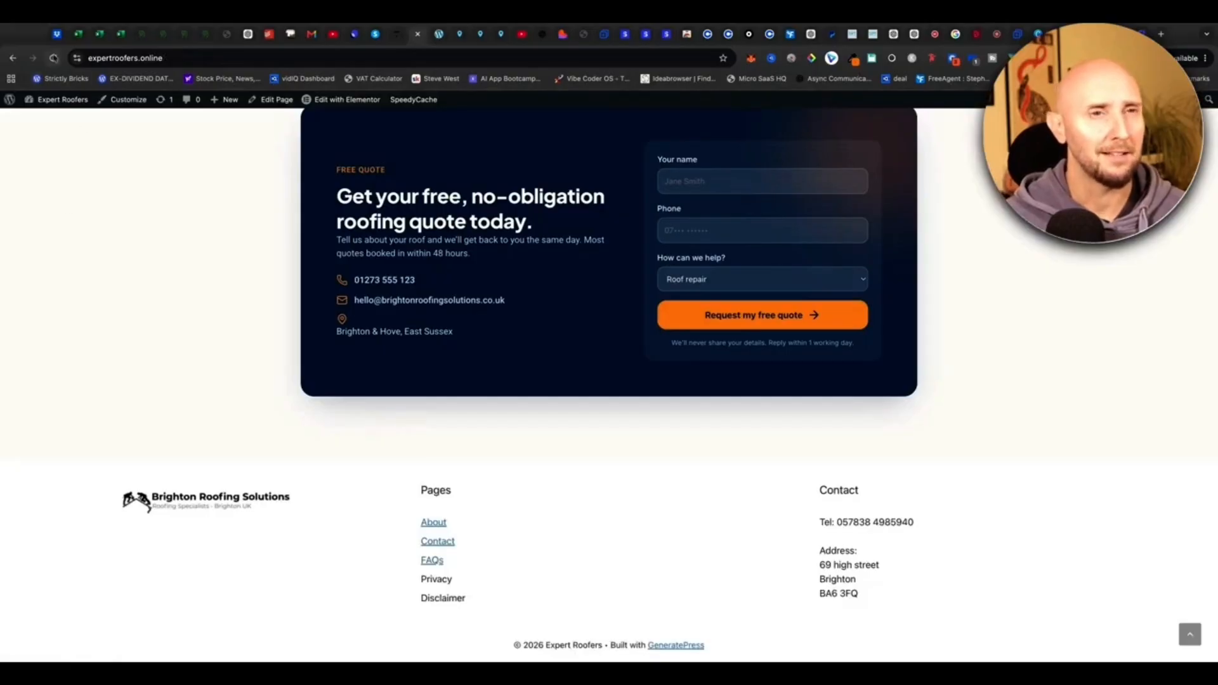
{"action": "scroll", "coordinate": [121, 158], "scroll_direction": "up", "scroll_amount": 20}
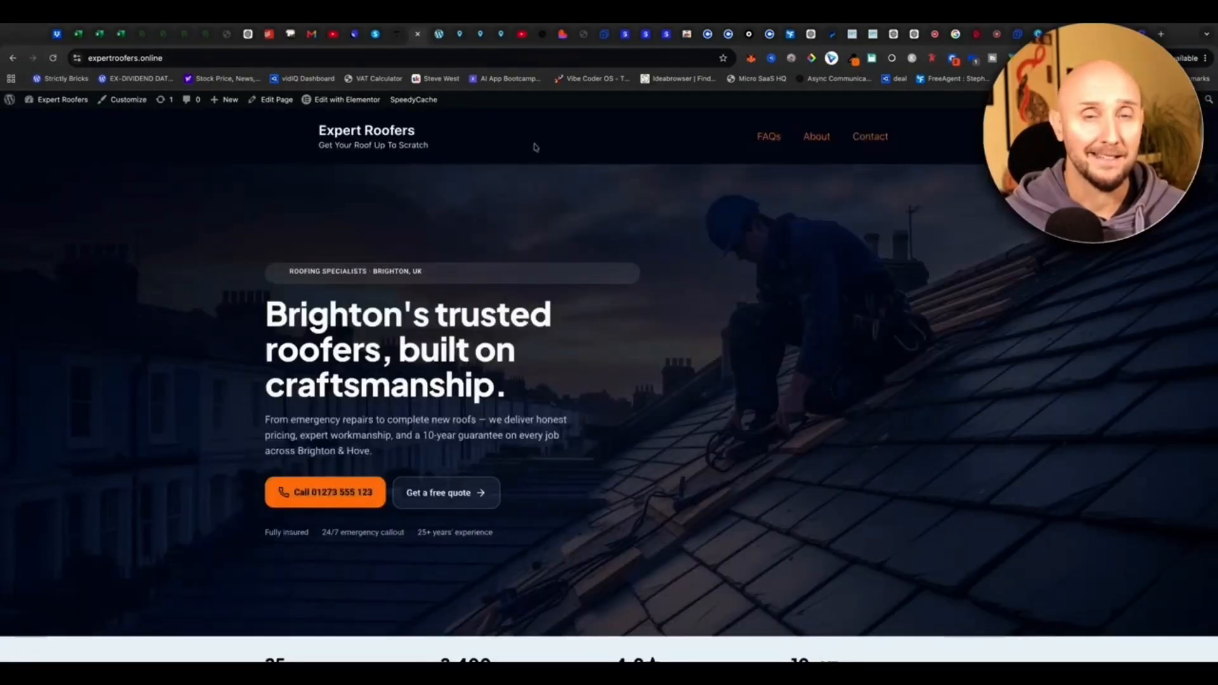
{"action": "scroll", "coordinate": [159, 263], "scroll_direction": "down", "scroll_amount": 15}
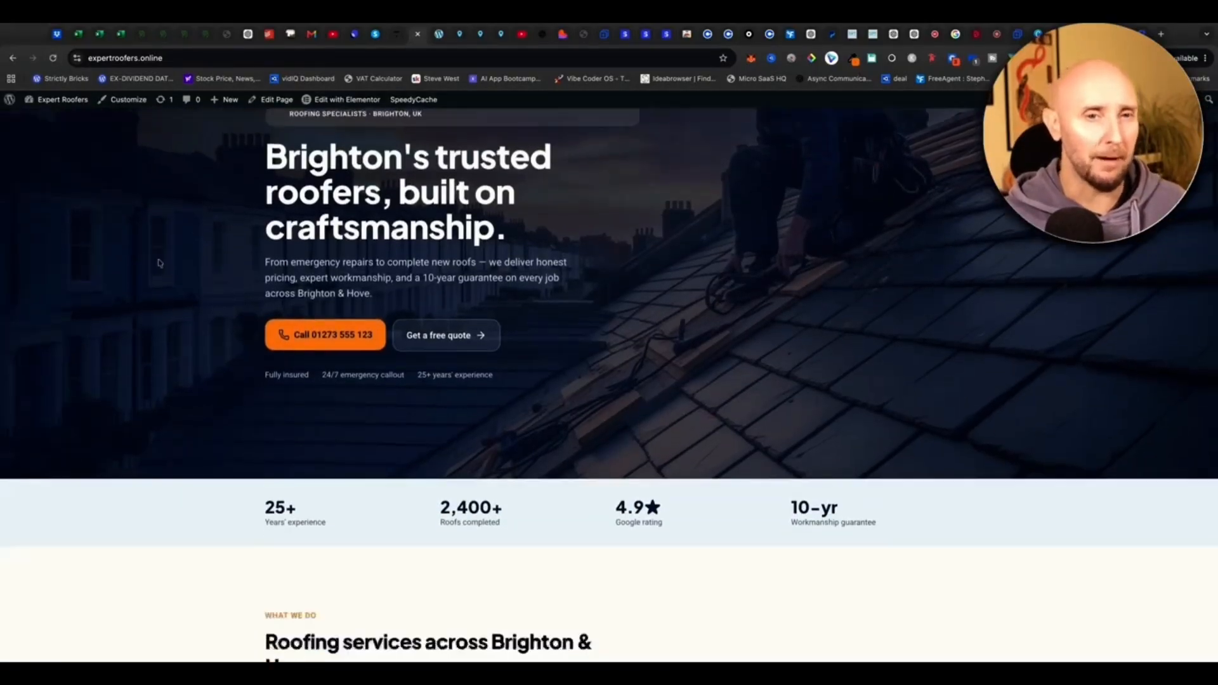
{"action": "scroll", "coordinate": [159, 262], "scroll_direction": "down", "scroll_amount": 15}
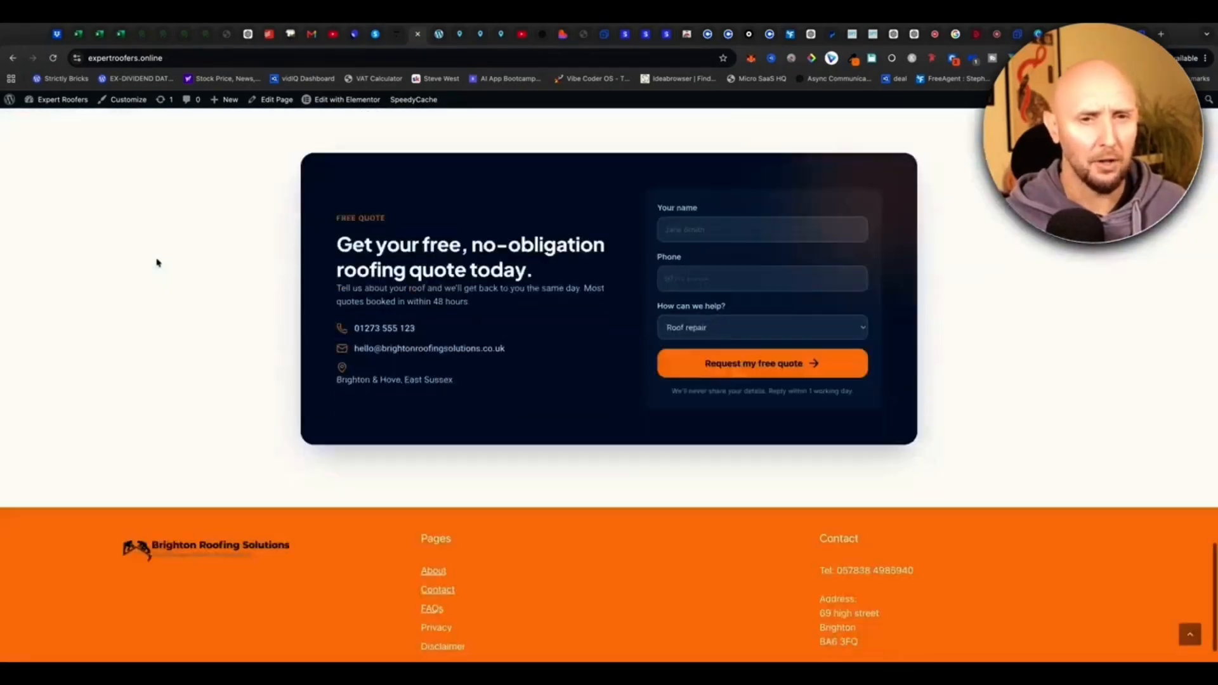